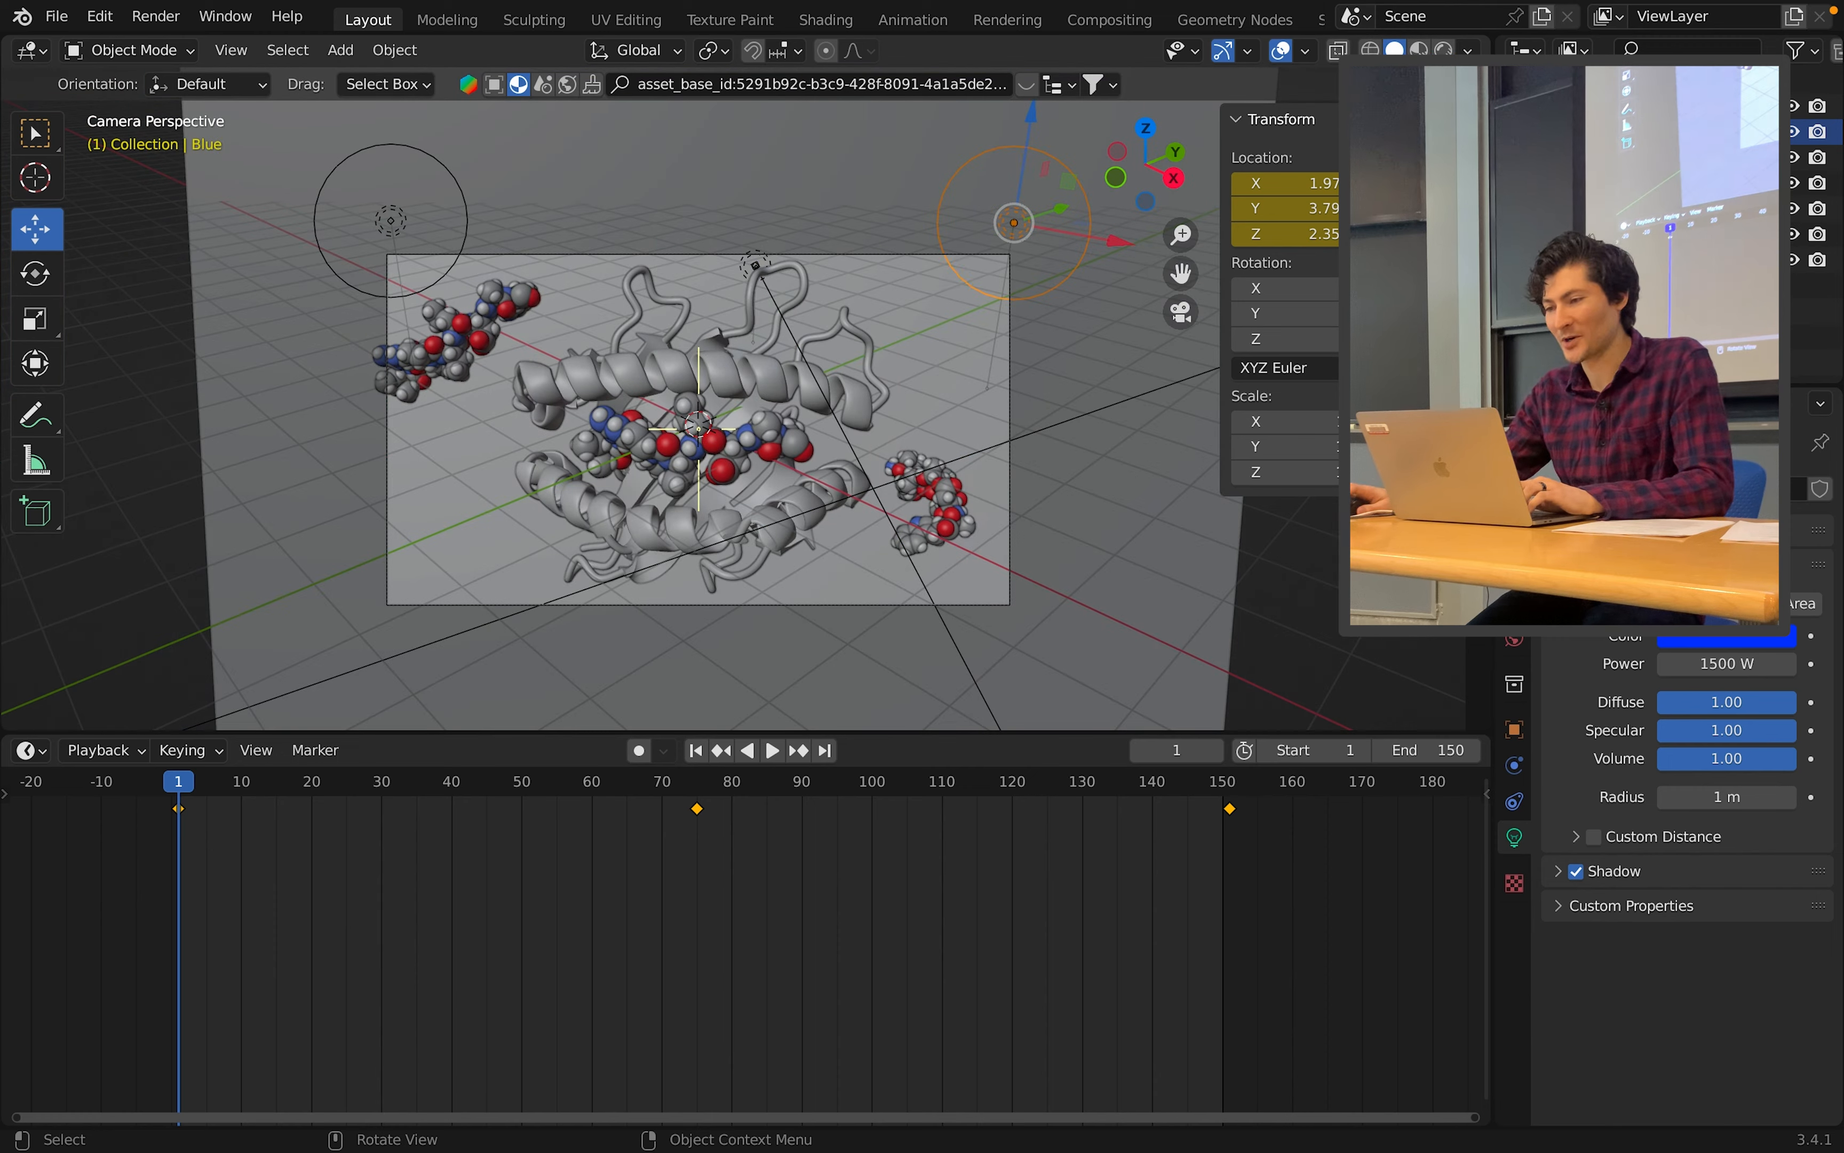
# Enlarge the 3D viewport by shrinking the timeline area and frame the whole protein complex in the camera view.
pyautogui.moveTo(842, 731); pyautogui.dragTo(876, 902)
pyautogui.scroll(4, 690, 607)
pyautogui.scroll(1, 685, 596)
pyautogui.scroll(-2, 685, 596)
pyautogui.keyDown('shift'); pyautogui.moveTo(727, 578); pyautogui.dragTo(766, 524, button='middle'); pyautogui.keyUp('shift')
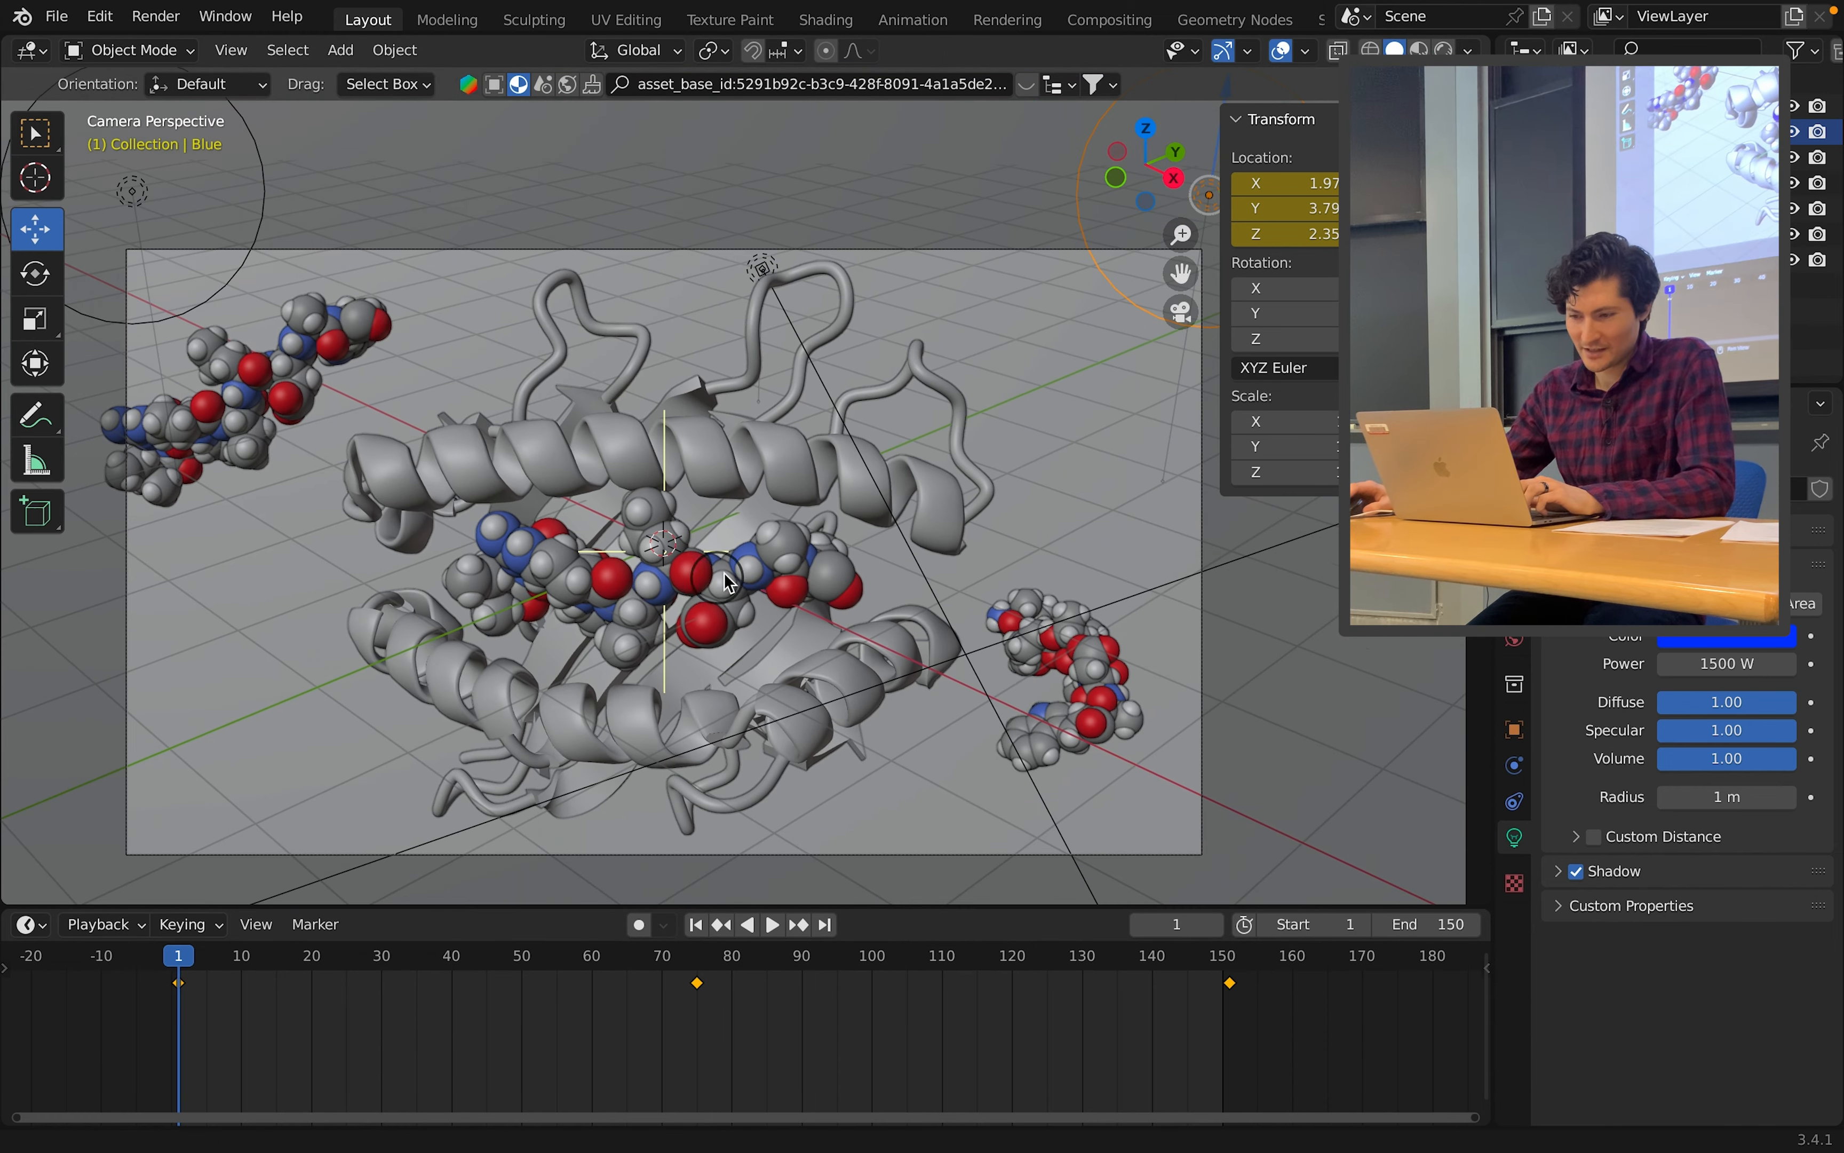
pyautogui.moveTo(739, 907); pyautogui.dragTo(743, 797)
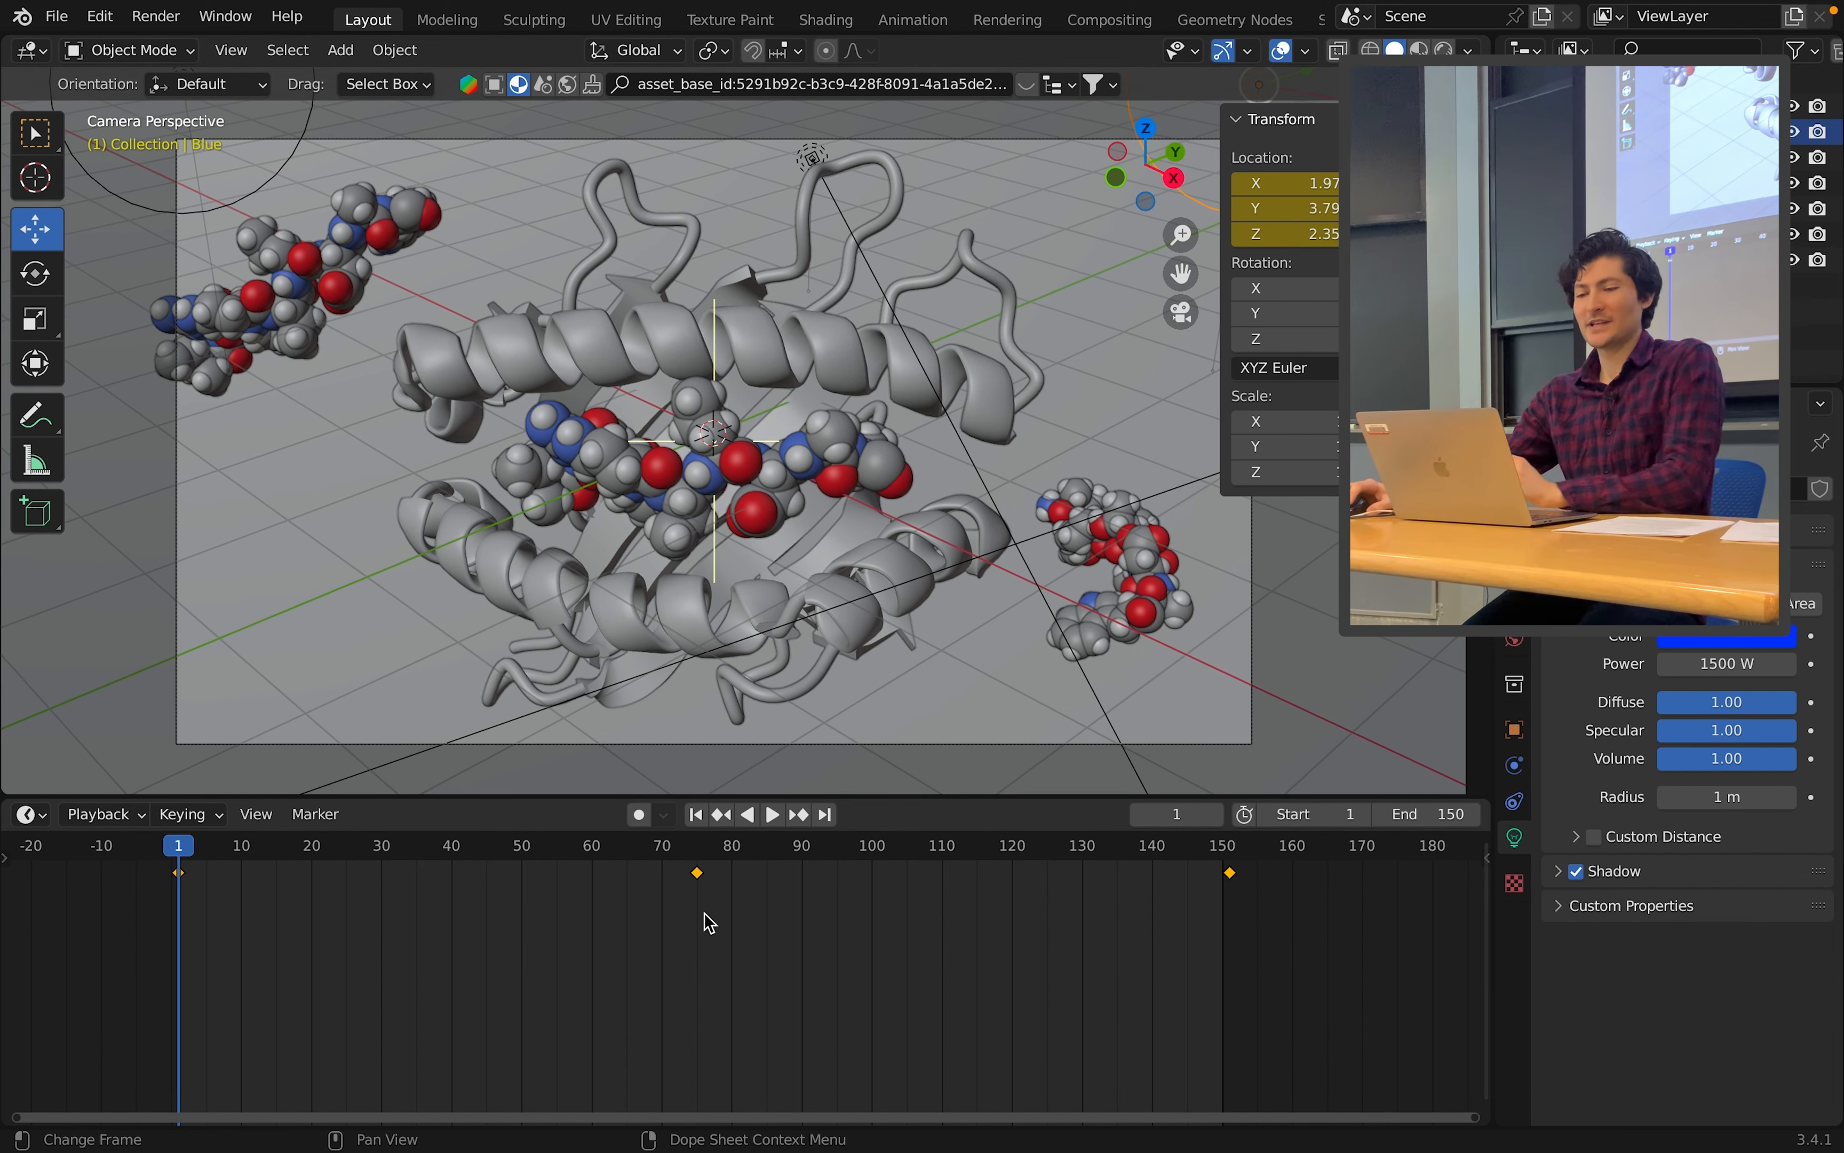
pyautogui.scroll(-1, 716, 473)
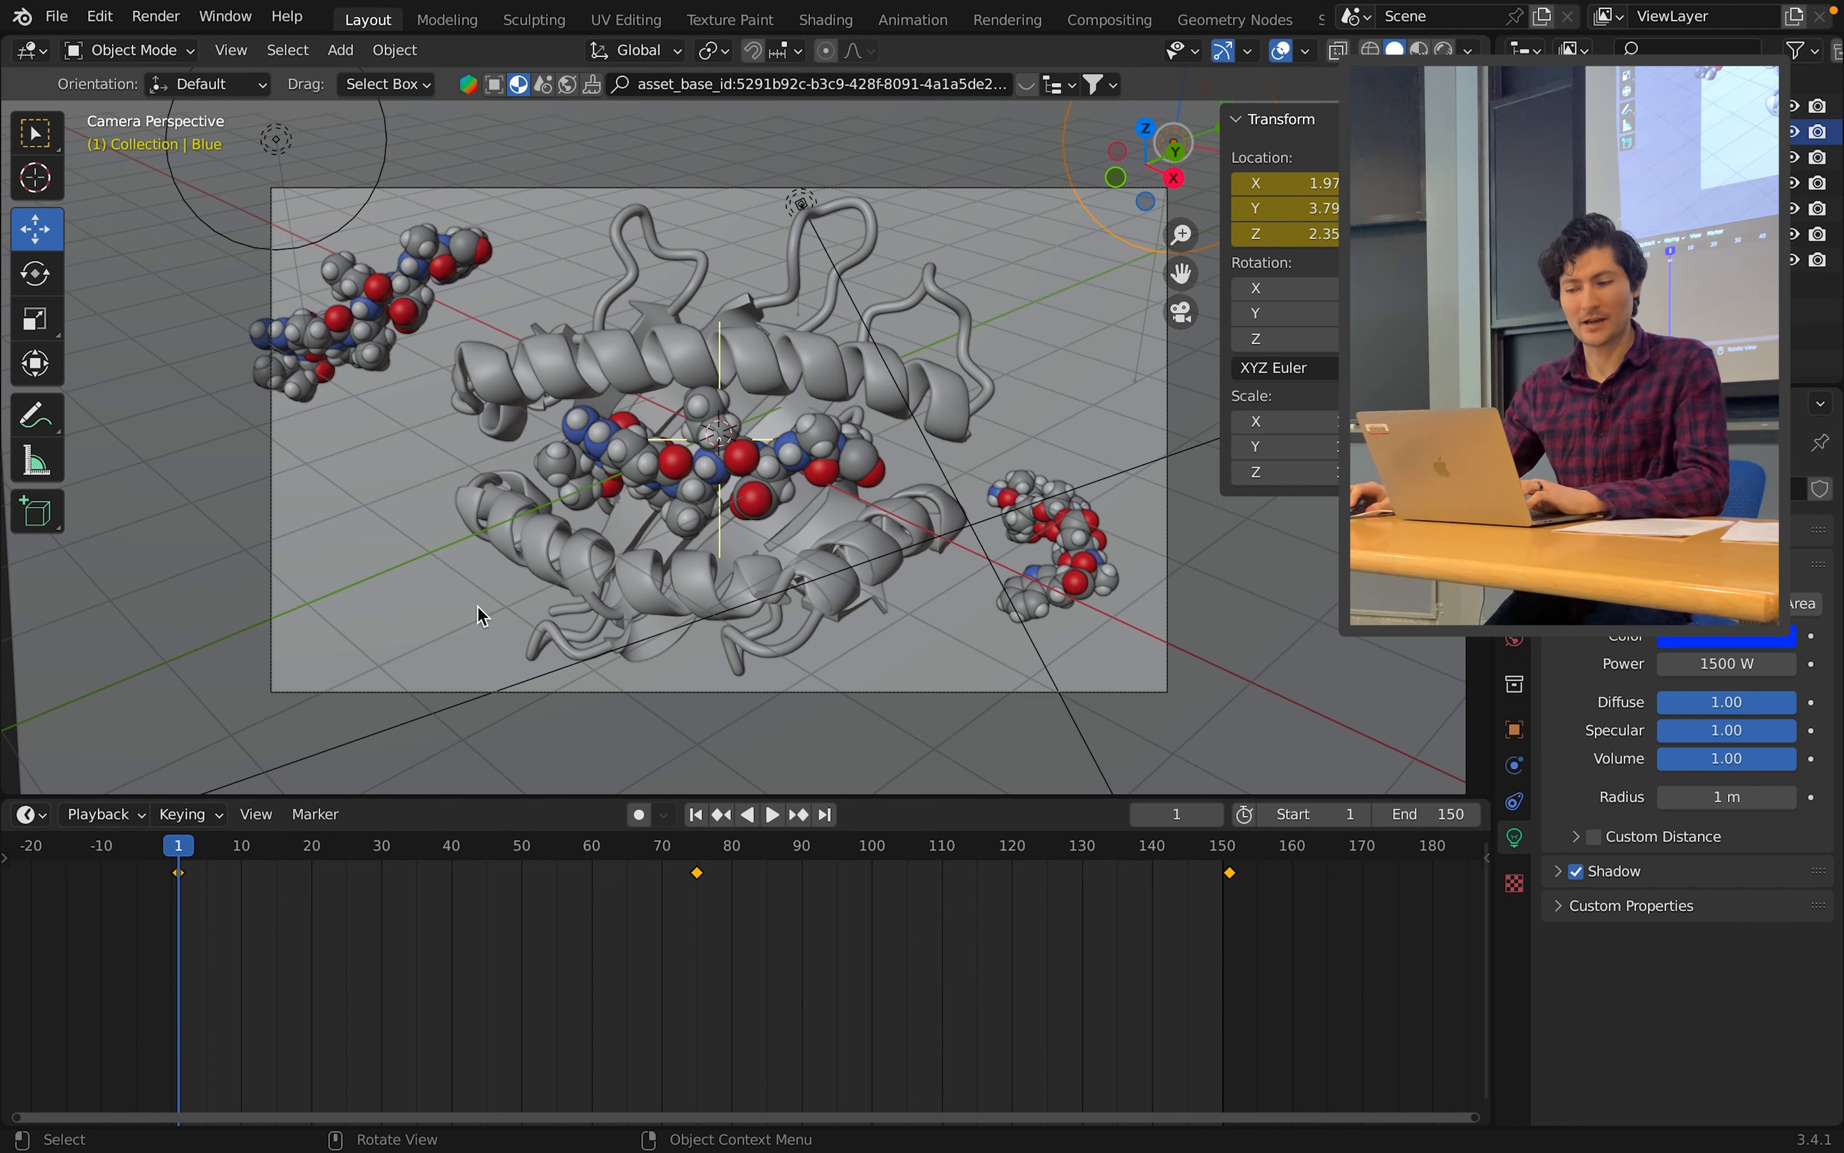
pyautogui.scroll(1, 809, 514)
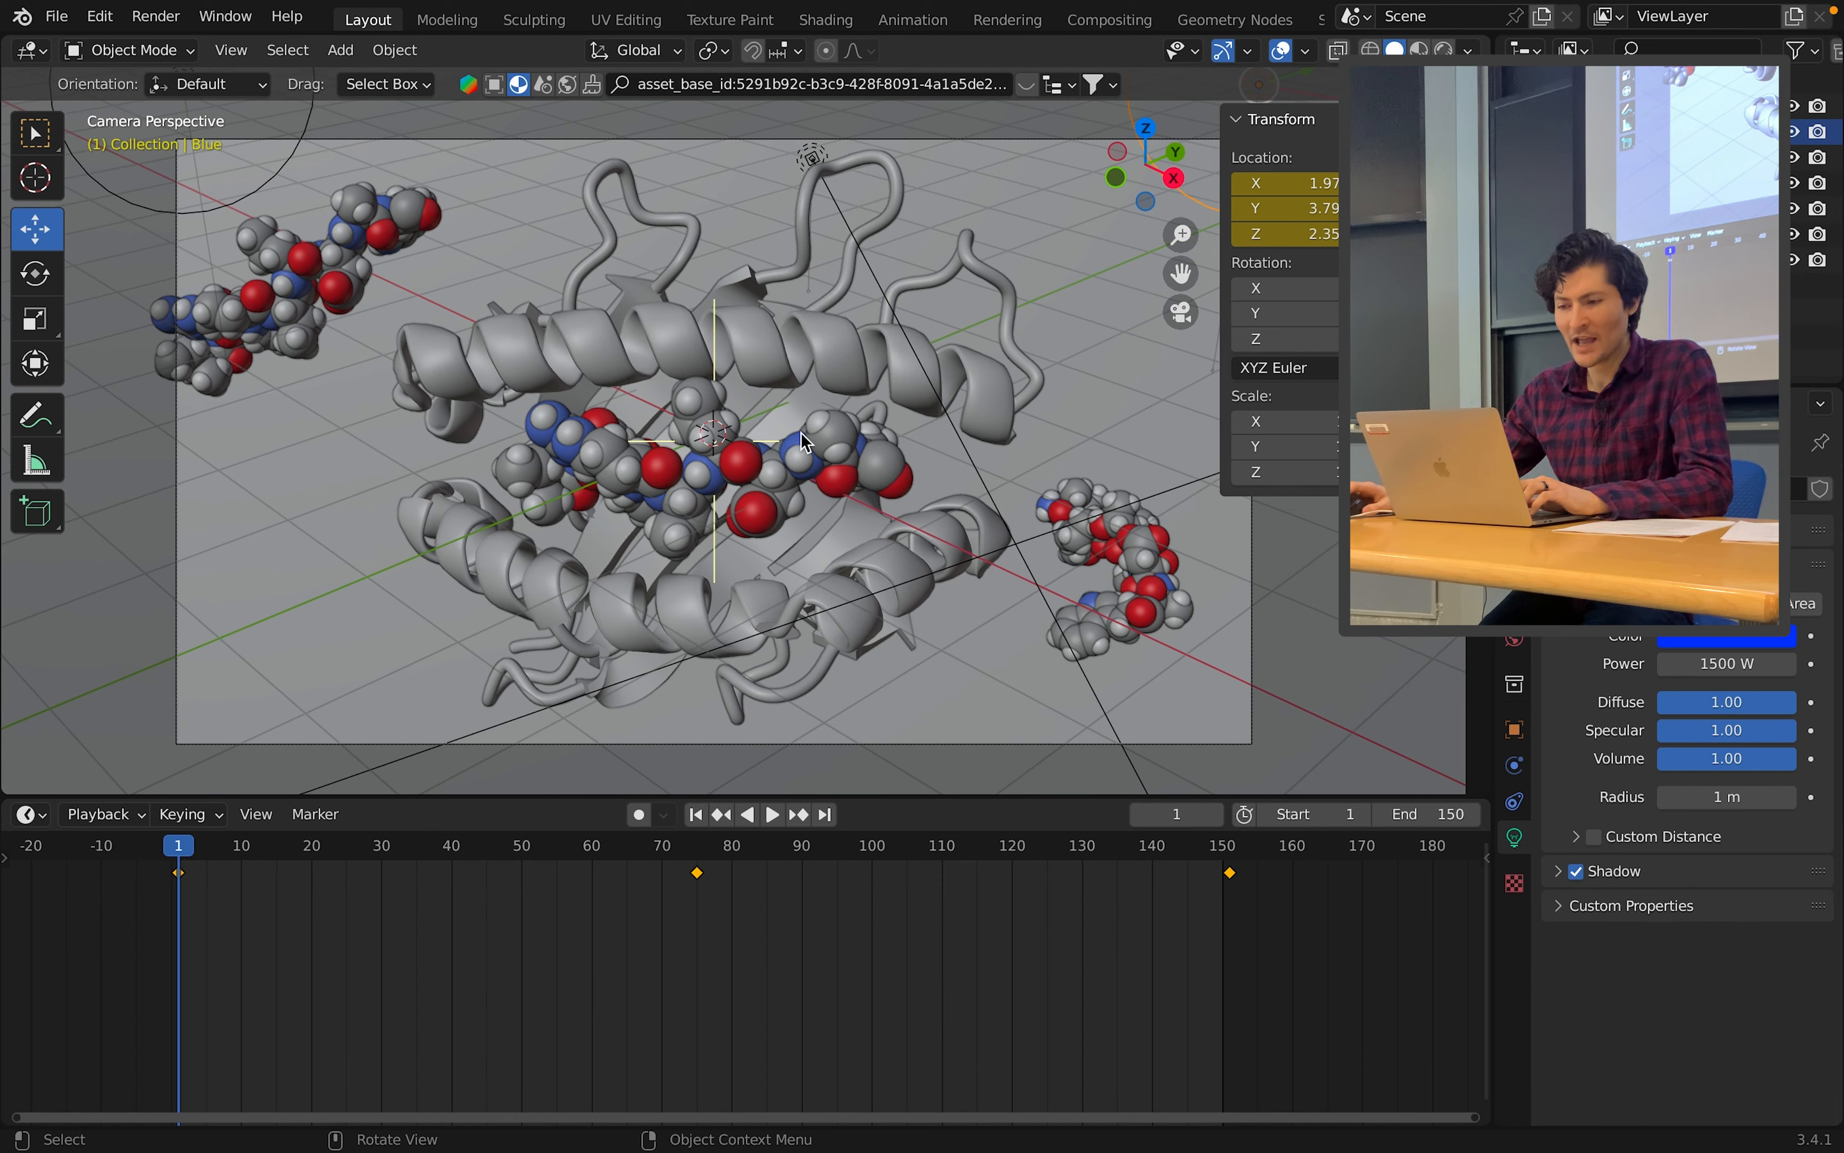
# Try moving only the central red atom, atoms 43, out of the bound peptide, and undo the move.
pyautogui.click(751, 464)
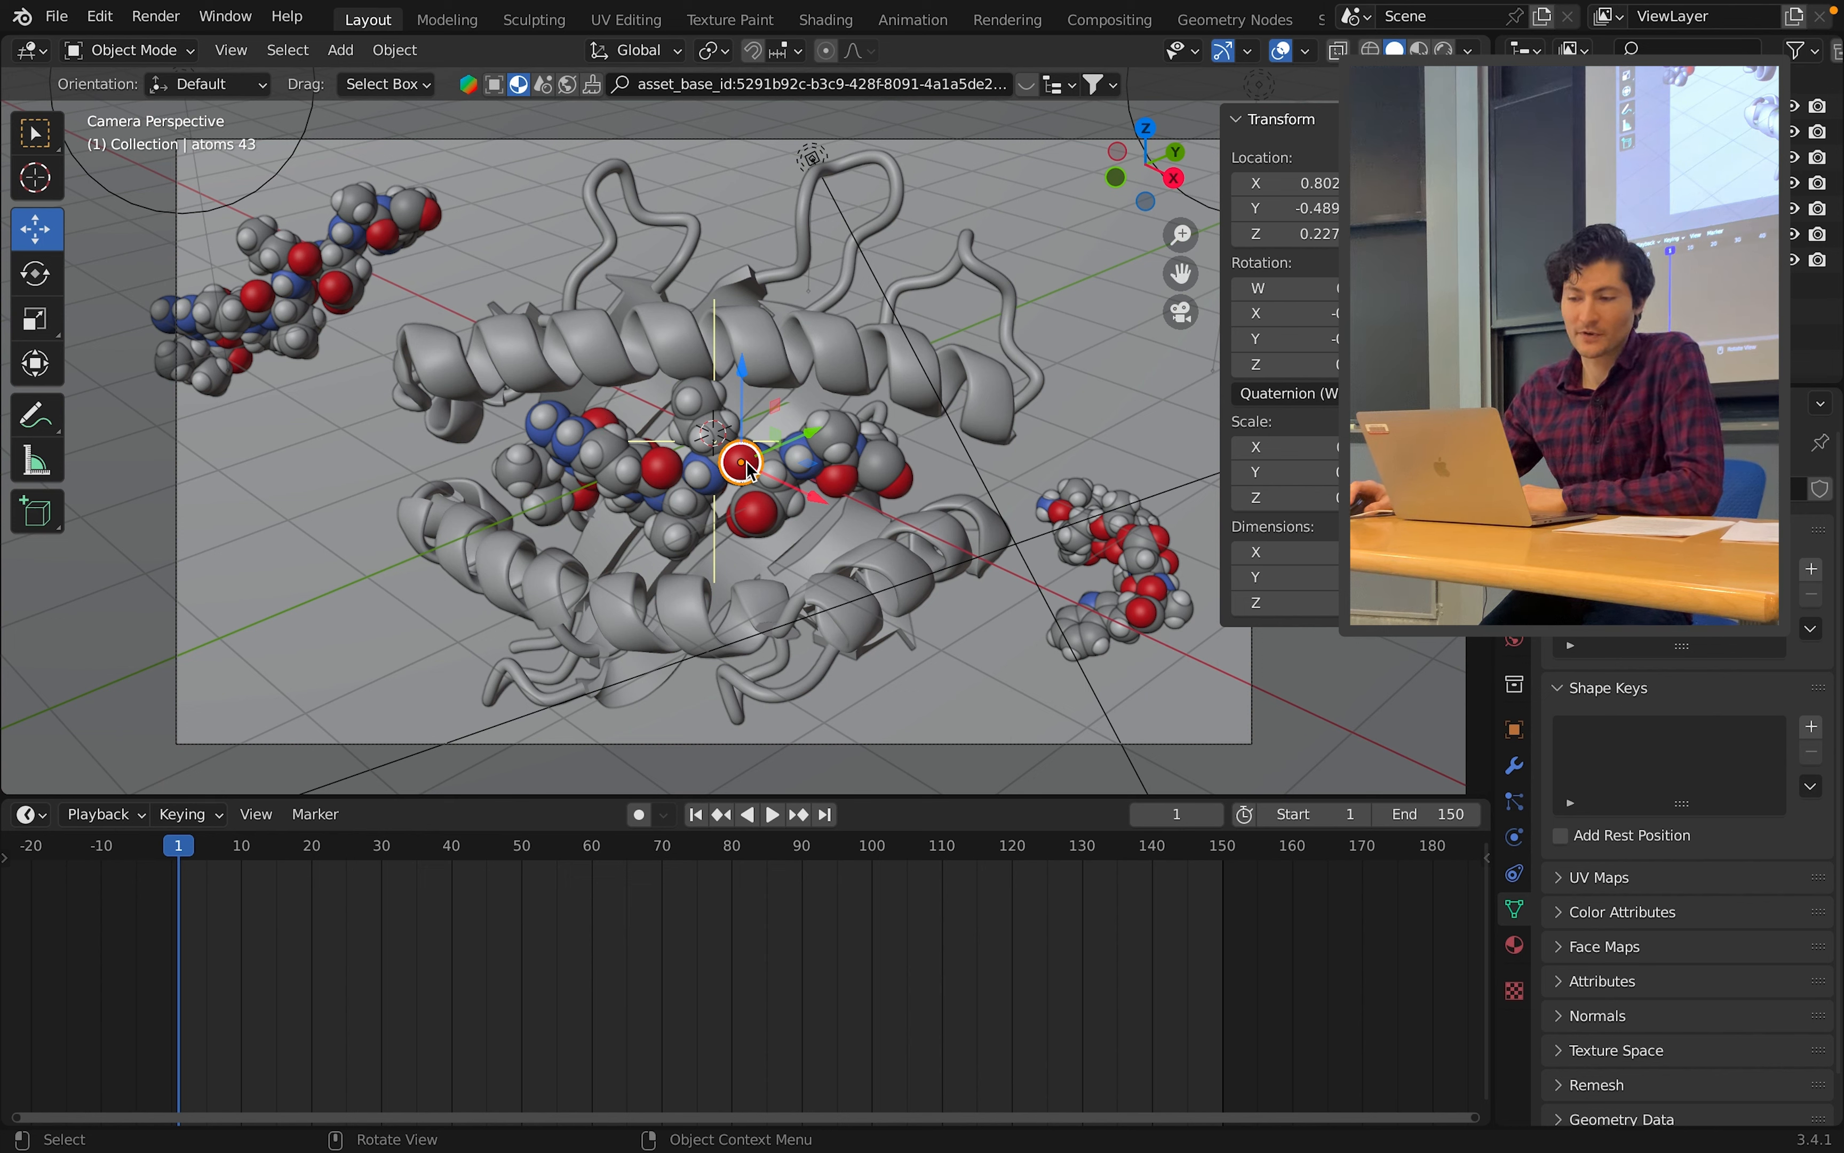
pyautogui.moveTo(753, 469); pyautogui.dragTo(911, 309)
pyautogui.press('super+z')
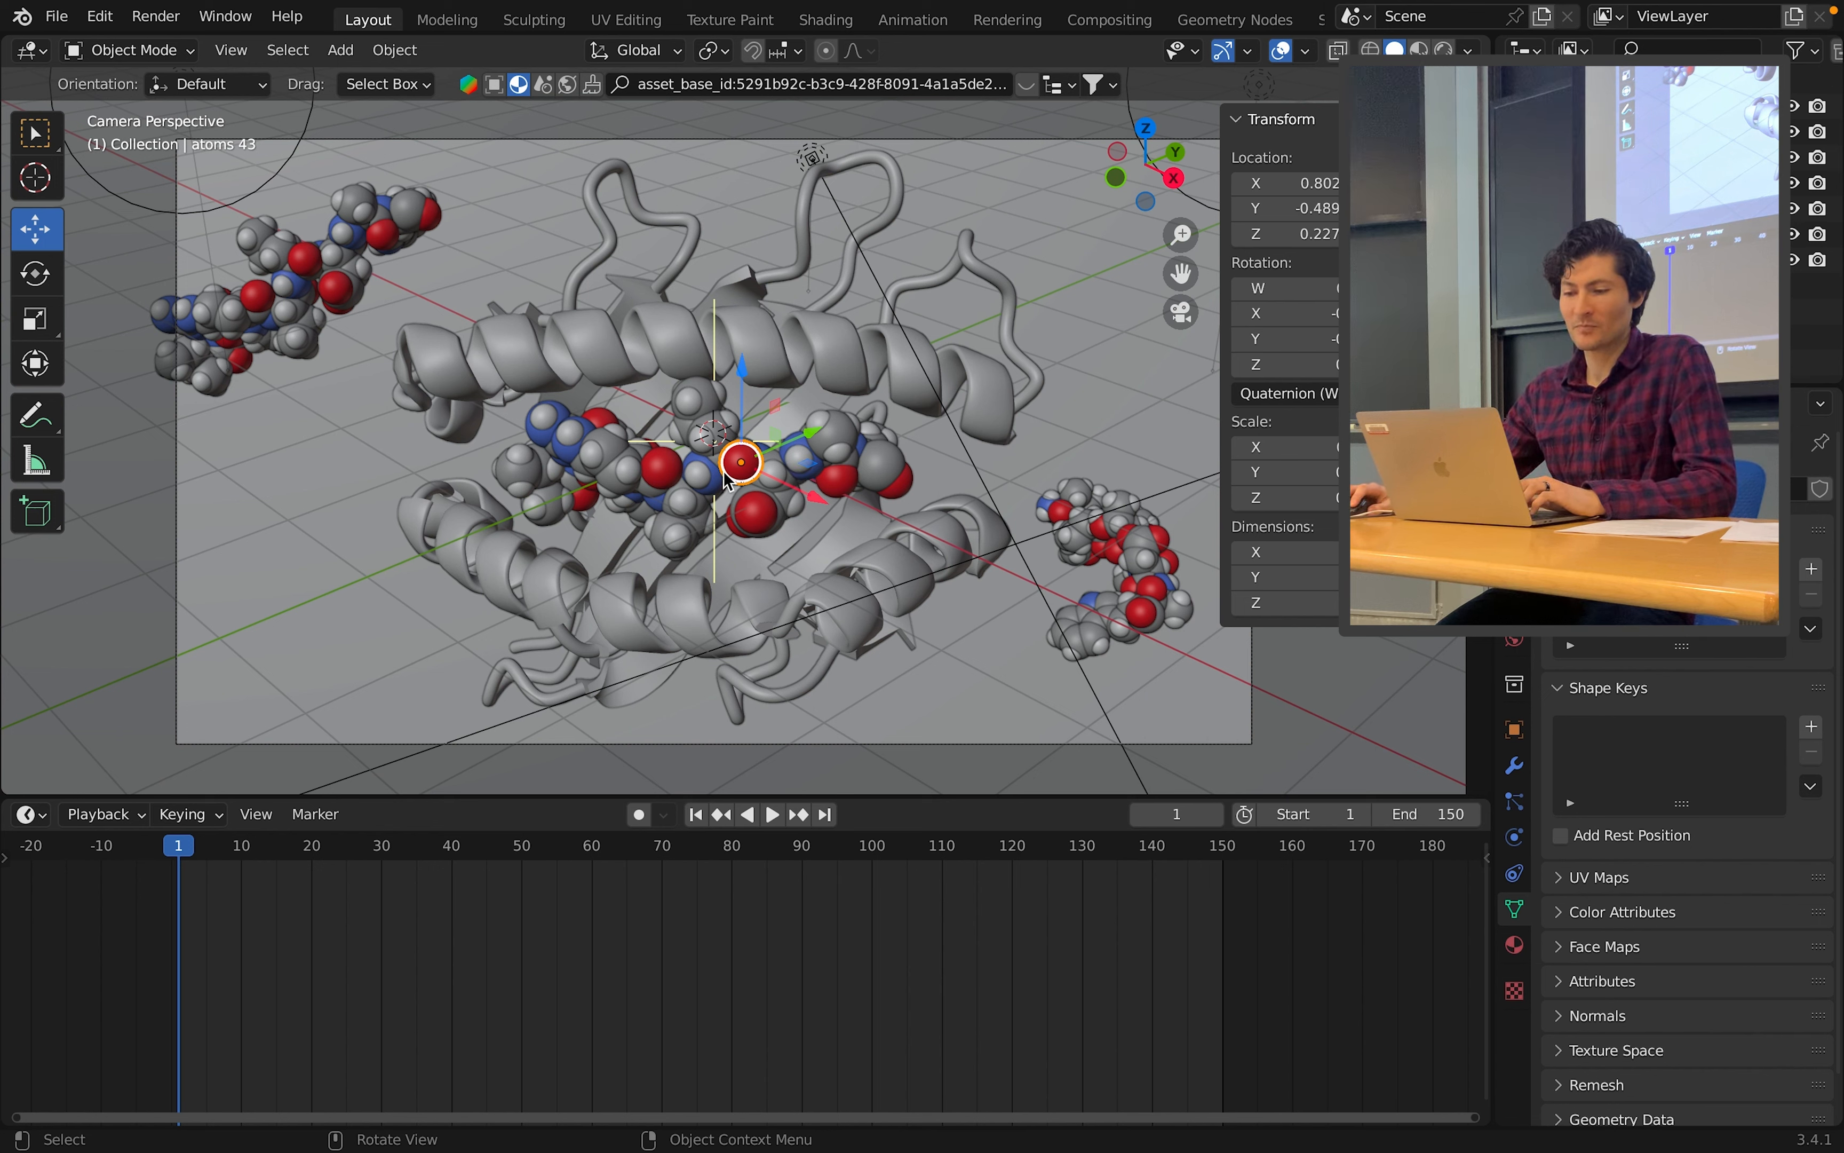
# Parent all atoms of the Peptide Bound collection to the central red atom, atoms 43, using the Object option.
pyautogui.click(669, 466)
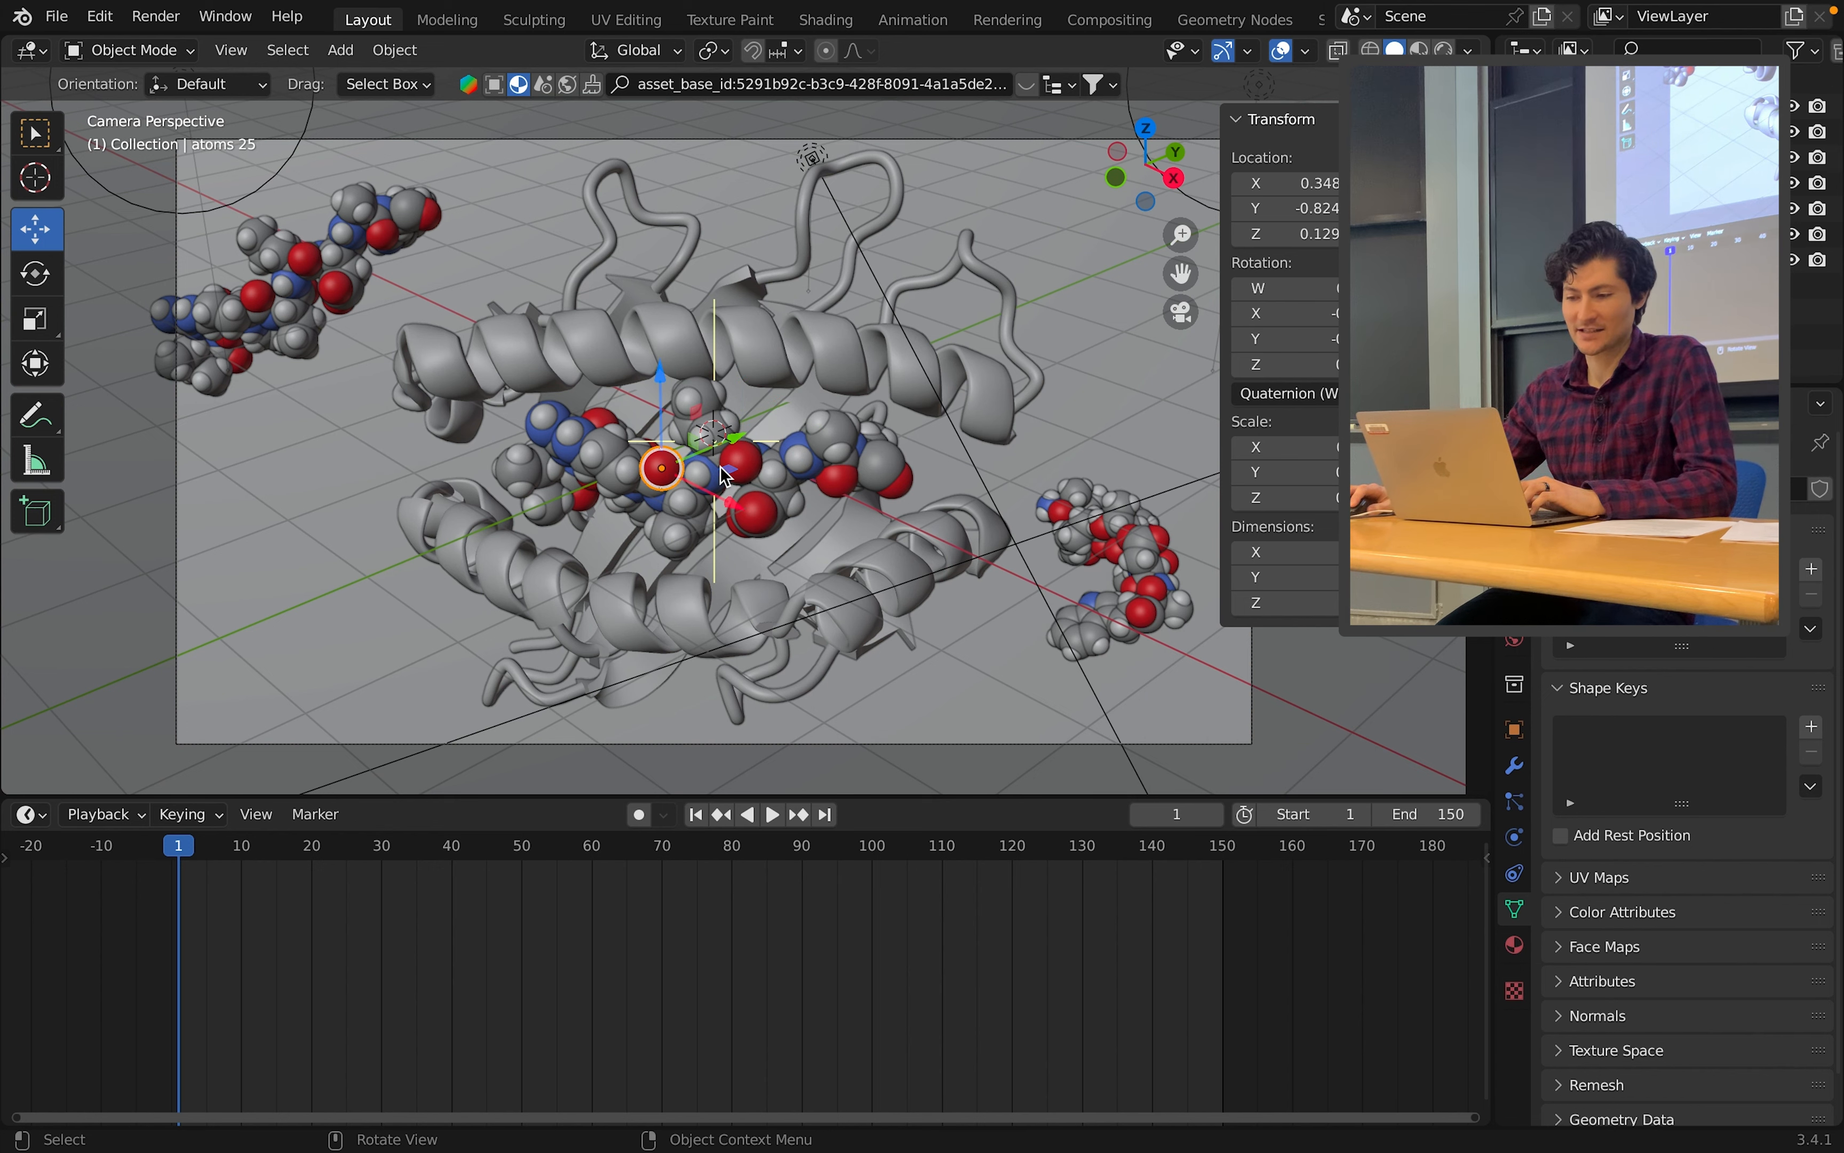
pyautogui.click(752, 457)
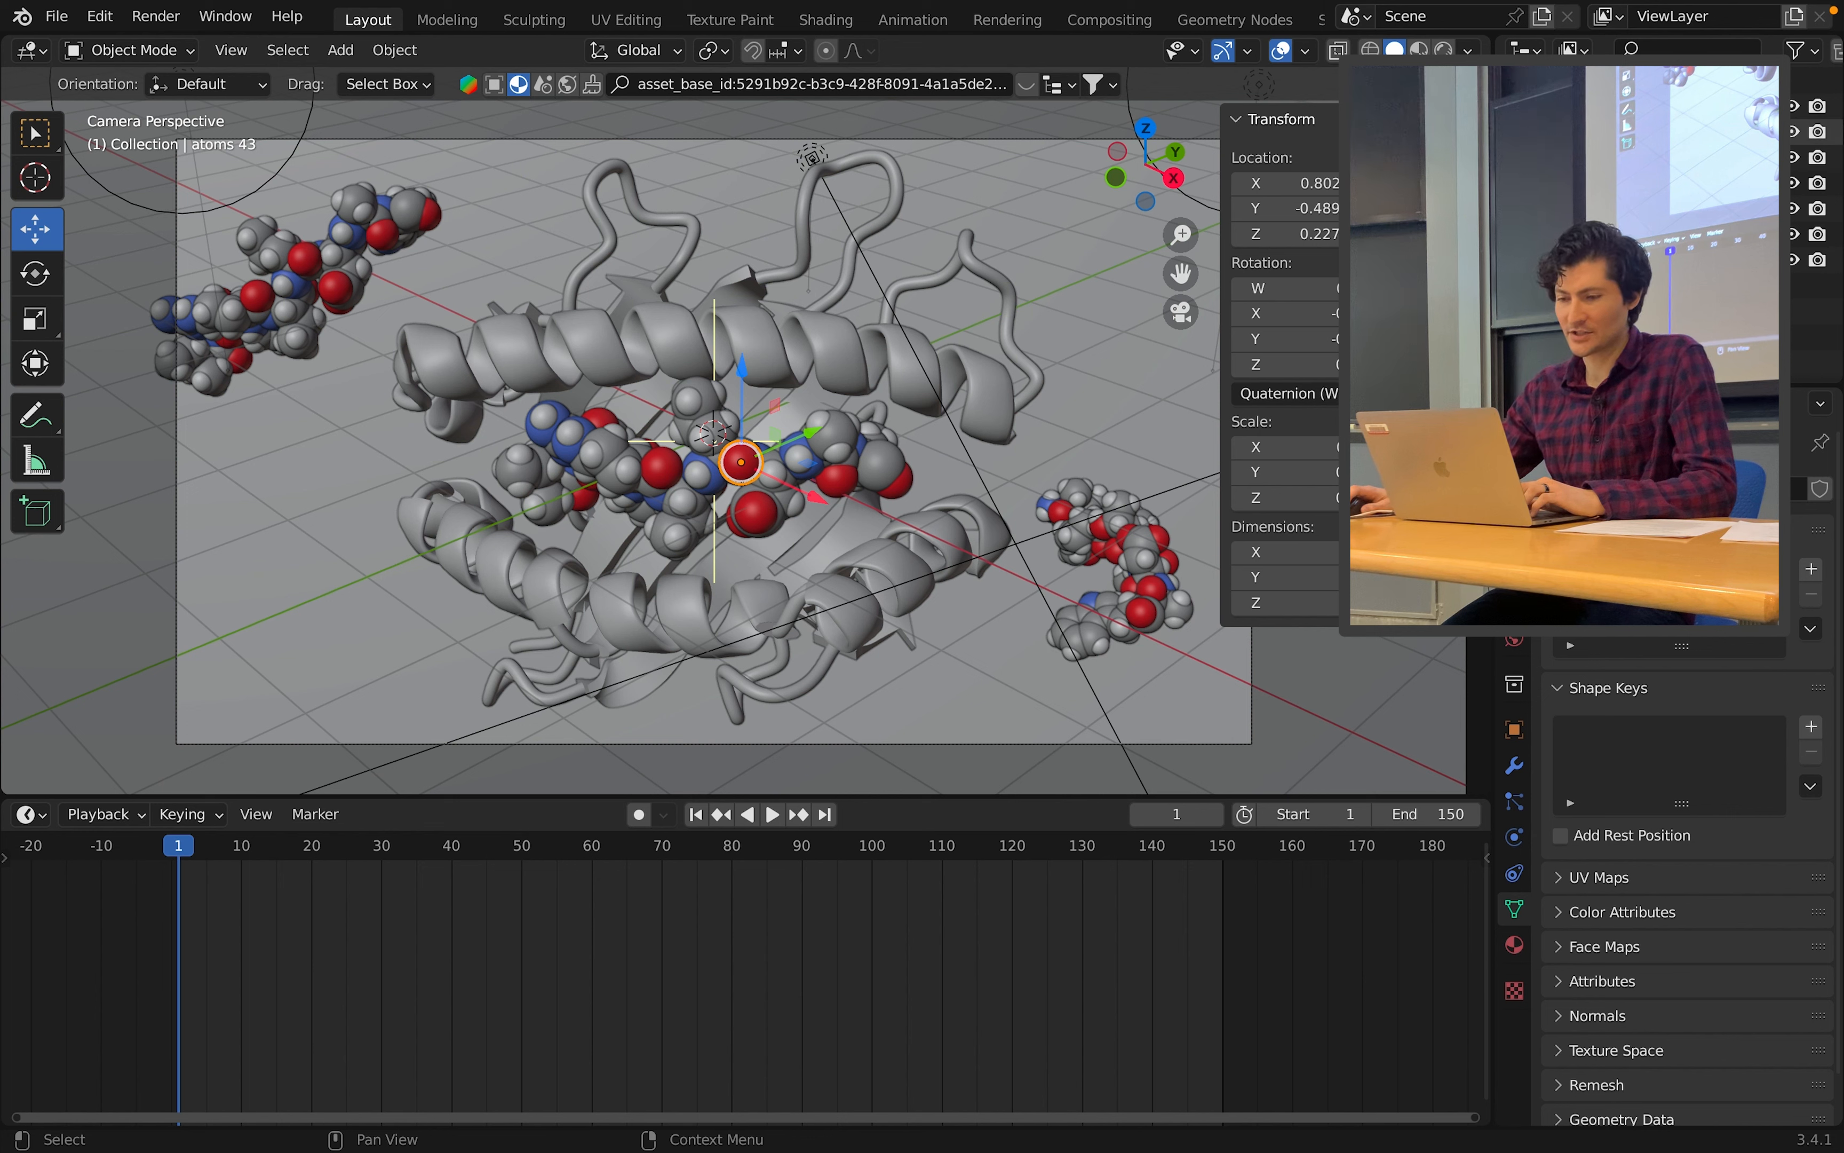
pyautogui.click(1526, 260)
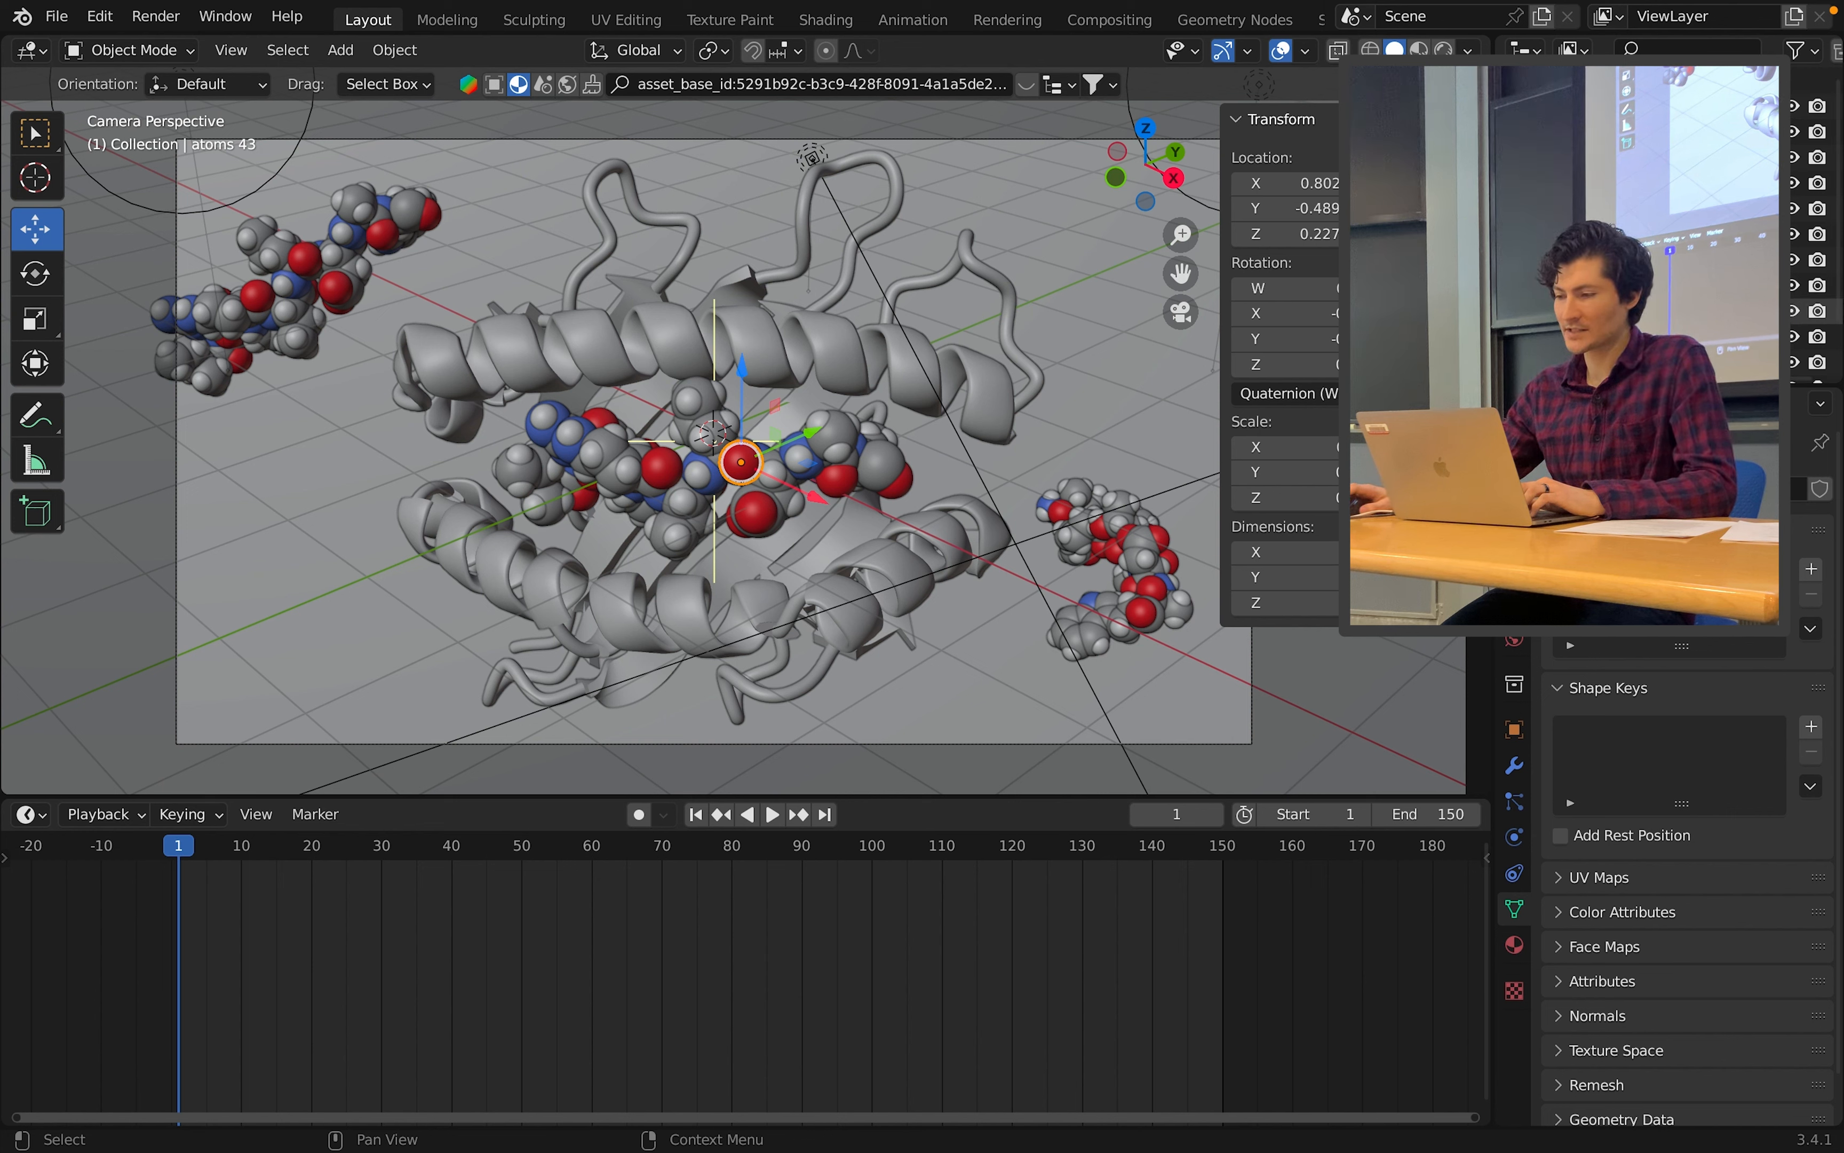
pyautogui.scroll(-1, 1814, 311)
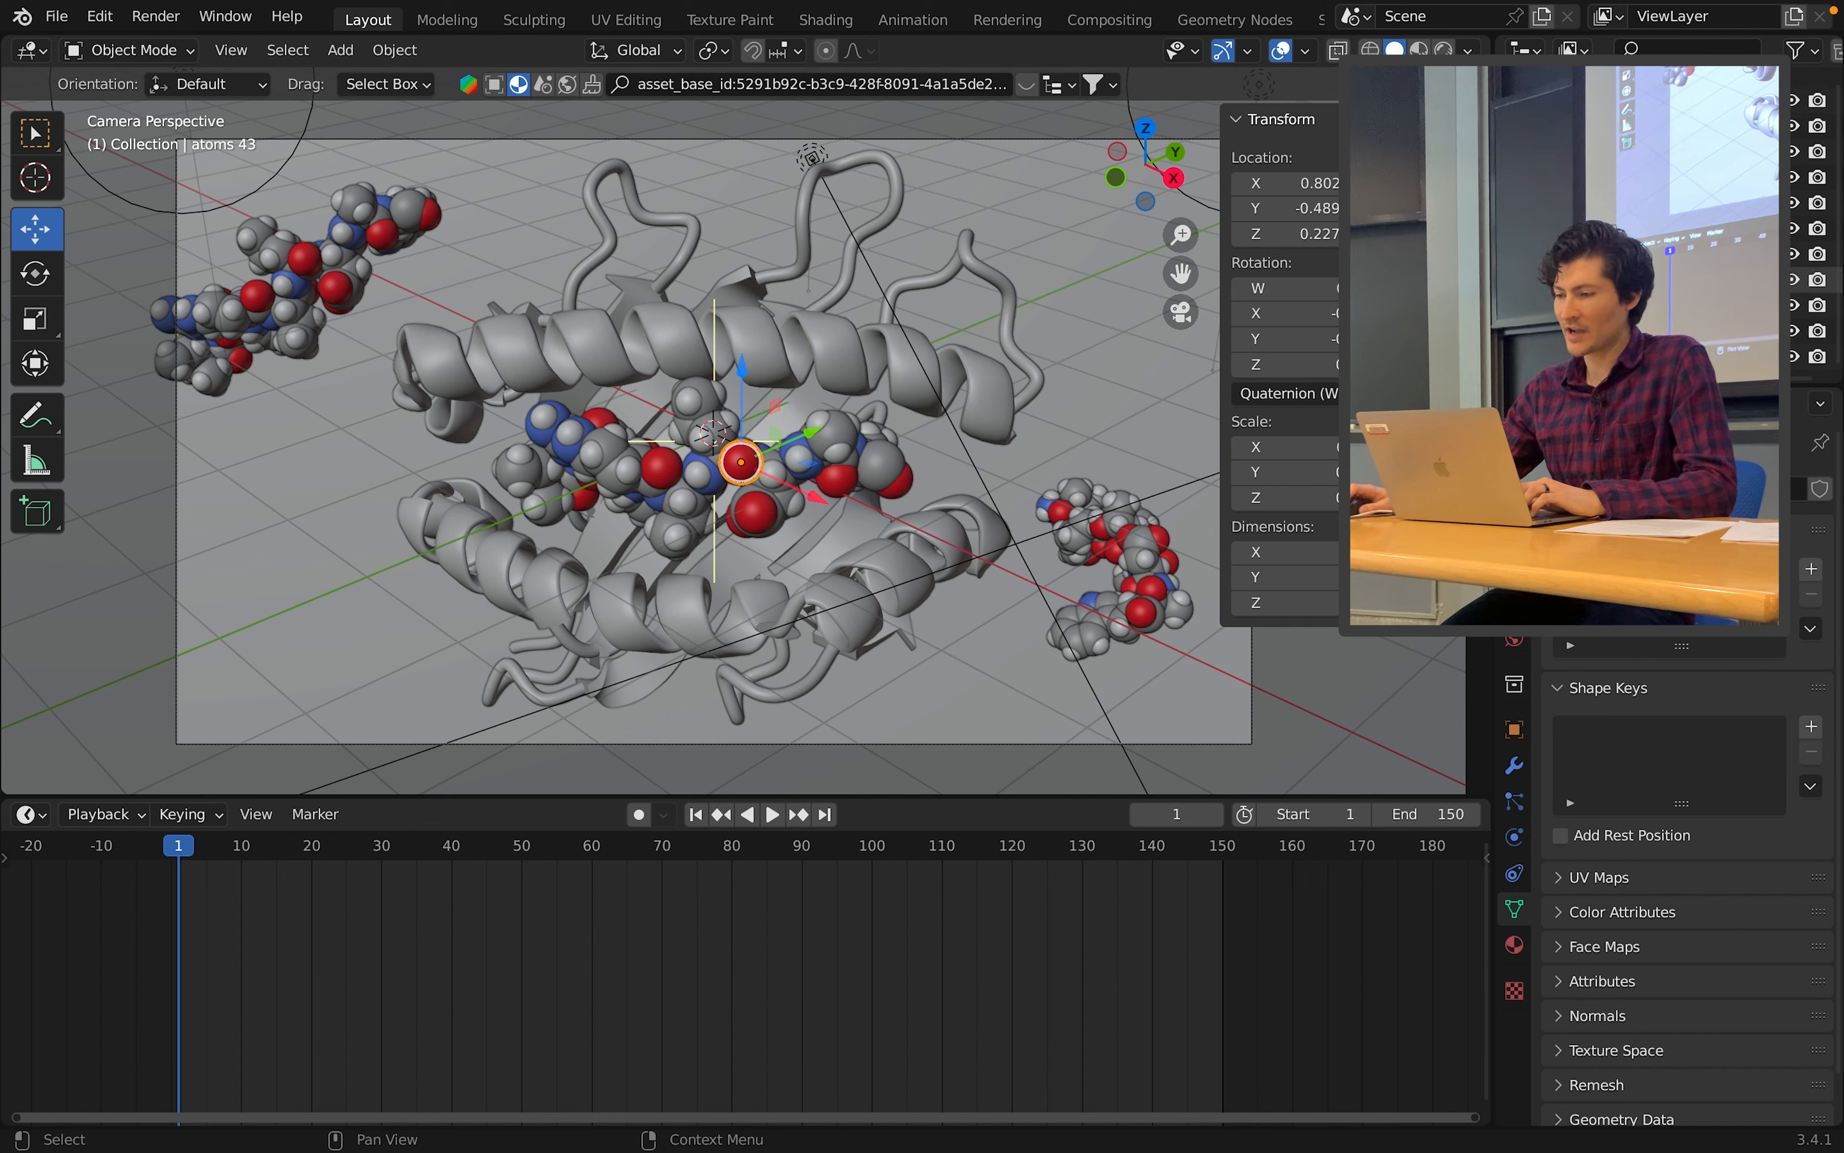
pyautogui.rightClick(1499, 279)
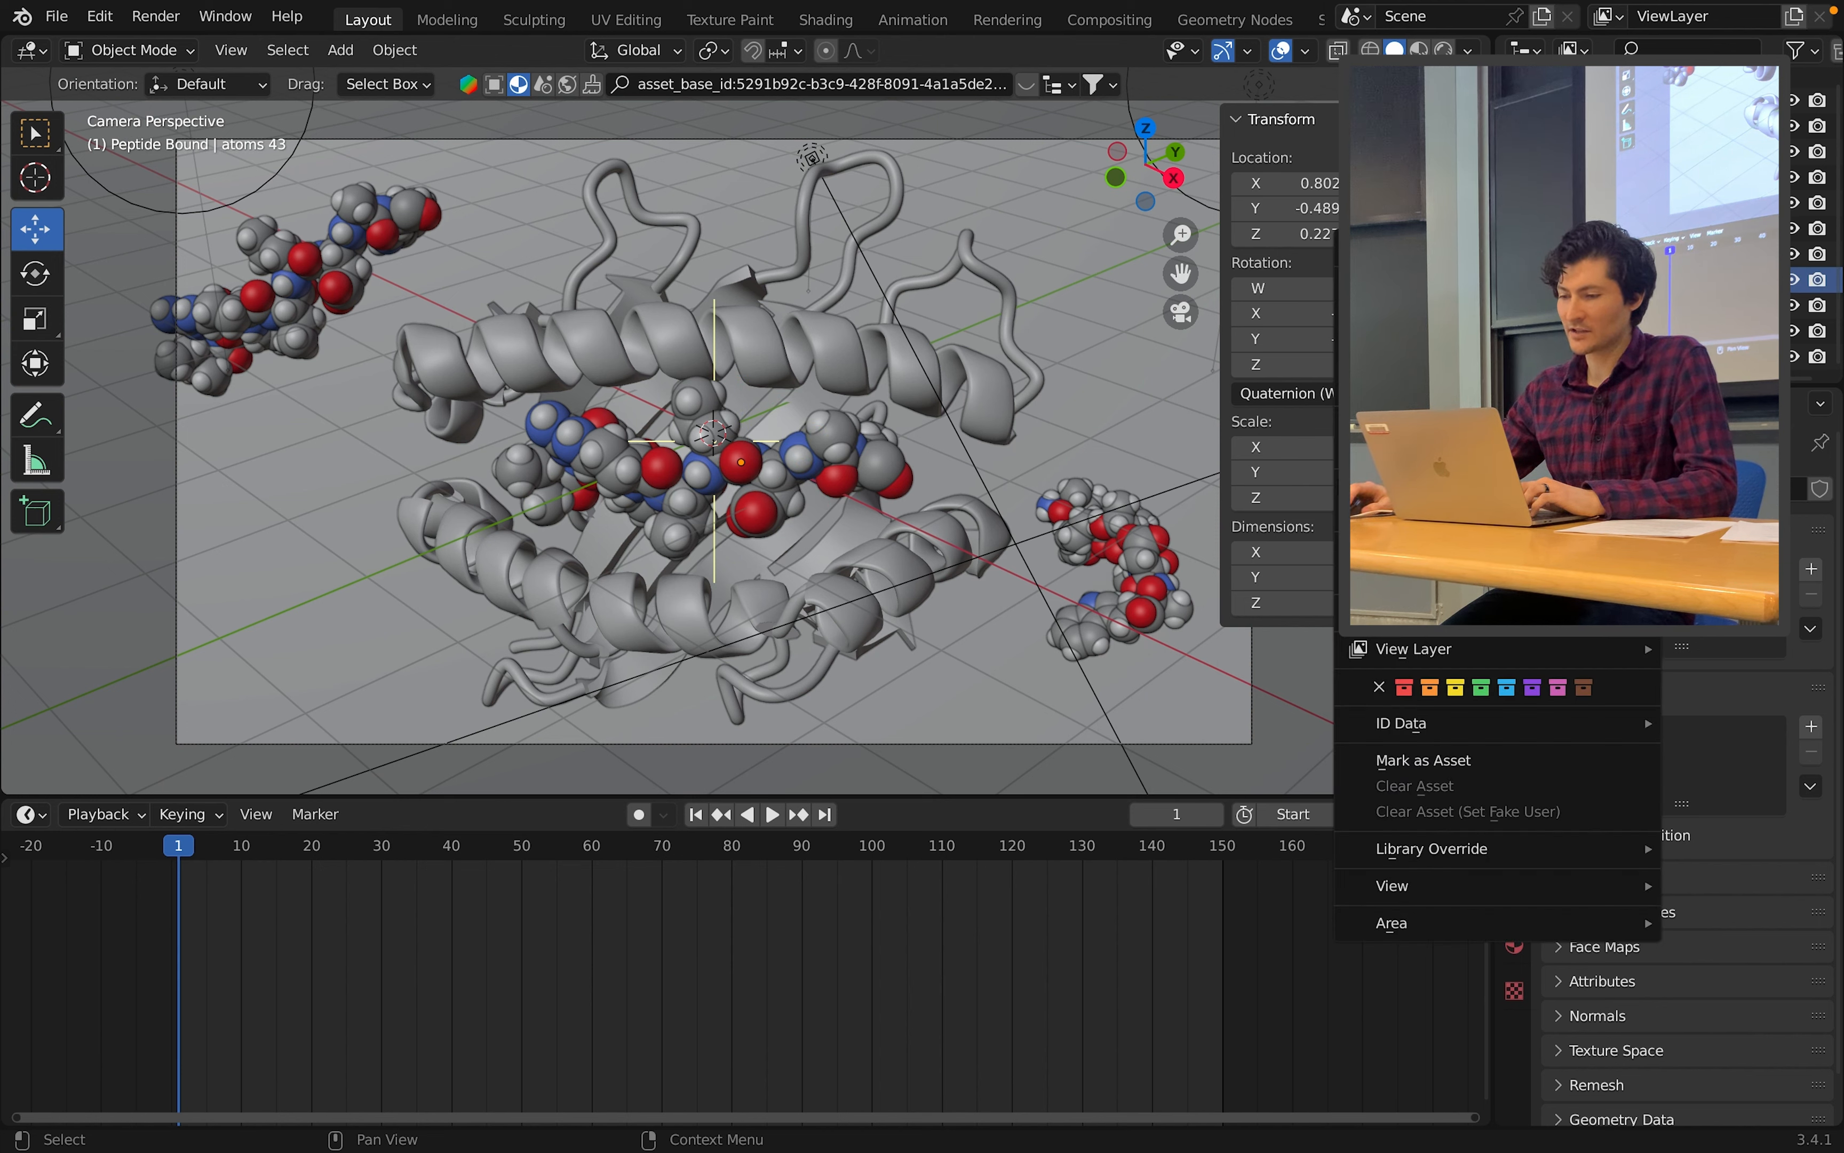
pyautogui.click(1494, 486)
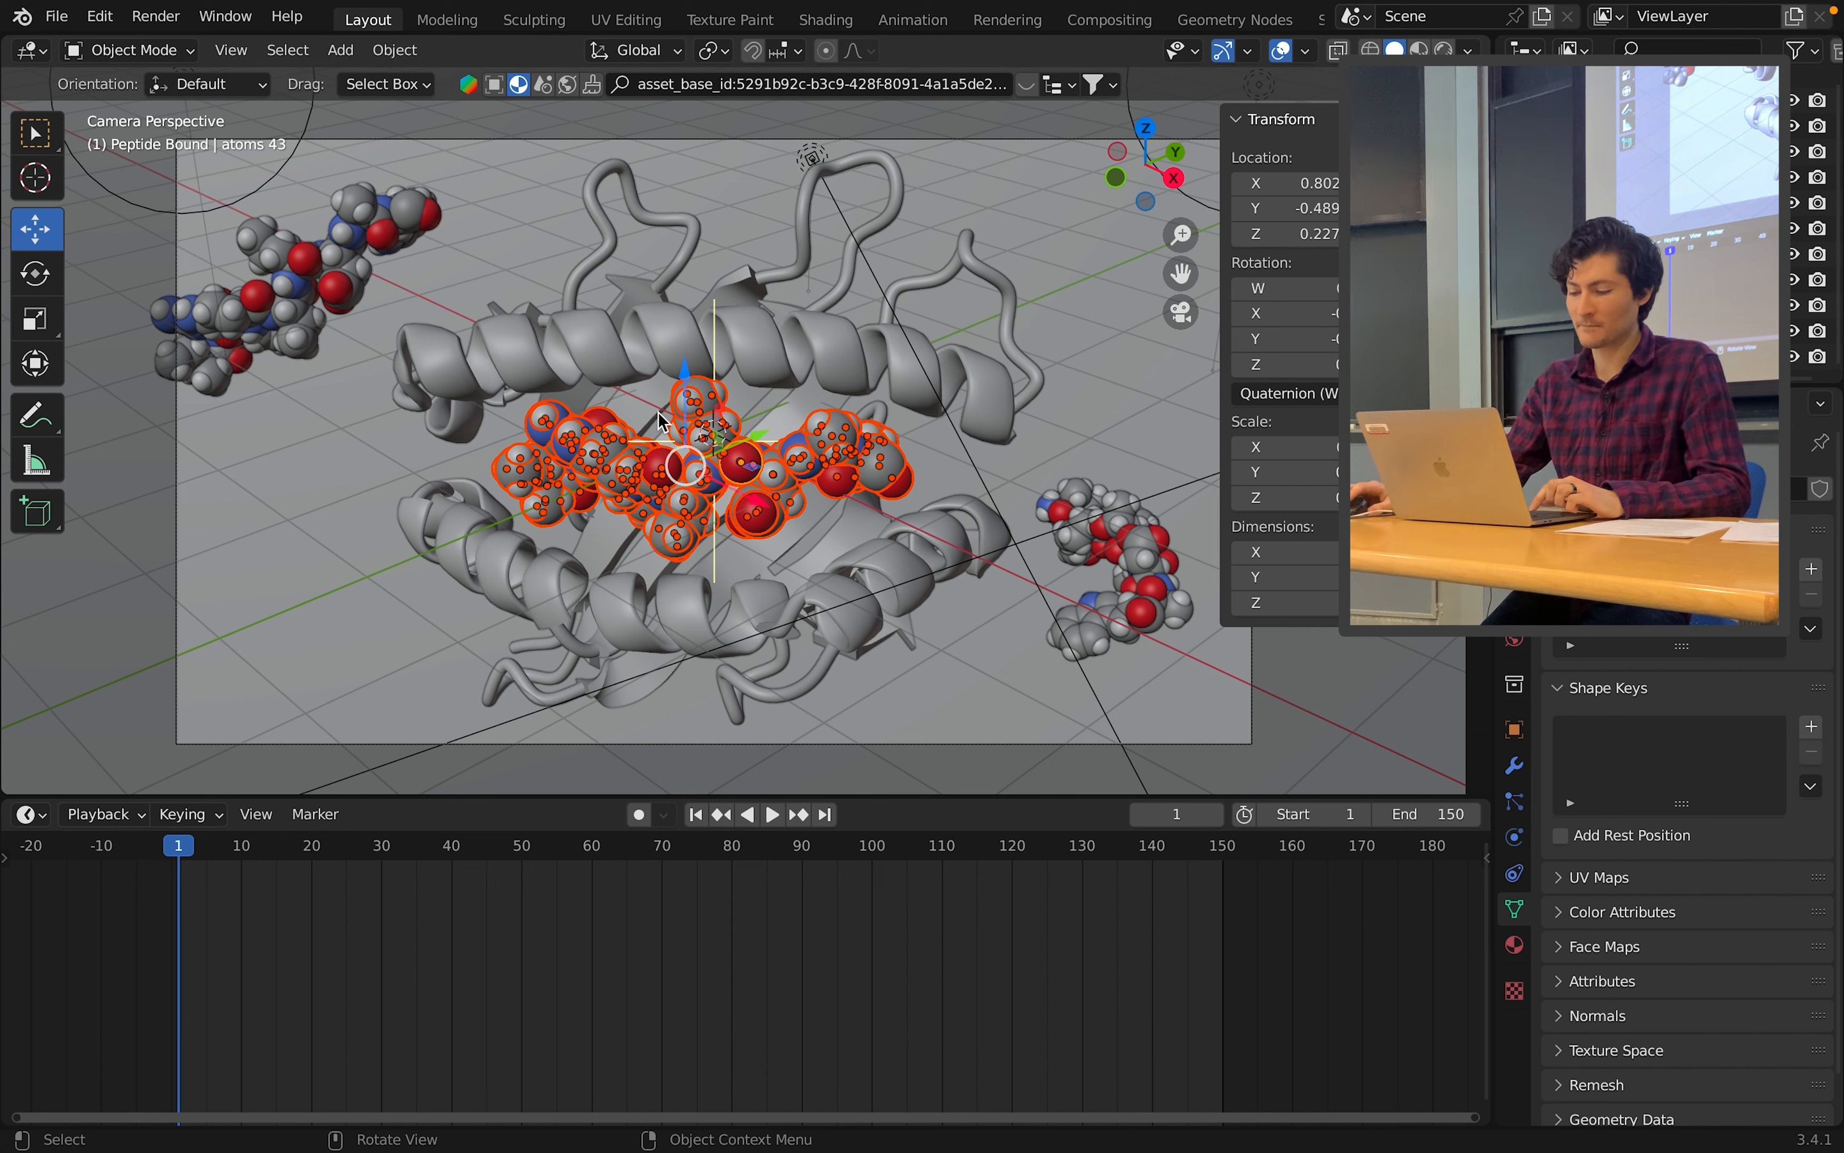
pyautogui.press('super+p')
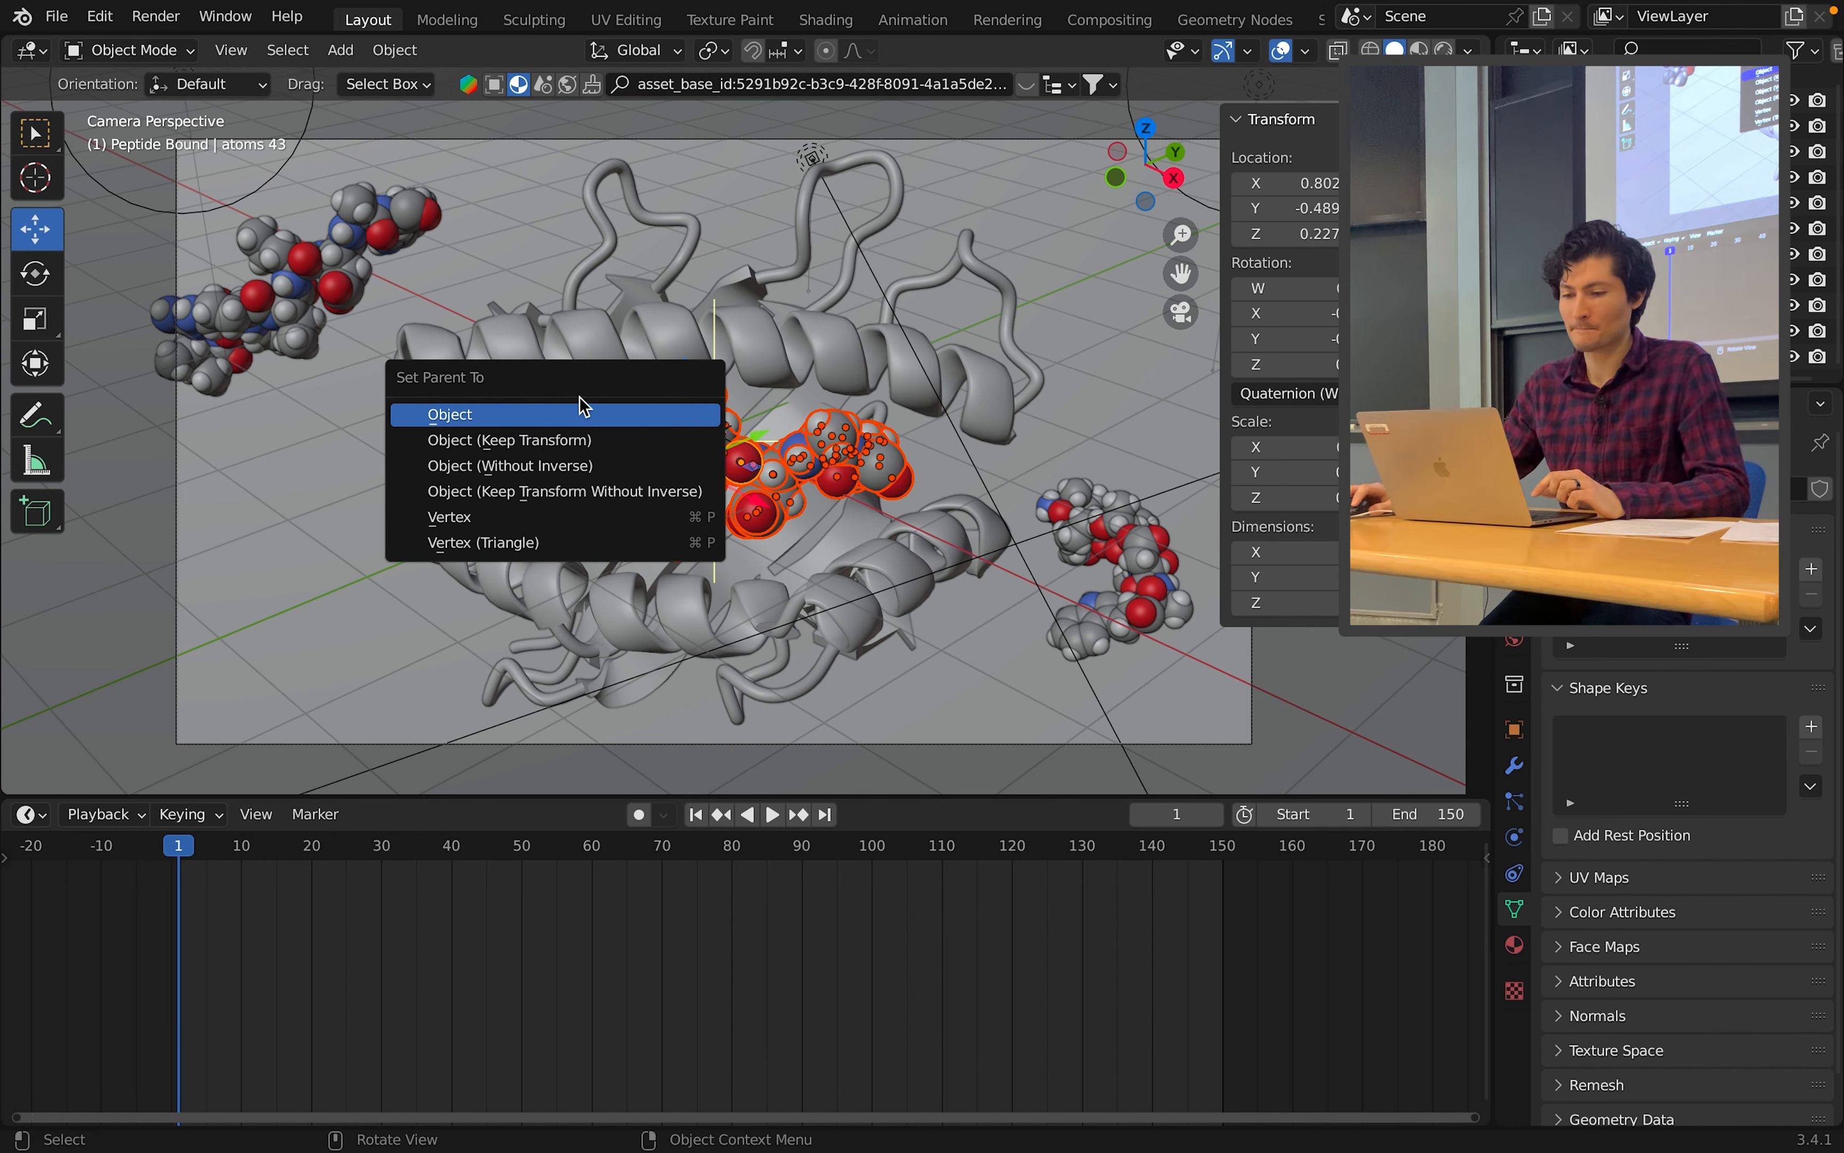
pyautogui.click(478, 416)
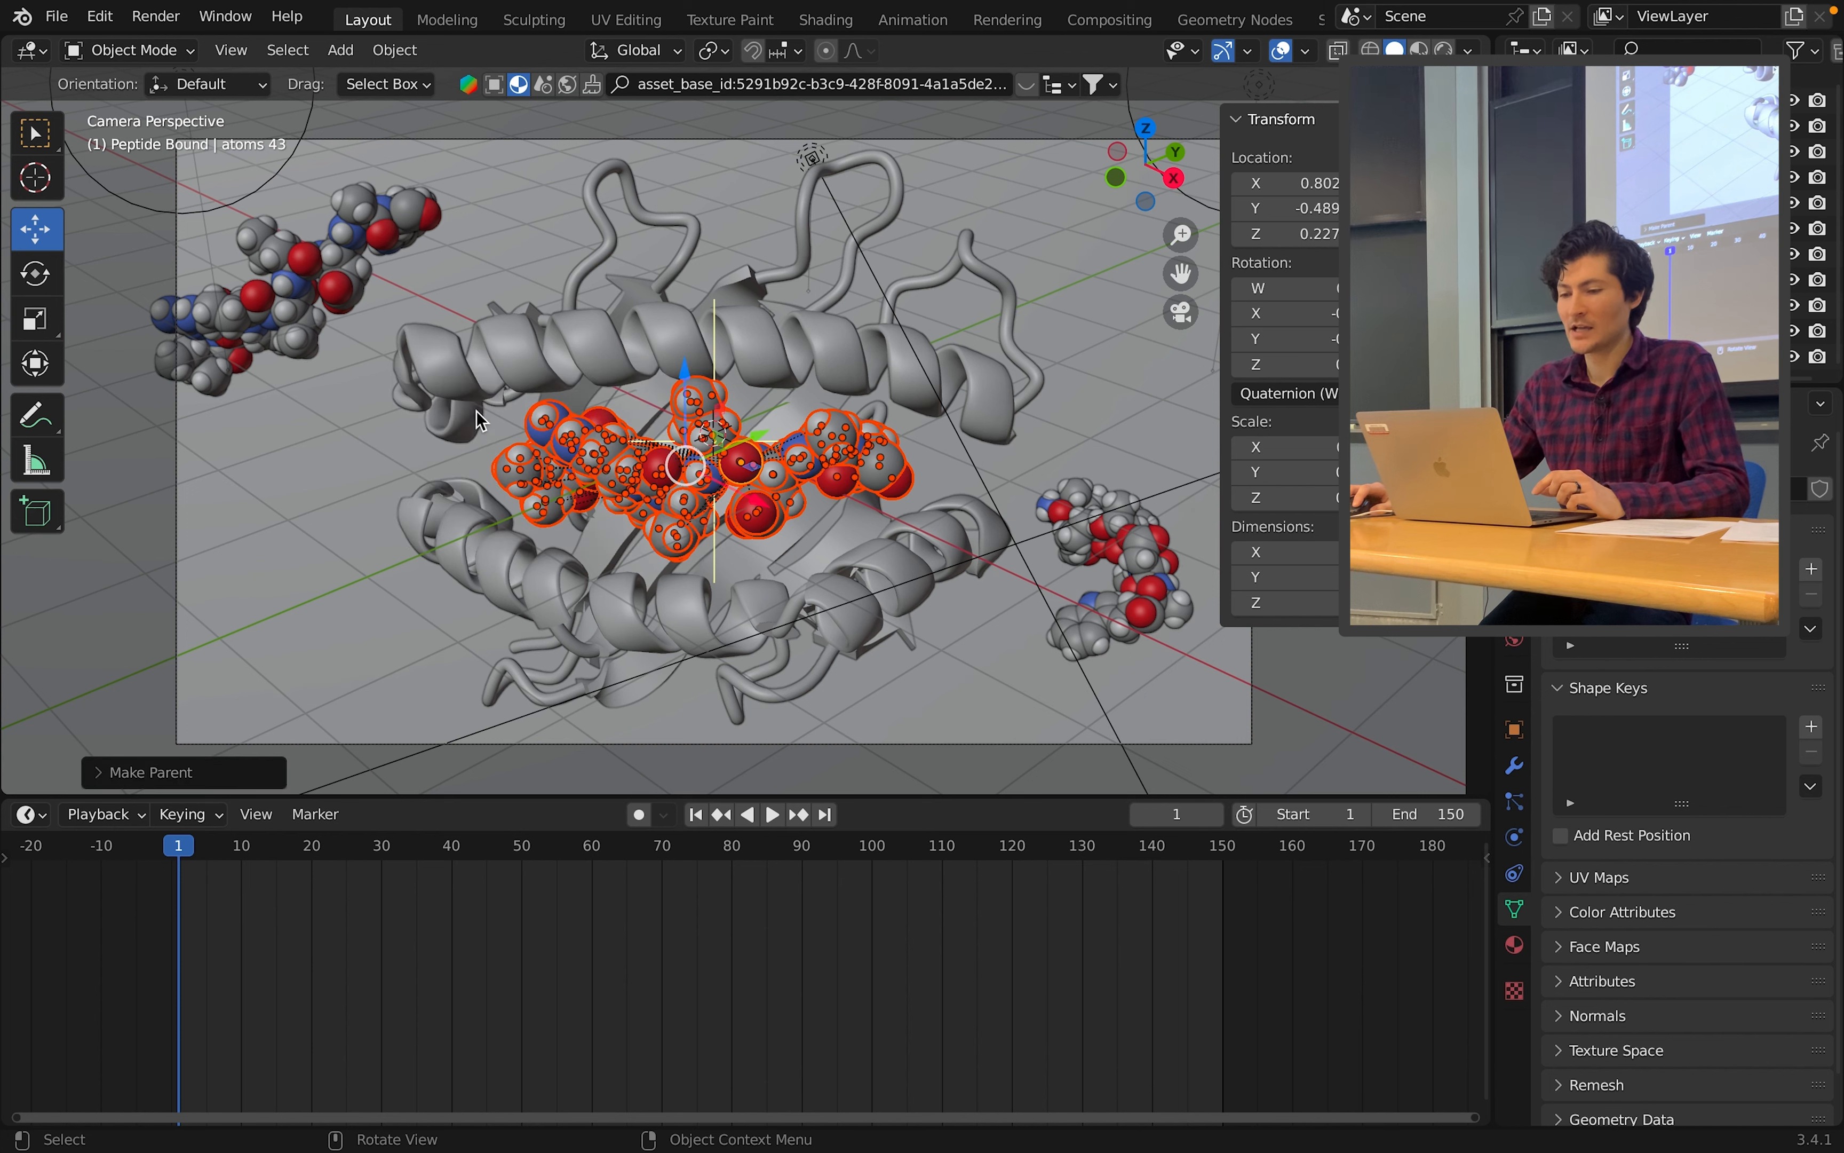
# Test the parenting by moving atoms 43 together with the bound peptide, and undo the move.
pyautogui.click(702, 465)
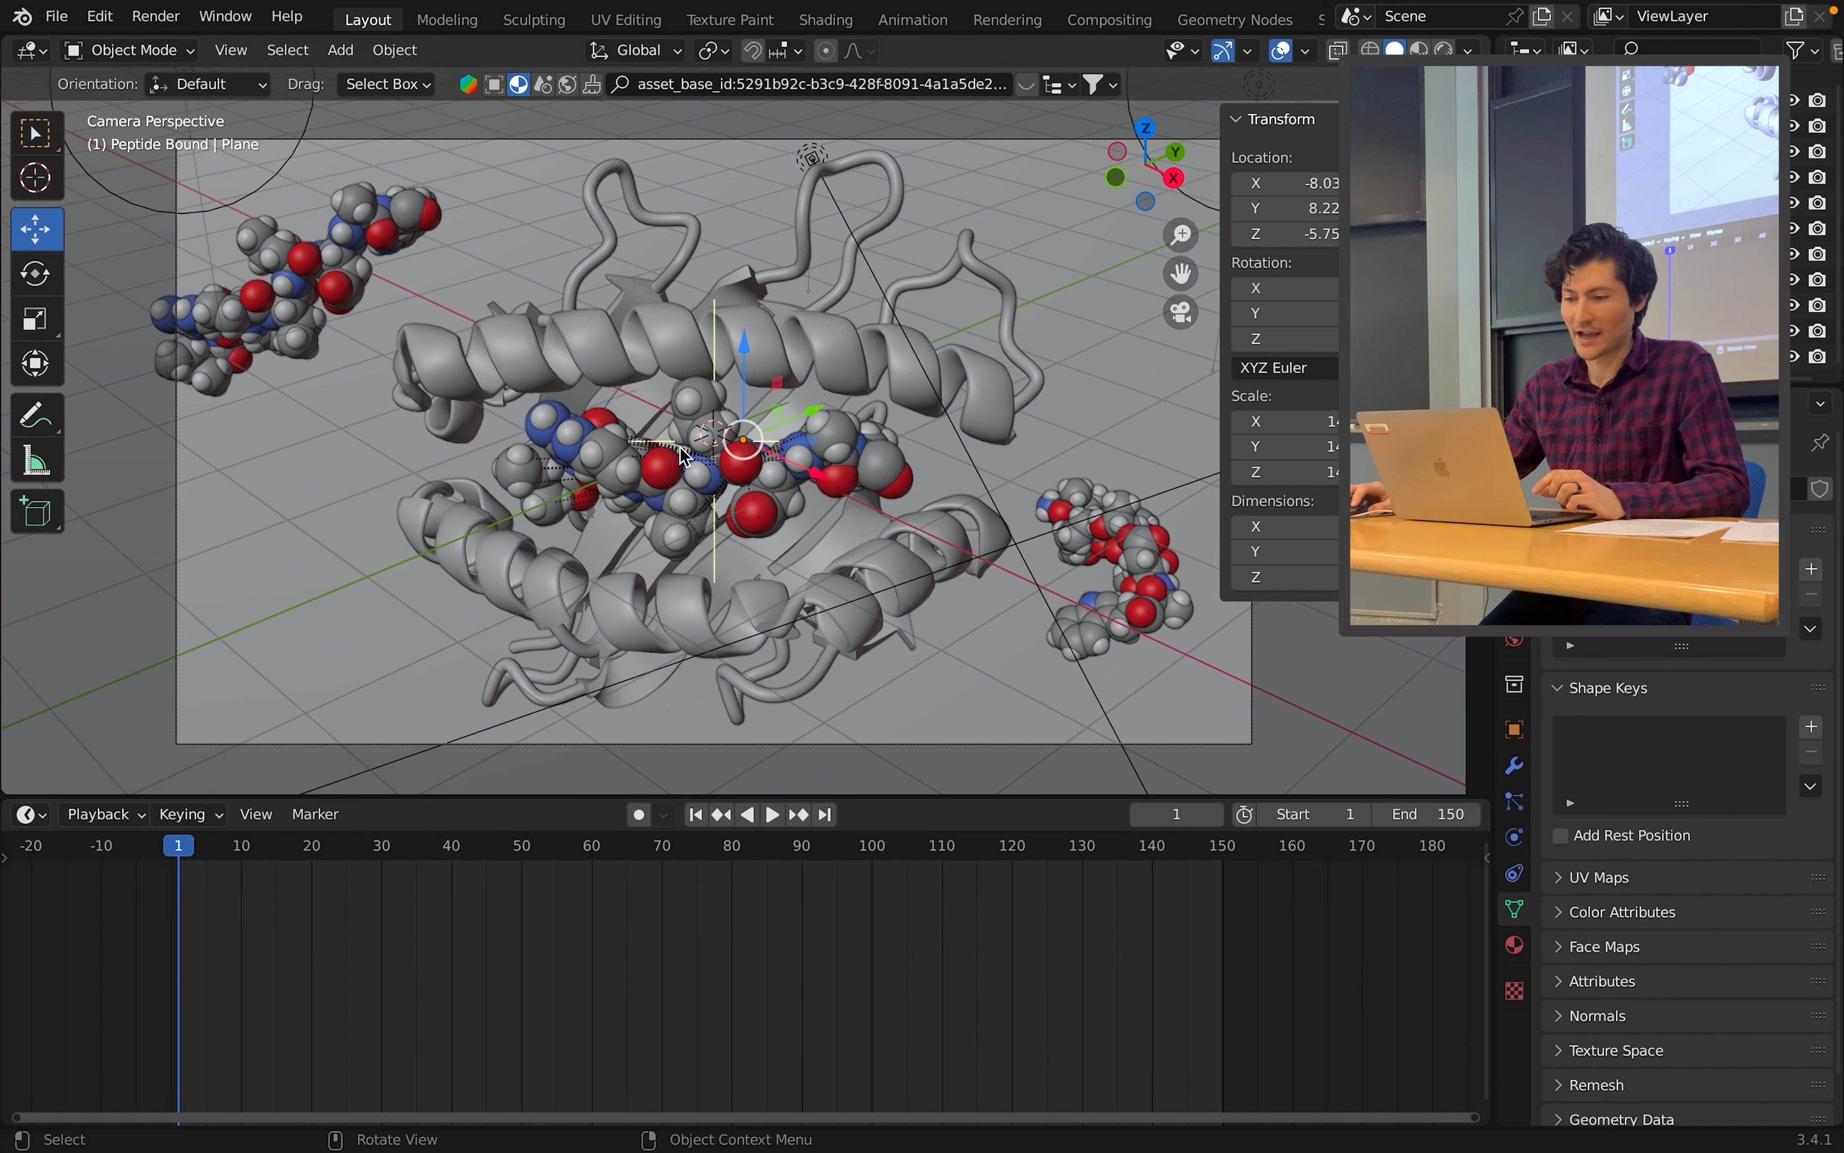
pyautogui.click(735, 457)
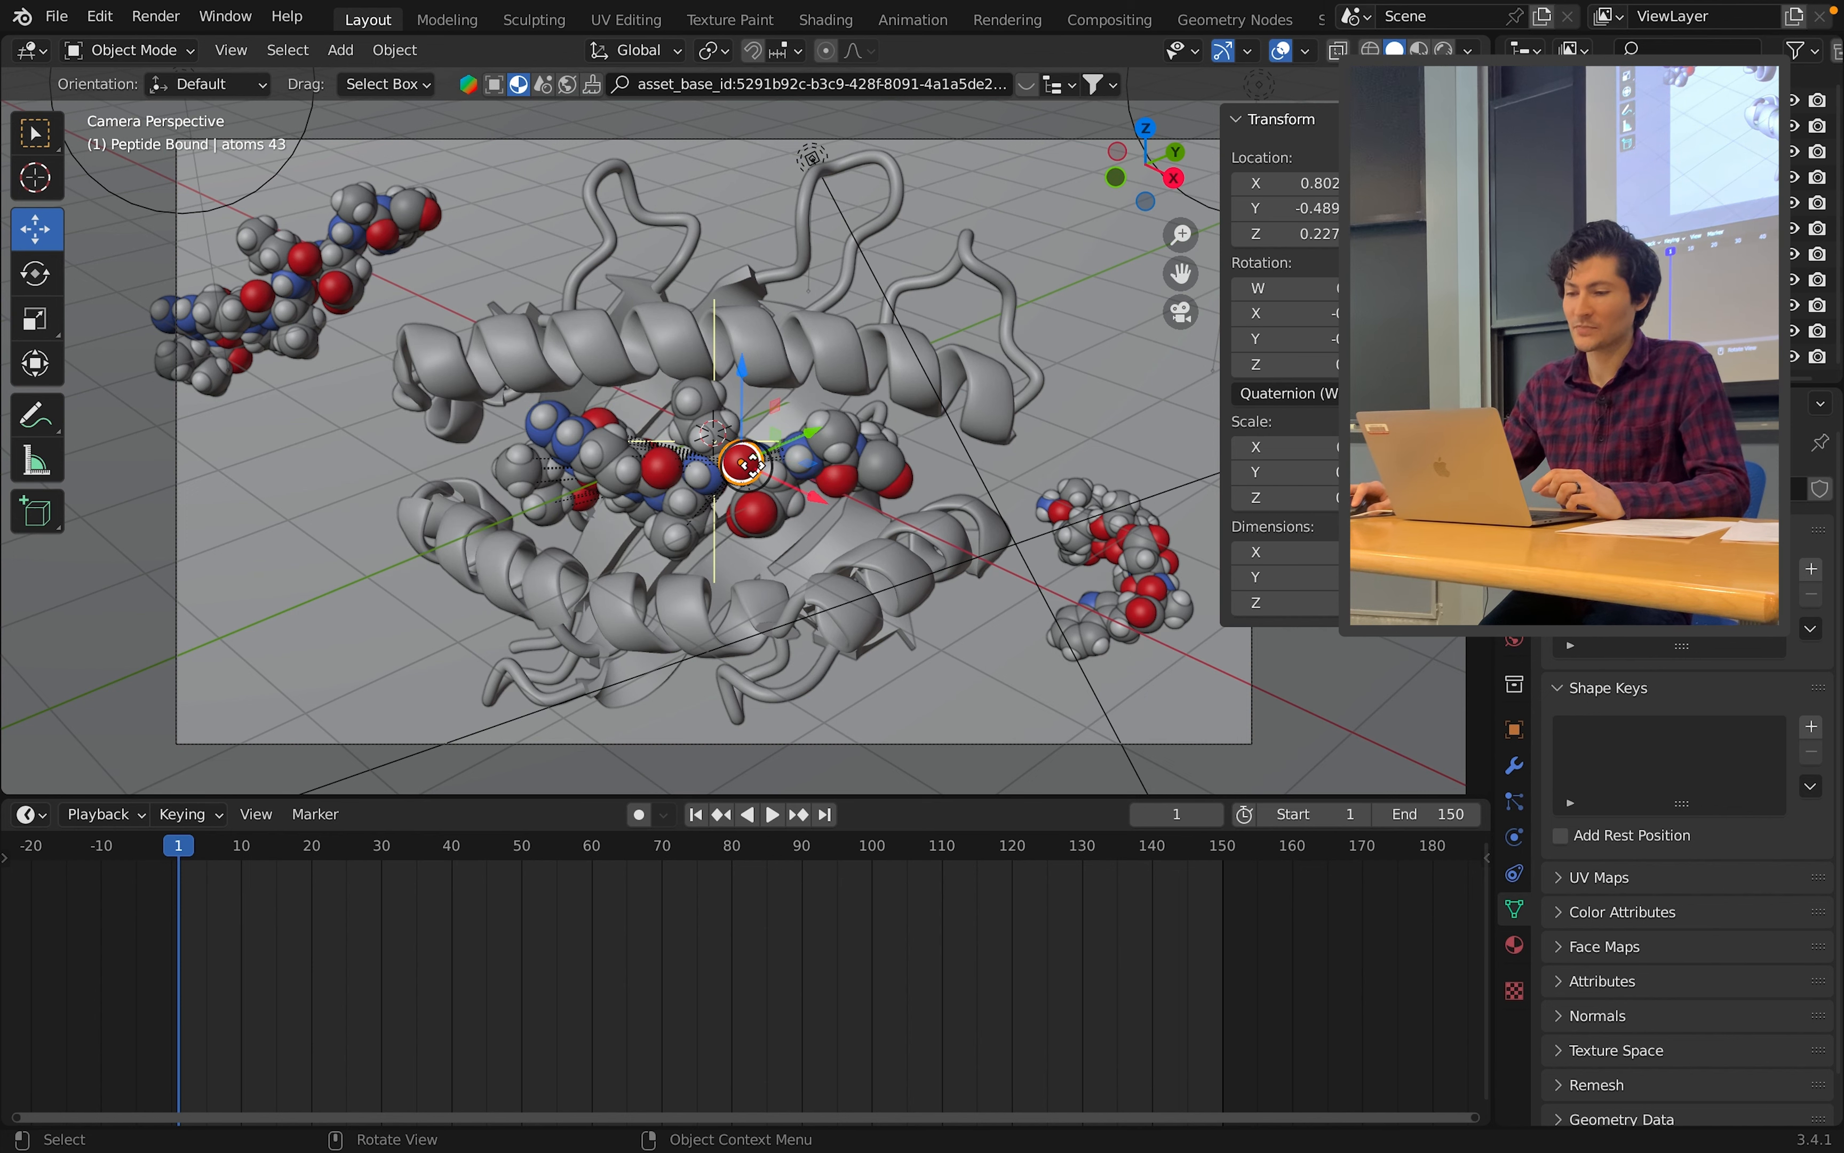
pyautogui.press('g')
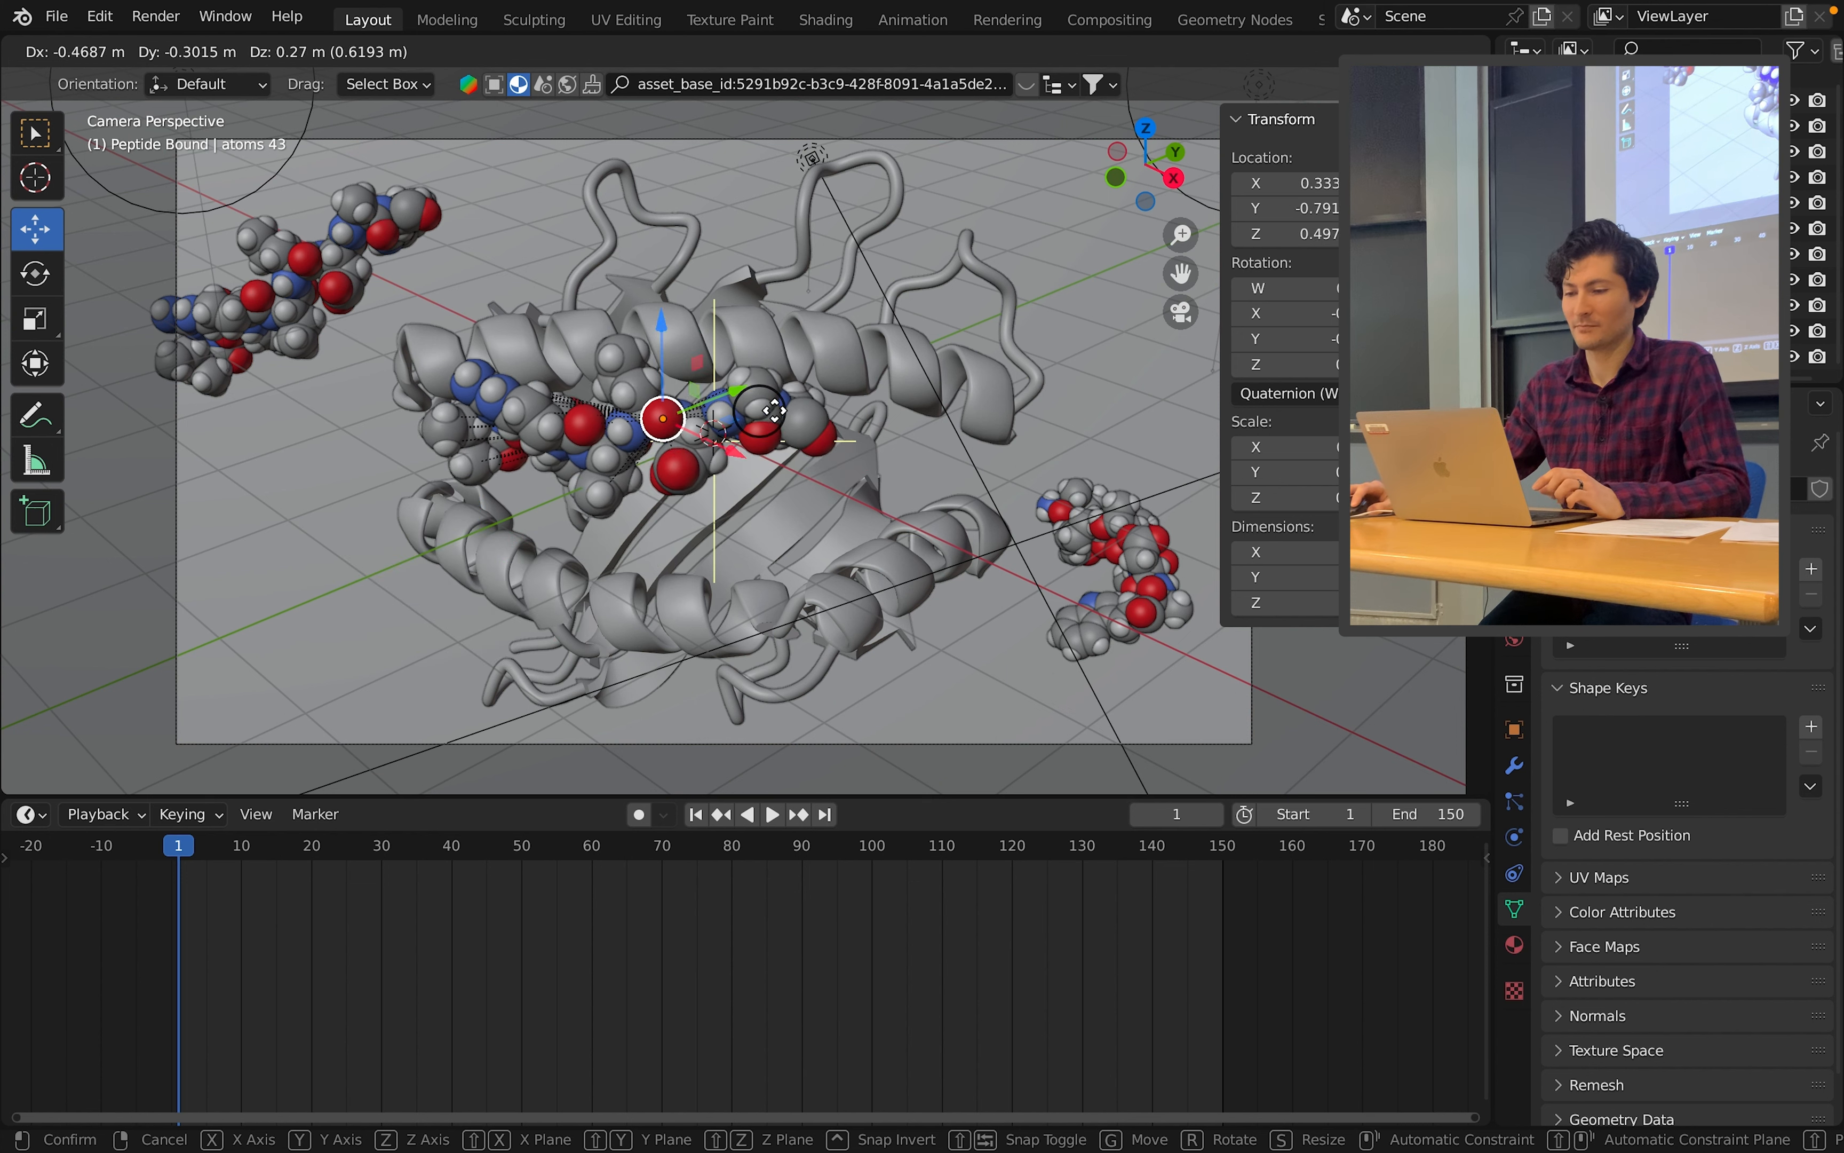
pyautogui.click(861, 535)
pyautogui.press('super+z')
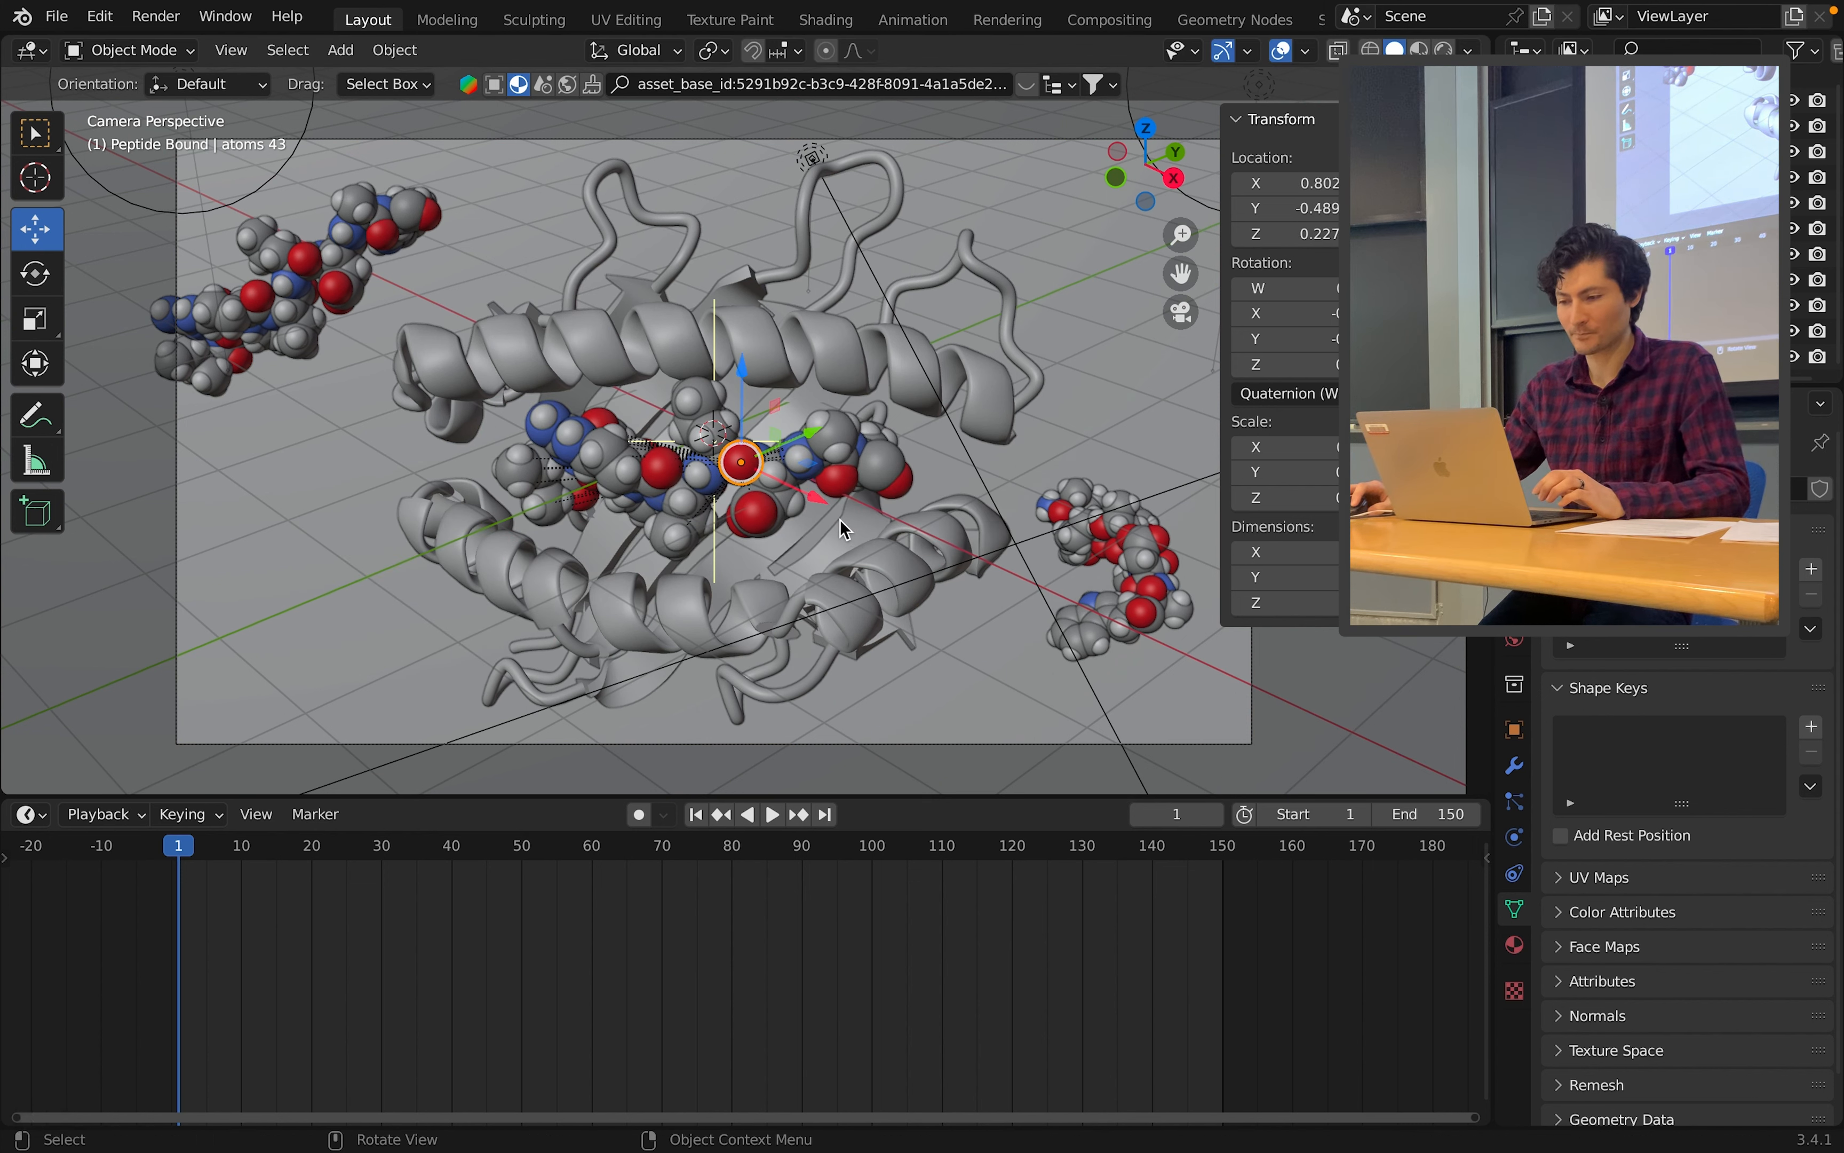
pyautogui.press('super+z')
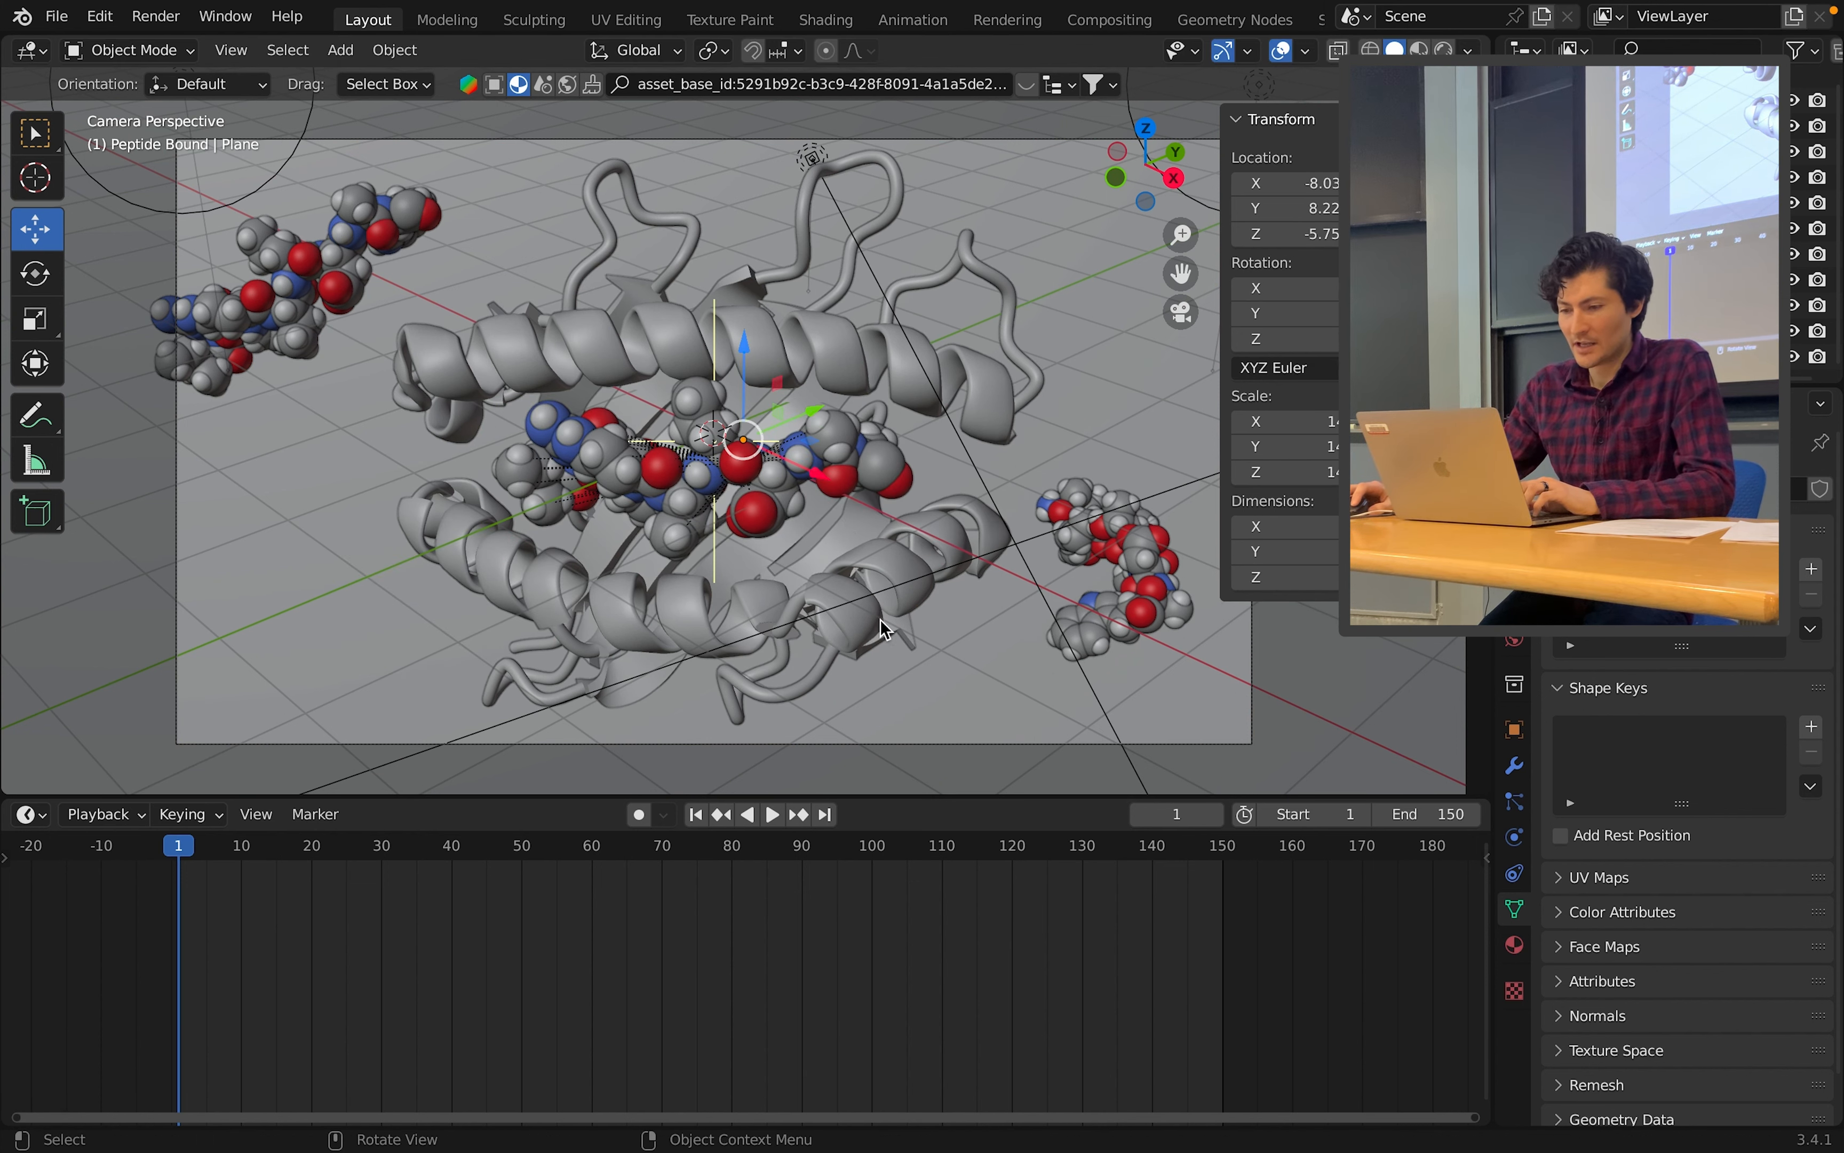
# Insert location and rotation keyframes for the parent atom, atoms 43, at frame 75.
pyautogui.click(1197, 823)
pyautogui.write('75')
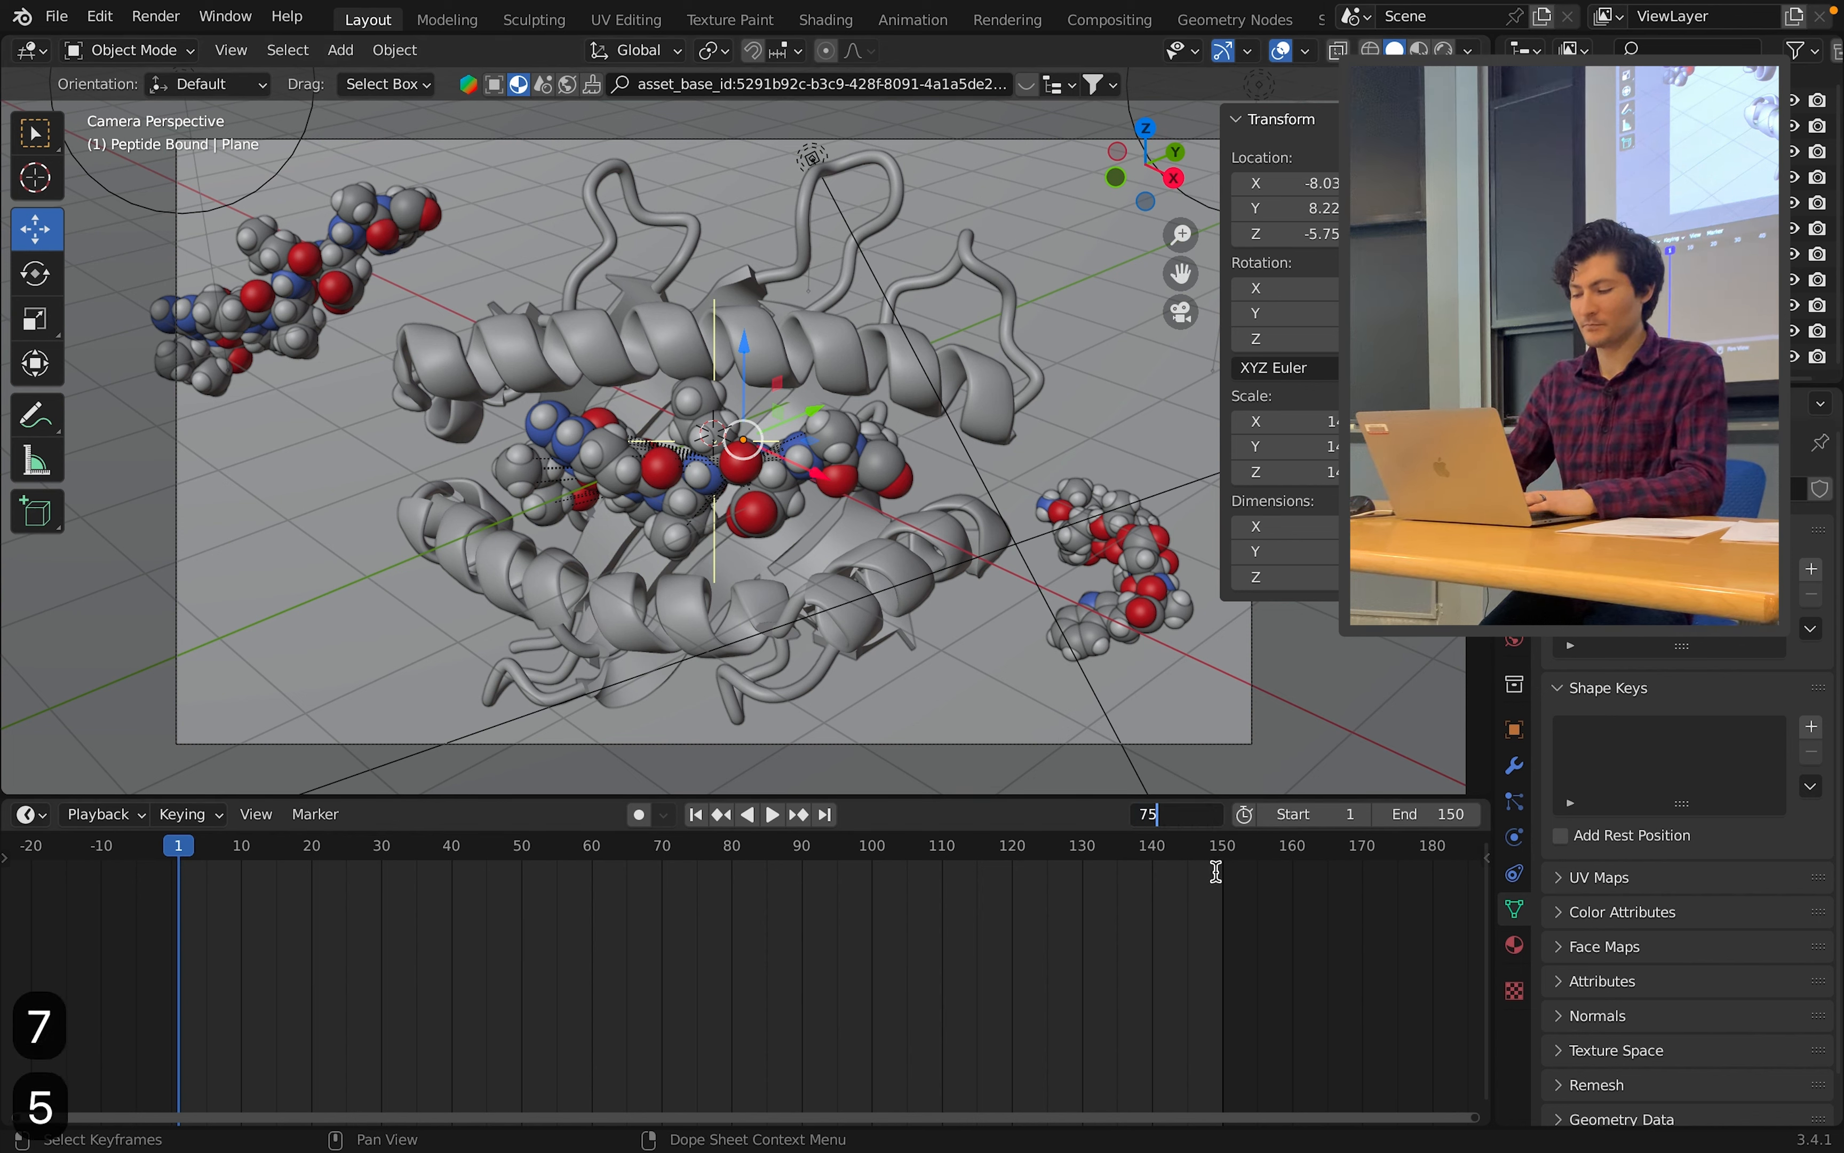
pyautogui.press('Return')
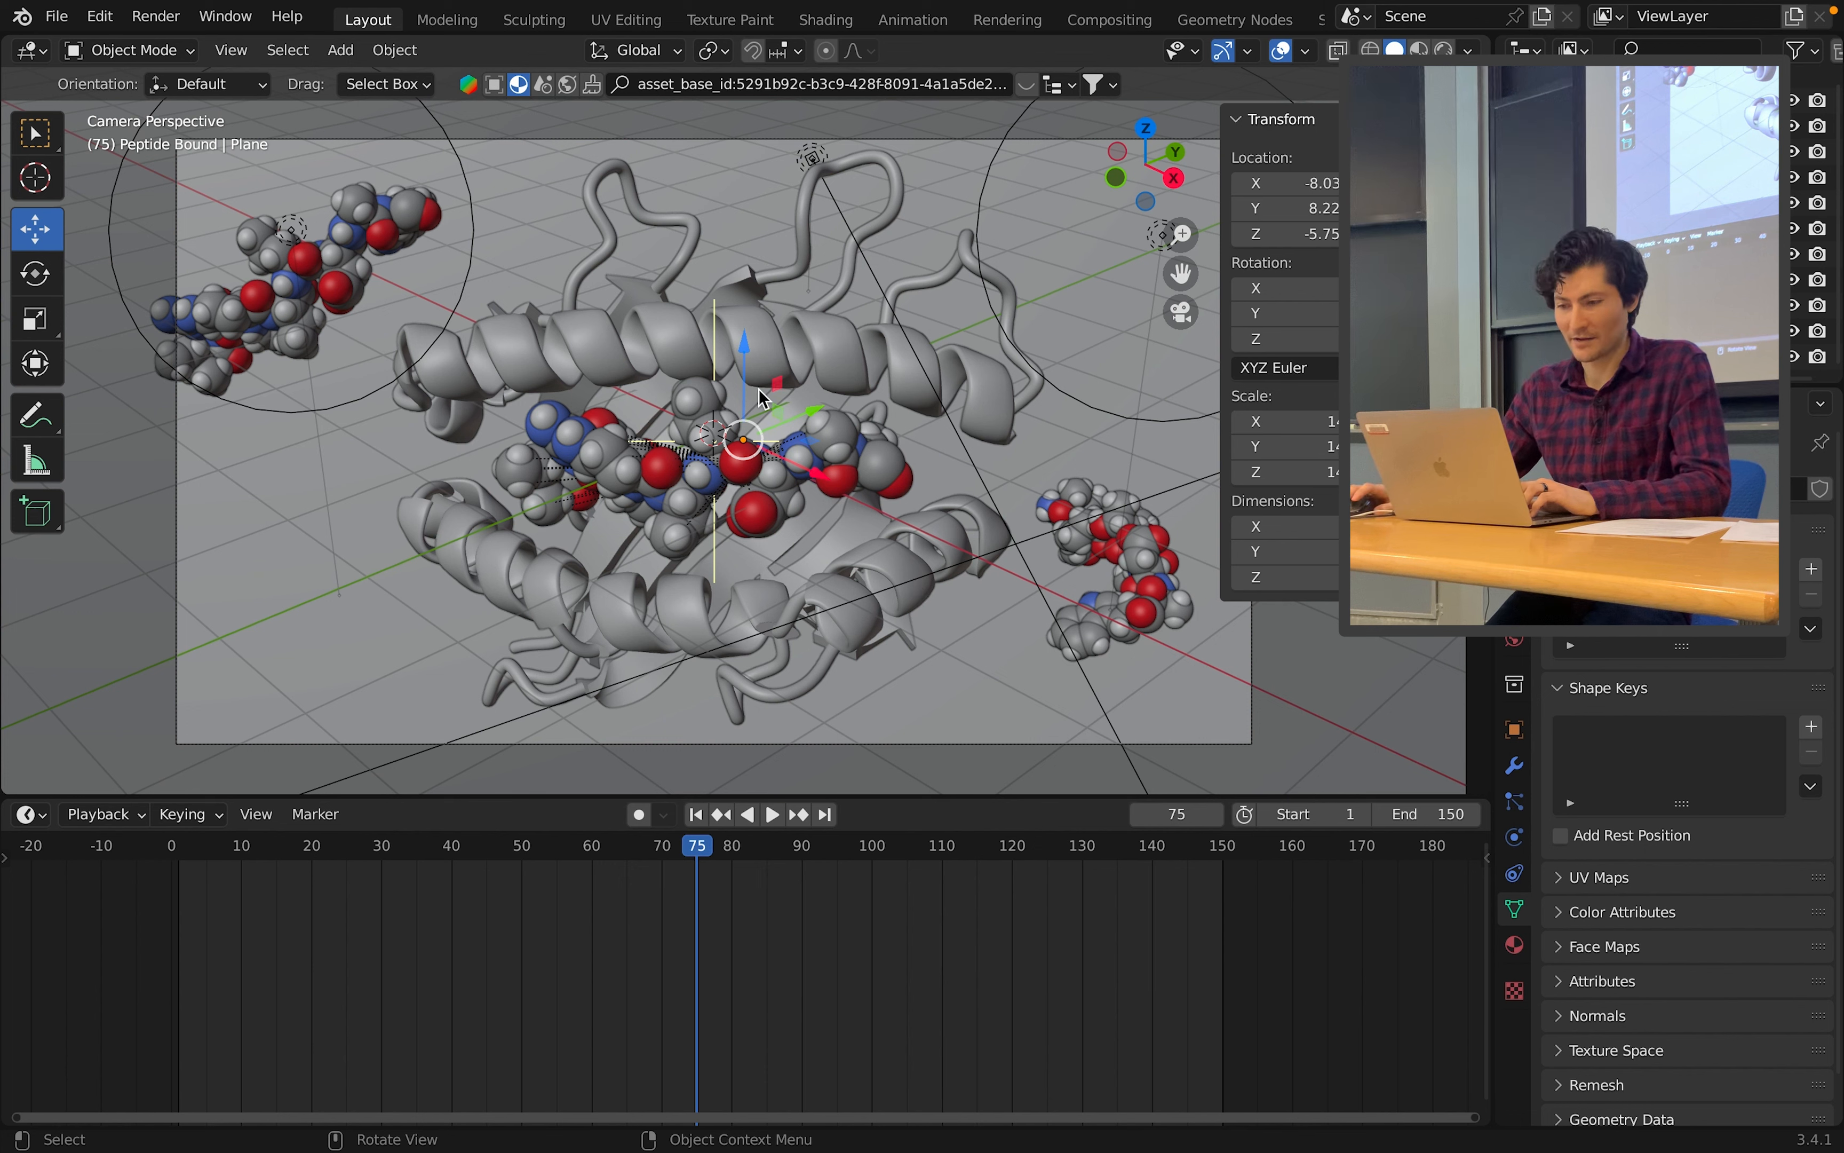
pyautogui.click(747, 463)
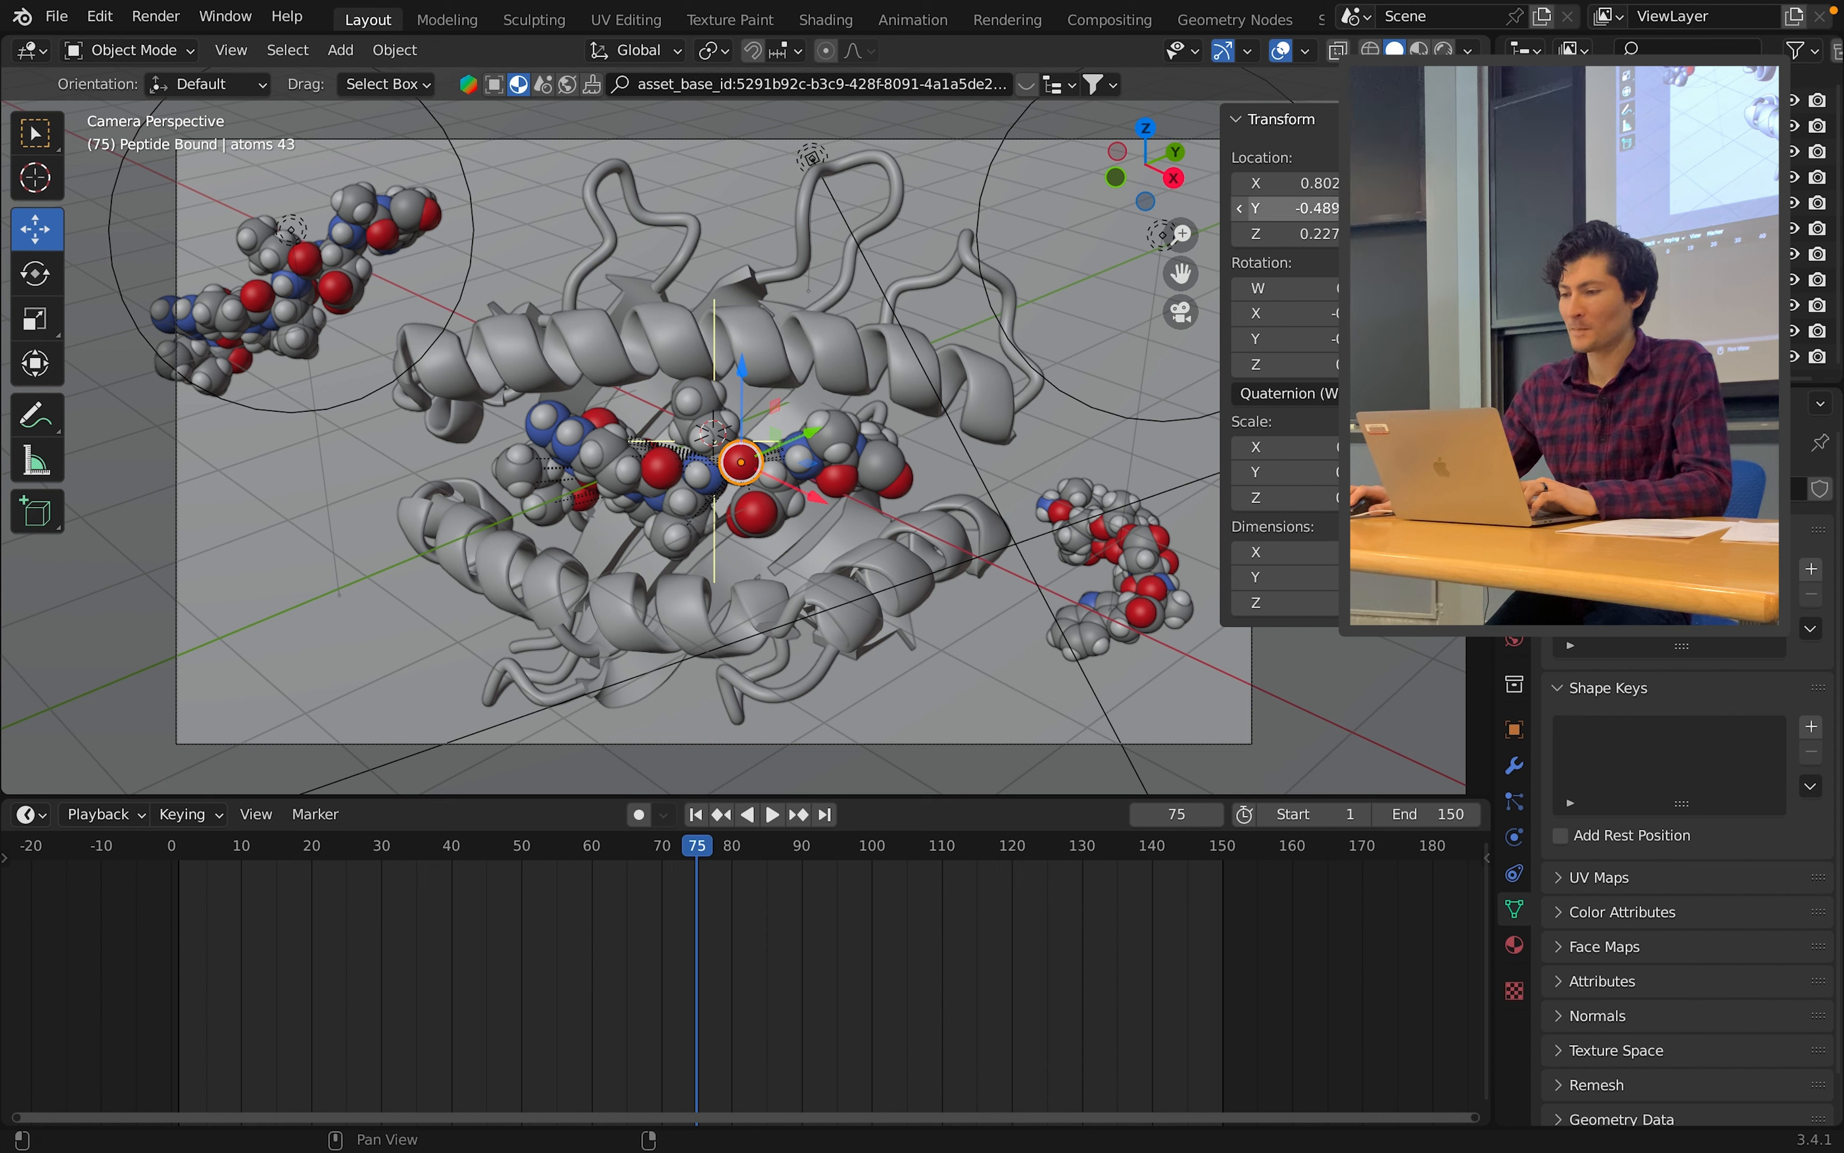
pyautogui.rightClick(1293, 208)
pyautogui.click(1293, 210)
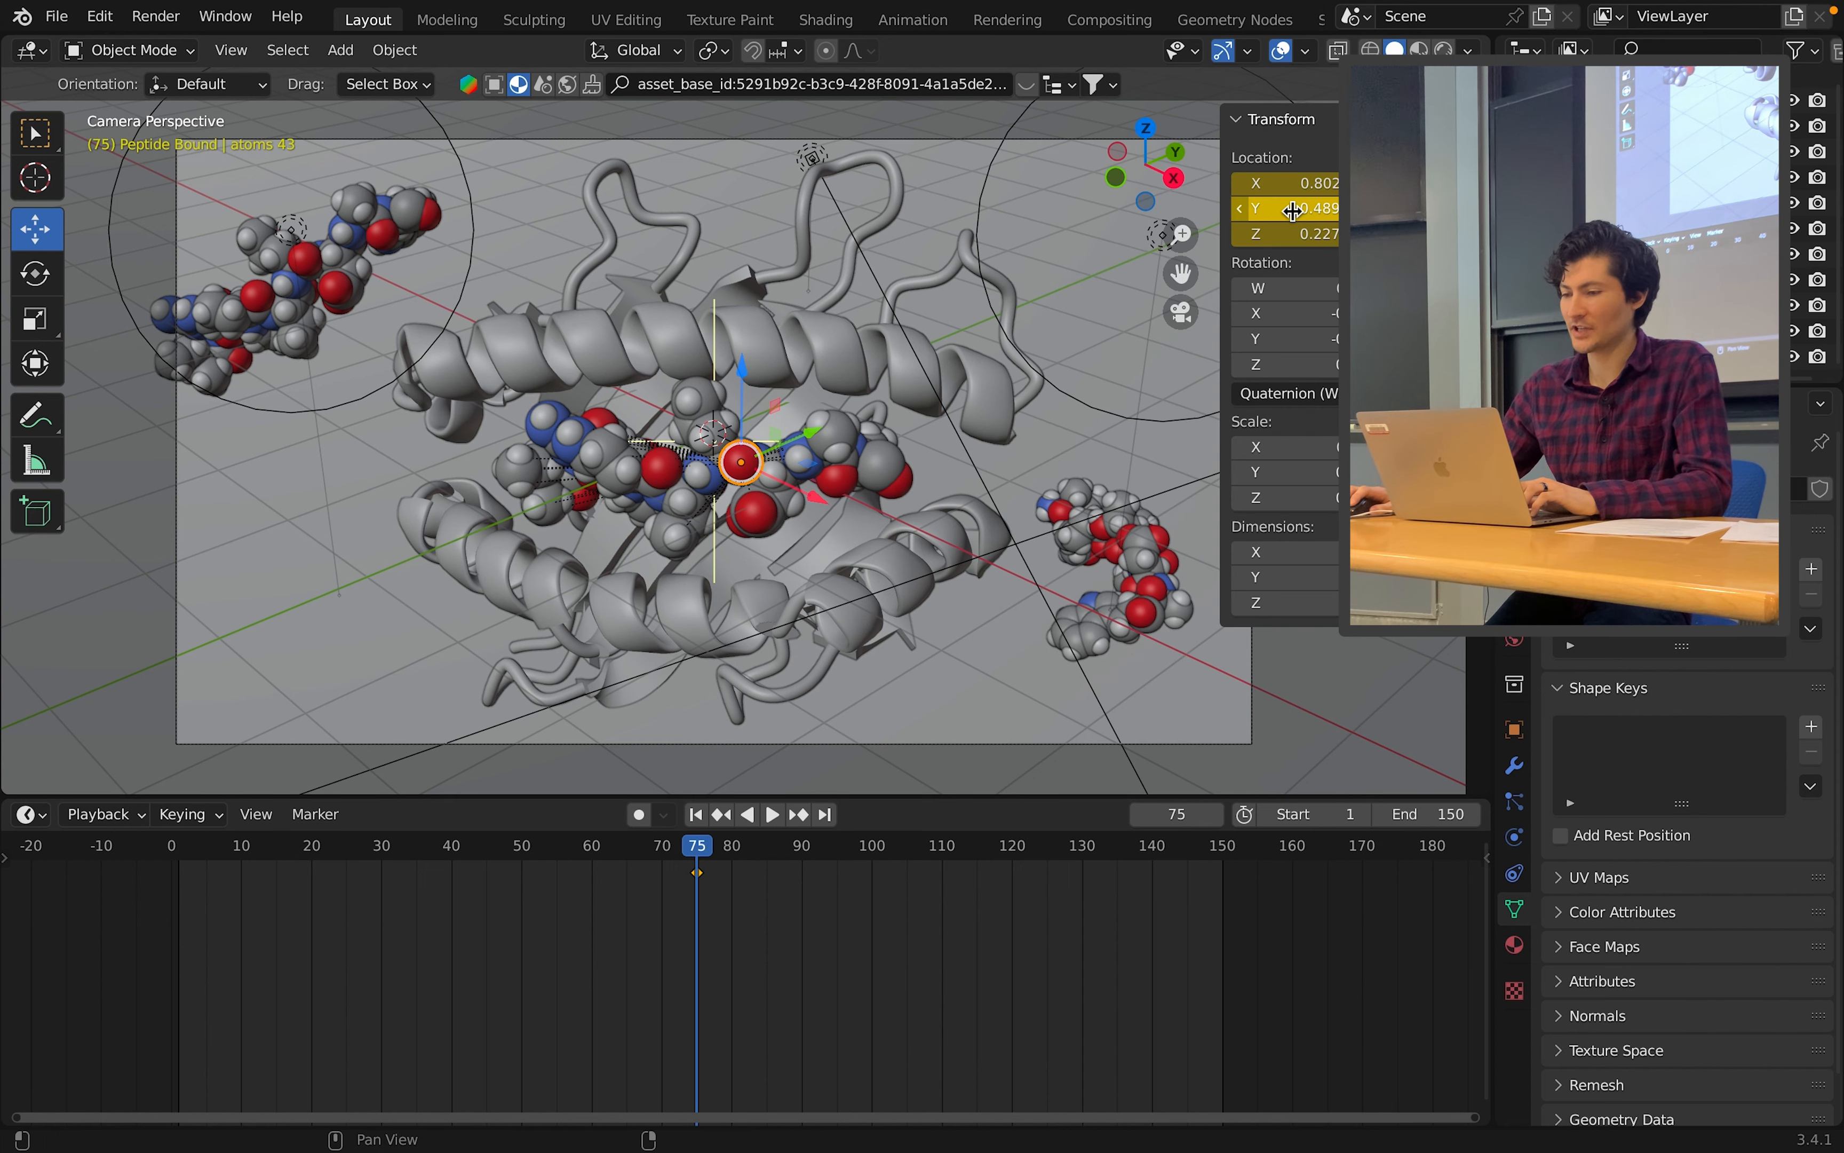
pyautogui.rightClick(1314, 321)
pyautogui.click(1156, 324)
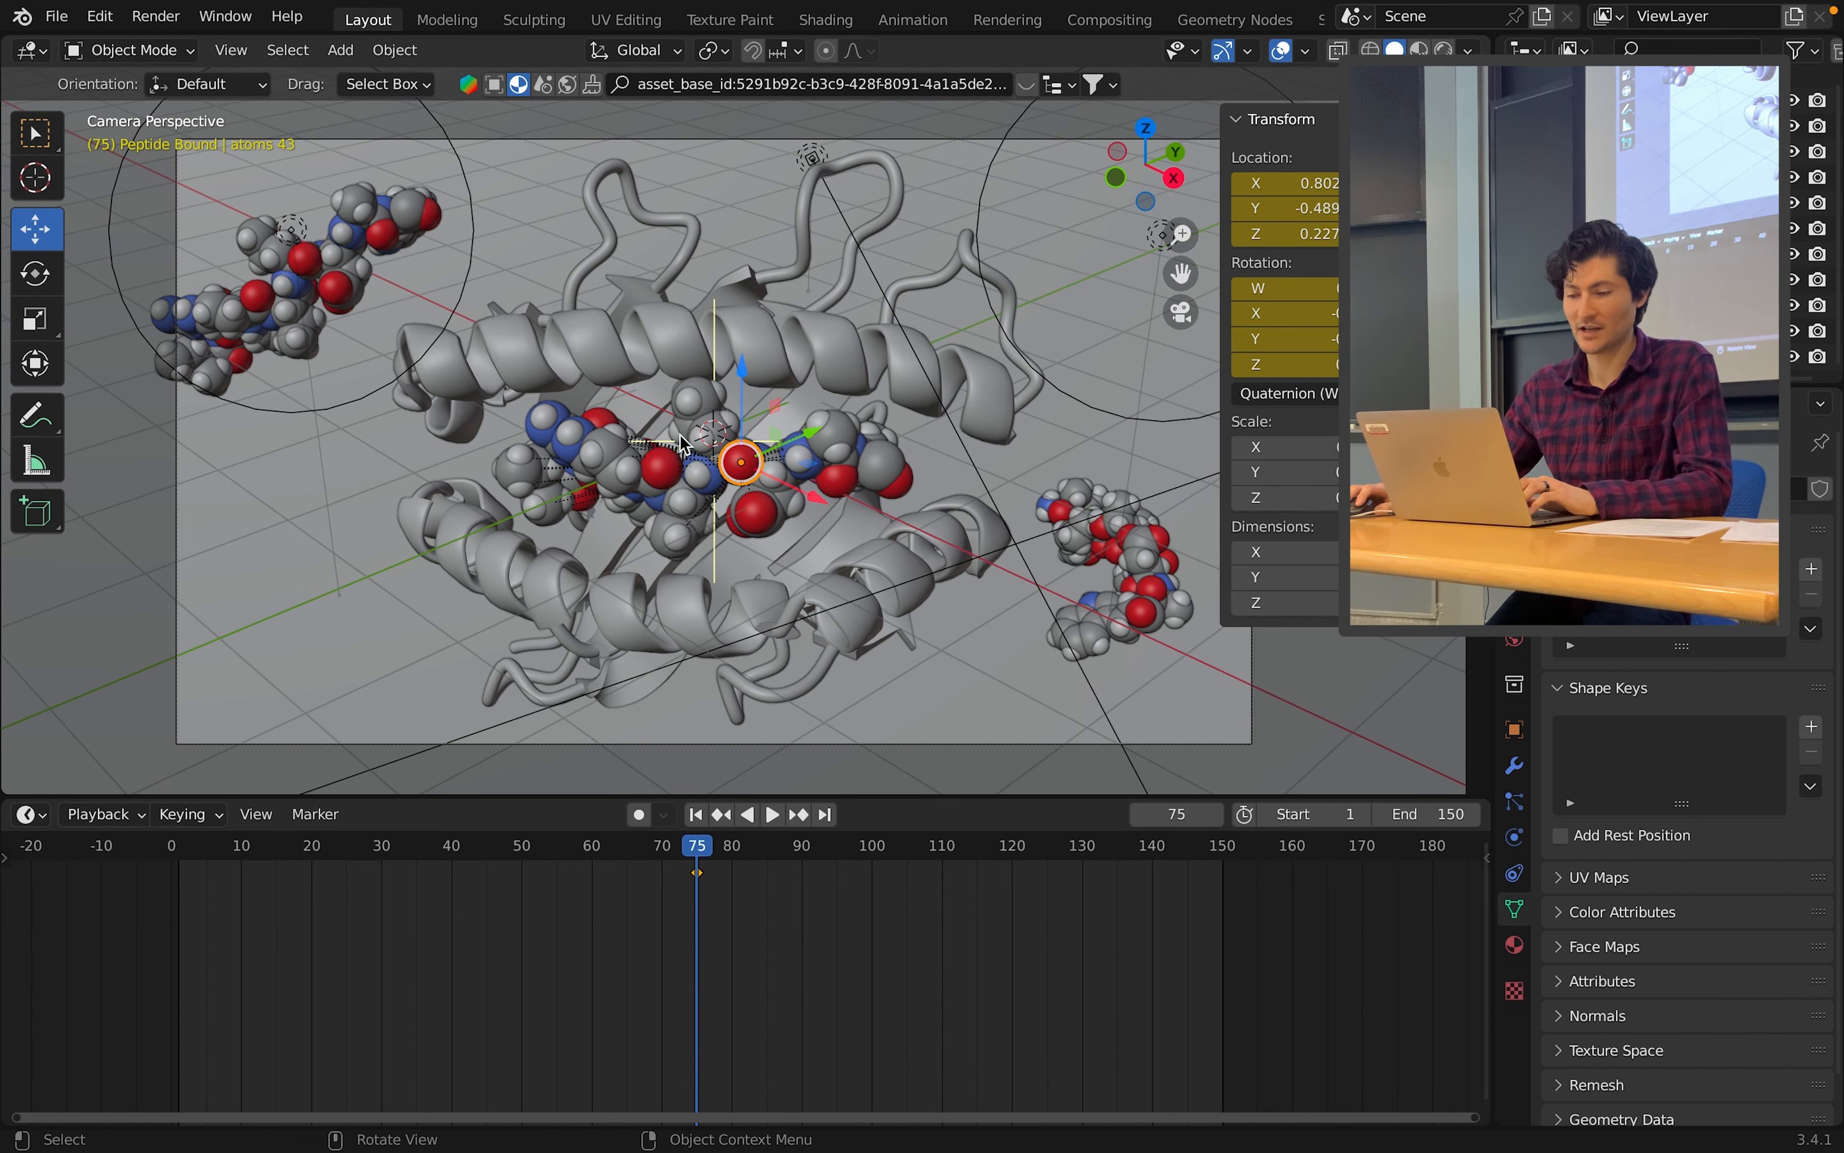
# At frame 1, move the parent atom, atoms 43, in the top view to about X 7.52 m, Y -1.79 m, outside the protein.
pyautogui.scroll(-2, 738, 460)
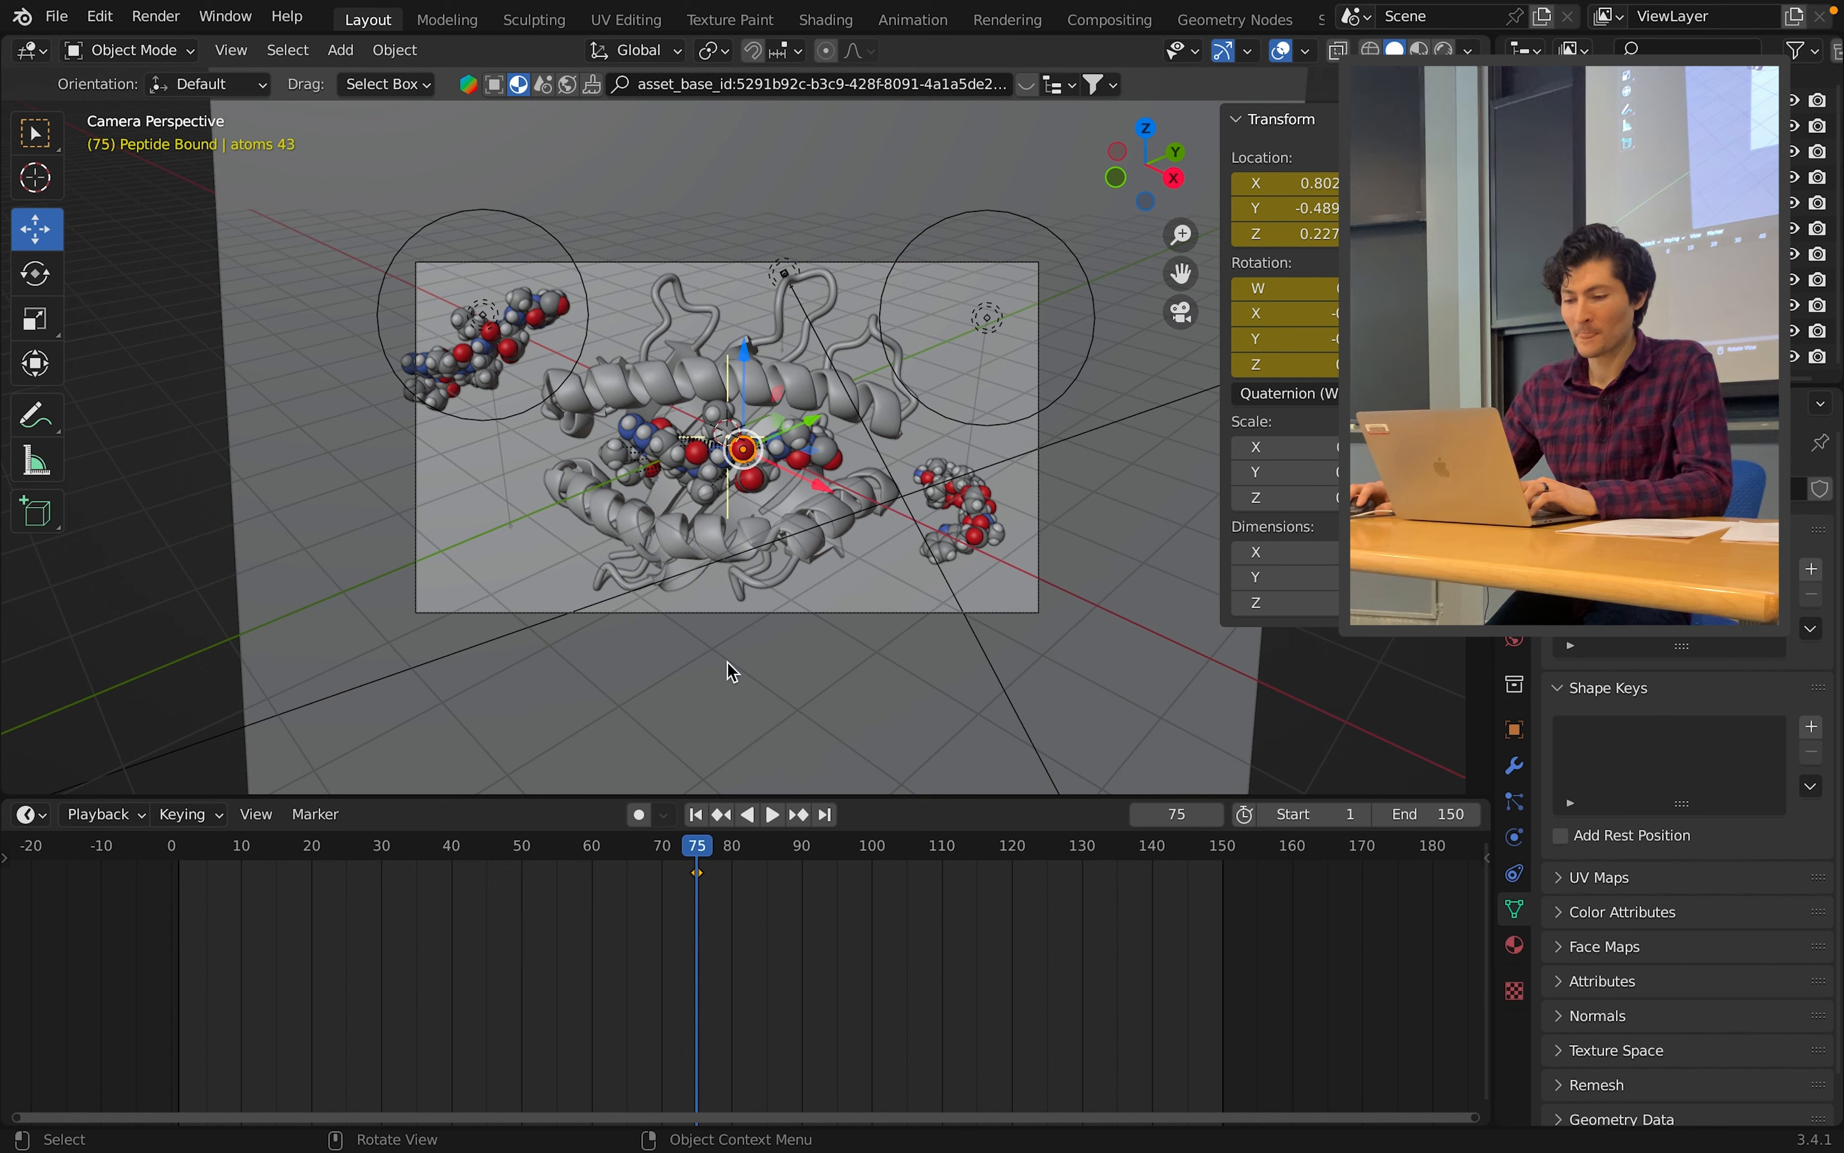
pyautogui.click(1170, 814)
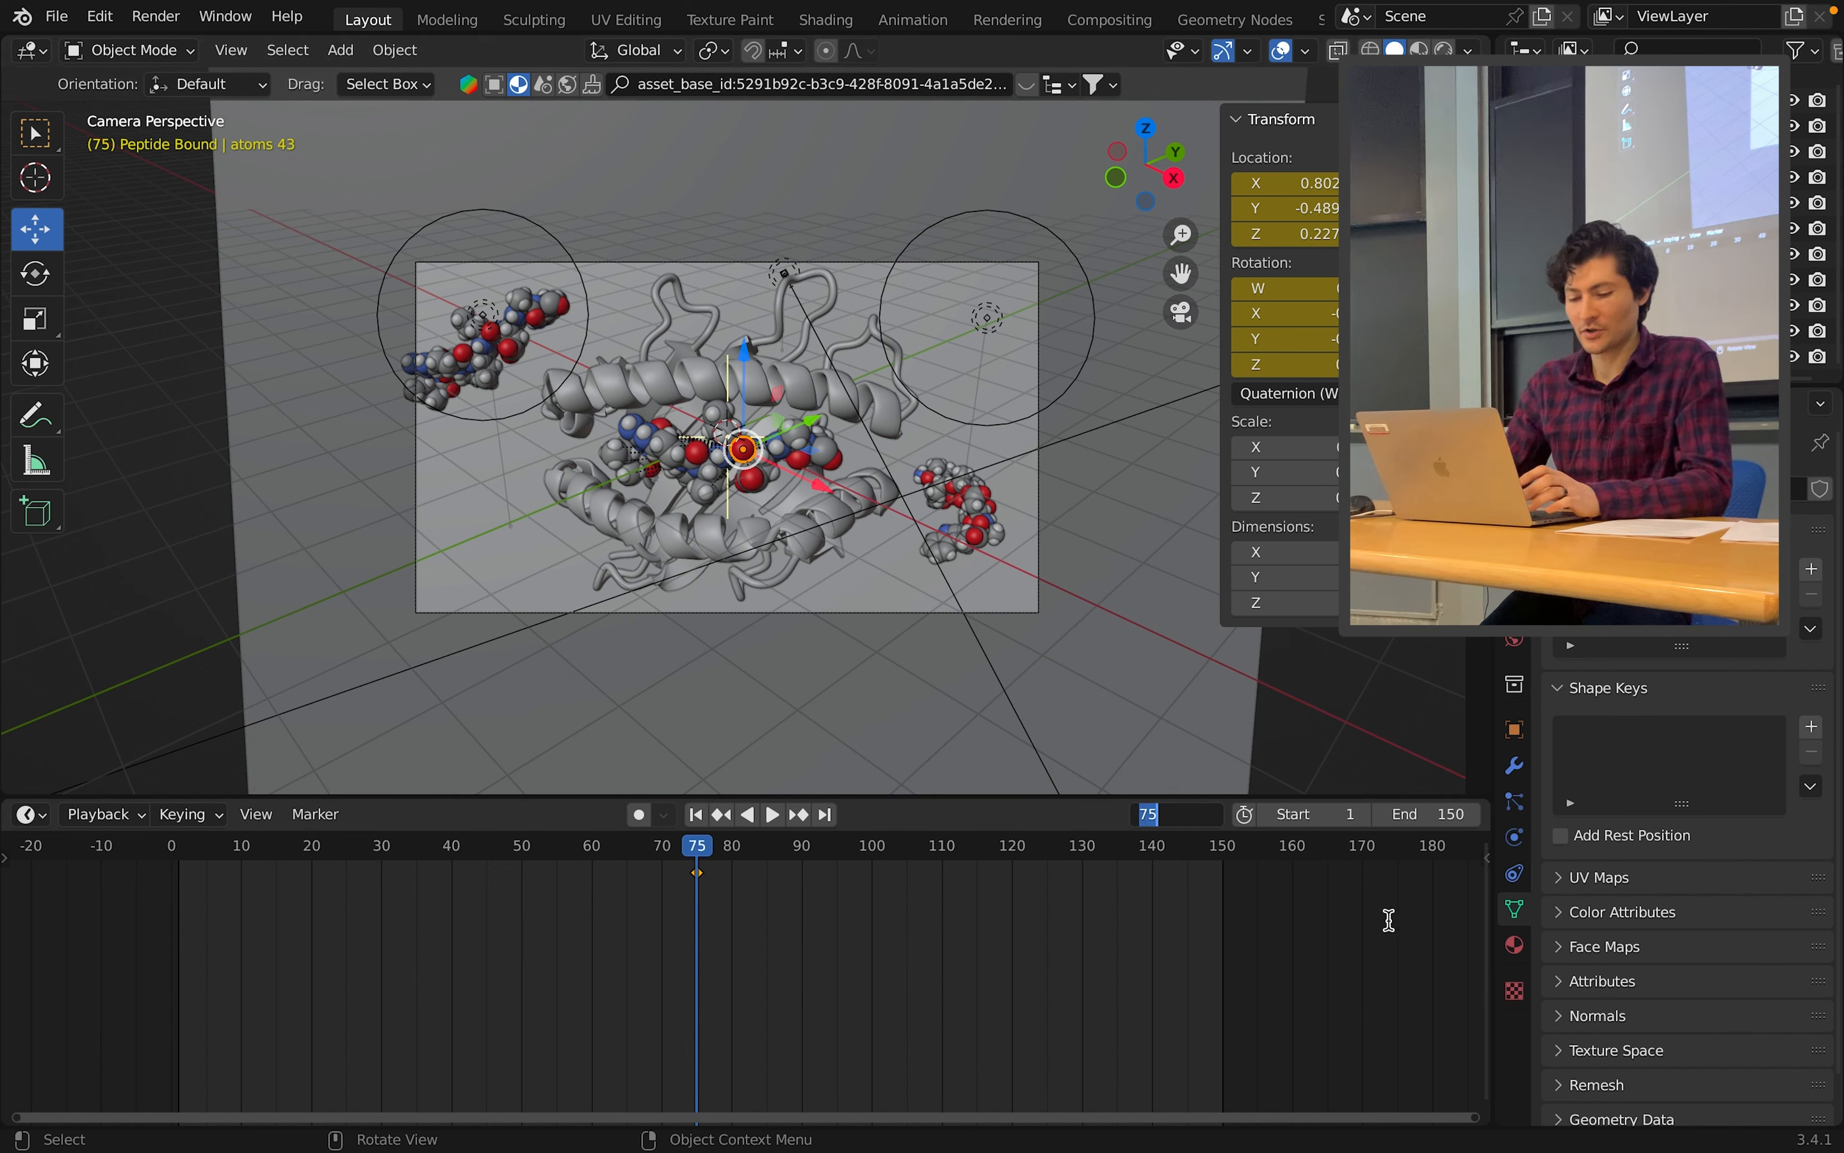
pyautogui.write('1')
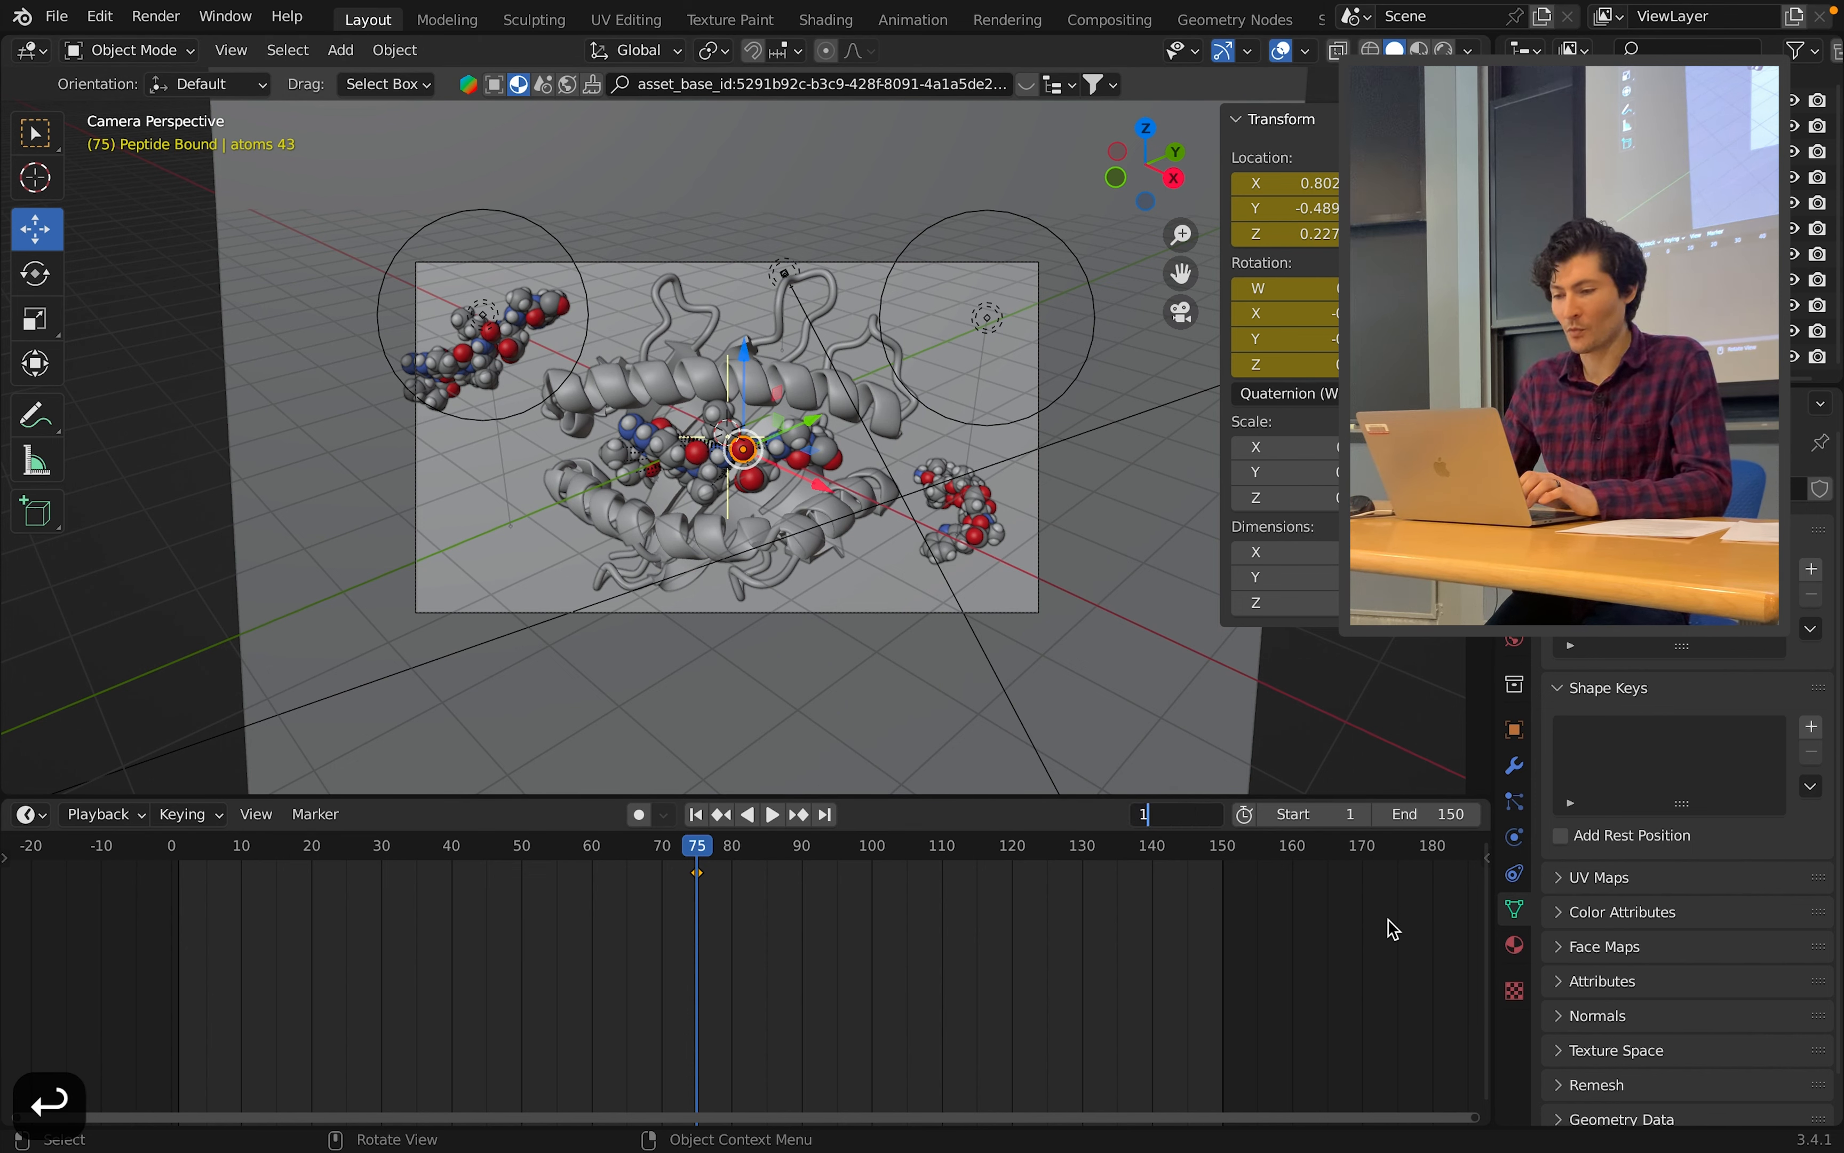
pyautogui.press('Return')
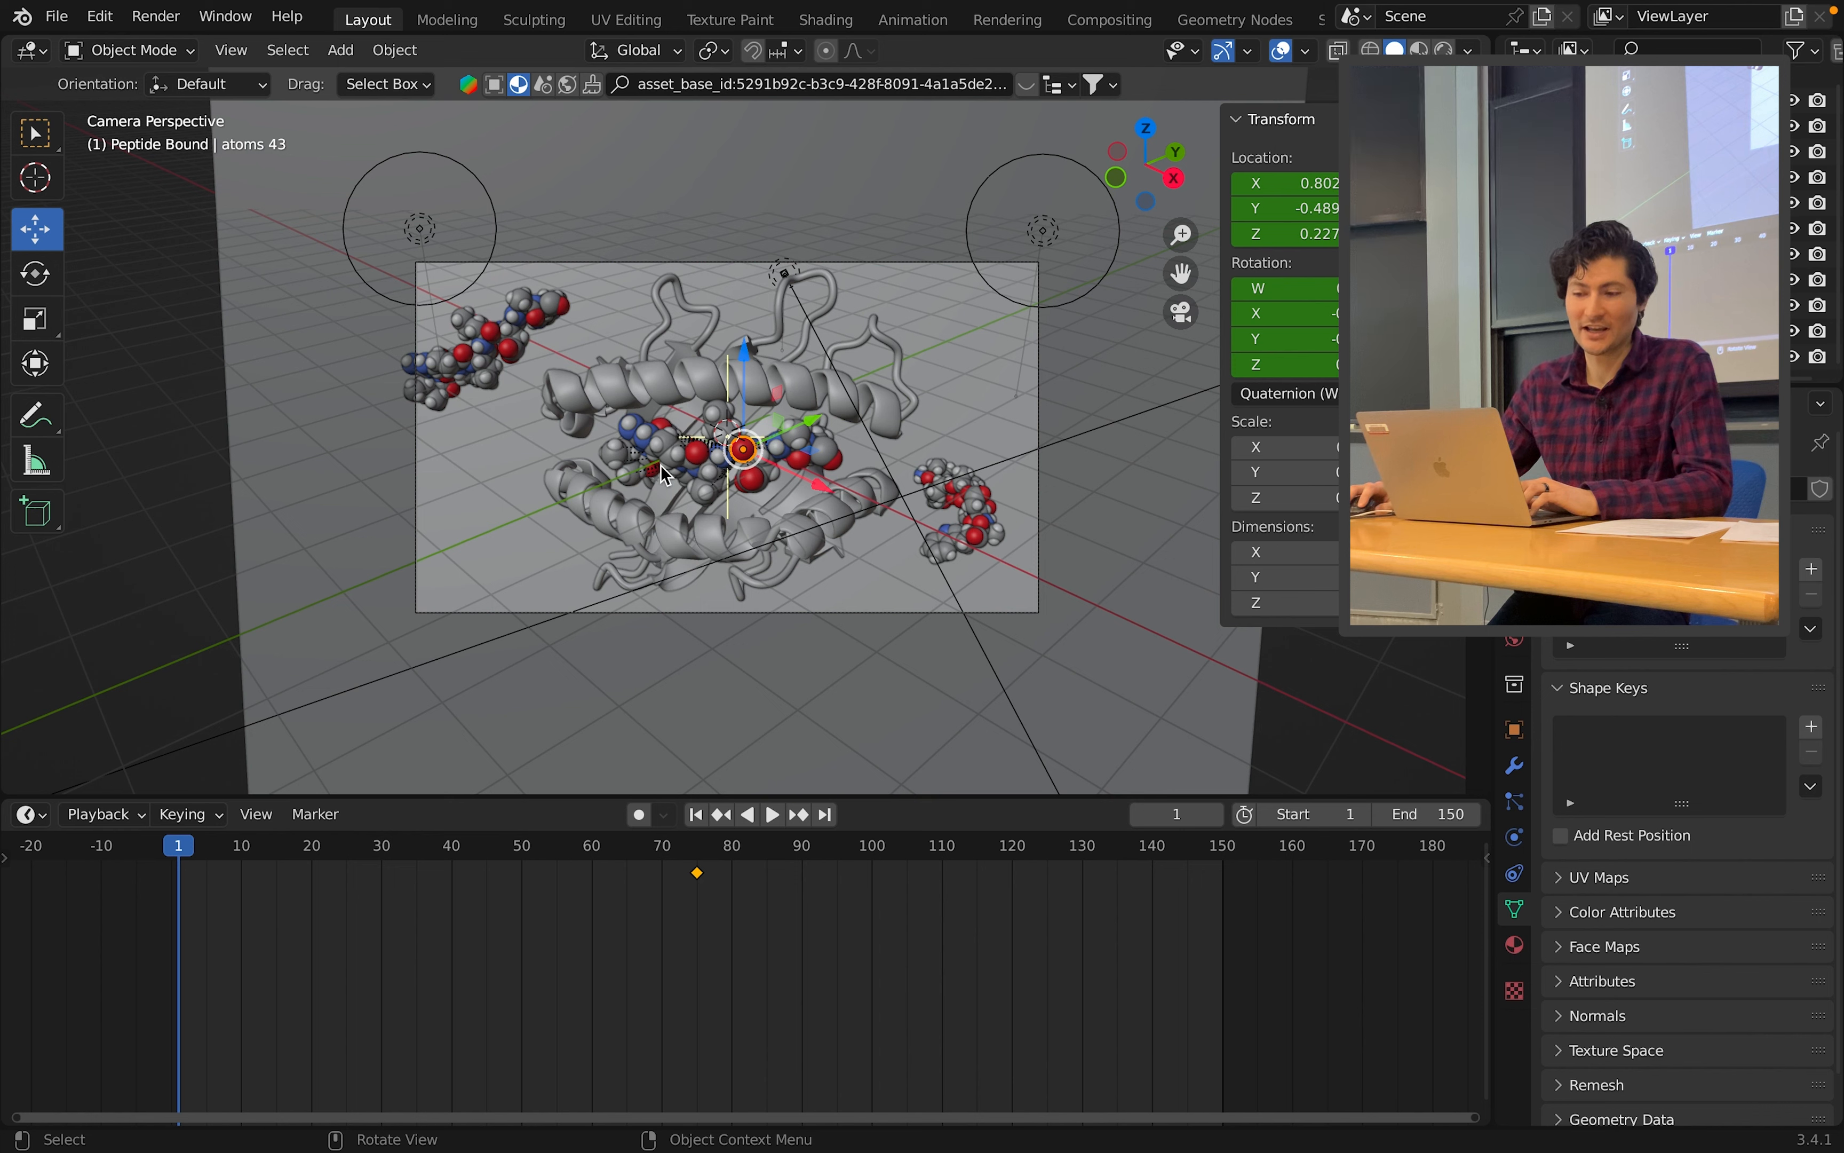
pyautogui.moveTo(509, 485); pyautogui.dragTo(360, 449)
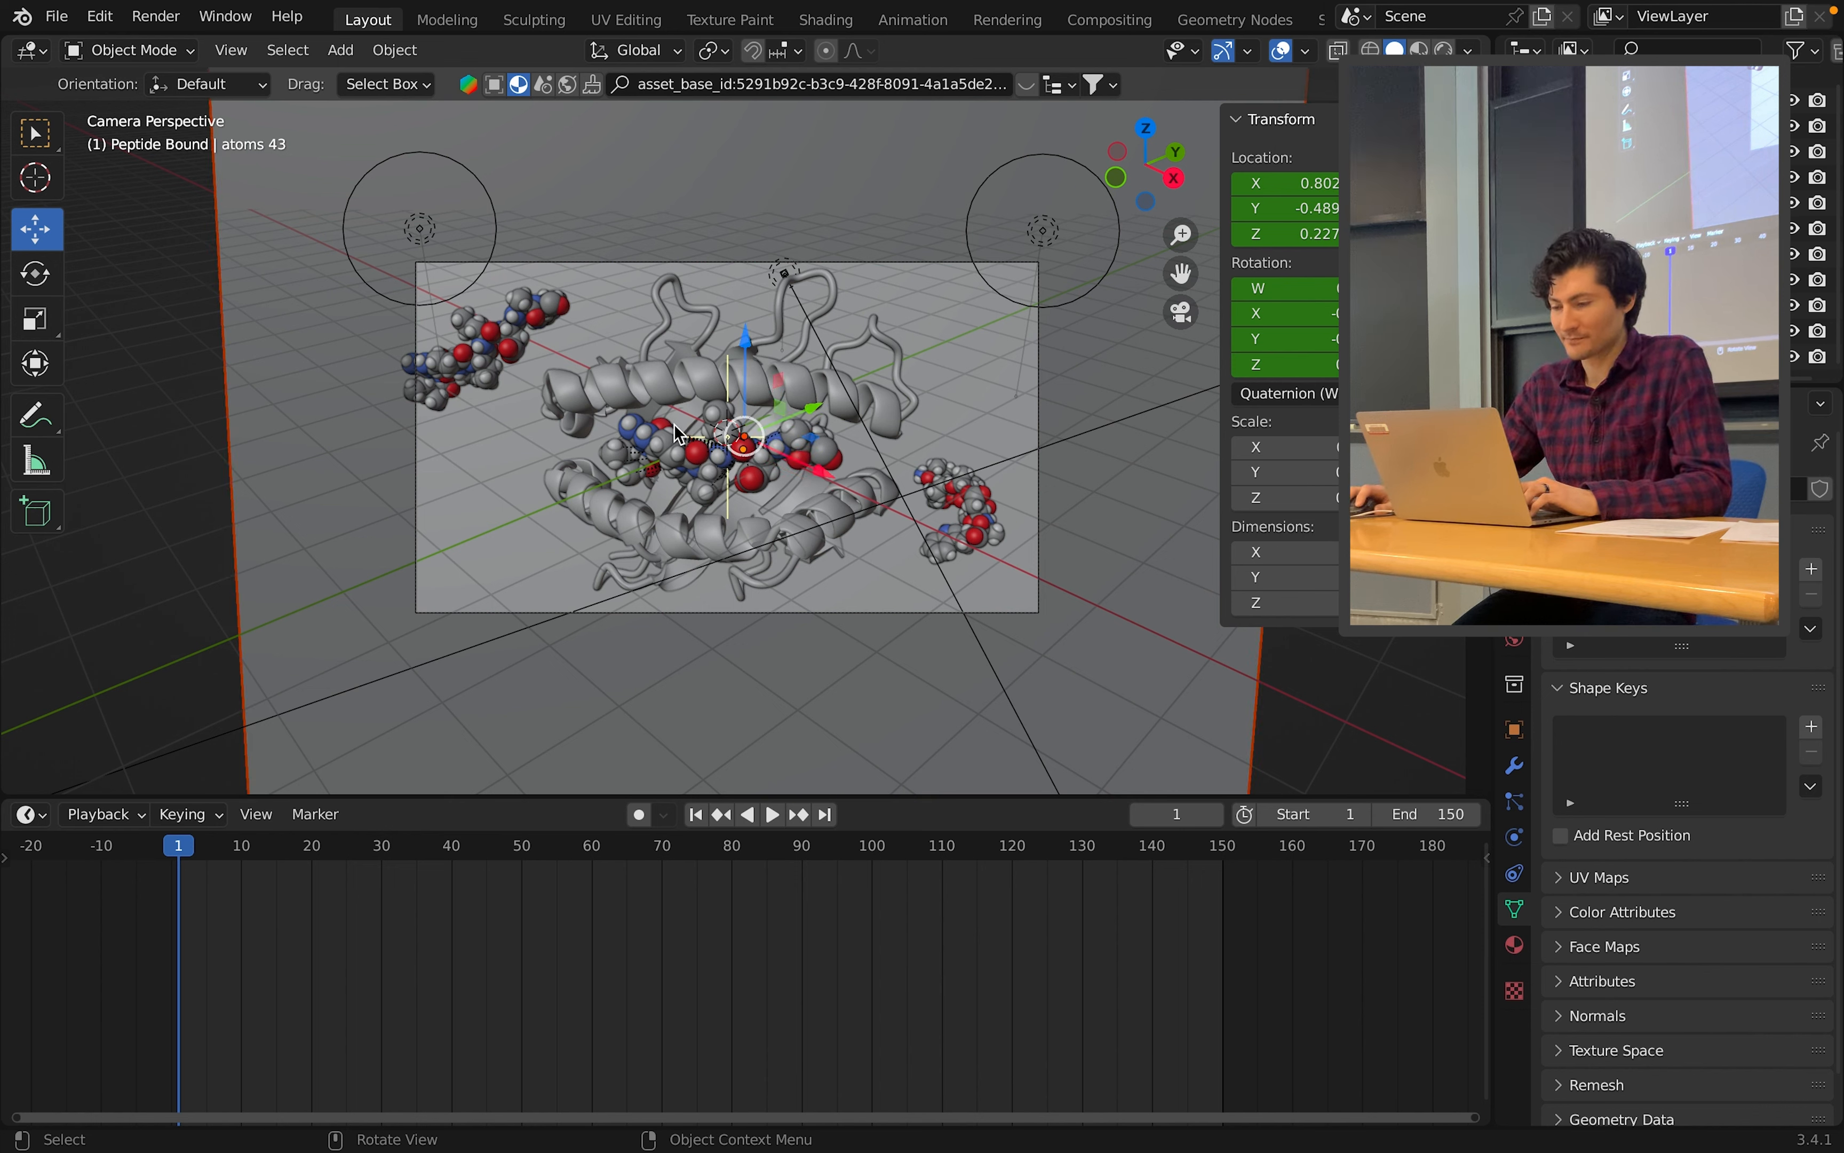
pyautogui.click(746, 455)
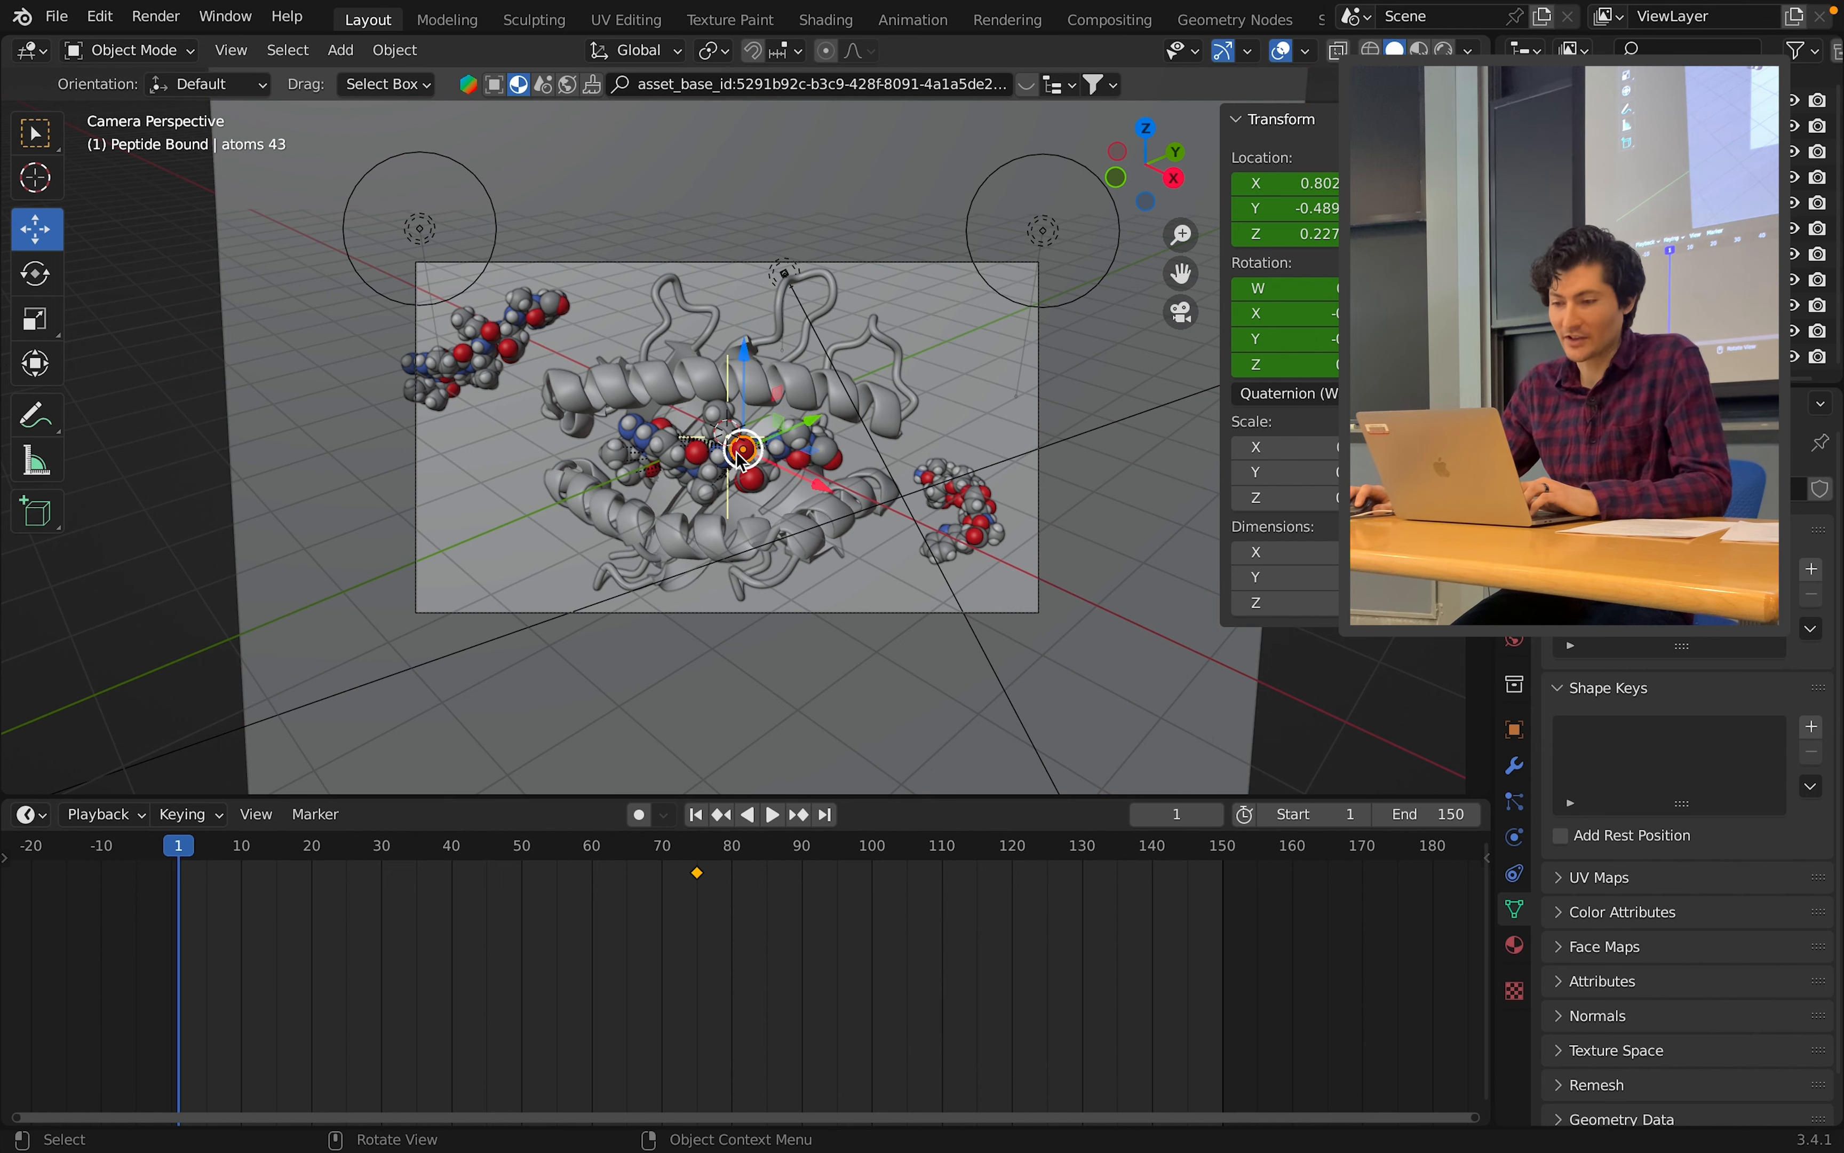
pyautogui.click(1150, 131)
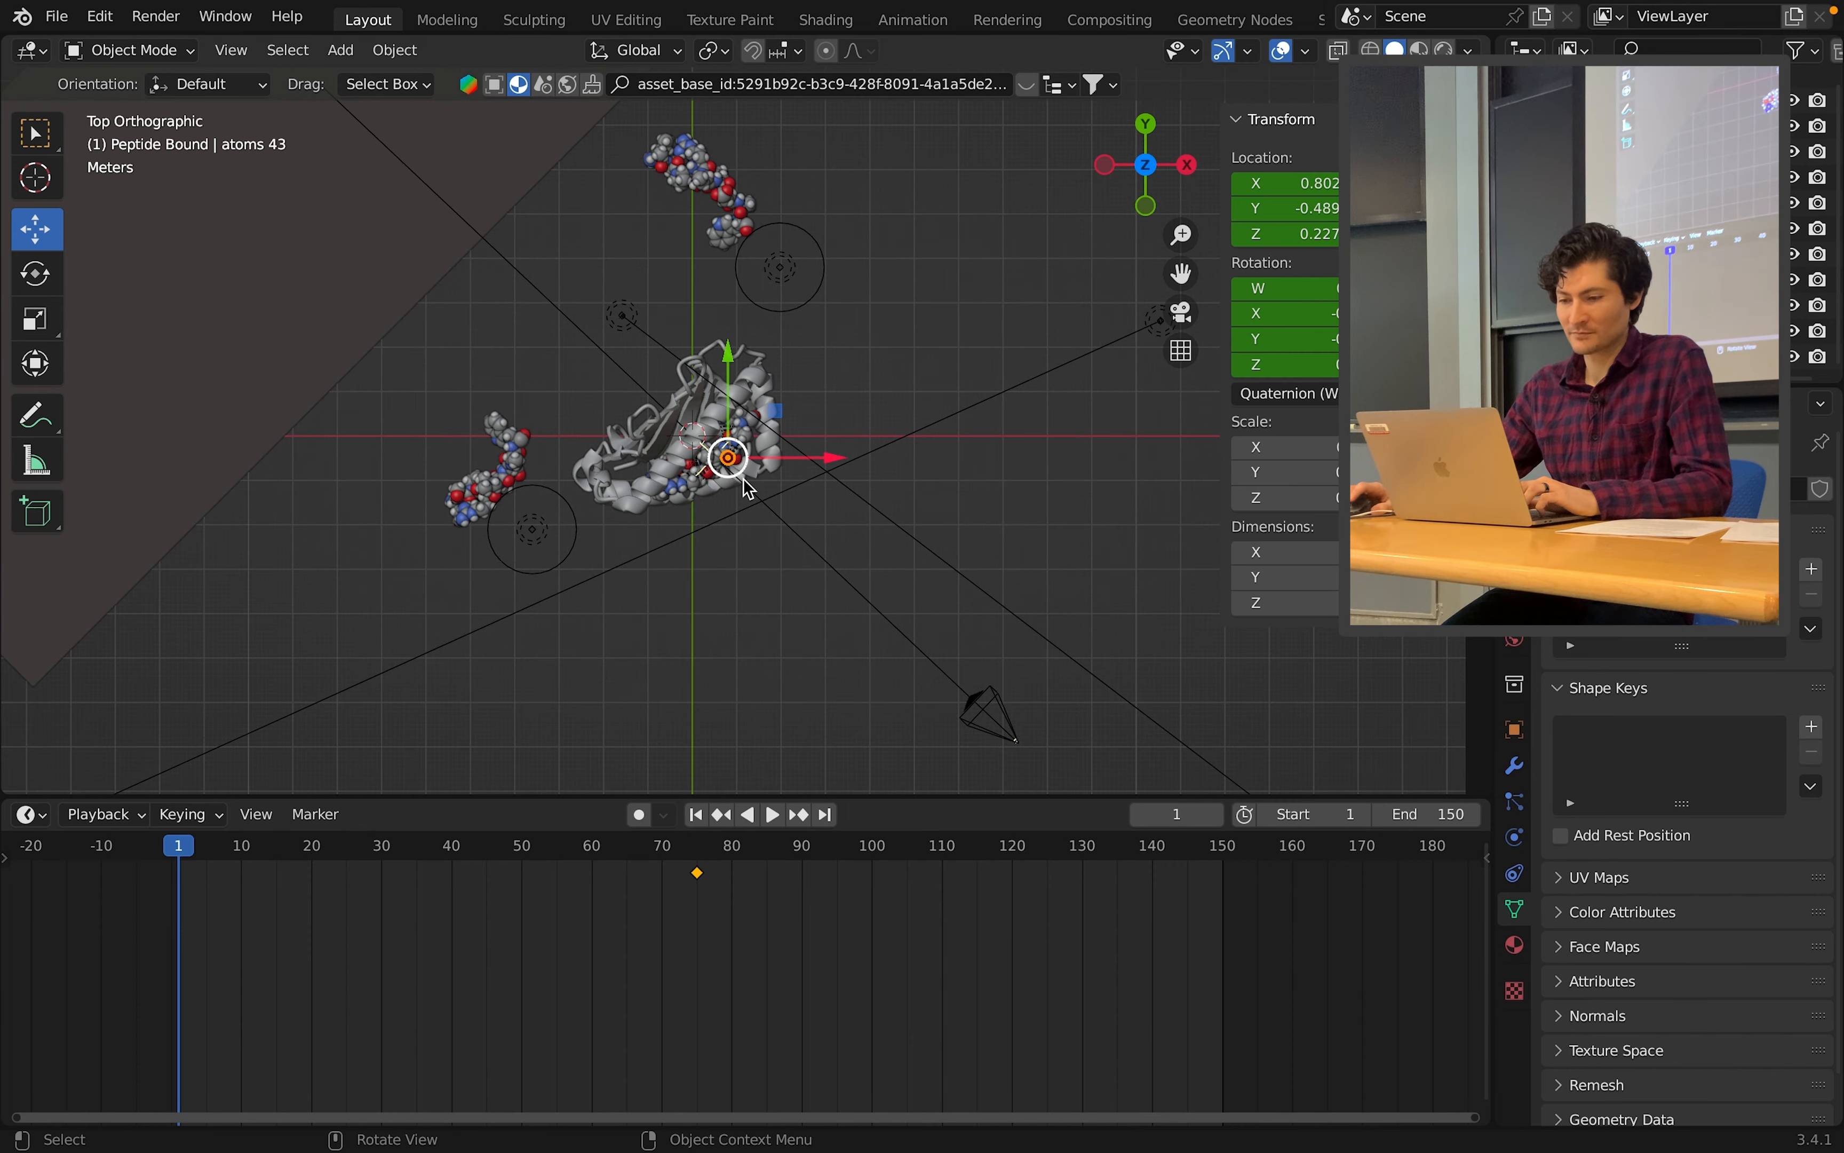
pyautogui.moveTo(737, 461); pyautogui.dragTo(1027, 515)
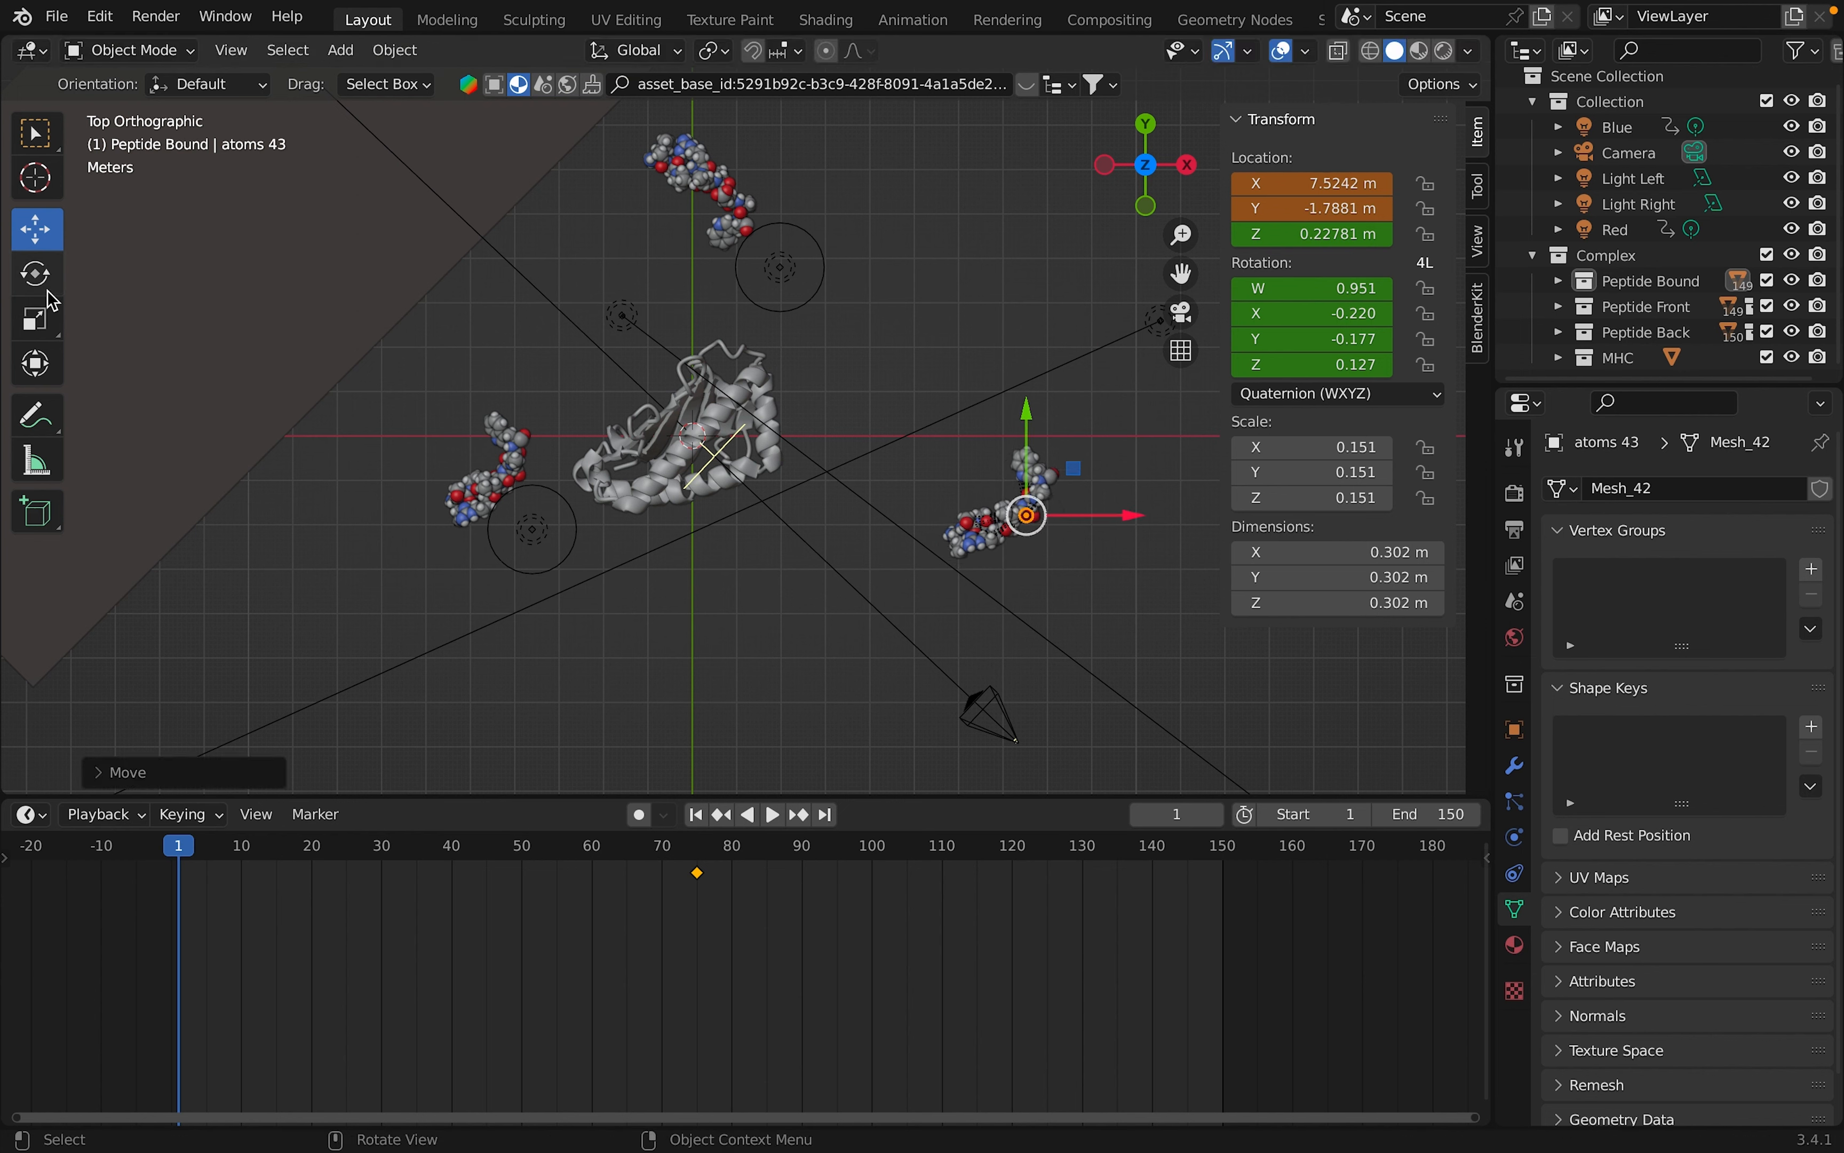
# Rotate the displaced peptide clockwise about the Z axis to a quaternion of about W 0.940, X -0.265, Y -0.095, Z -0.190.
pyautogui.click(35, 274)
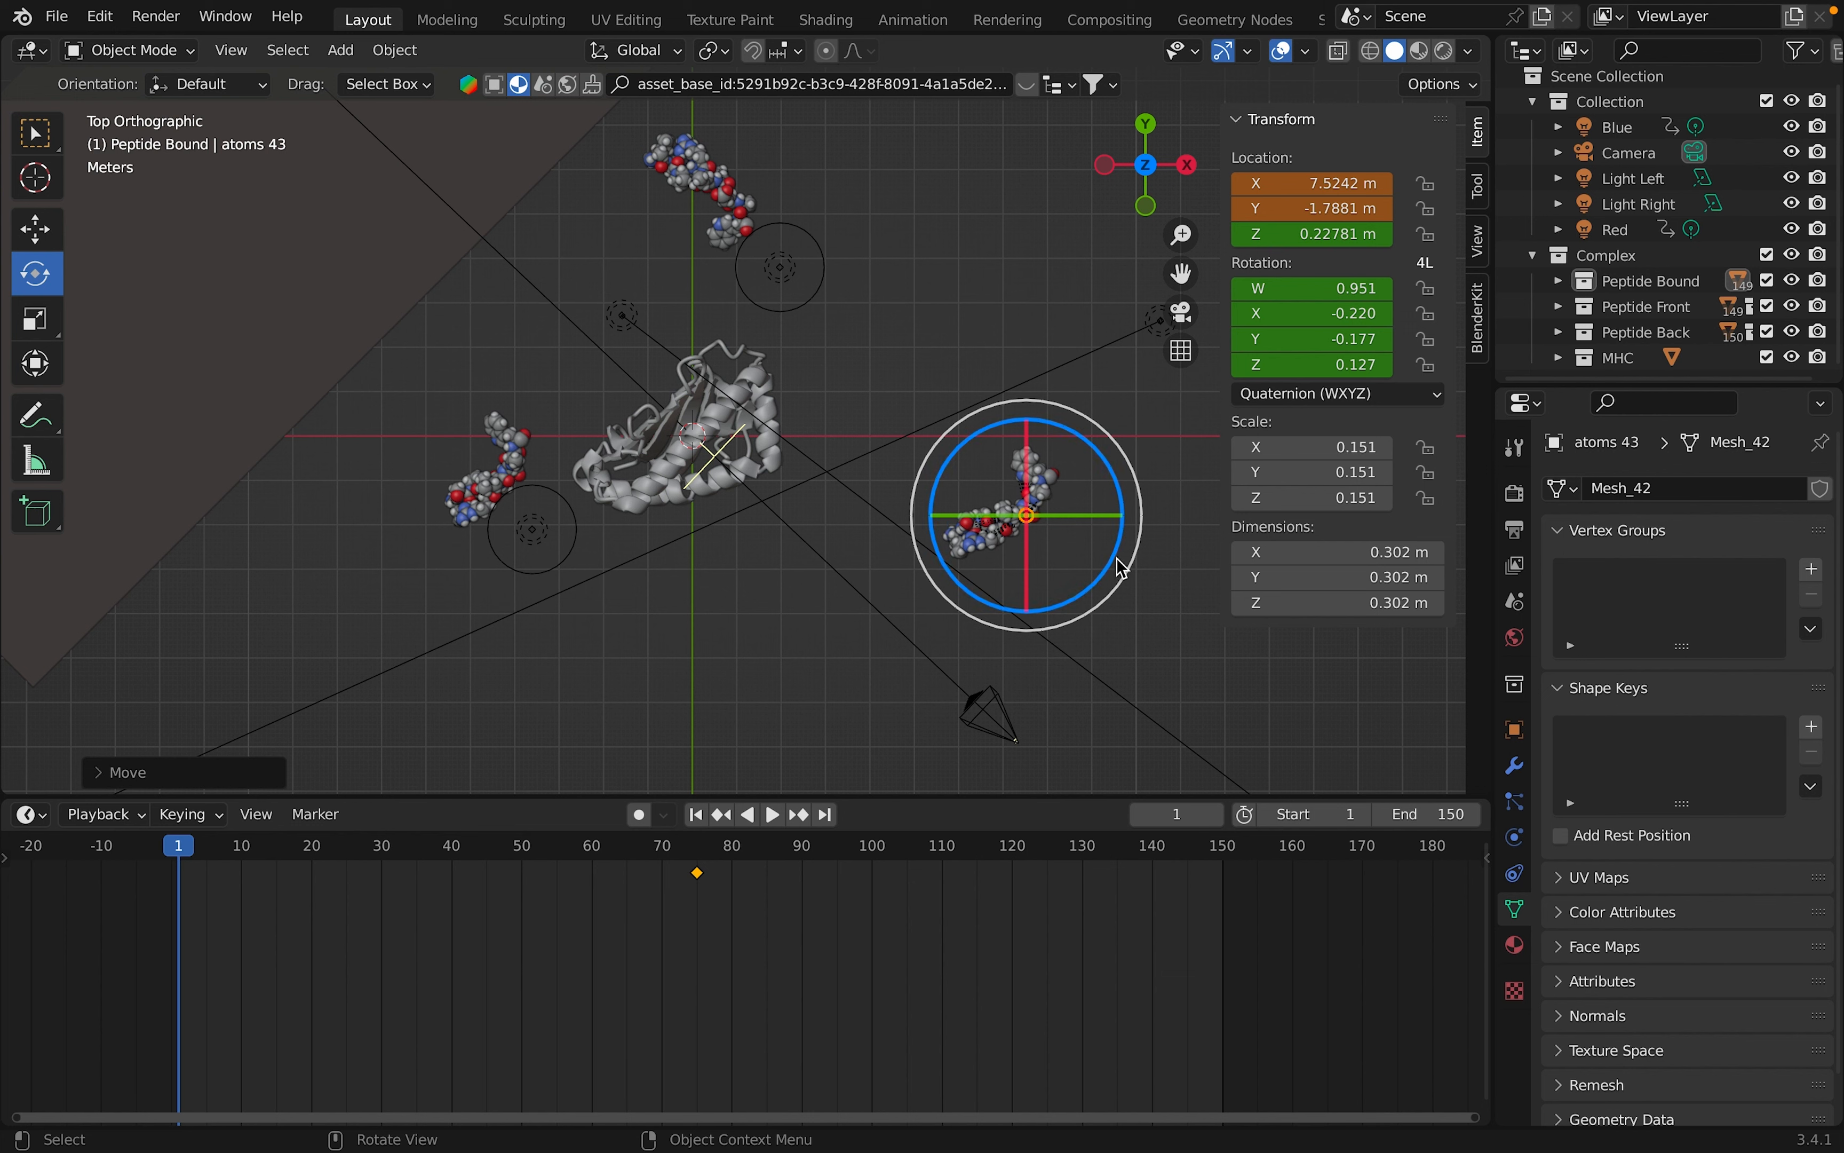
pyautogui.moveTo(1117, 567); pyautogui.dragTo(1063, 602)
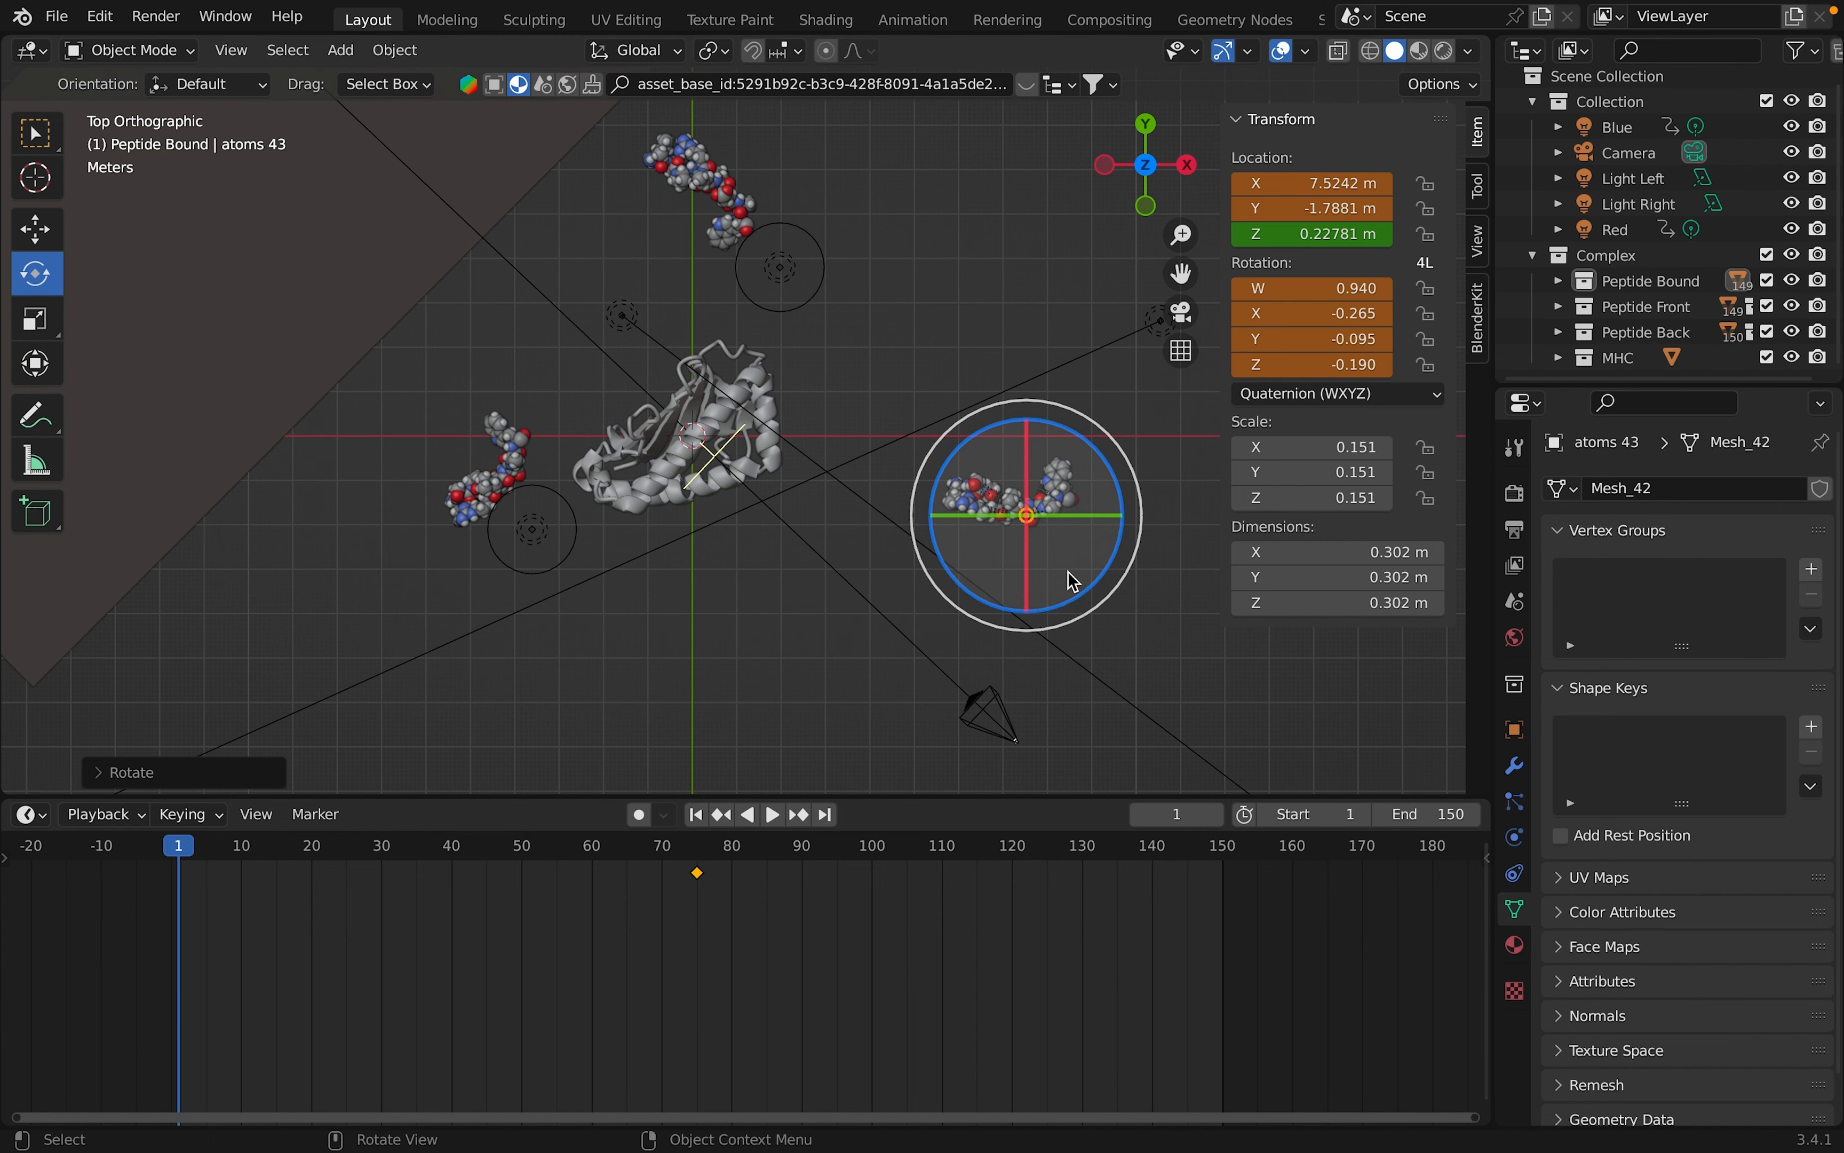
pyautogui.click(1182, 312)
pyautogui.scroll(-1, 1022, 568)
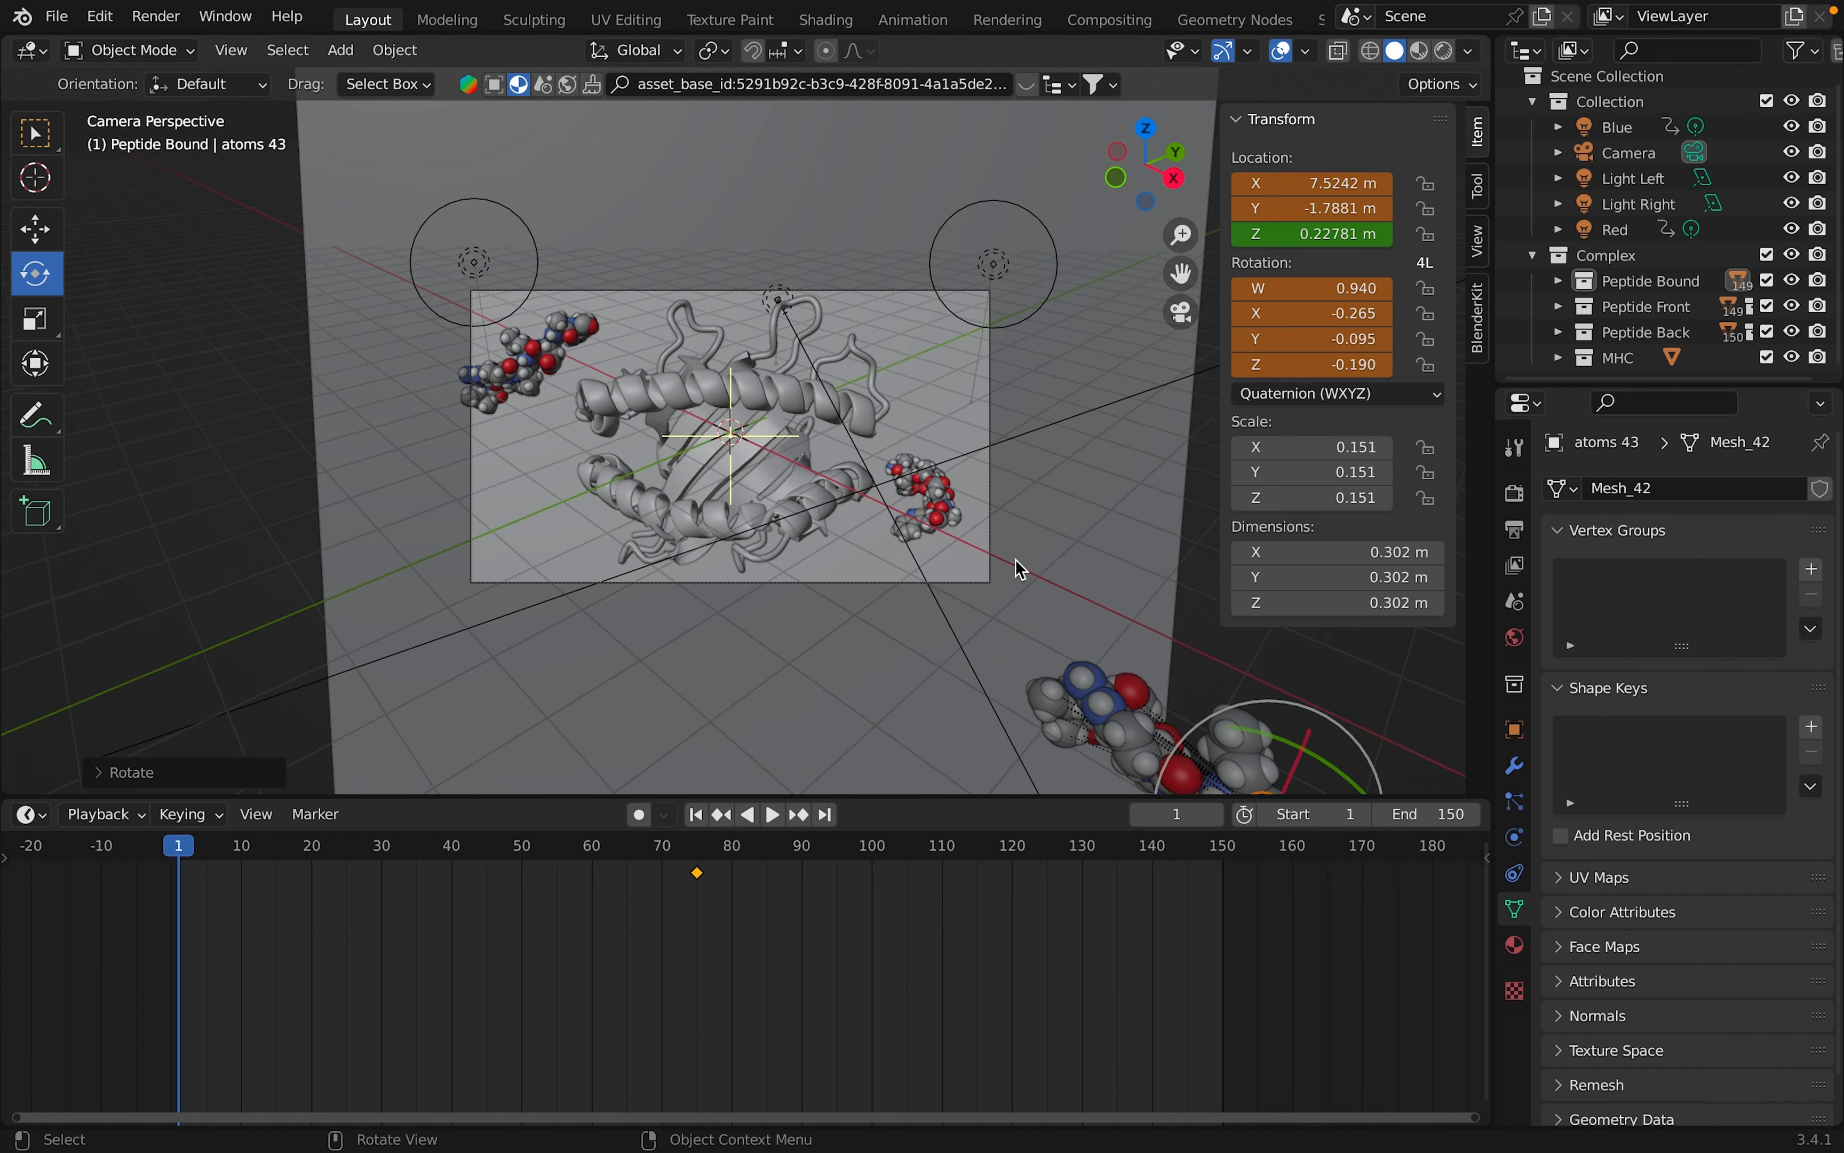
# Move atoms 43 with the peptide up and closer to the protein, to about X 6.77 m, Y -1.48 m, Z 1.75 m.
pyautogui.click(31, 233)
pyautogui.scroll(-2, 1005, 682)
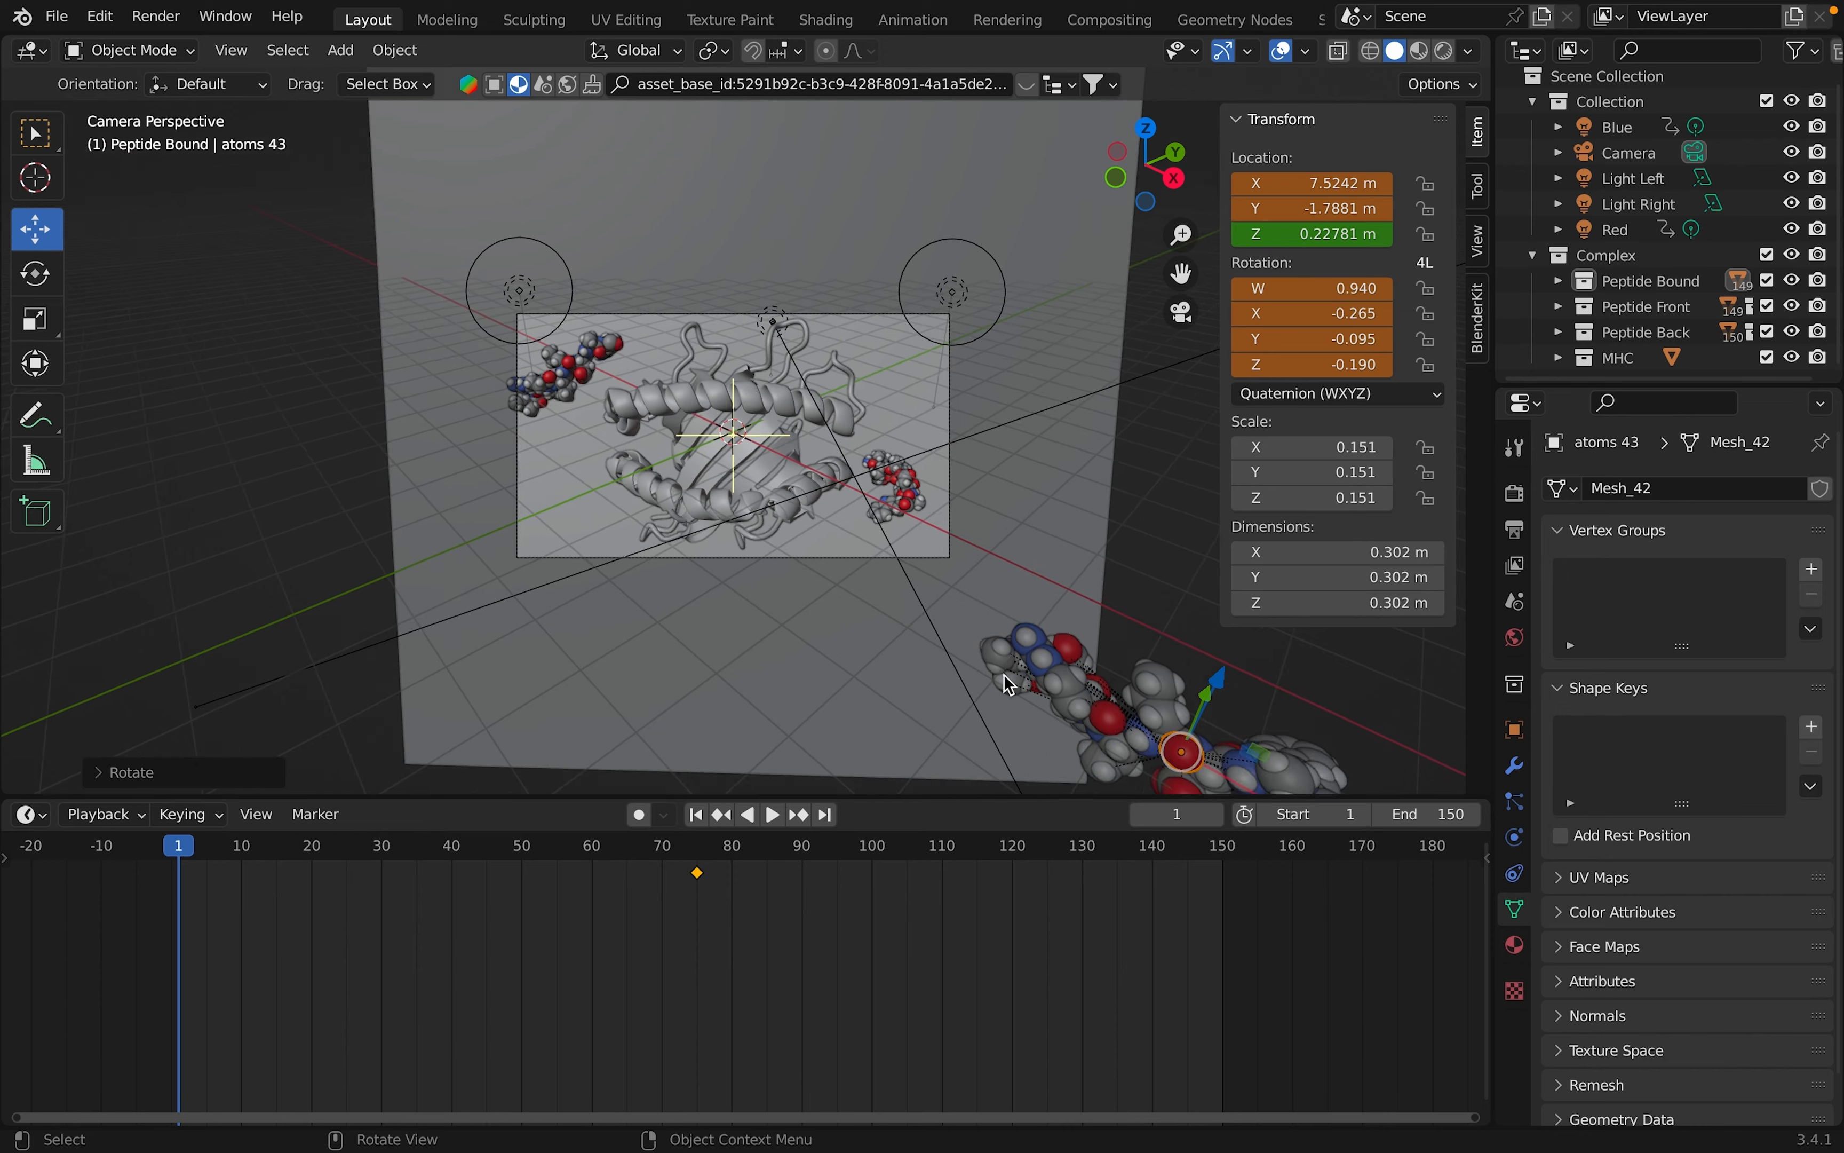
pyautogui.moveTo(1105, 699); pyautogui.dragTo(1095, 537)
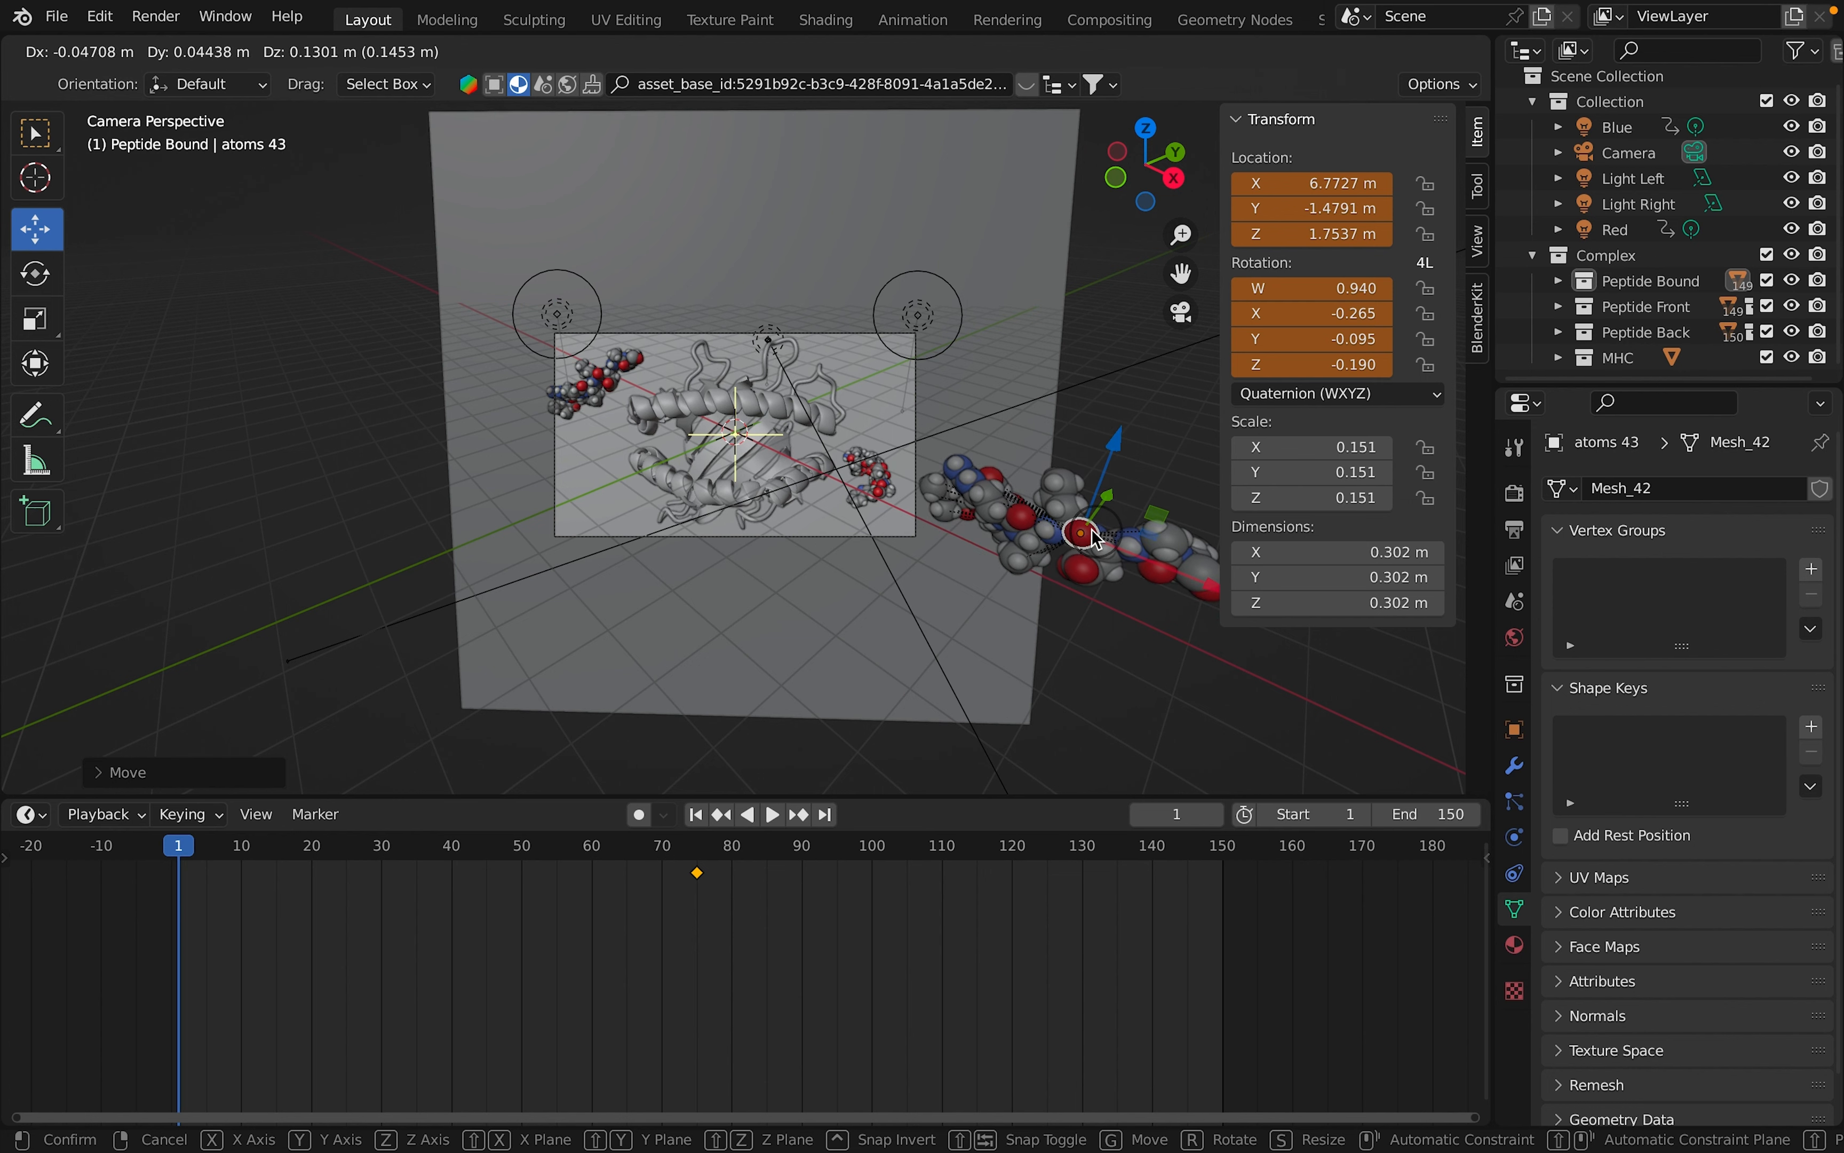
# Rotate the displaced peptide to a quaternion of about W 0.650, X -0.730, Y -0.183, Z -0.109.
pyautogui.click(34, 276)
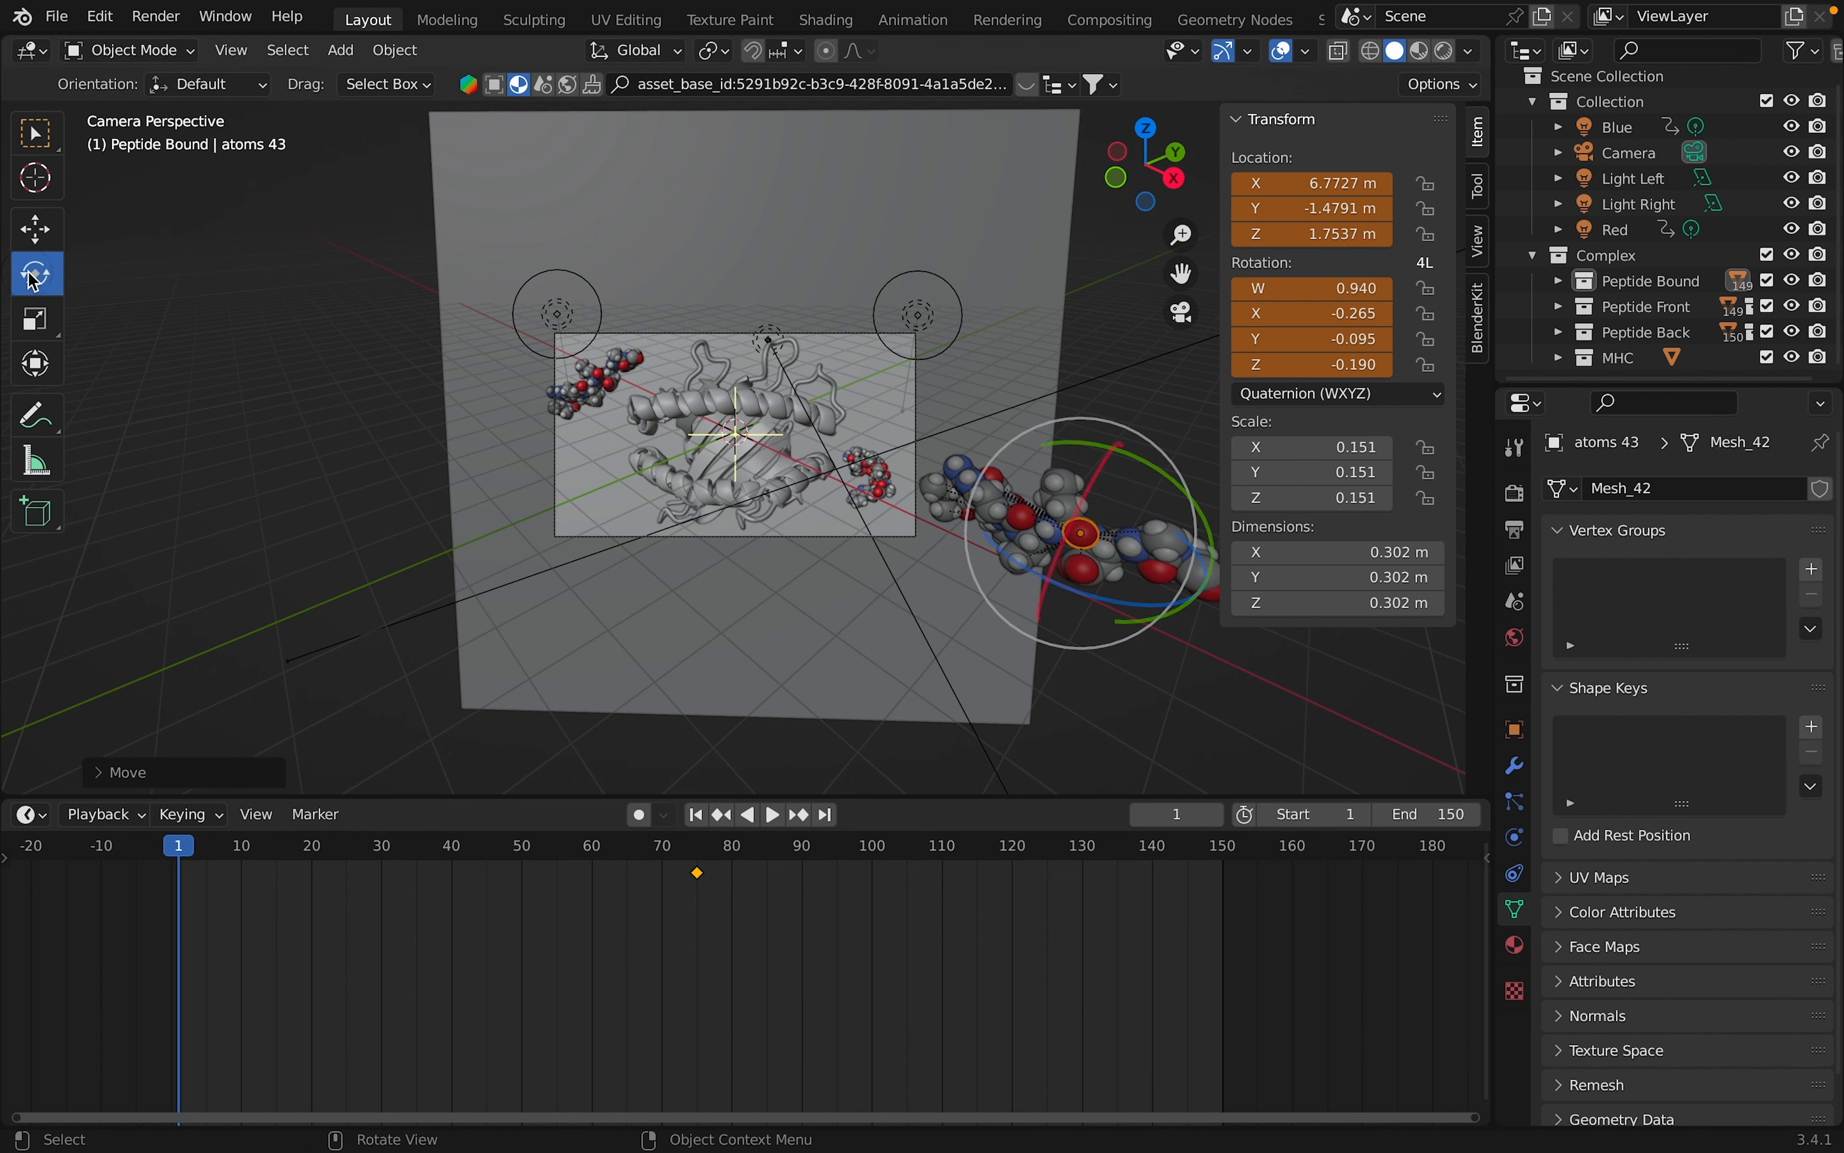
pyautogui.moveTo(1083, 533); pyautogui.dragTo(1122, 421)
pyautogui.press('super+z')
pyautogui.press('super+z')
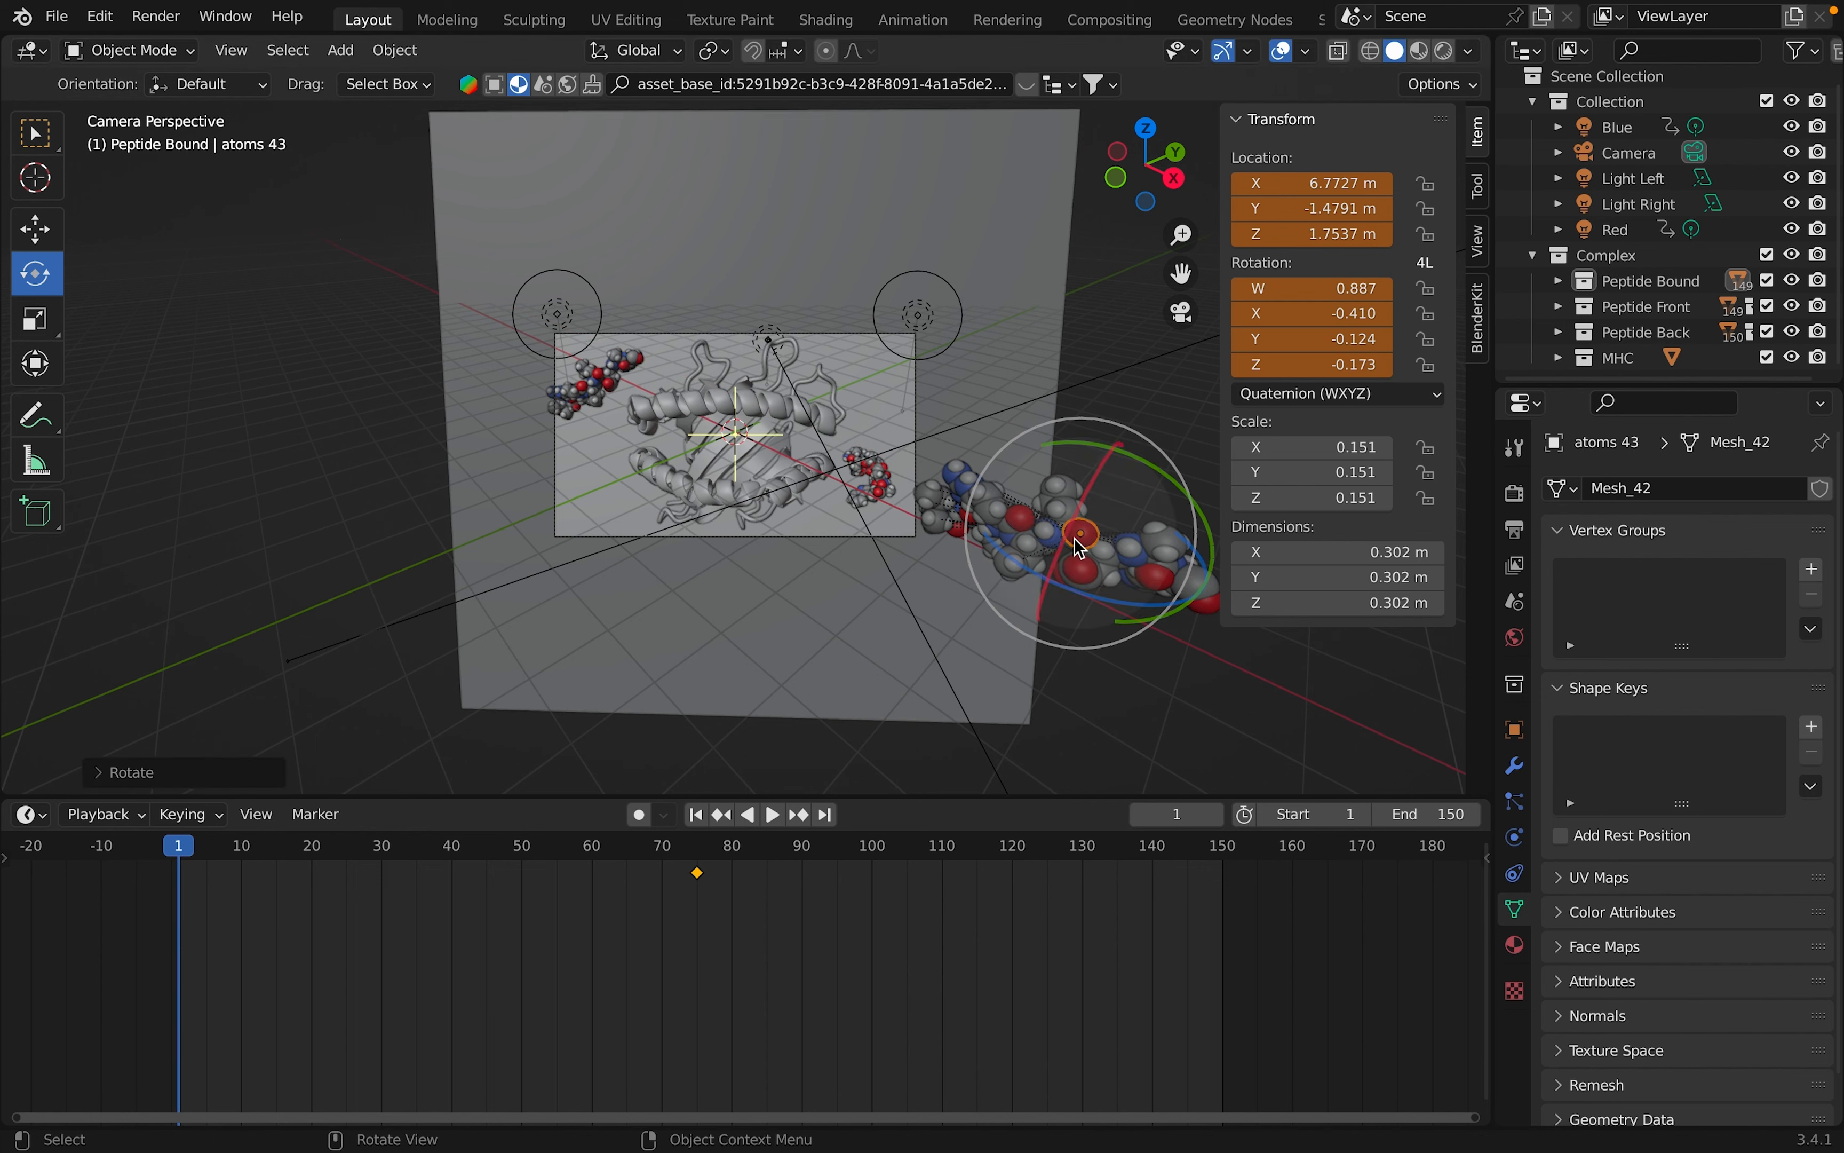
pyautogui.moveTo(1070, 546); pyautogui.dragTo(1061, 521)
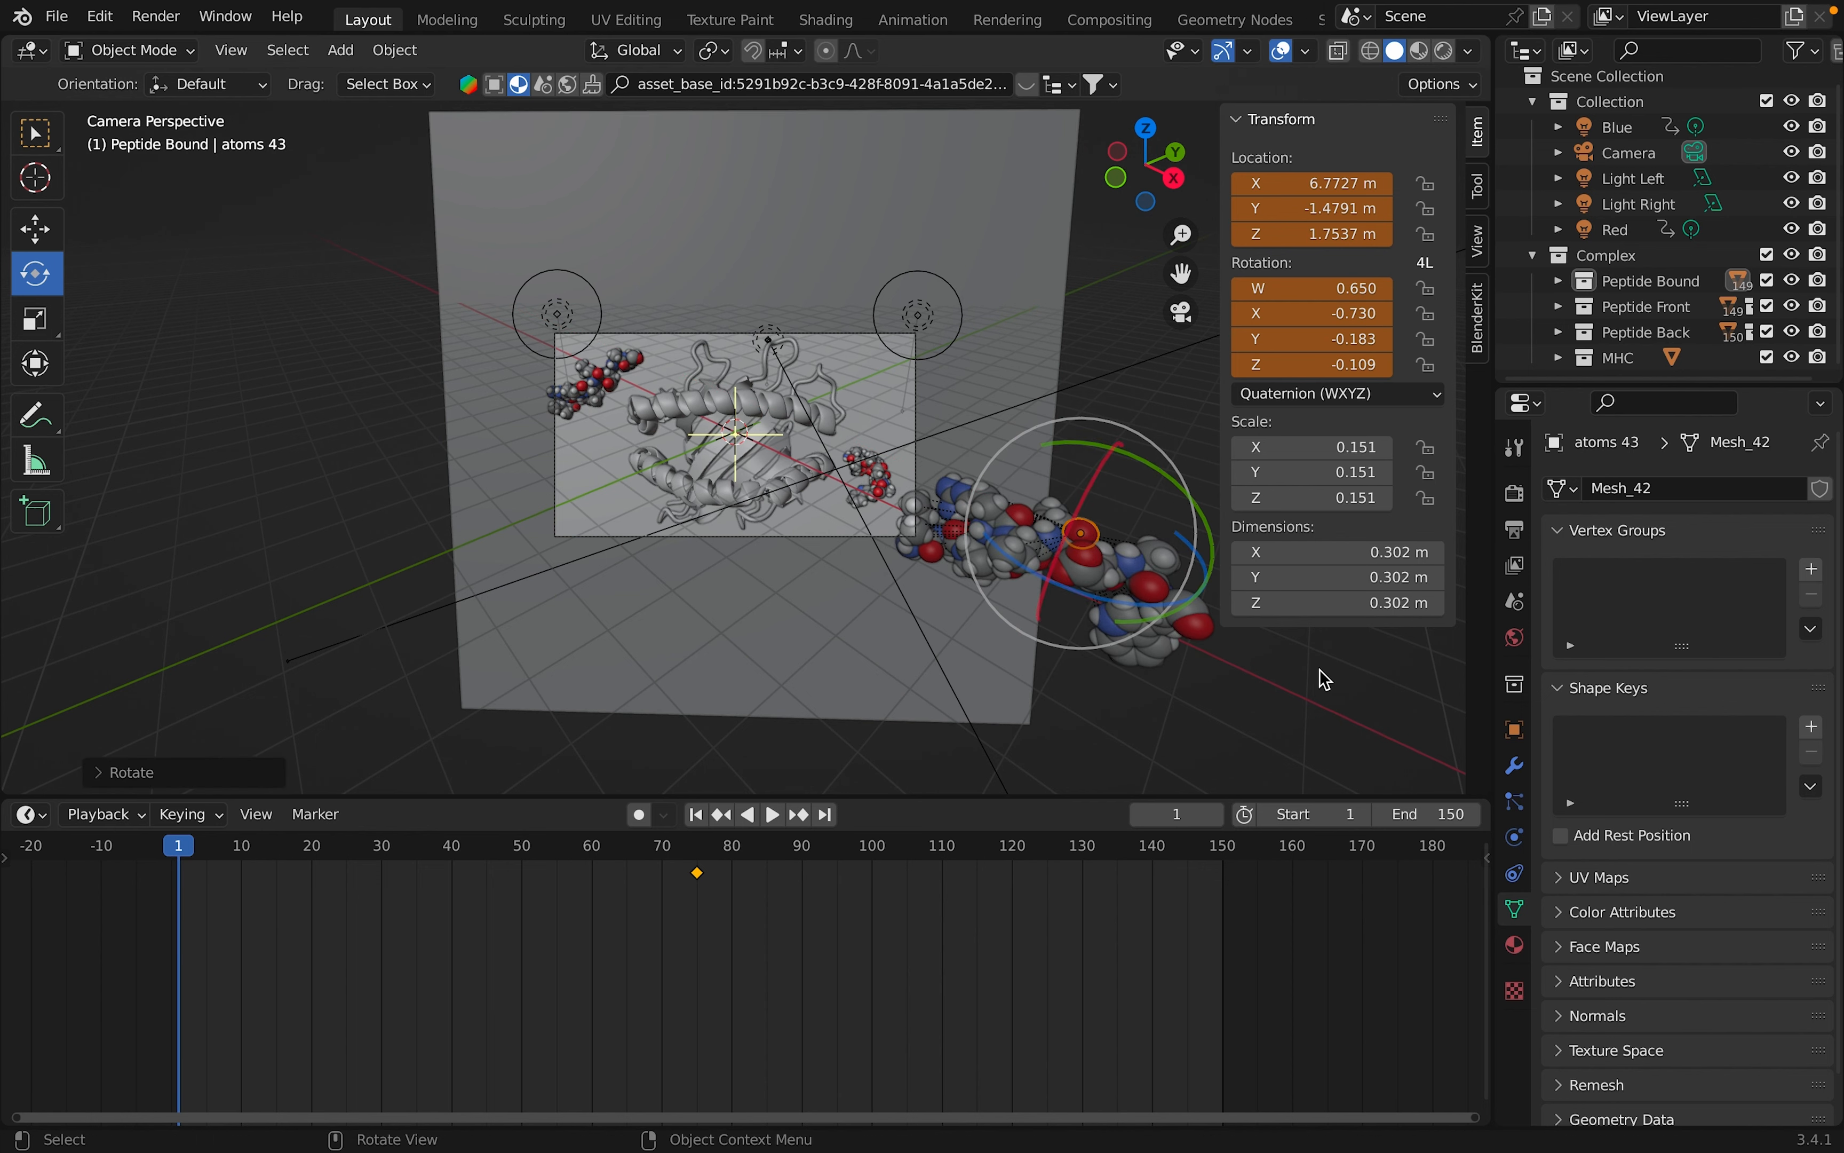
# Move the peptide to about X 6.88 m, Y -1.11 m, Z 2.10 m and insert location and rotation keyframes at frame 1.
pyautogui.click(36, 229)
pyautogui.moveTo(1081, 534); pyautogui.dragTo(1115, 497)
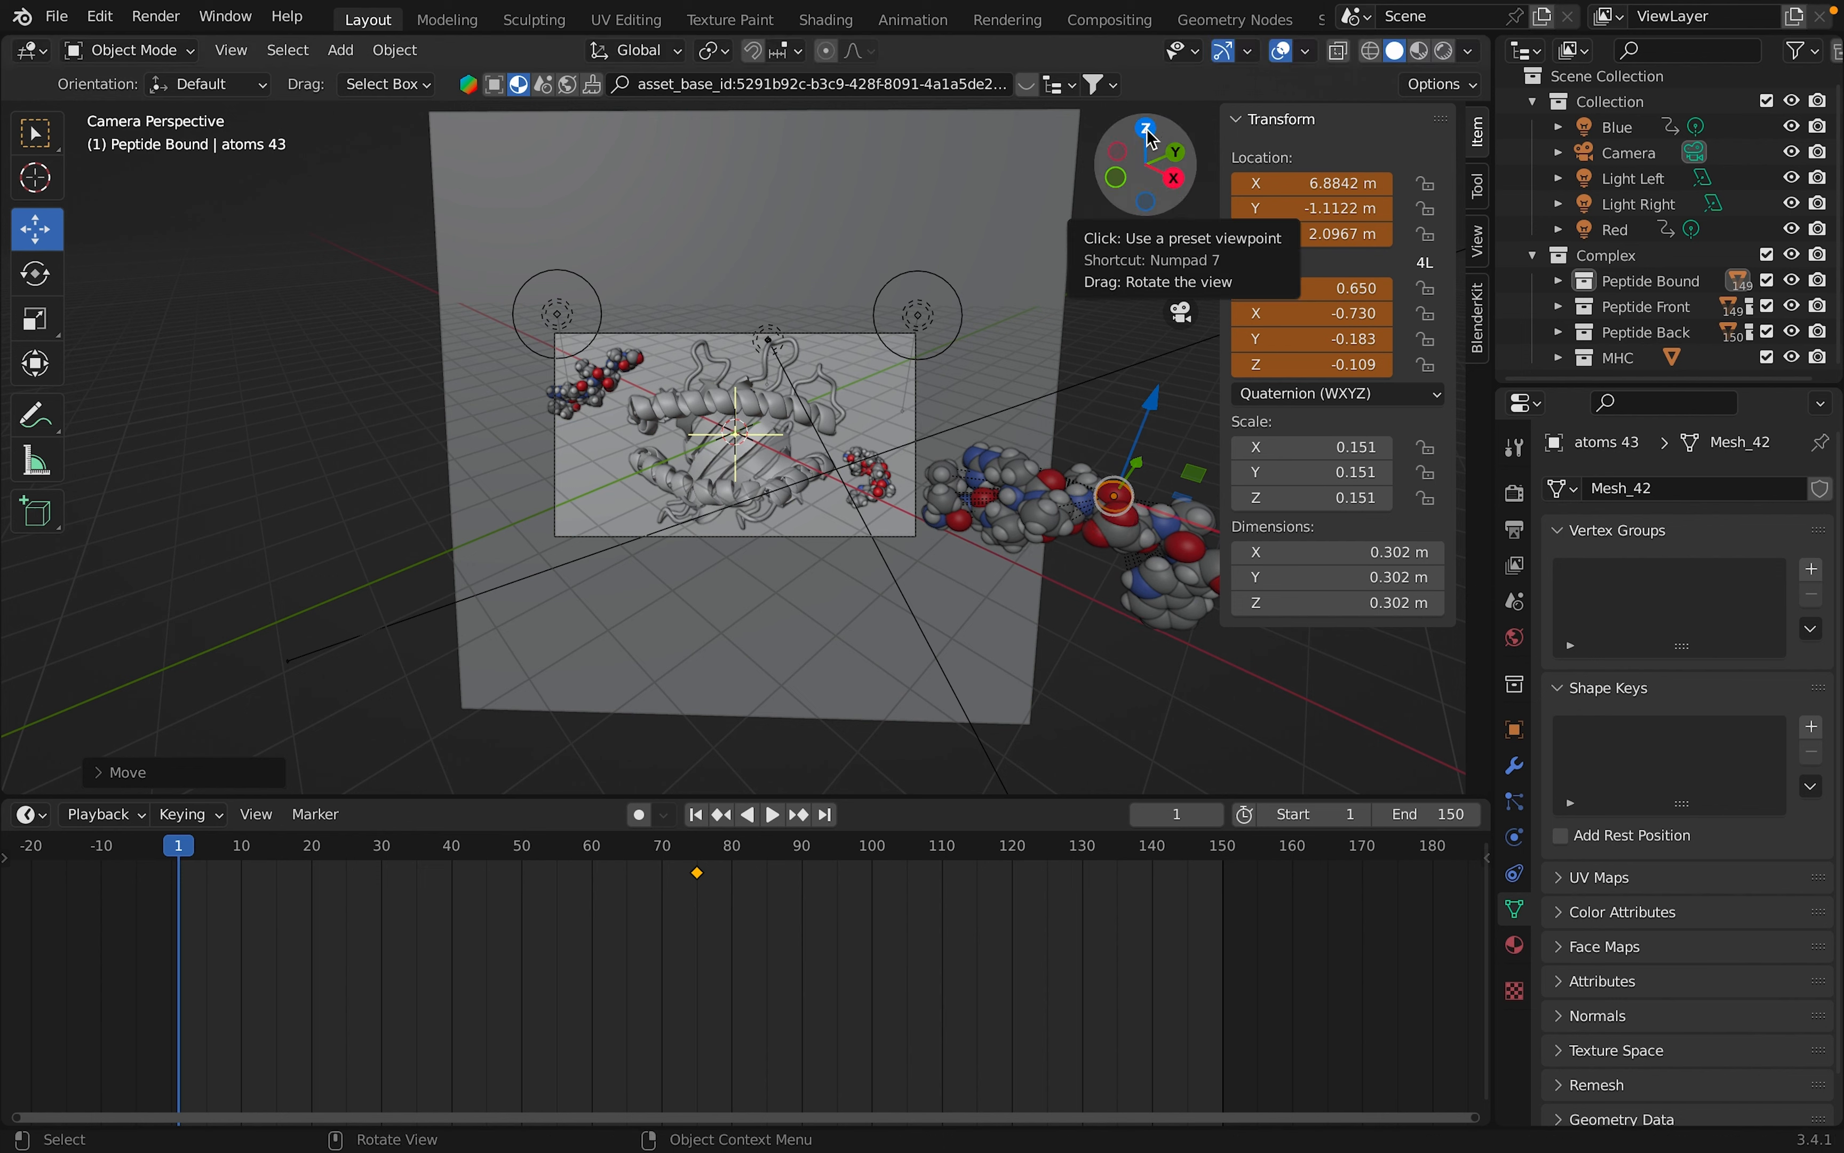
pyautogui.rightClick(1320, 215)
pyautogui.click(1321, 216)
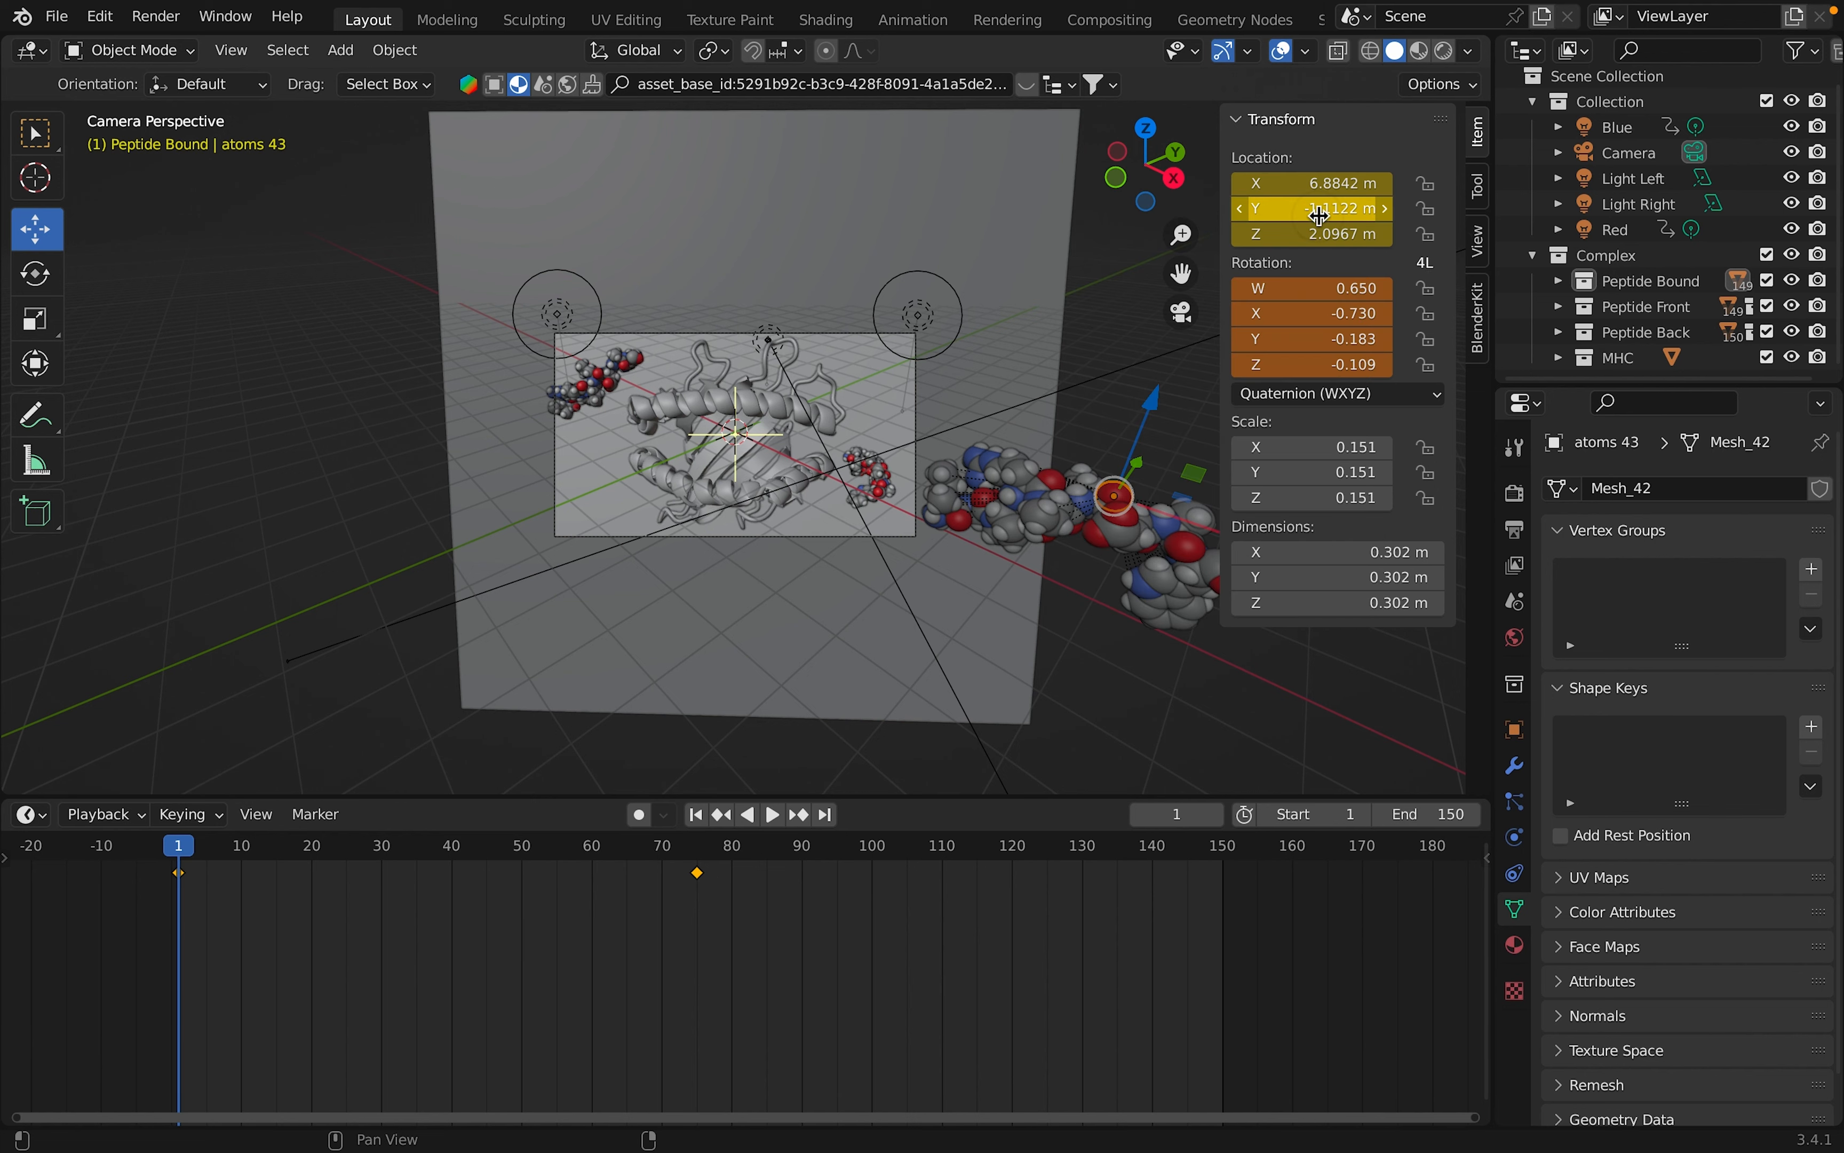
pyautogui.rightClick(1337, 328)
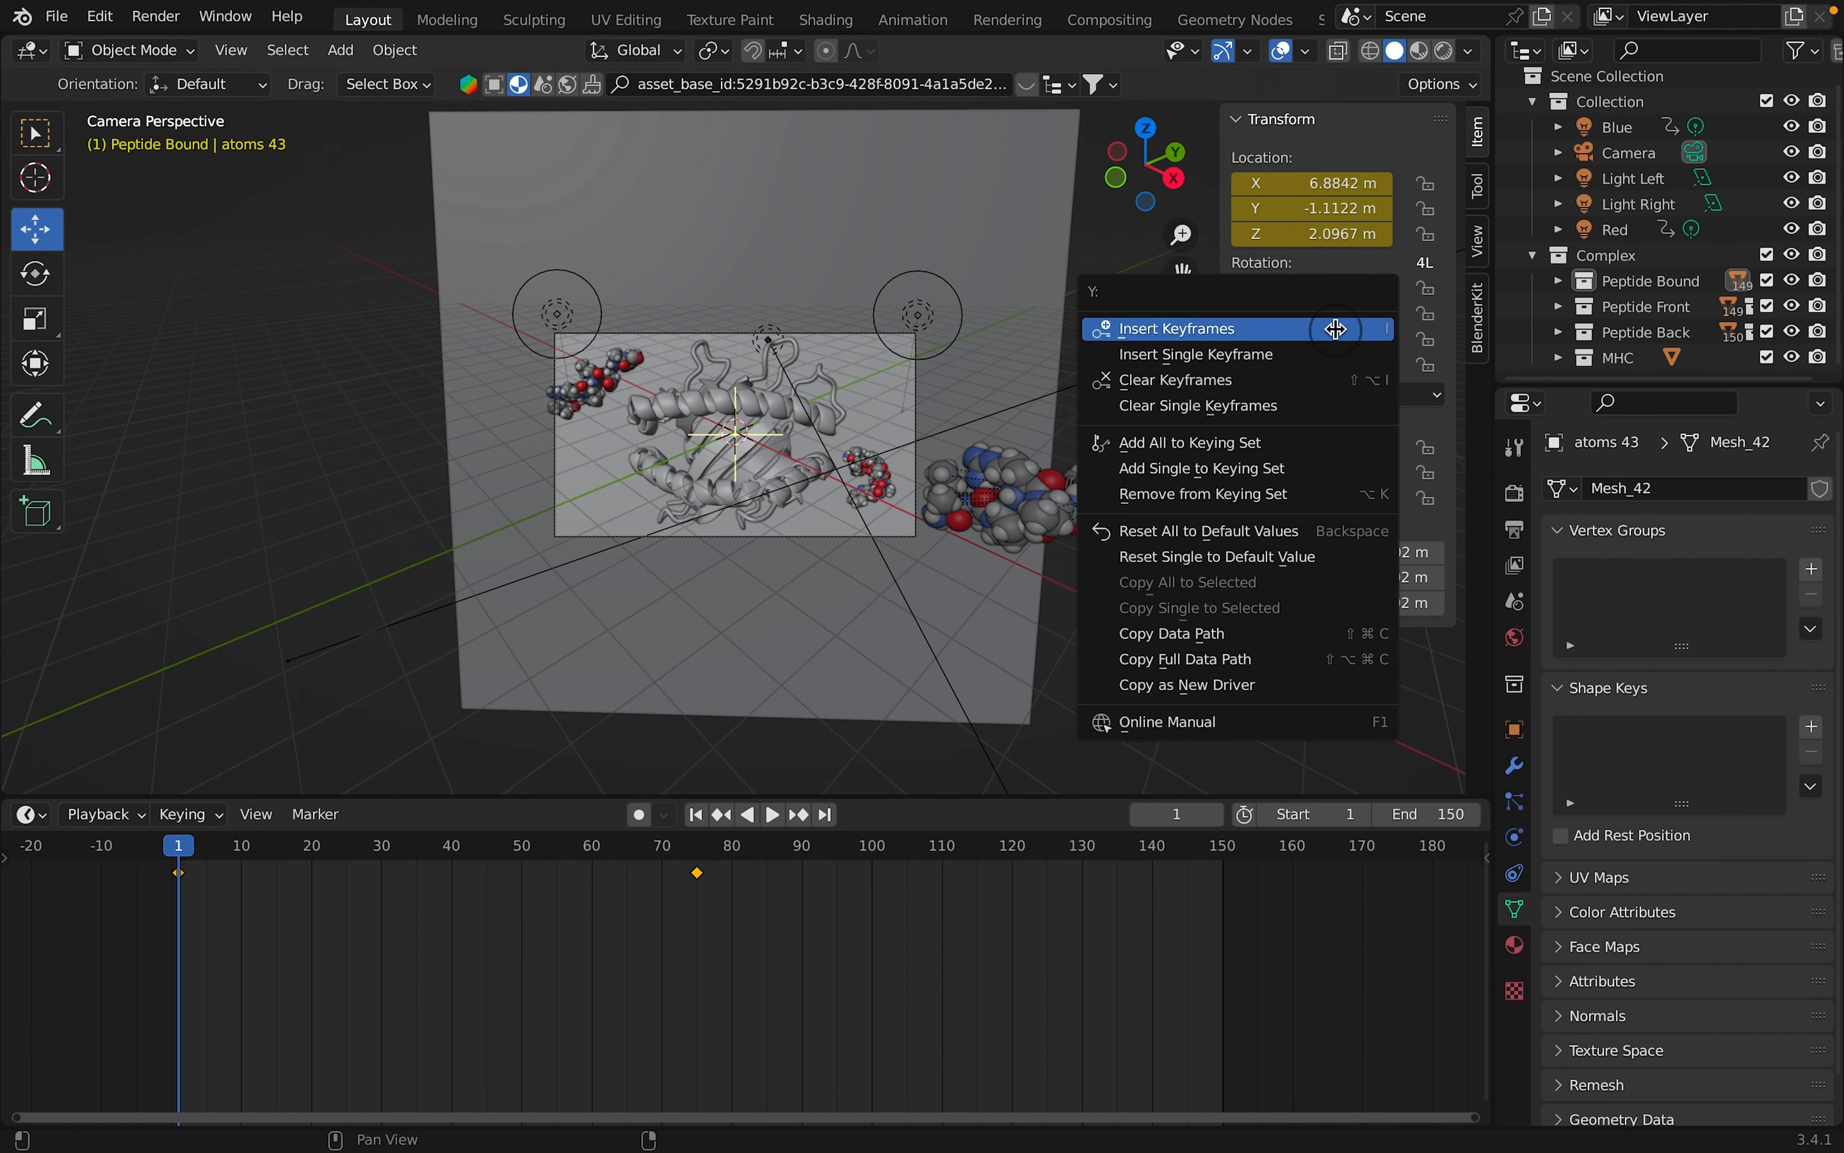
pyautogui.click(1337, 327)
# Preview the peptide's approach by playing and scrubbing the animation from frame 1 to frame 76.
pyautogui.click(187, 847)
pyautogui.press('space')
pyautogui.moveTo(187, 842); pyautogui.dragTo(705, 1021)
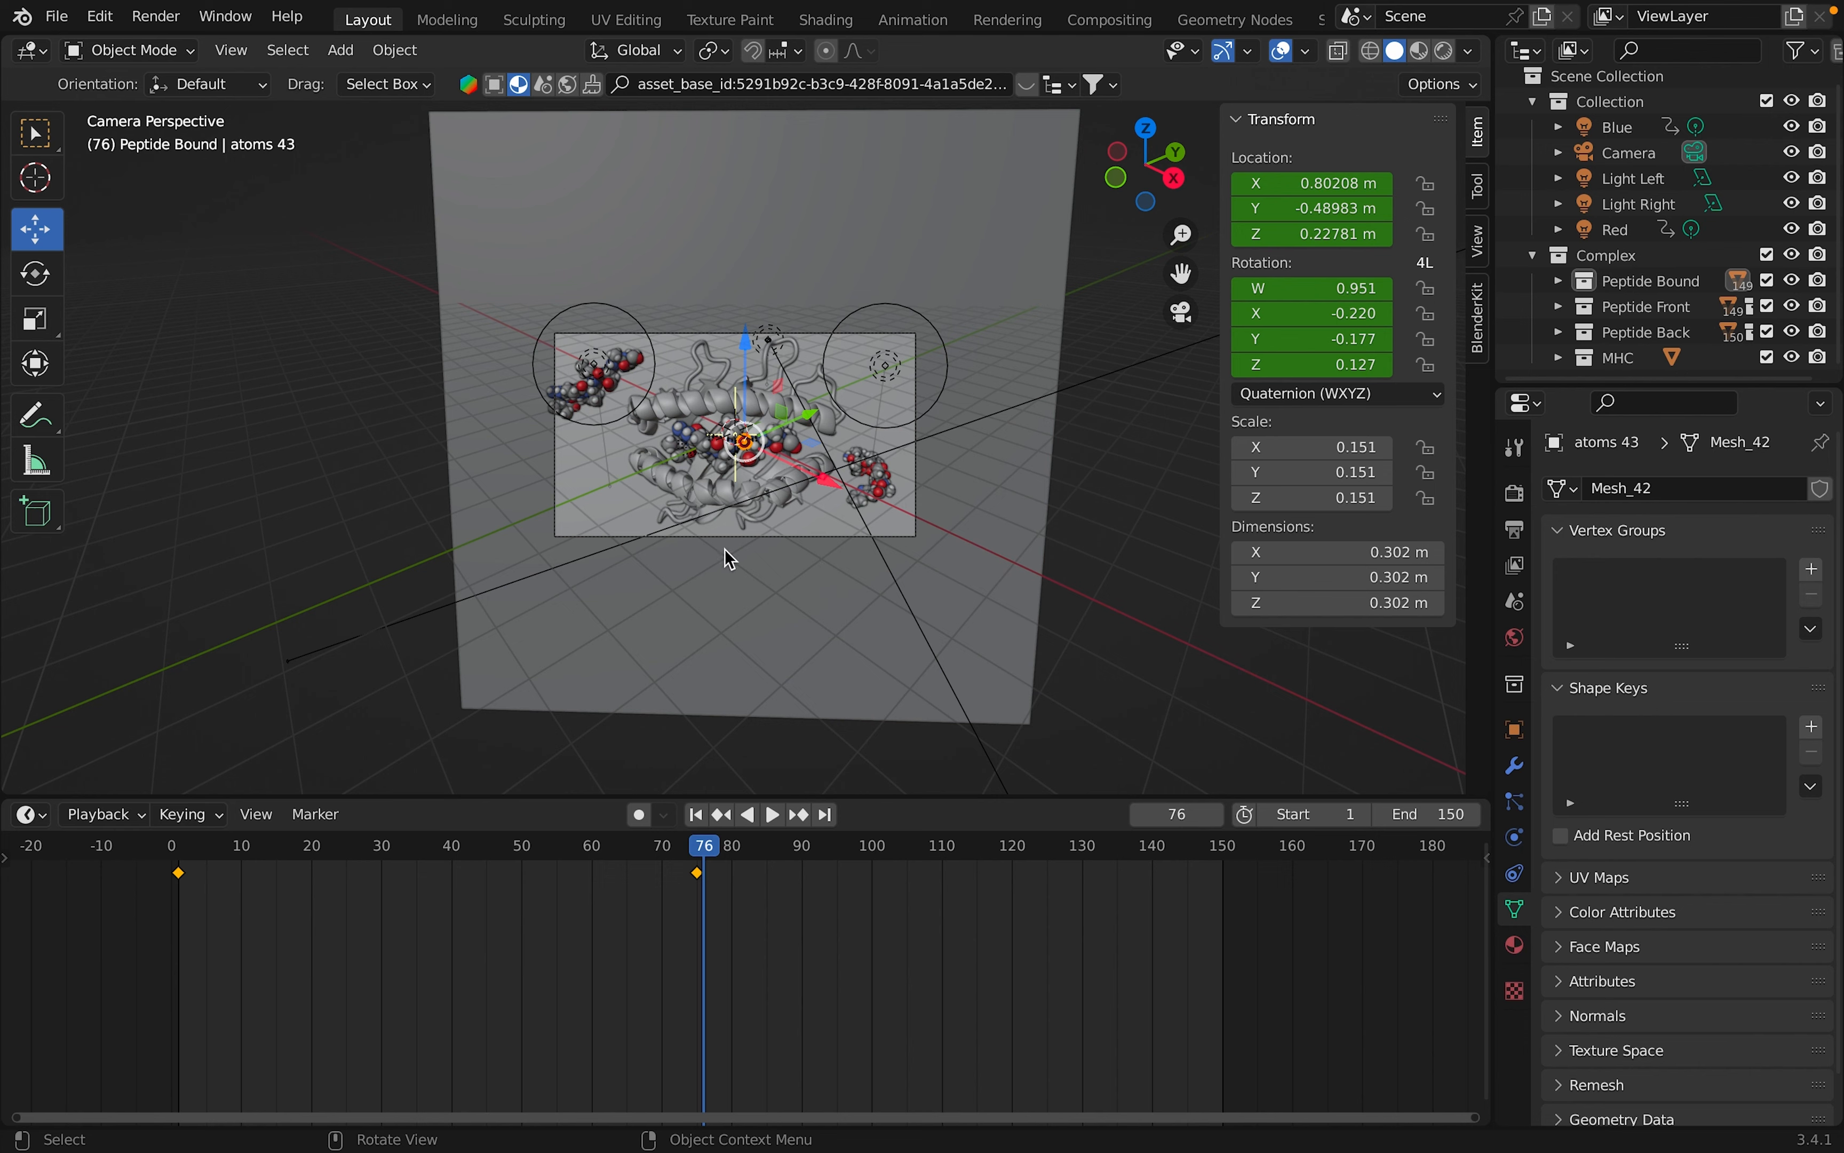
# At frame 50, move the peptide in top view to about X 2.70 m, Y 0.33 m and rotate it to about W 0.873, X -0.371, Y -0.142, Z -0.023.
pyautogui.click(1149, 131)
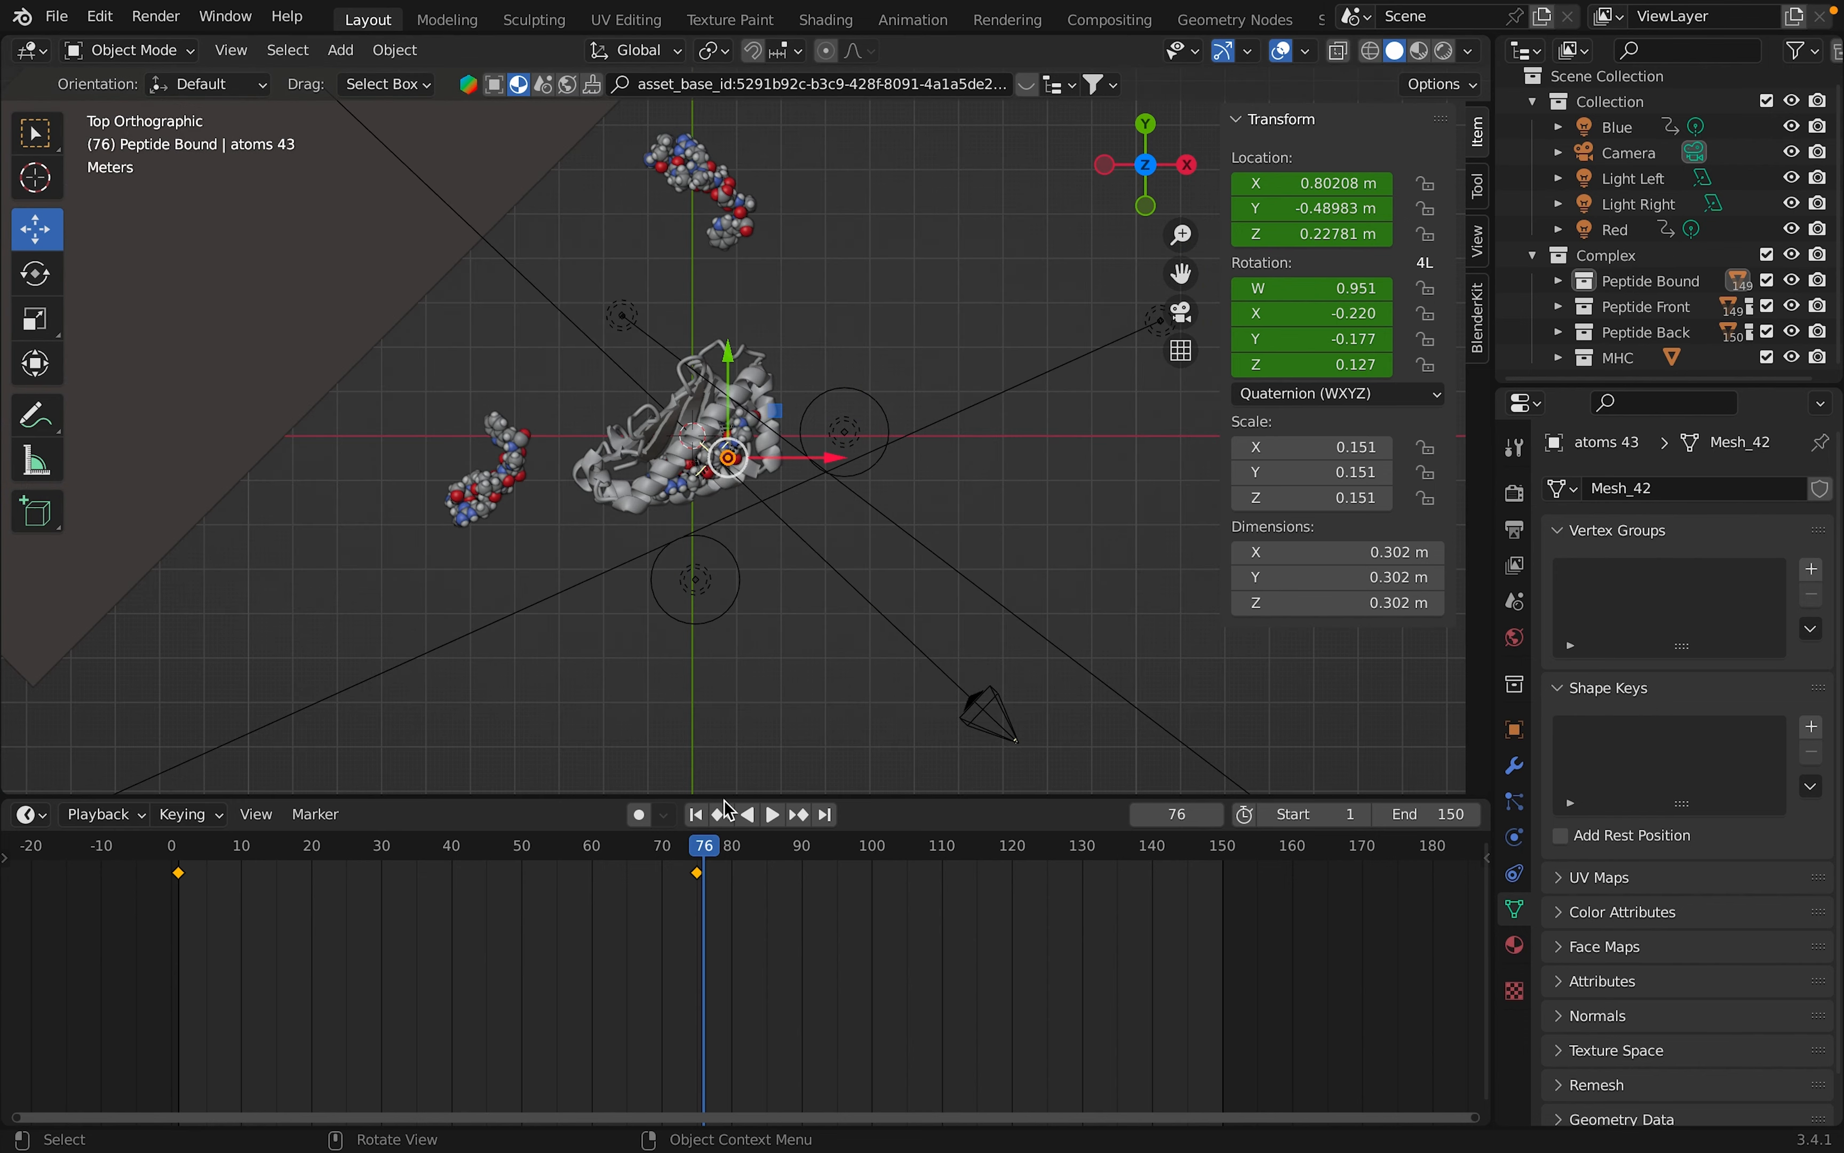
pyautogui.moveTo(706, 838); pyautogui.dragTo(528, 896)
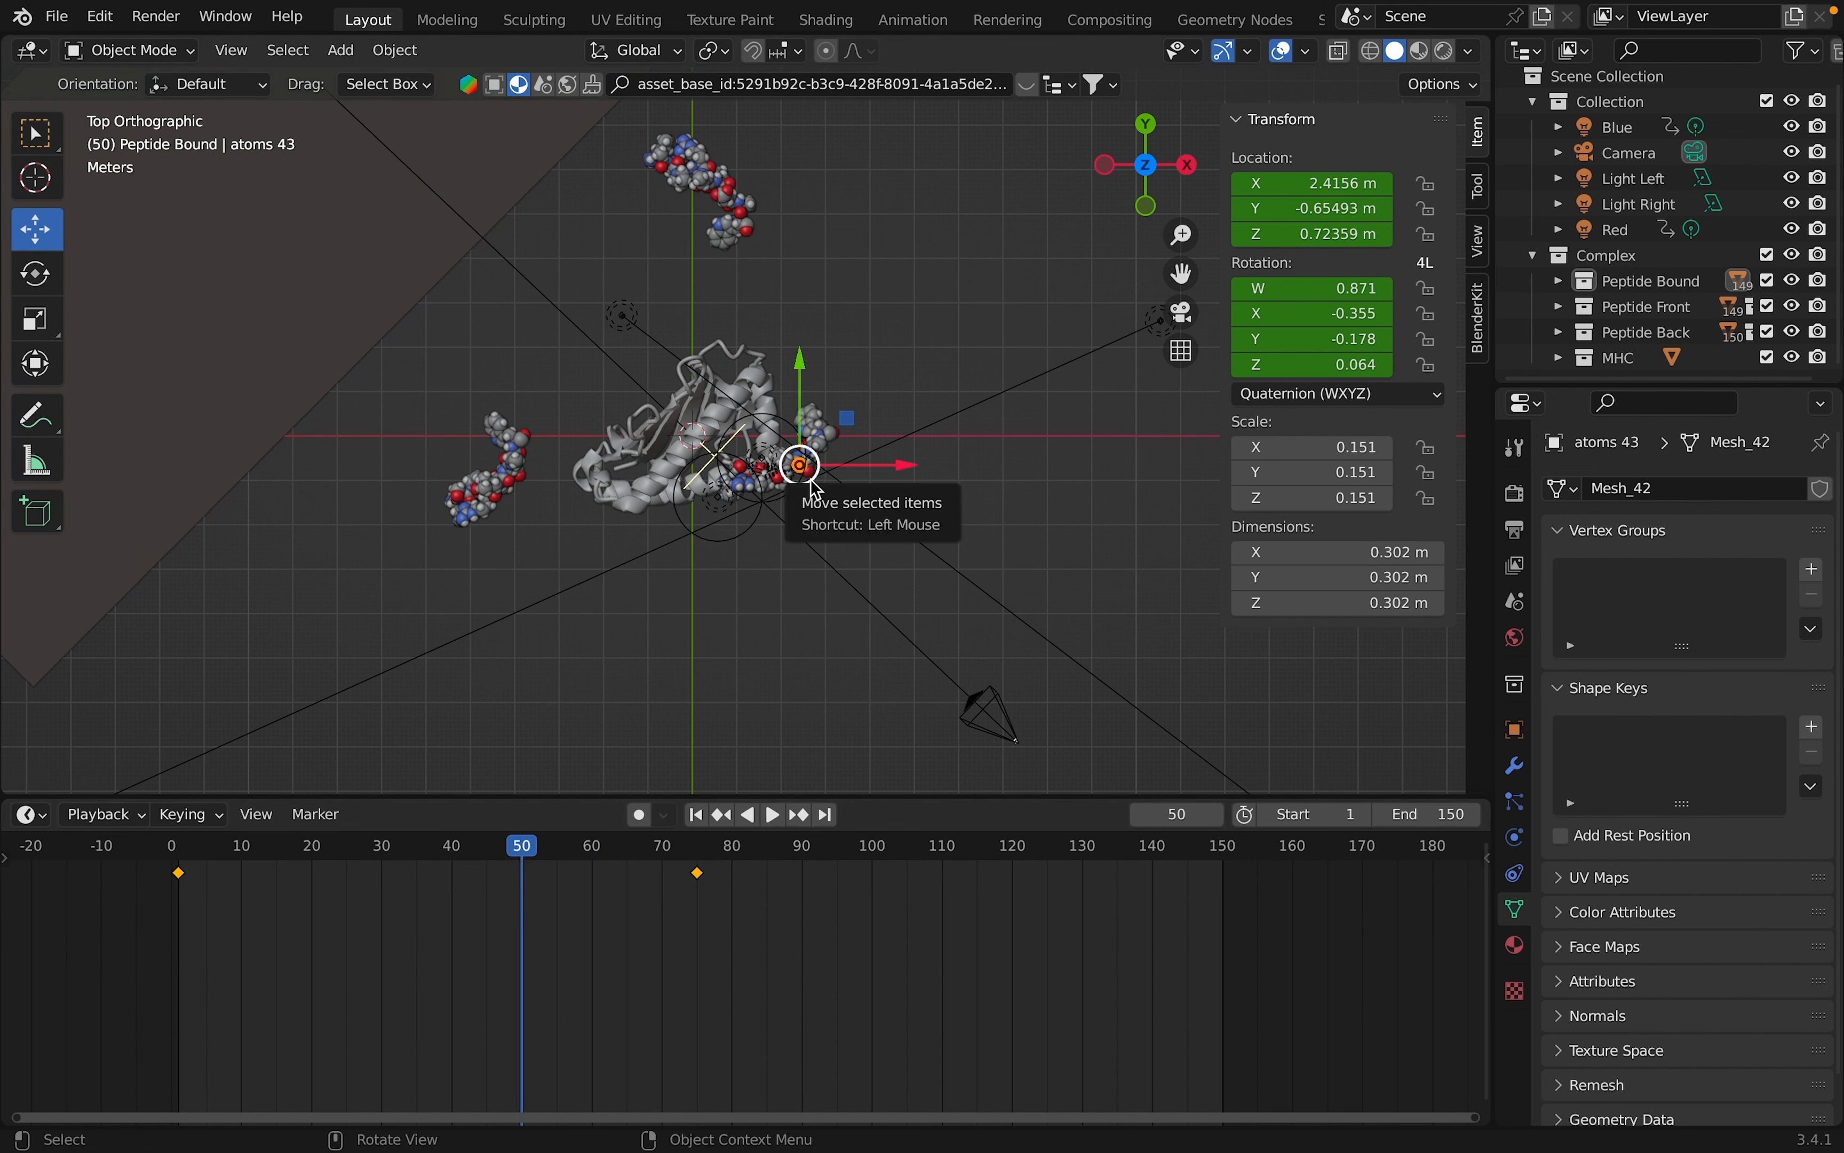
pyautogui.moveTo(800, 465); pyautogui.dragTo(831, 433)
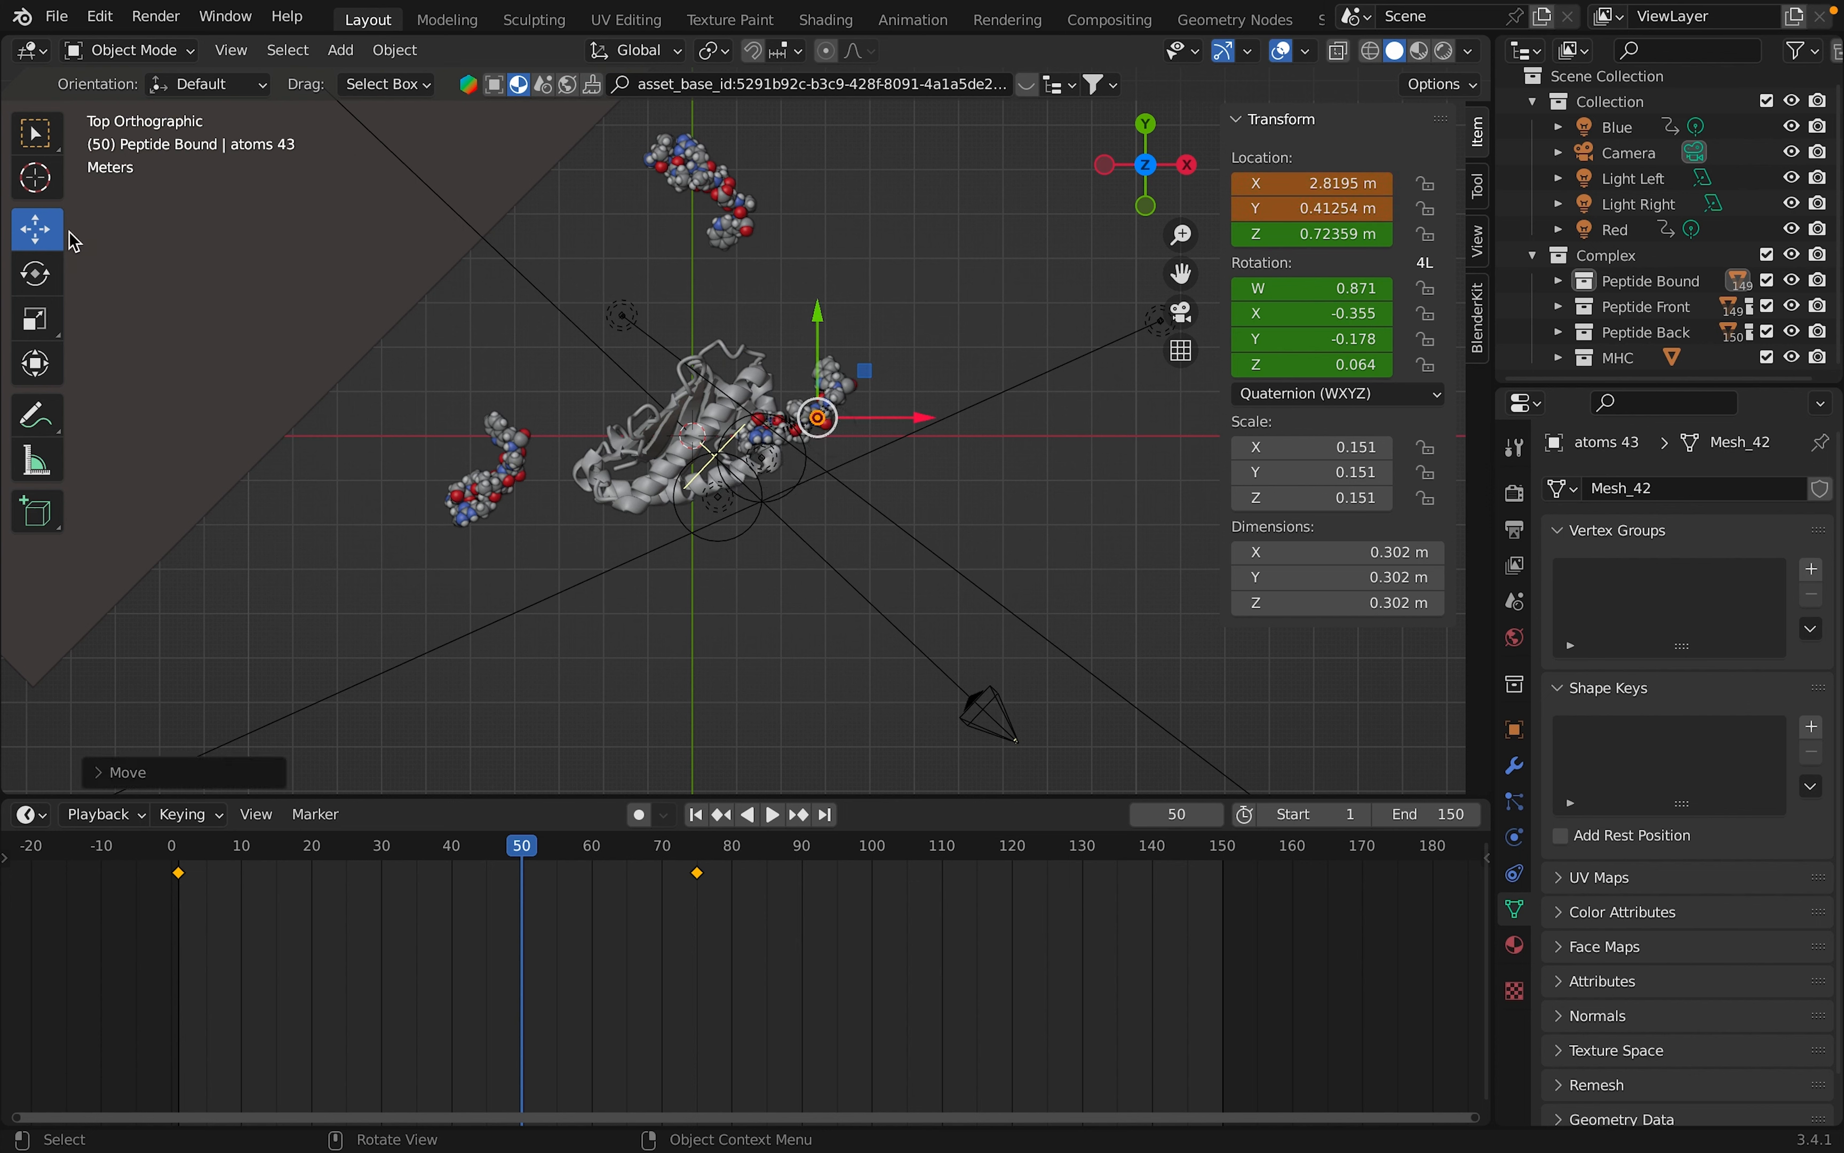
pyautogui.click(46, 276)
pyautogui.moveTo(893, 473); pyautogui.dragTo(871, 485)
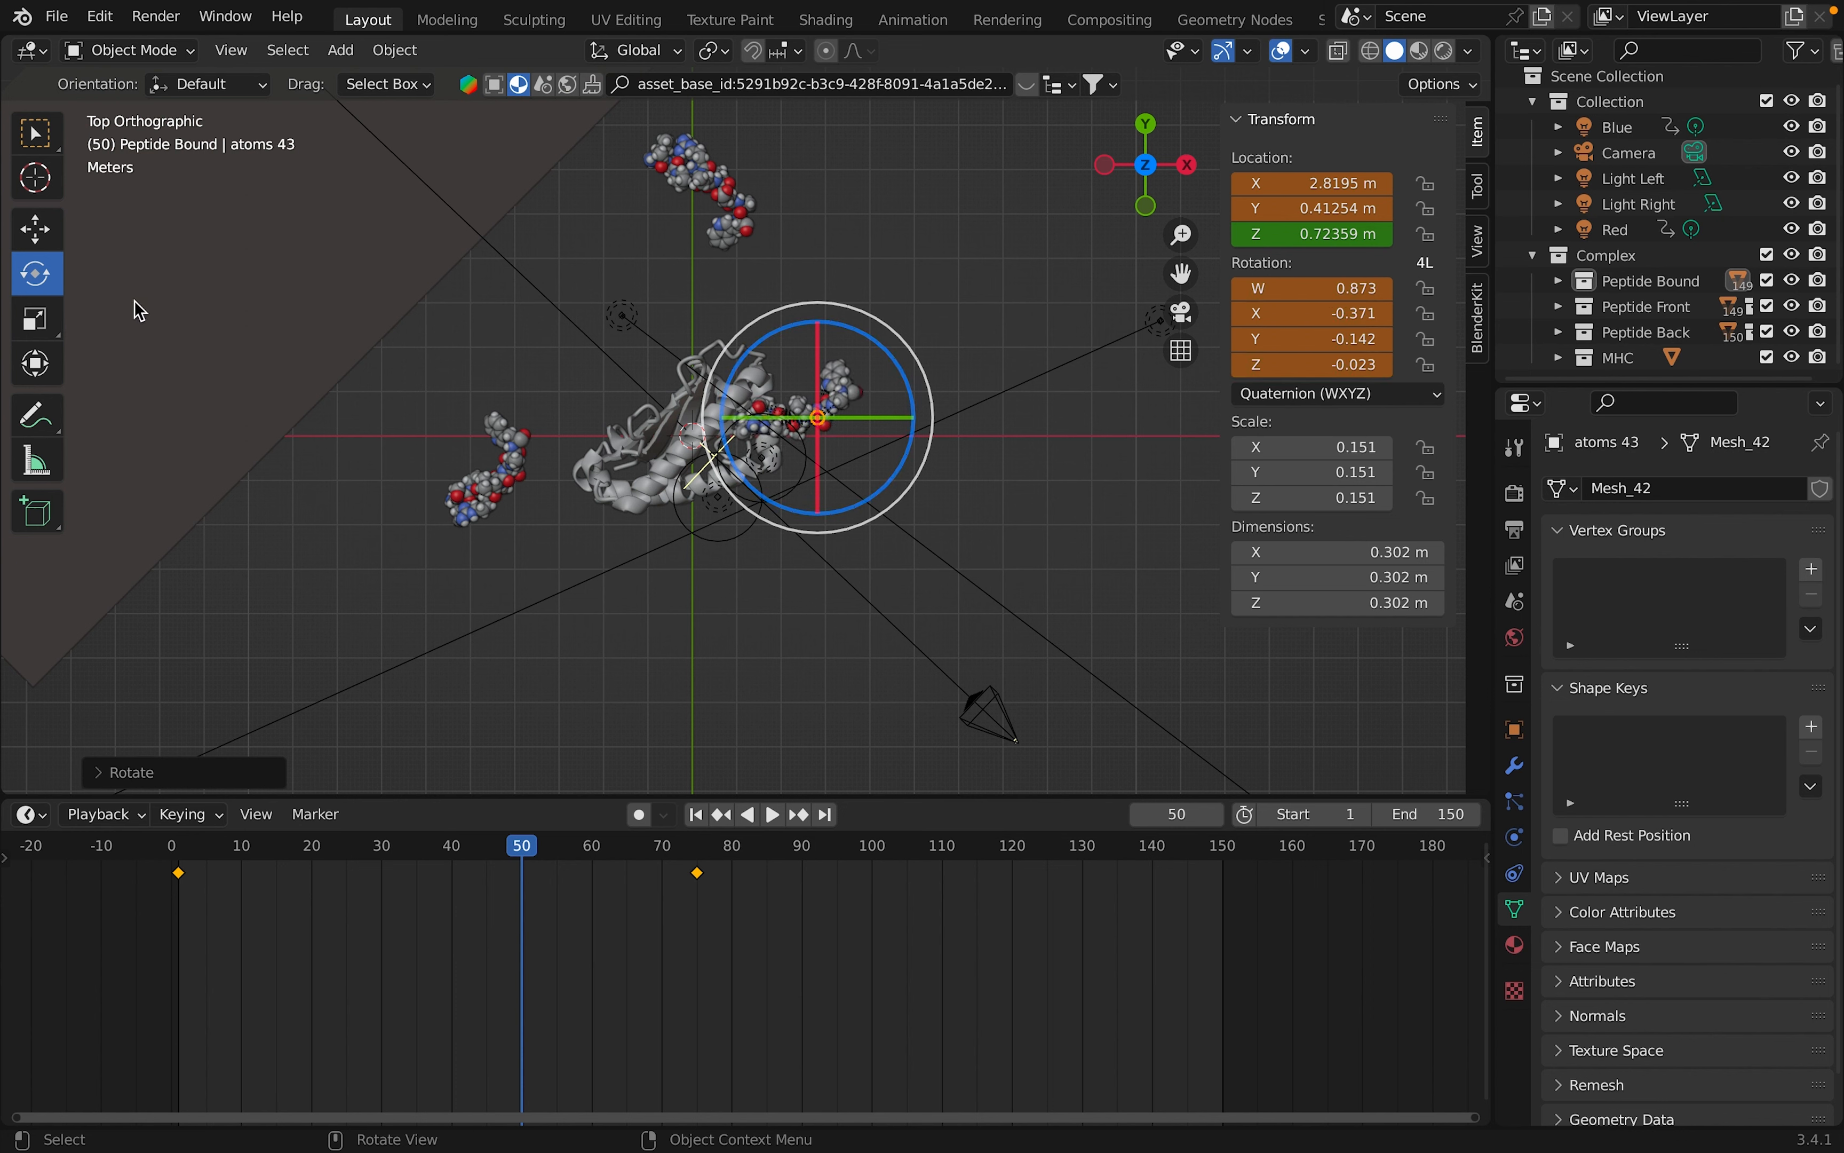
pyautogui.click(25, 240)
pyautogui.moveTo(829, 447); pyautogui.dragTo(815, 446)
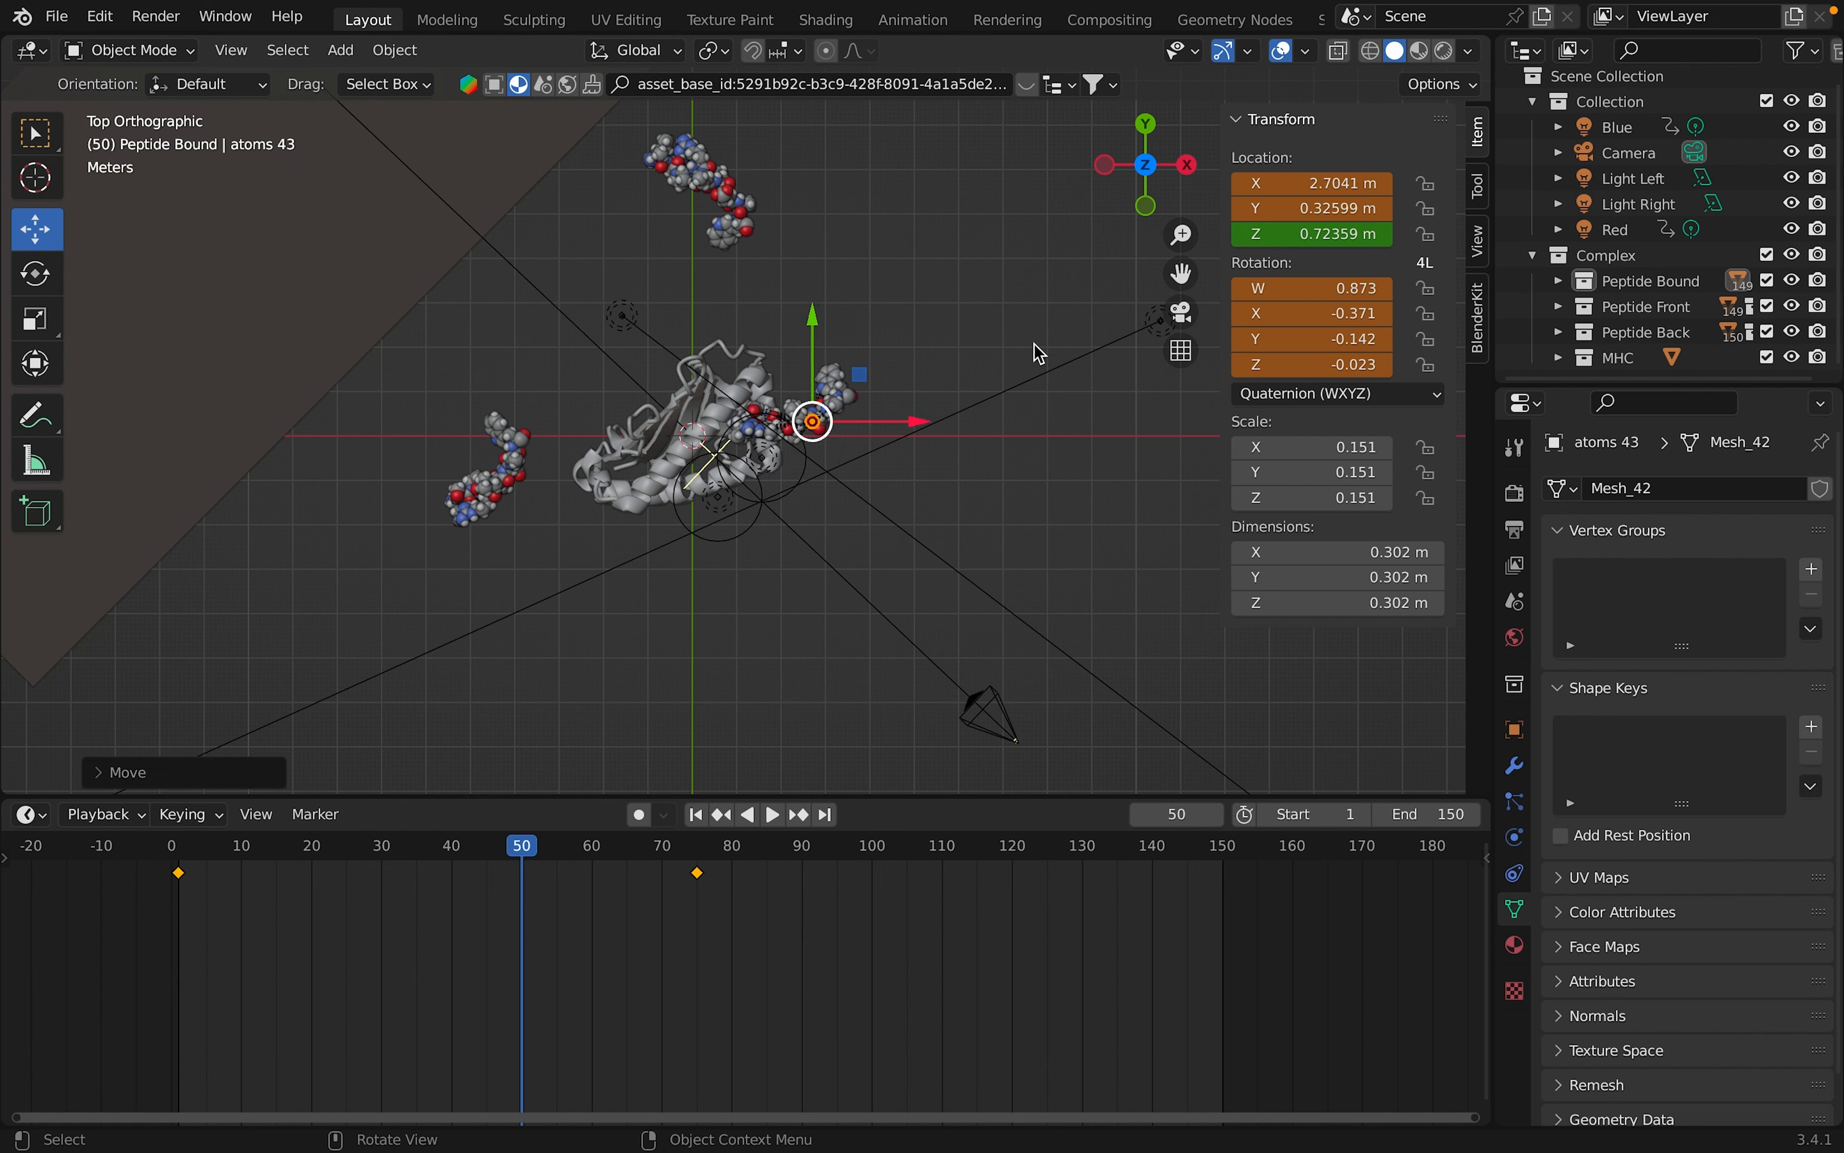
# Insert location and rotation keyframes for atoms 43 at frame 50.
pyautogui.rightClick(1339, 210)
pyautogui.click(1339, 212)
pyautogui.rightClick(1326, 329)
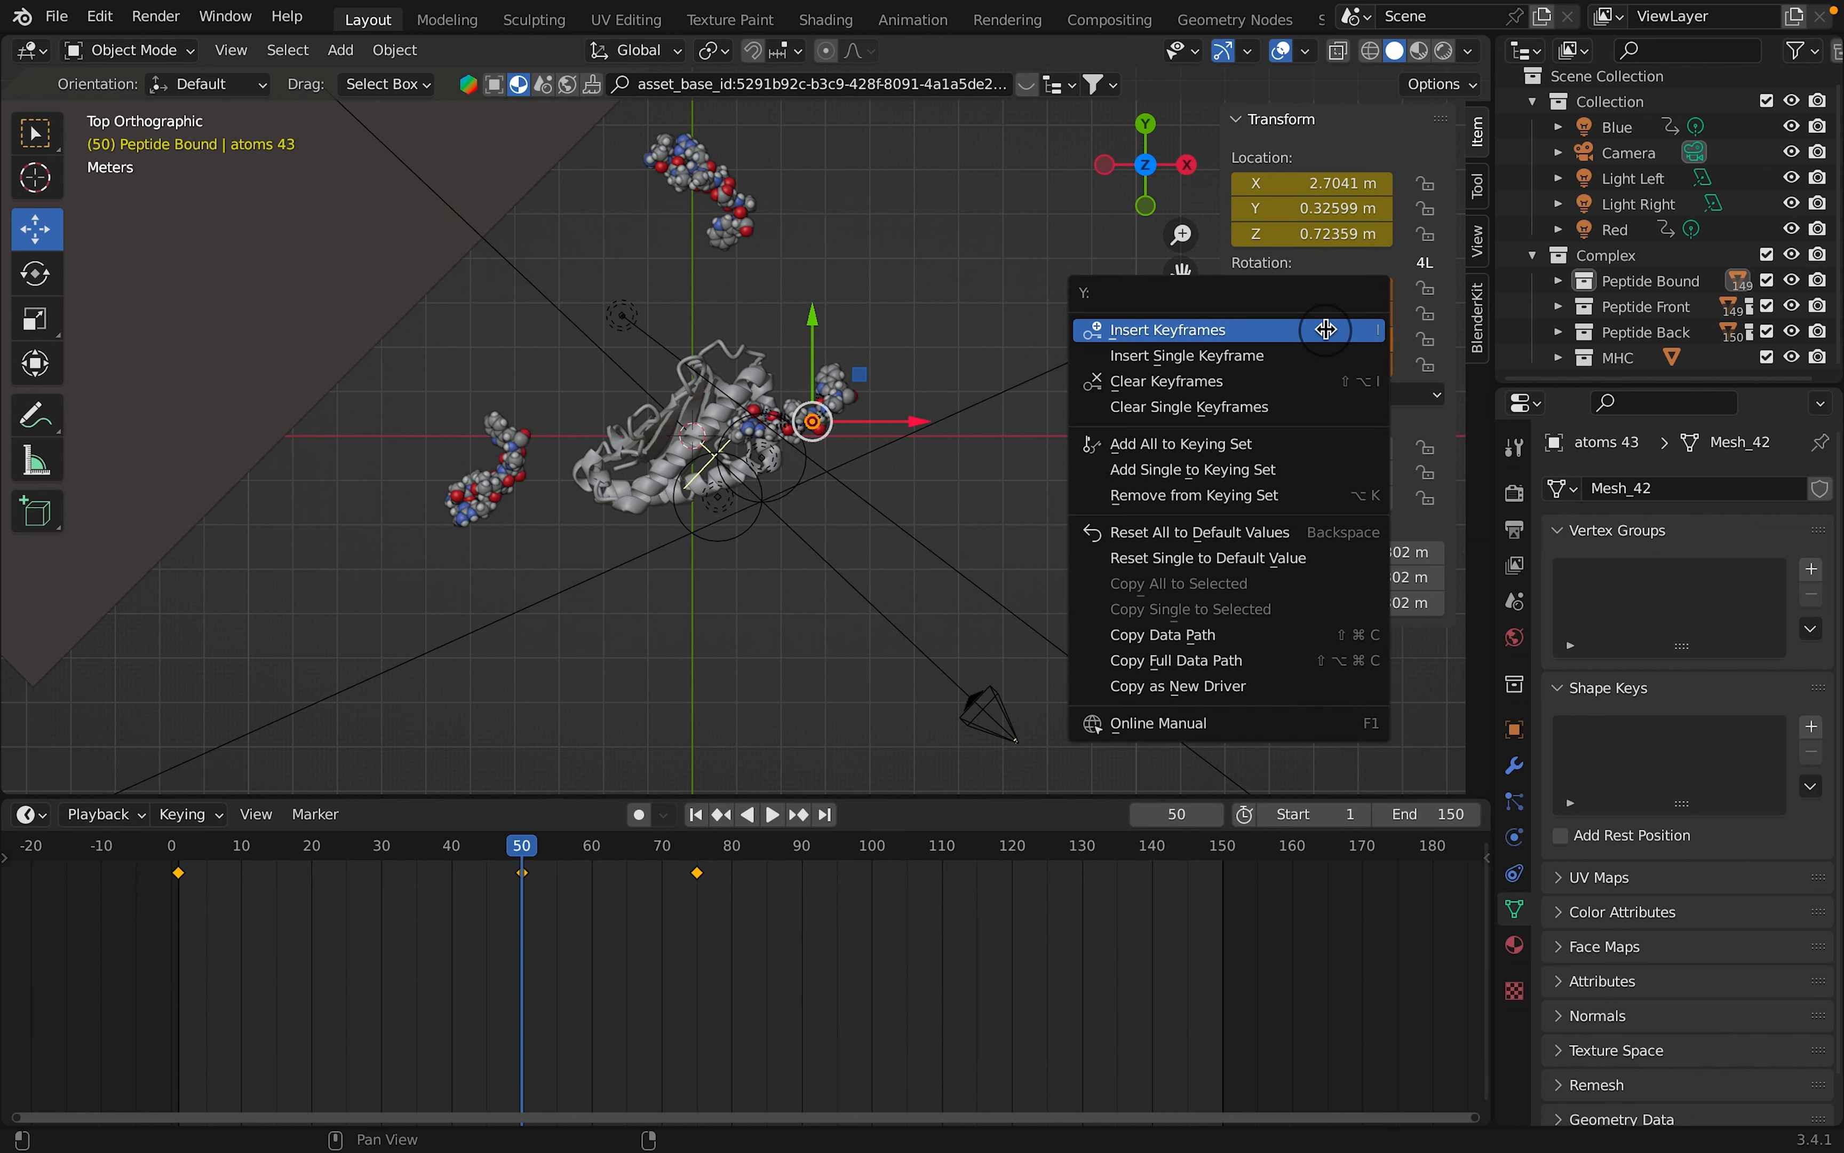
pyautogui.click(1326, 329)
# Review the peptide's motion through the camera by playing and scrubbing from the start to frame 75.
pyautogui.click(1180, 314)
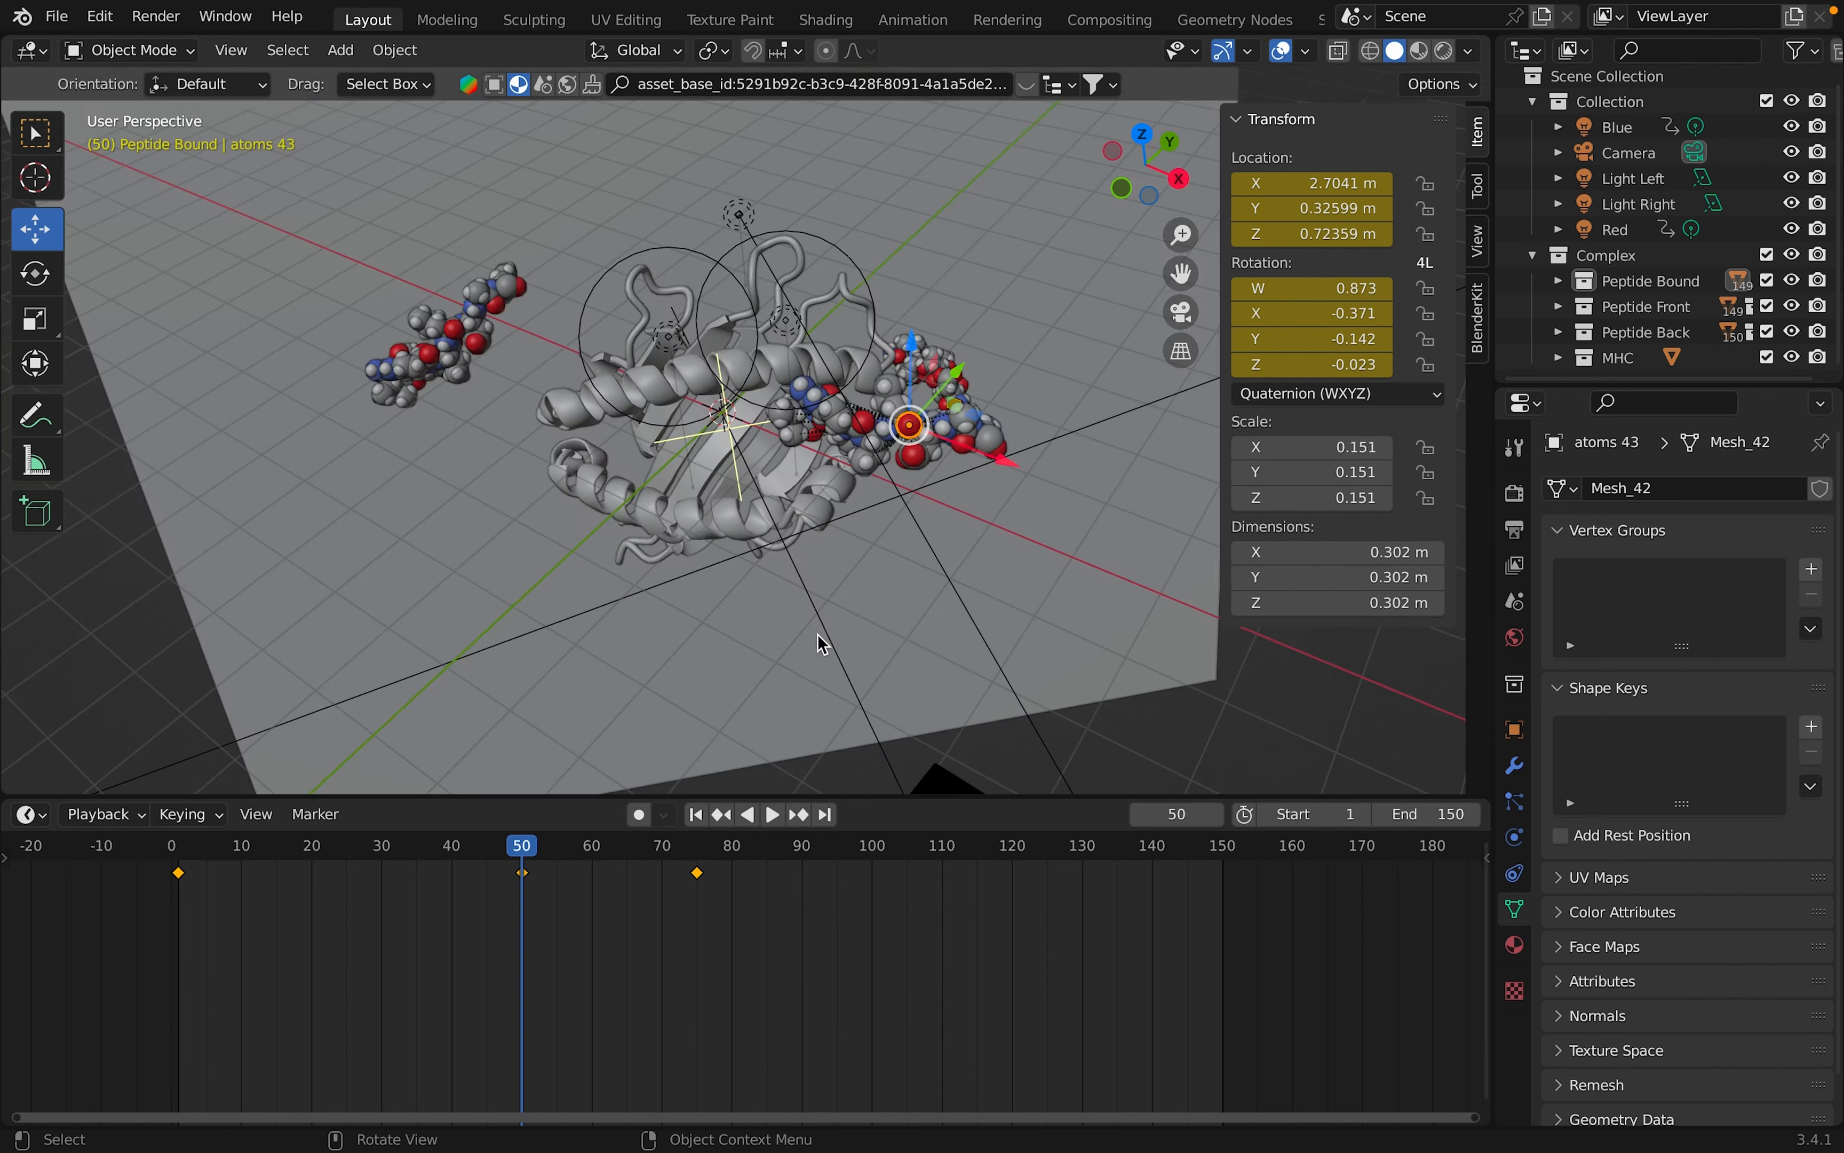
pyautogui.moveTo(523, 867); pyautogui.dragTo(182, 877)
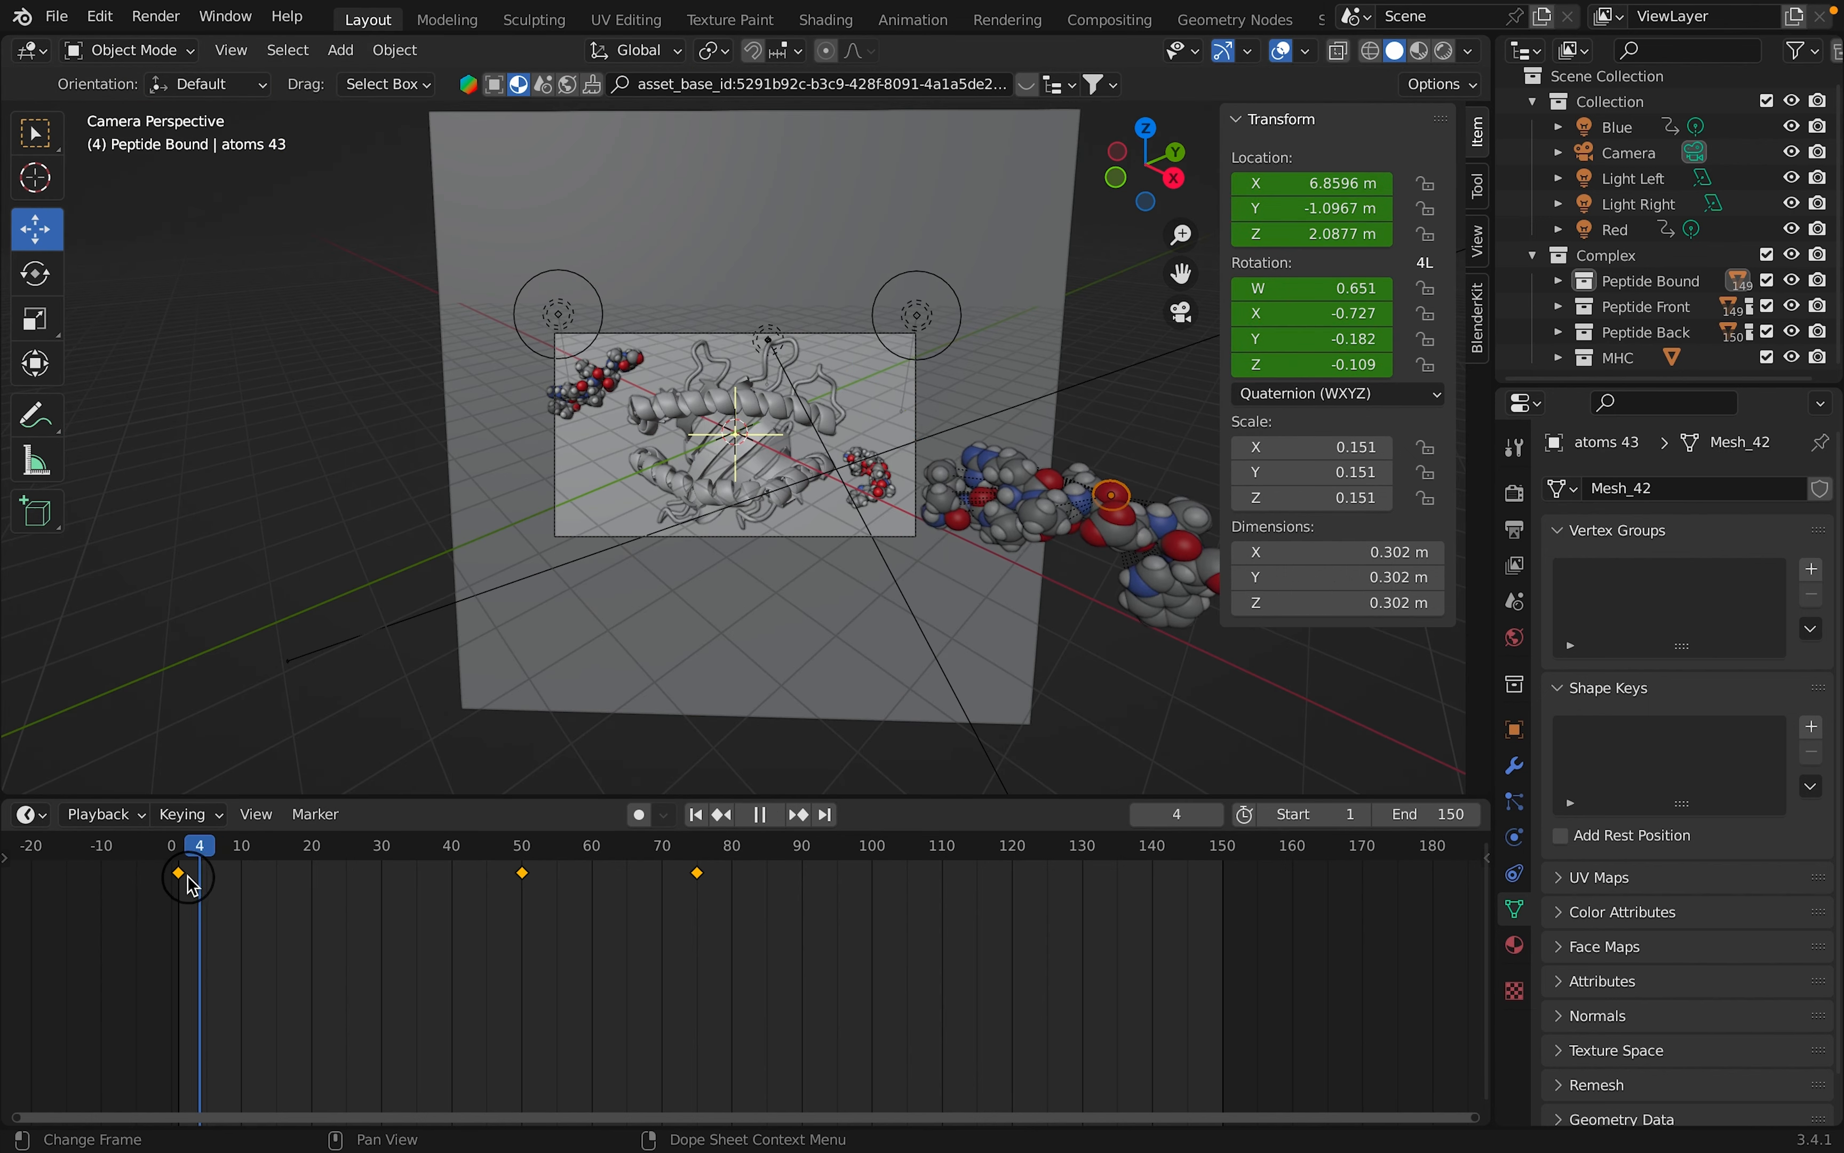
pyautogui.press('space')
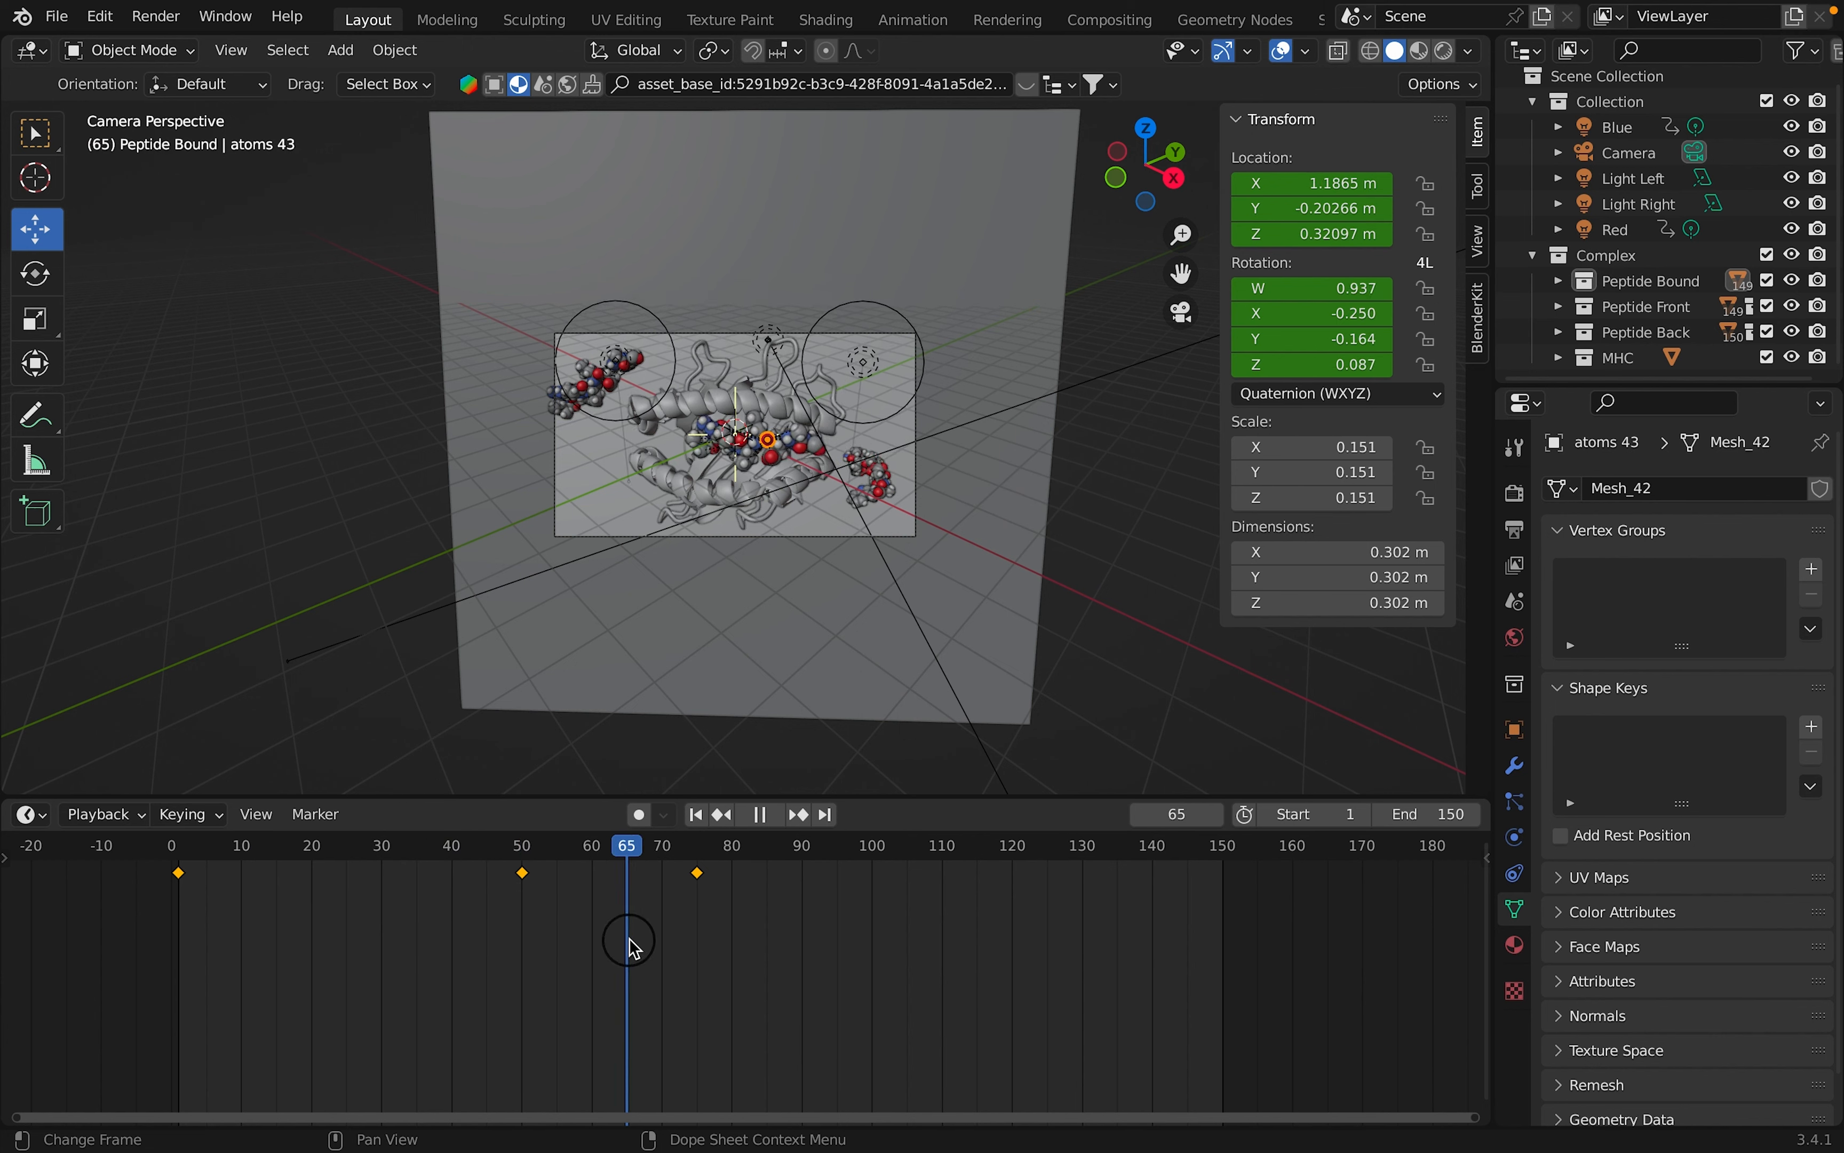
pyautogui.press('space')
pyautogui.moveTo(634, 844); pyautogui.dragTo(698, 907)
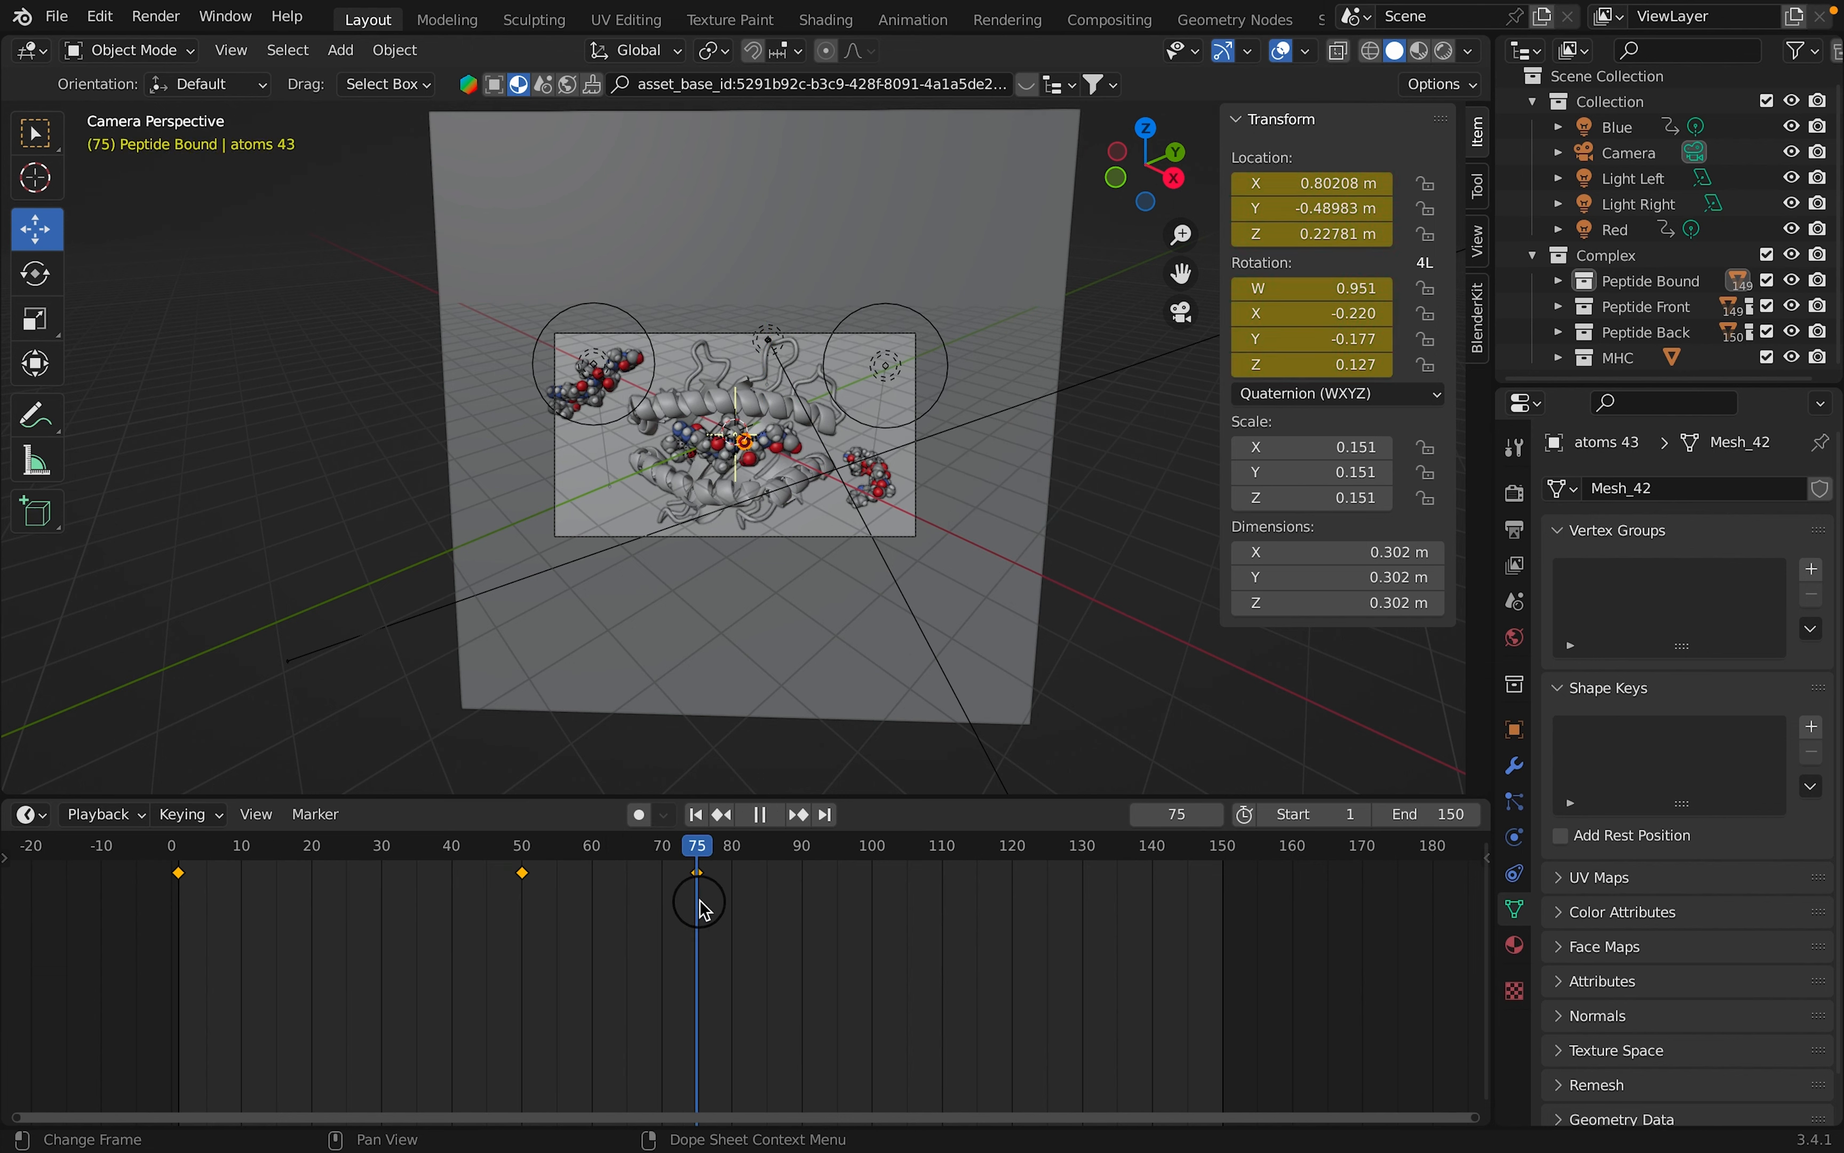
# At frame 68, move the peptide within the binding groove to about X 1.06 m, Y -0.12 m, Z 0.19 m, clear of the helices.
pyautogui.scroll(4, 808, 537)
pyautogui.scroll(2, 787, 531)
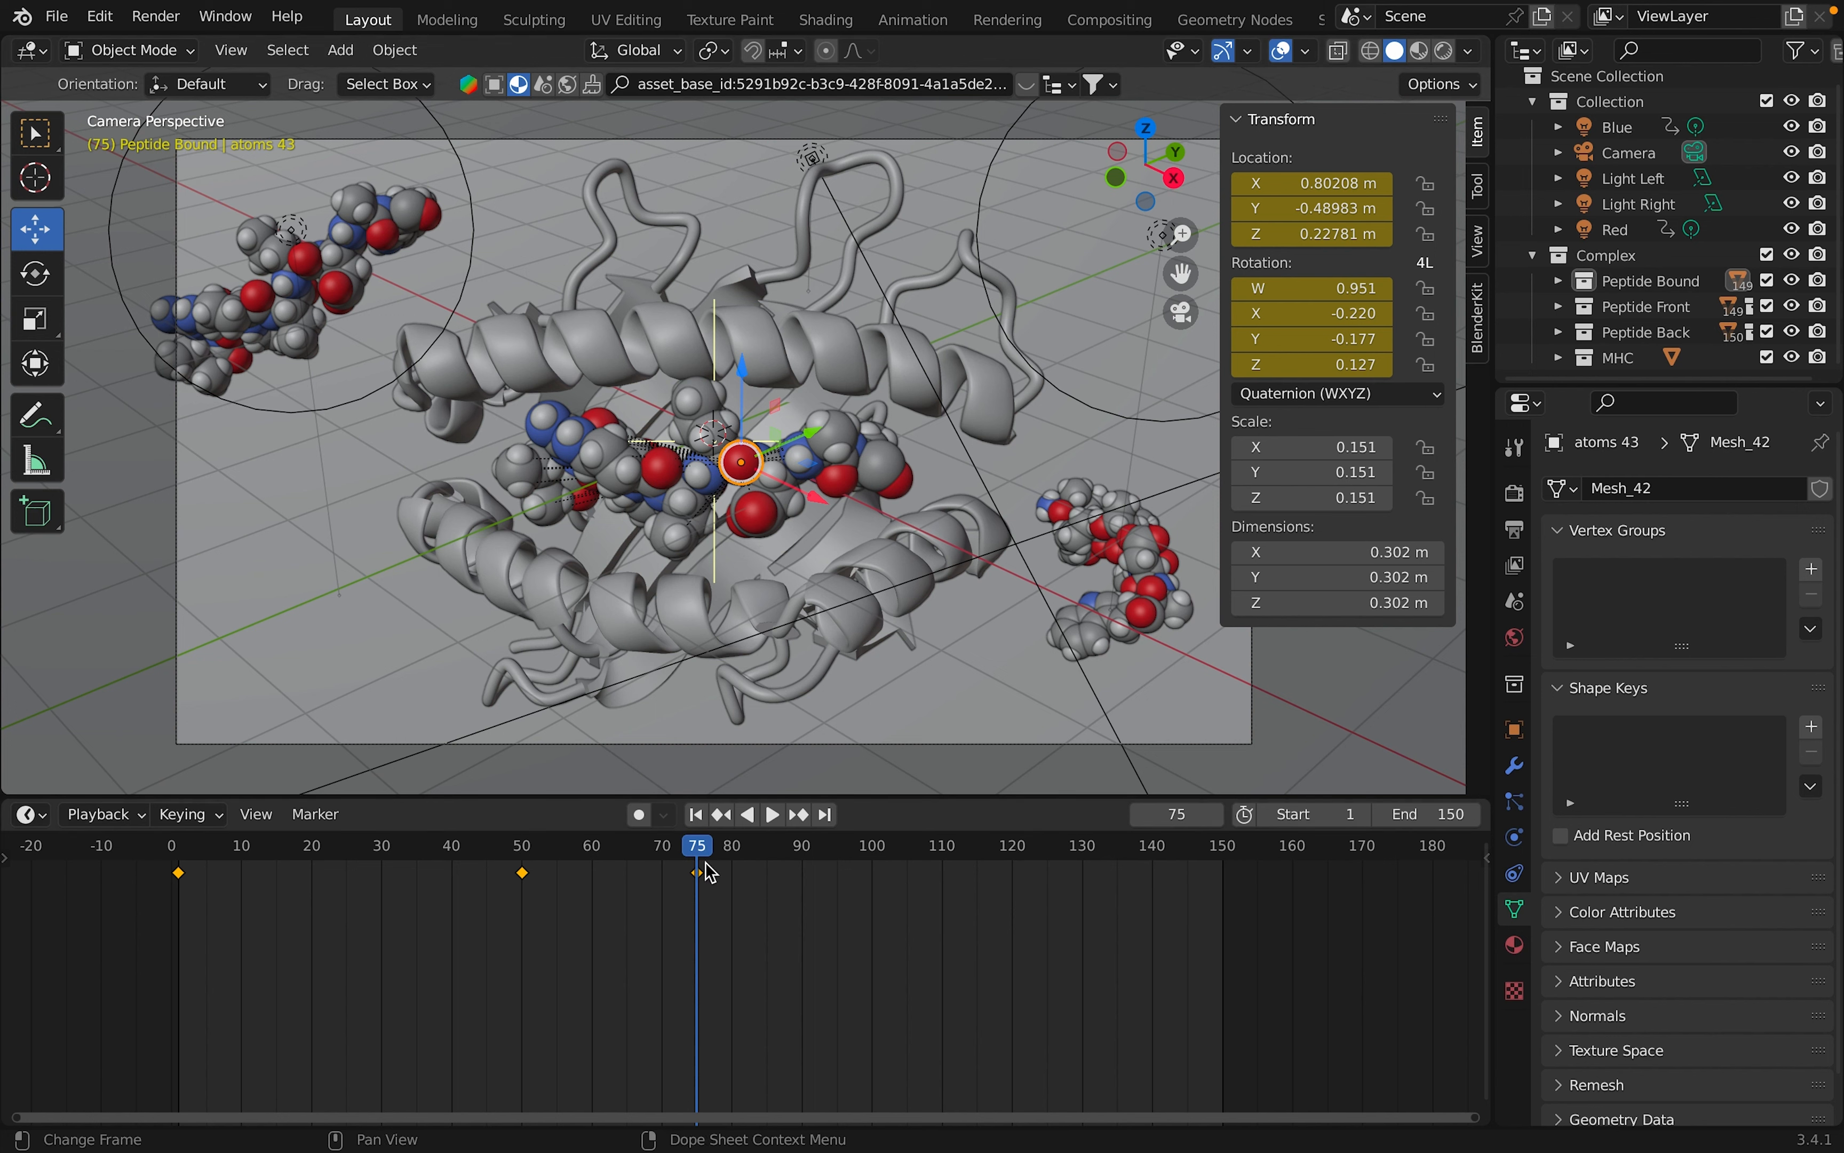
pyautogui.moveTo(702, 858); pyautogui.dragTo(649, 862)
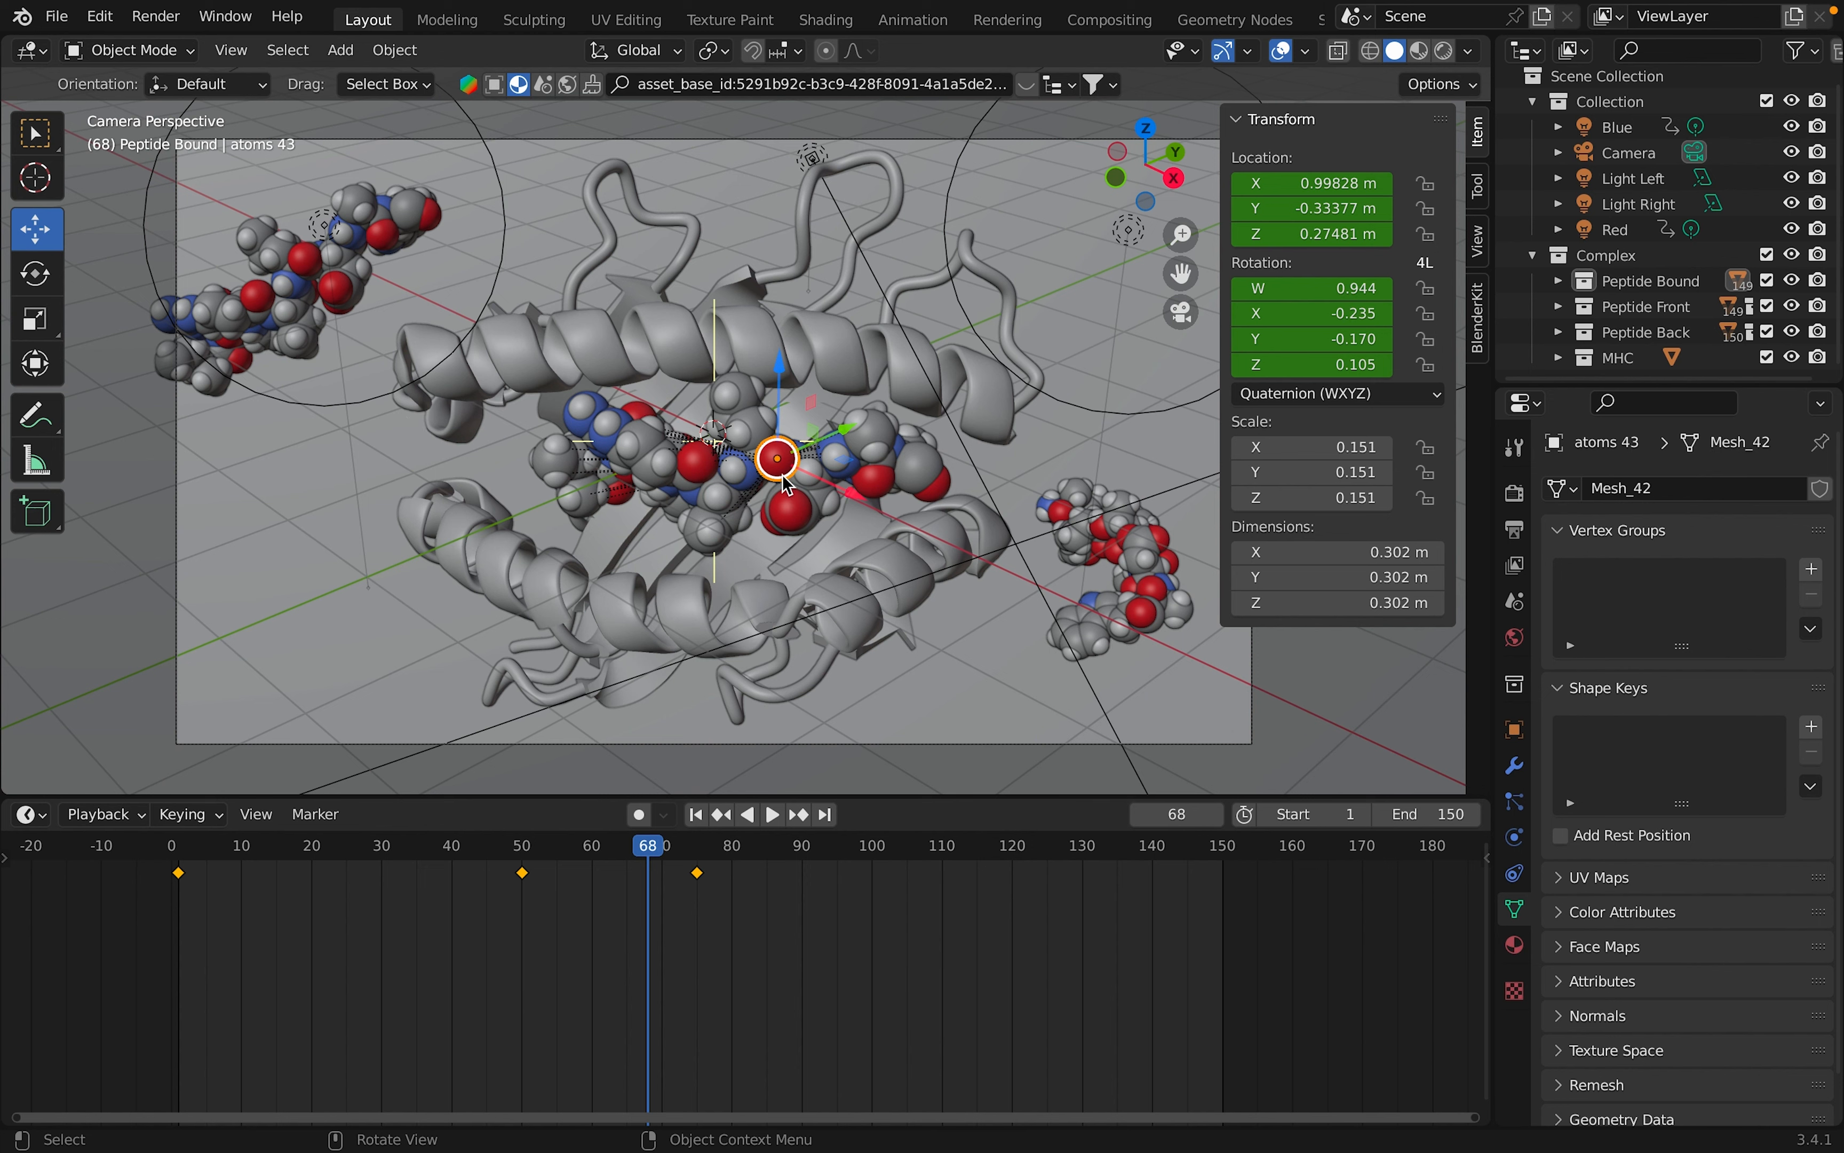
pyautogui.moveTo(782, 475); pyautogui.dragTo(788, 492)
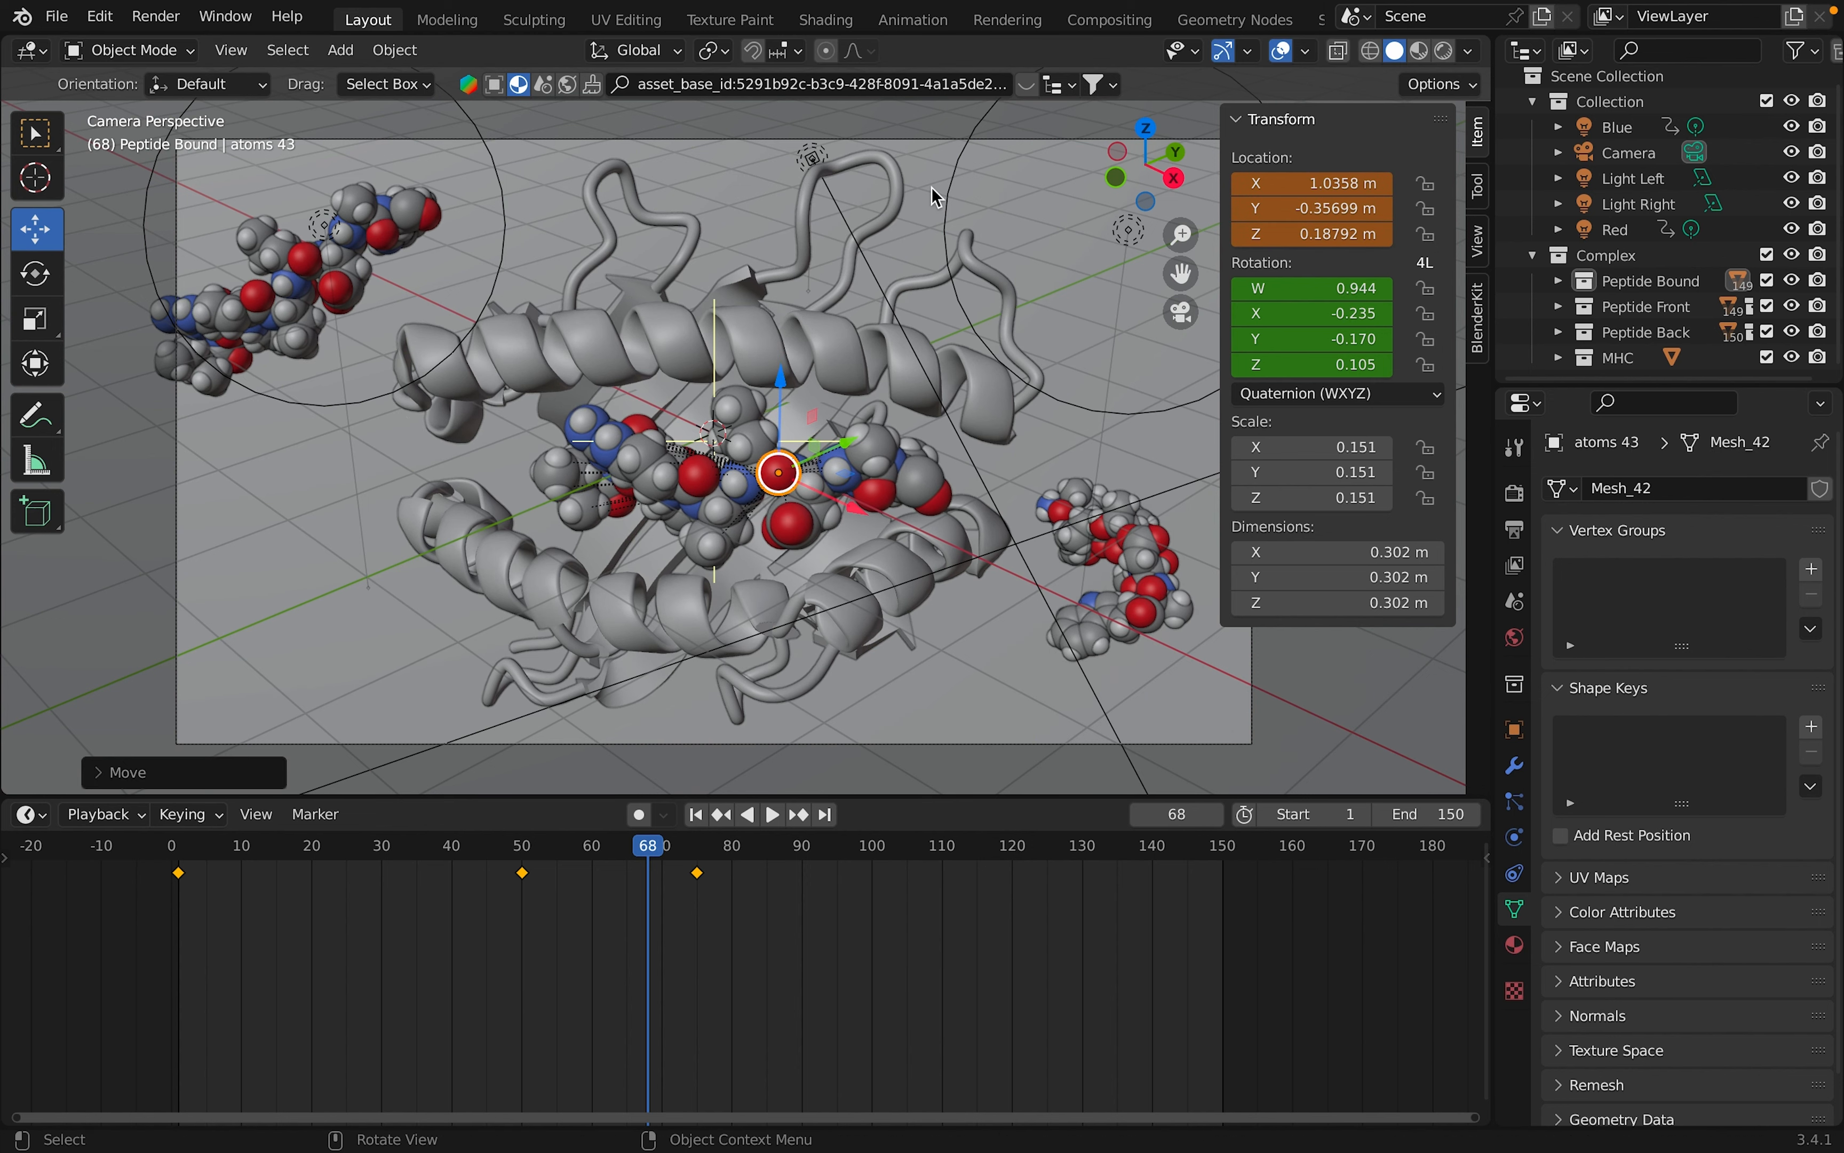
pyautogui.click(1145, 127)
pyautogui.scroll(8, 769, 494)
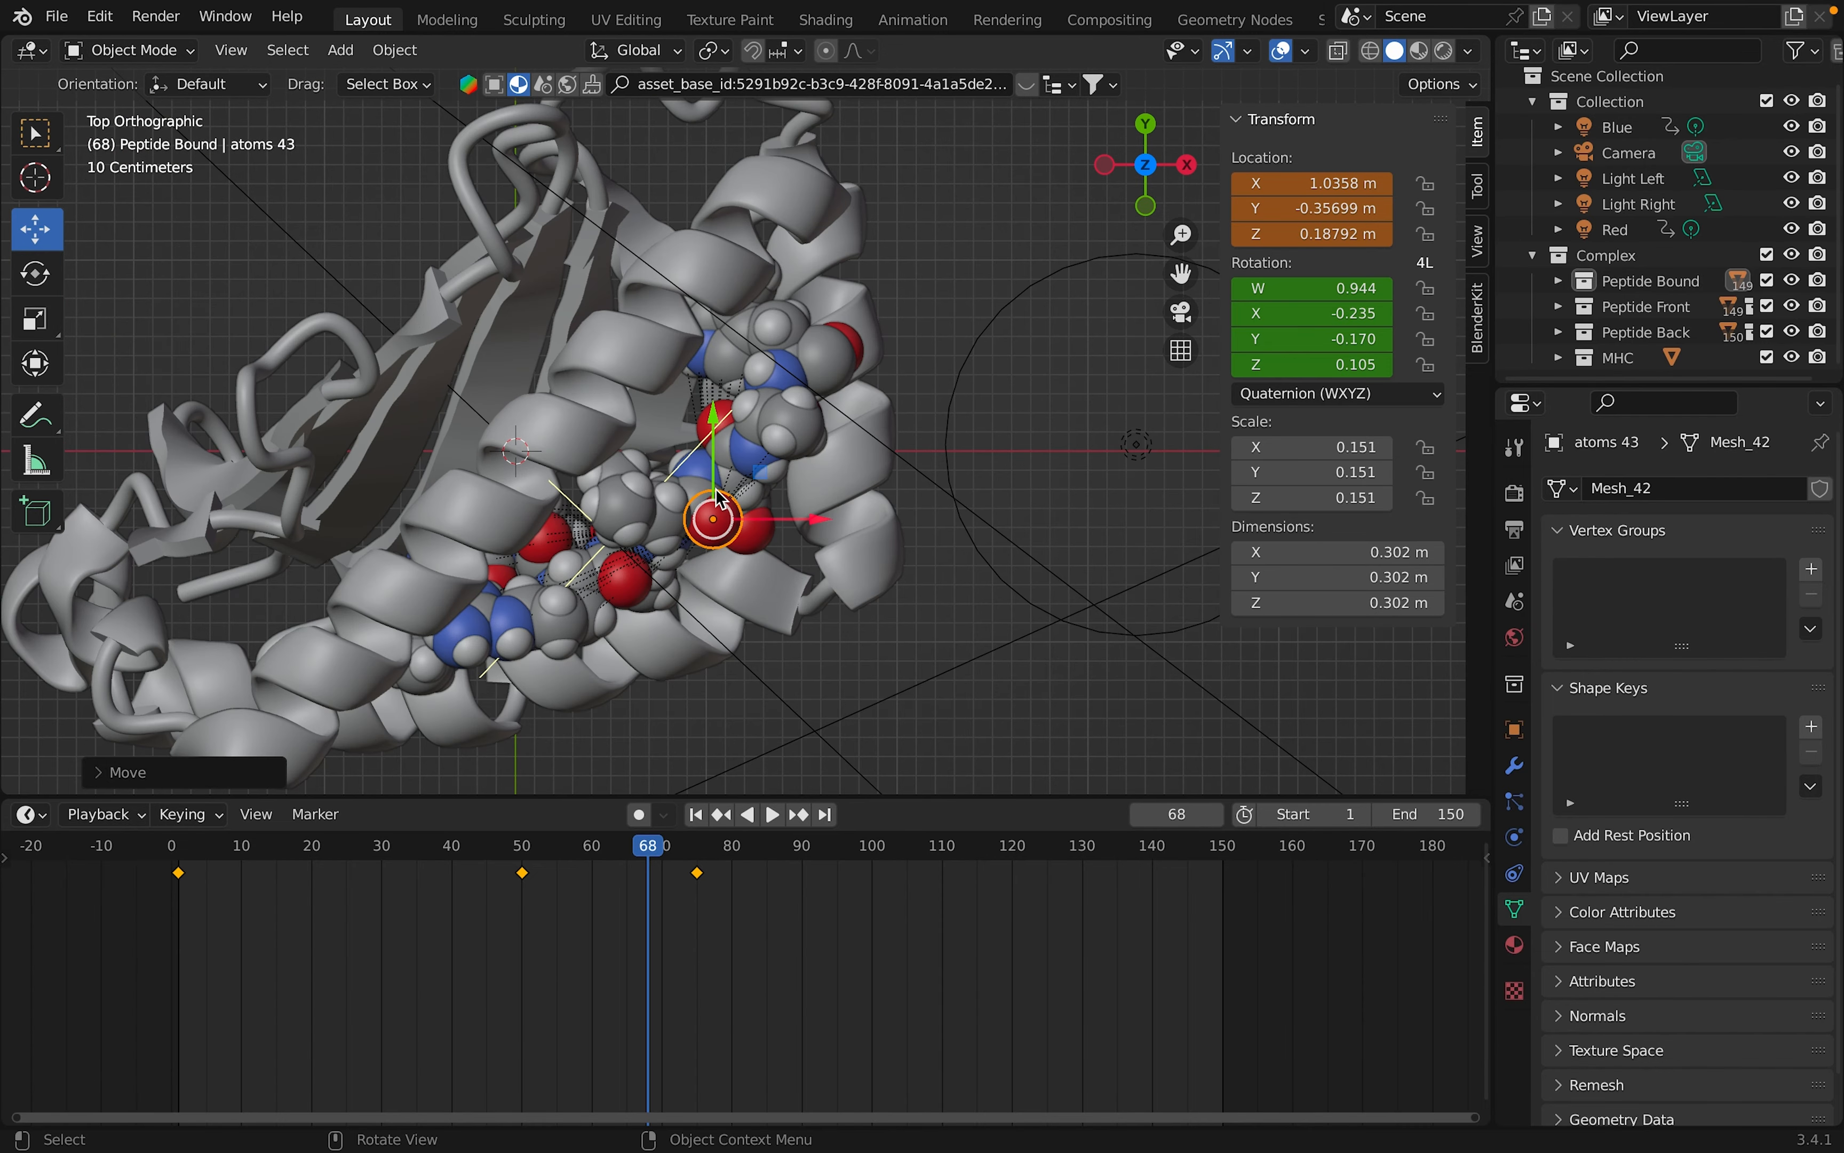
pyautogui.moveTo(726, 499)
pyautogui.mouseDown()
pyautogui.moveTo(728, 442)
pyautogui.moveTo(734, 461)
pyautogui.mouseUp()
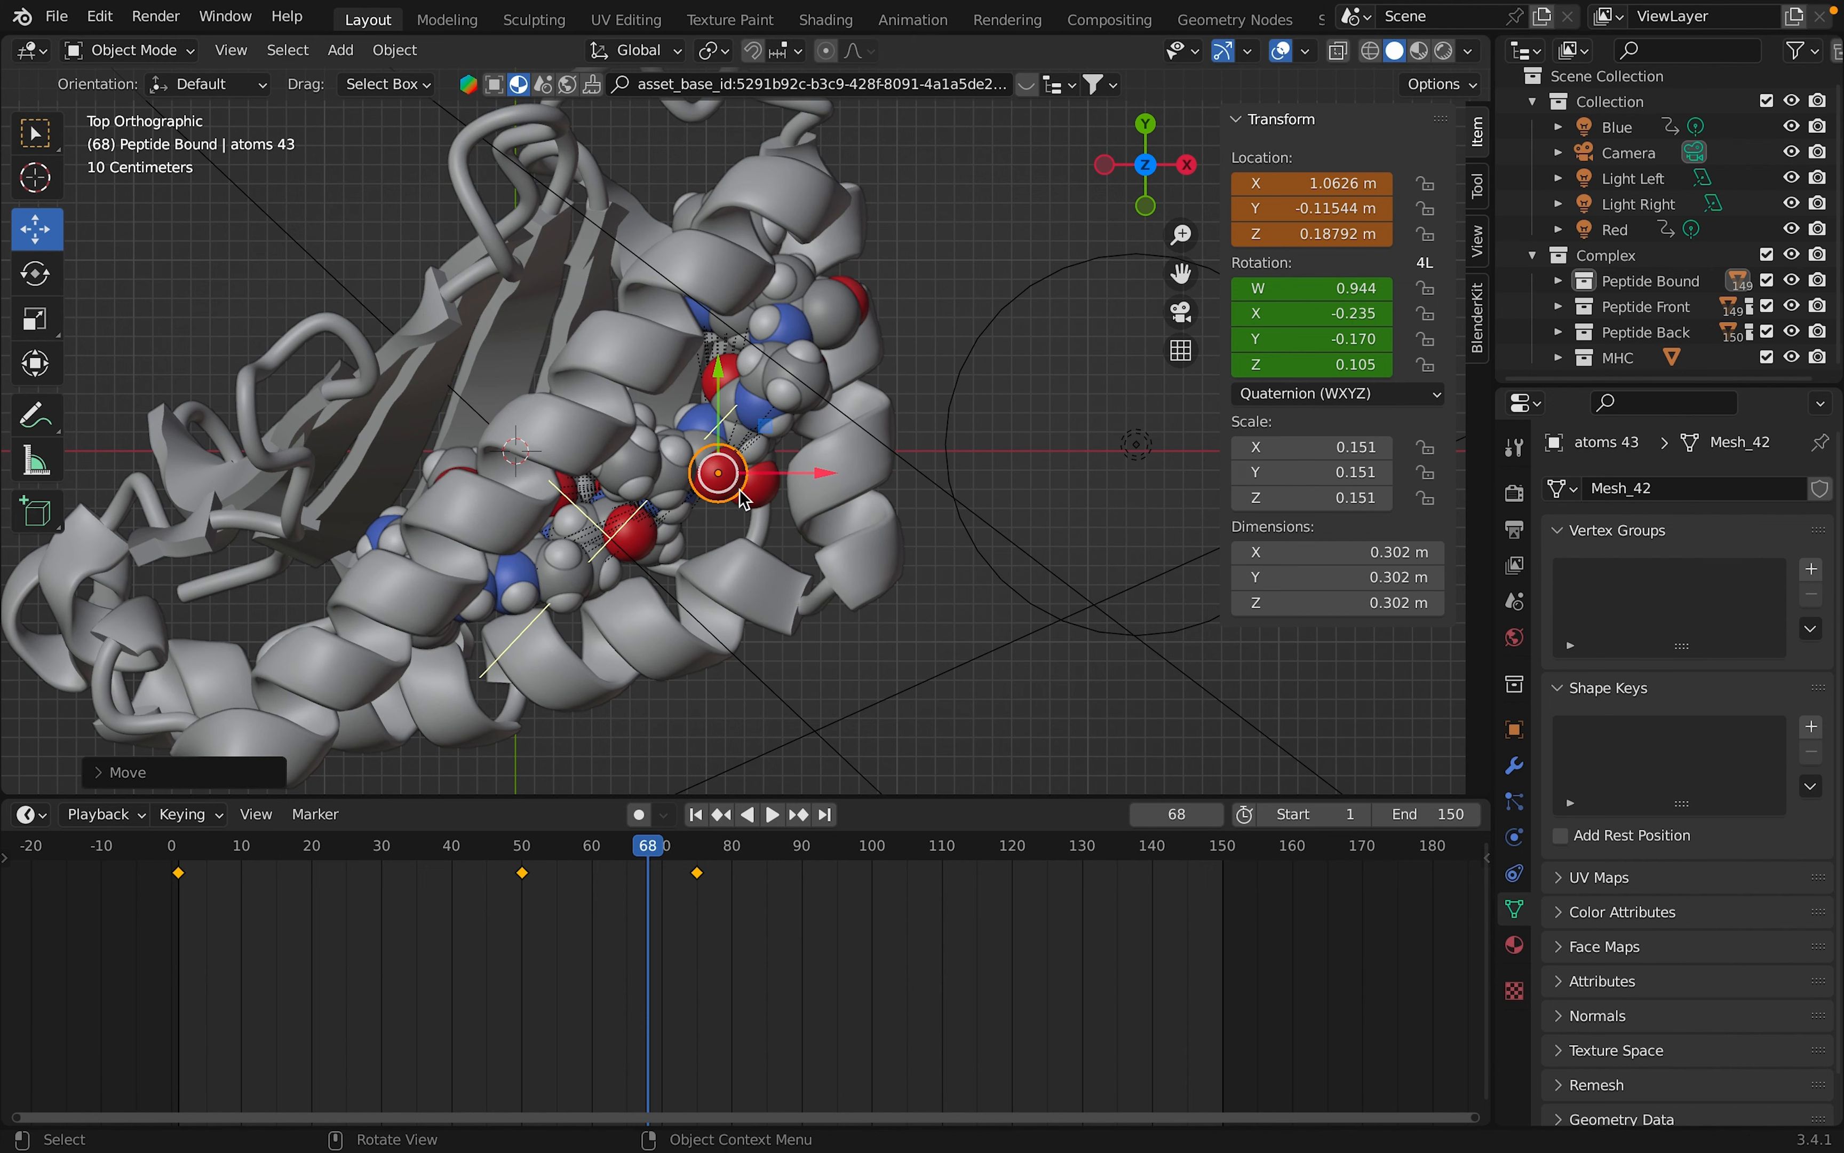
# Rotate the peptide to about W 0.967, X -0.162, Y -0.108, Z 0.110 and lower it to about X 1.10 m, Y -0.15 m, Z 0.08 m.
pyautogui.click(1189, 315)
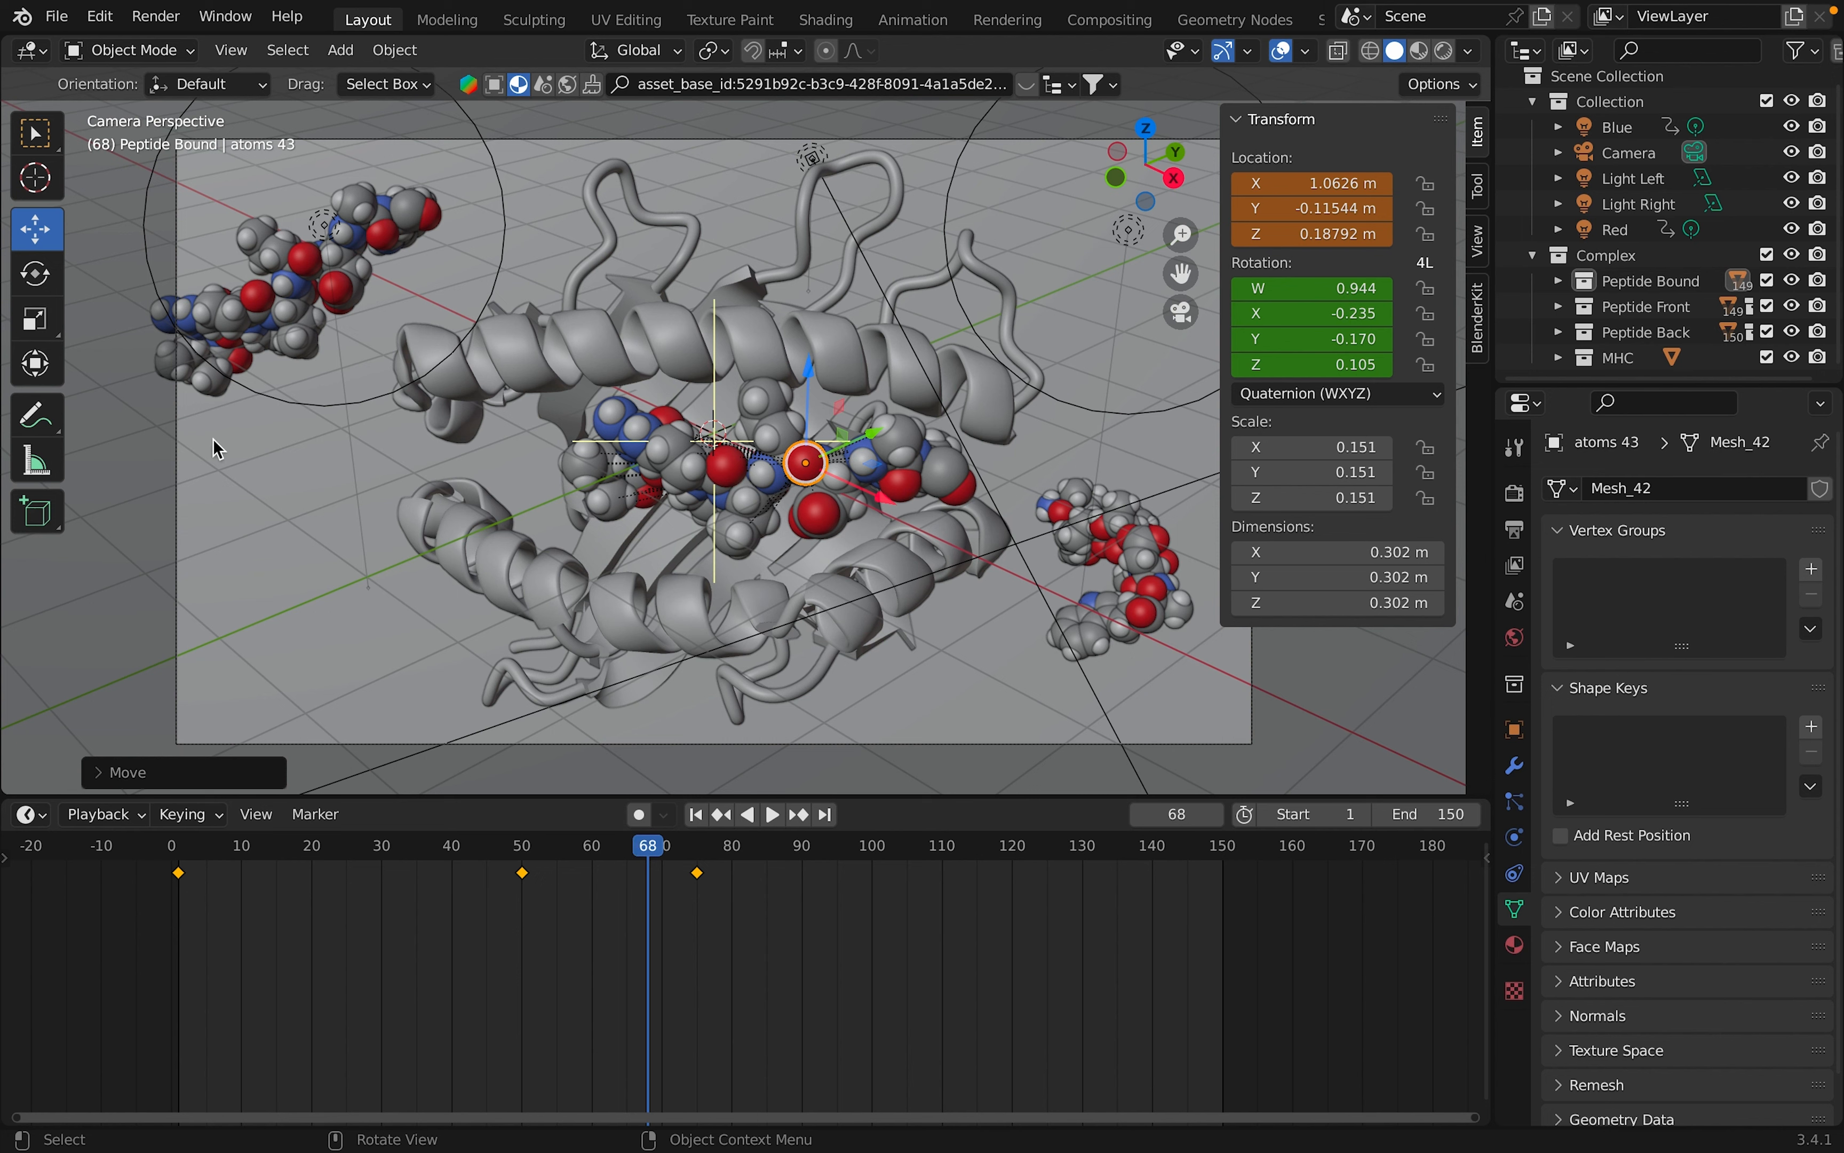
pyautogui.click(35, 273)
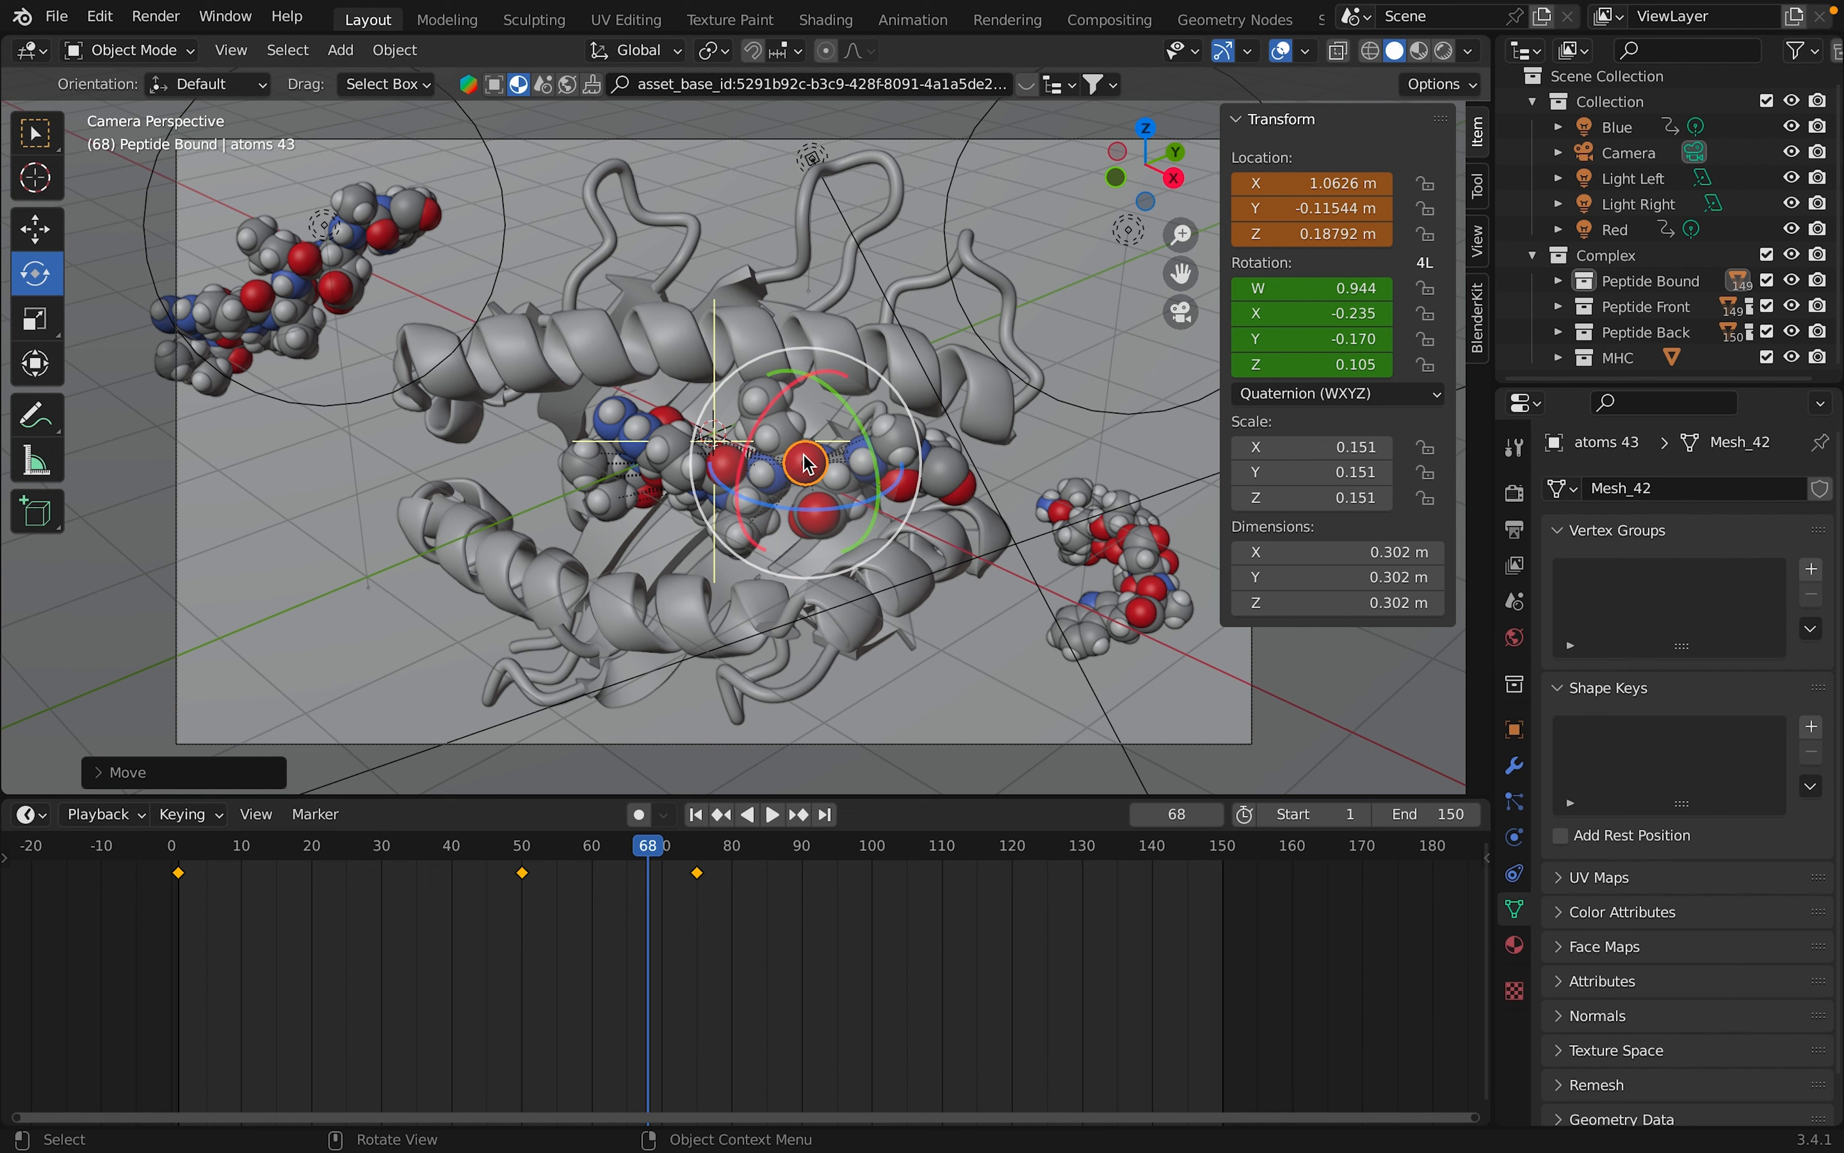
pyautogui.moveTo(804, 465)
pyautogui.mouseDown()
pyautogui.moveTo(816, 453)
pyautogui.moveTo(806, 480)
pyautogui.mouseUp()
pyautogui.click(34, 226)
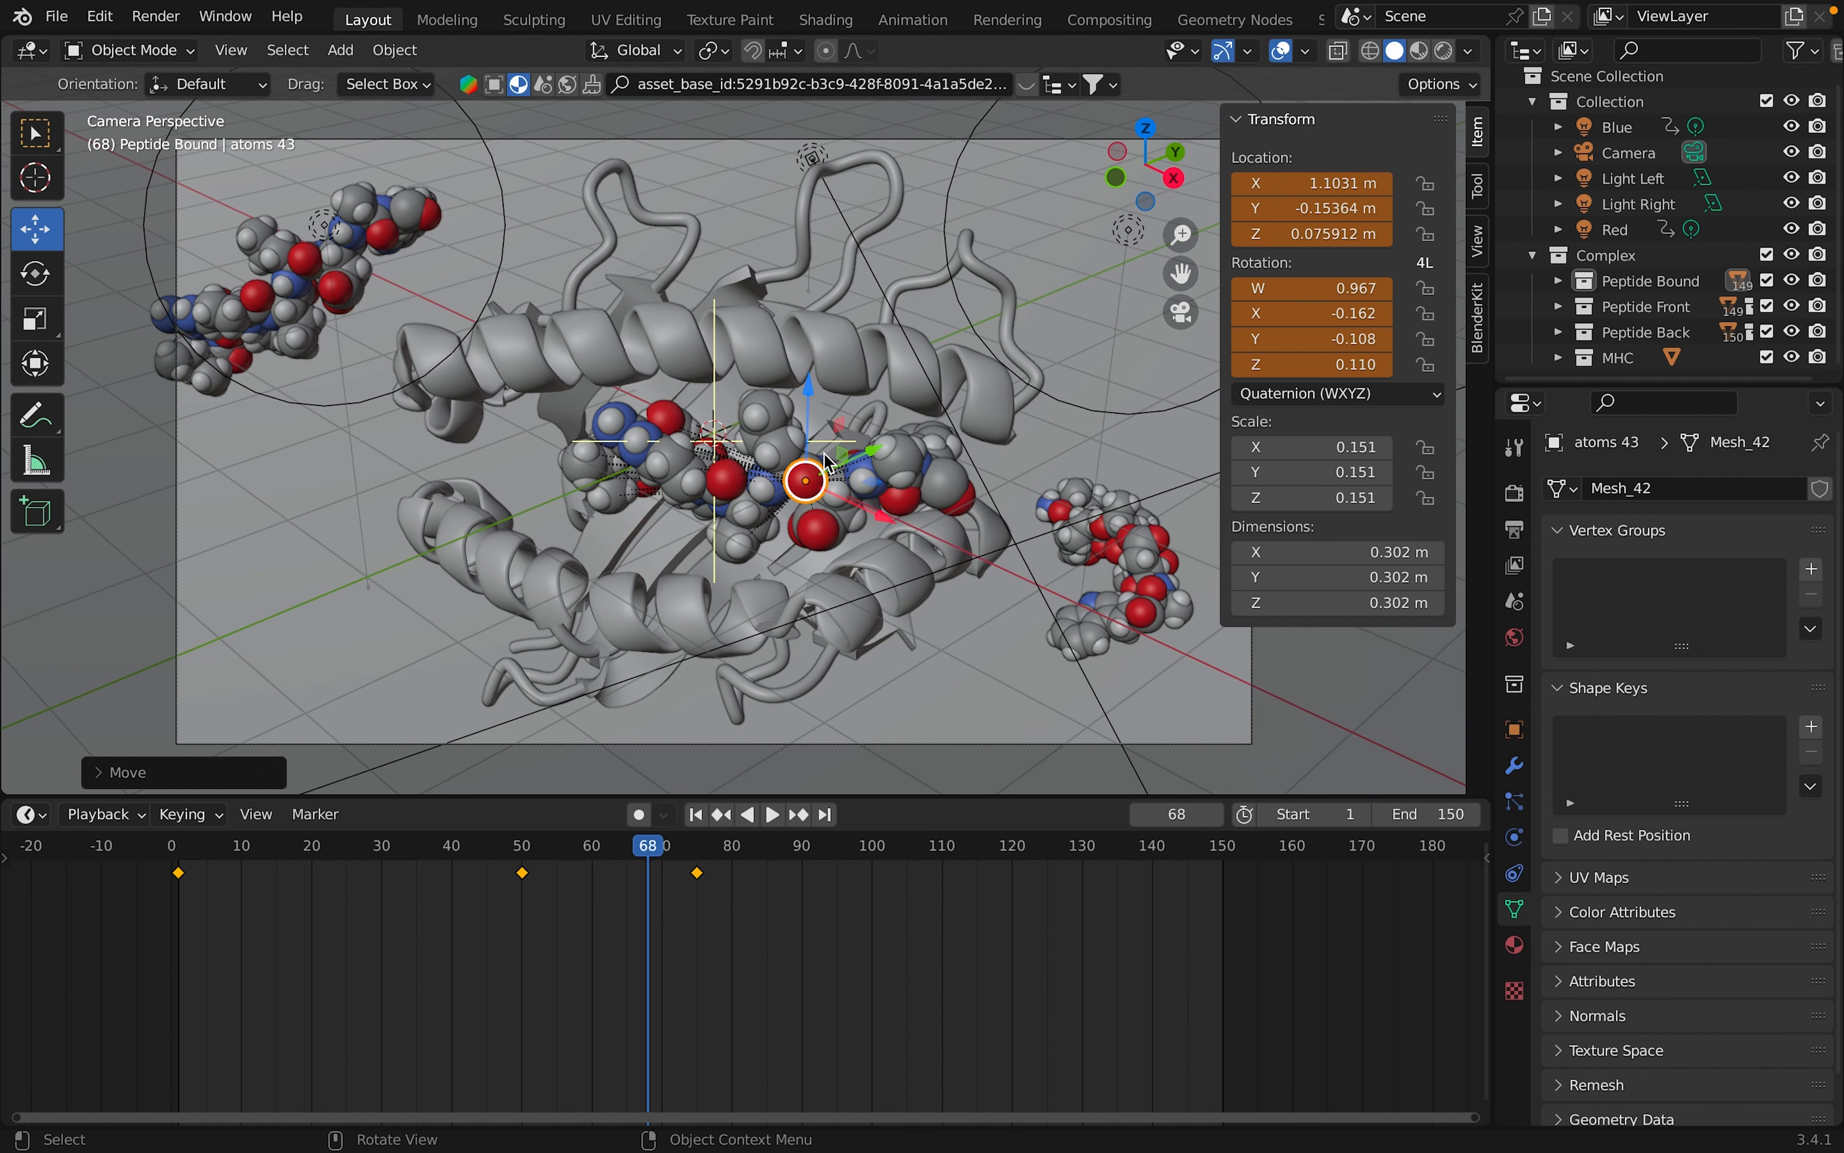
# Insert location and rotation keyframes for atoms 43 at frame 68.
pyautogui.rightClick(1327, 207)
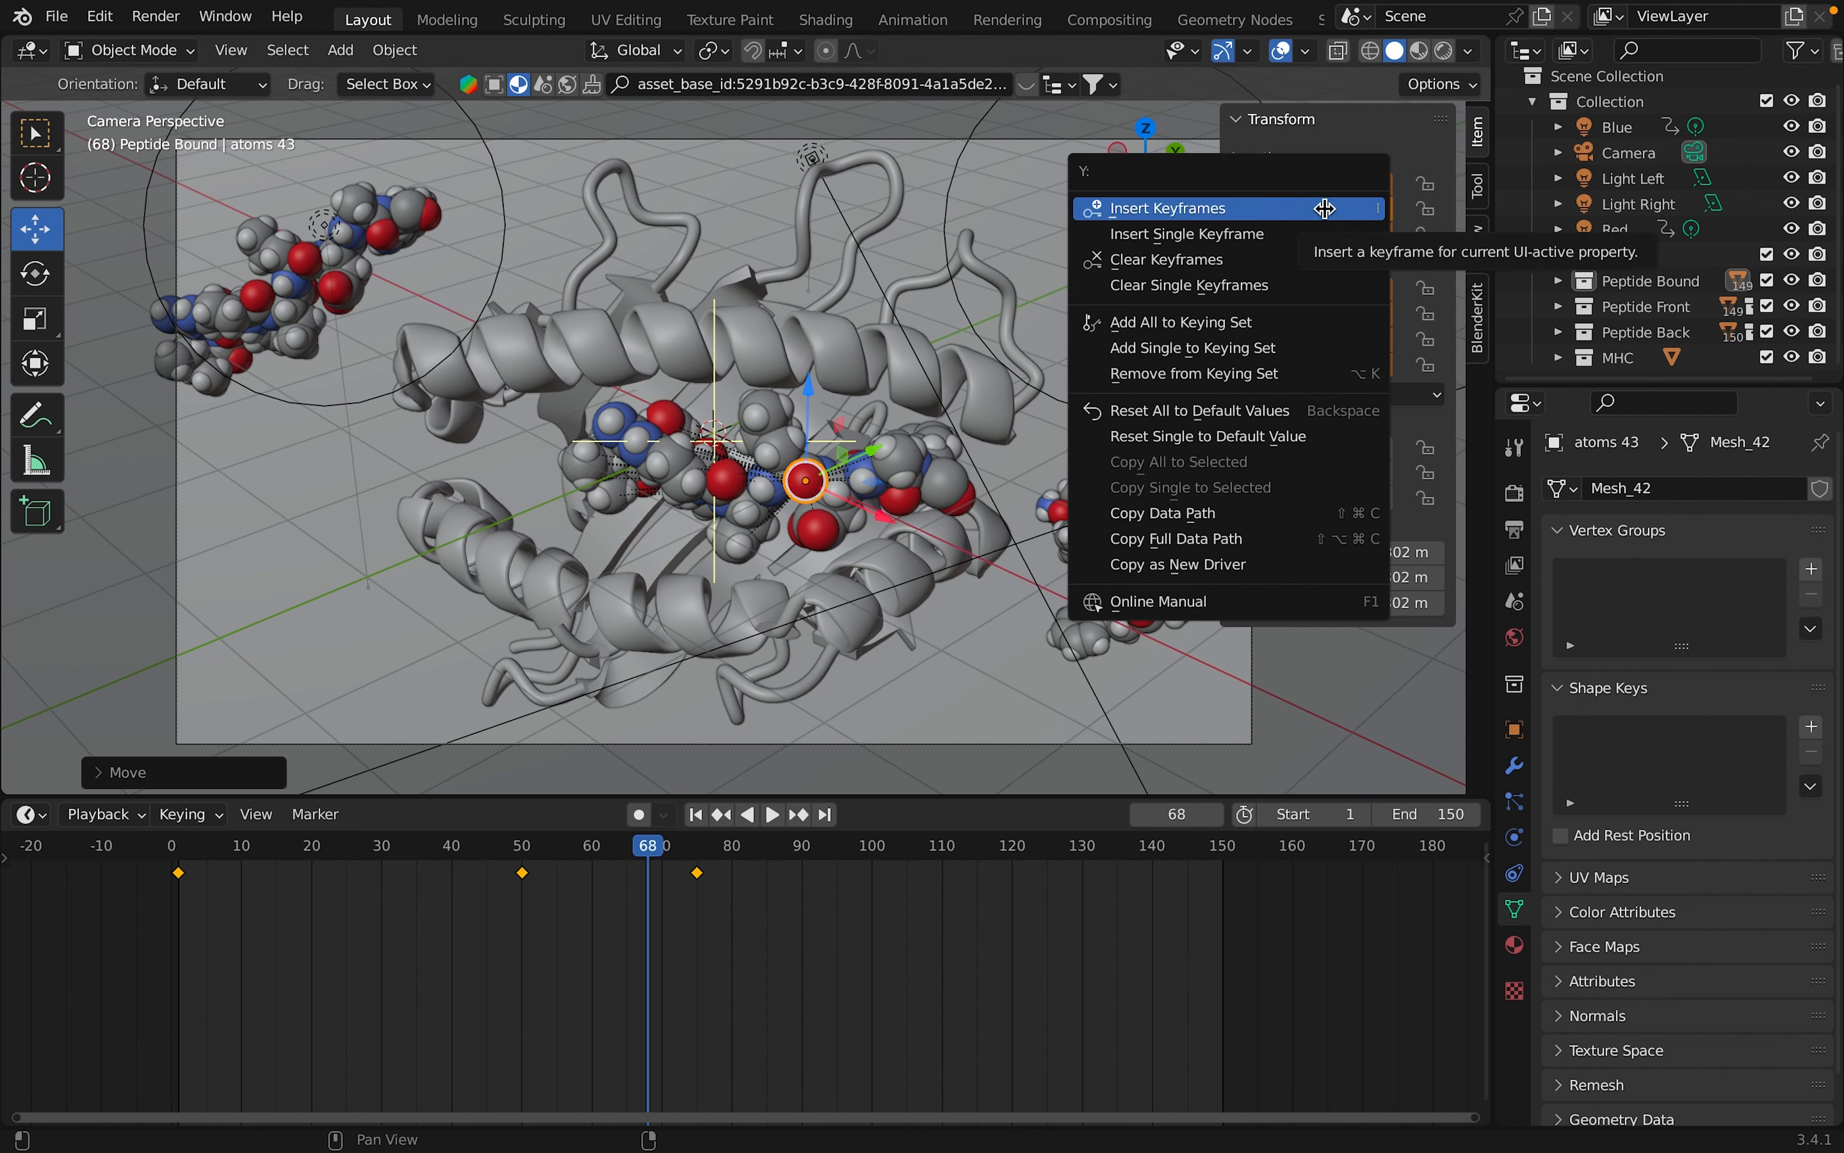
pyautogui.click(1326, 208)
pyautogui.rightClick(1301, 293)
pyautogui.click(1301, 290)
# Check the binding motion with the added keyframes by playing and scrubbing the animation up to frame 80.
pyautogui.moveTo(648, 850); pyautogui.dragTo(149, 924)
pyautogui.scroll(-2, 502, 634)
pyautogui.press('space')
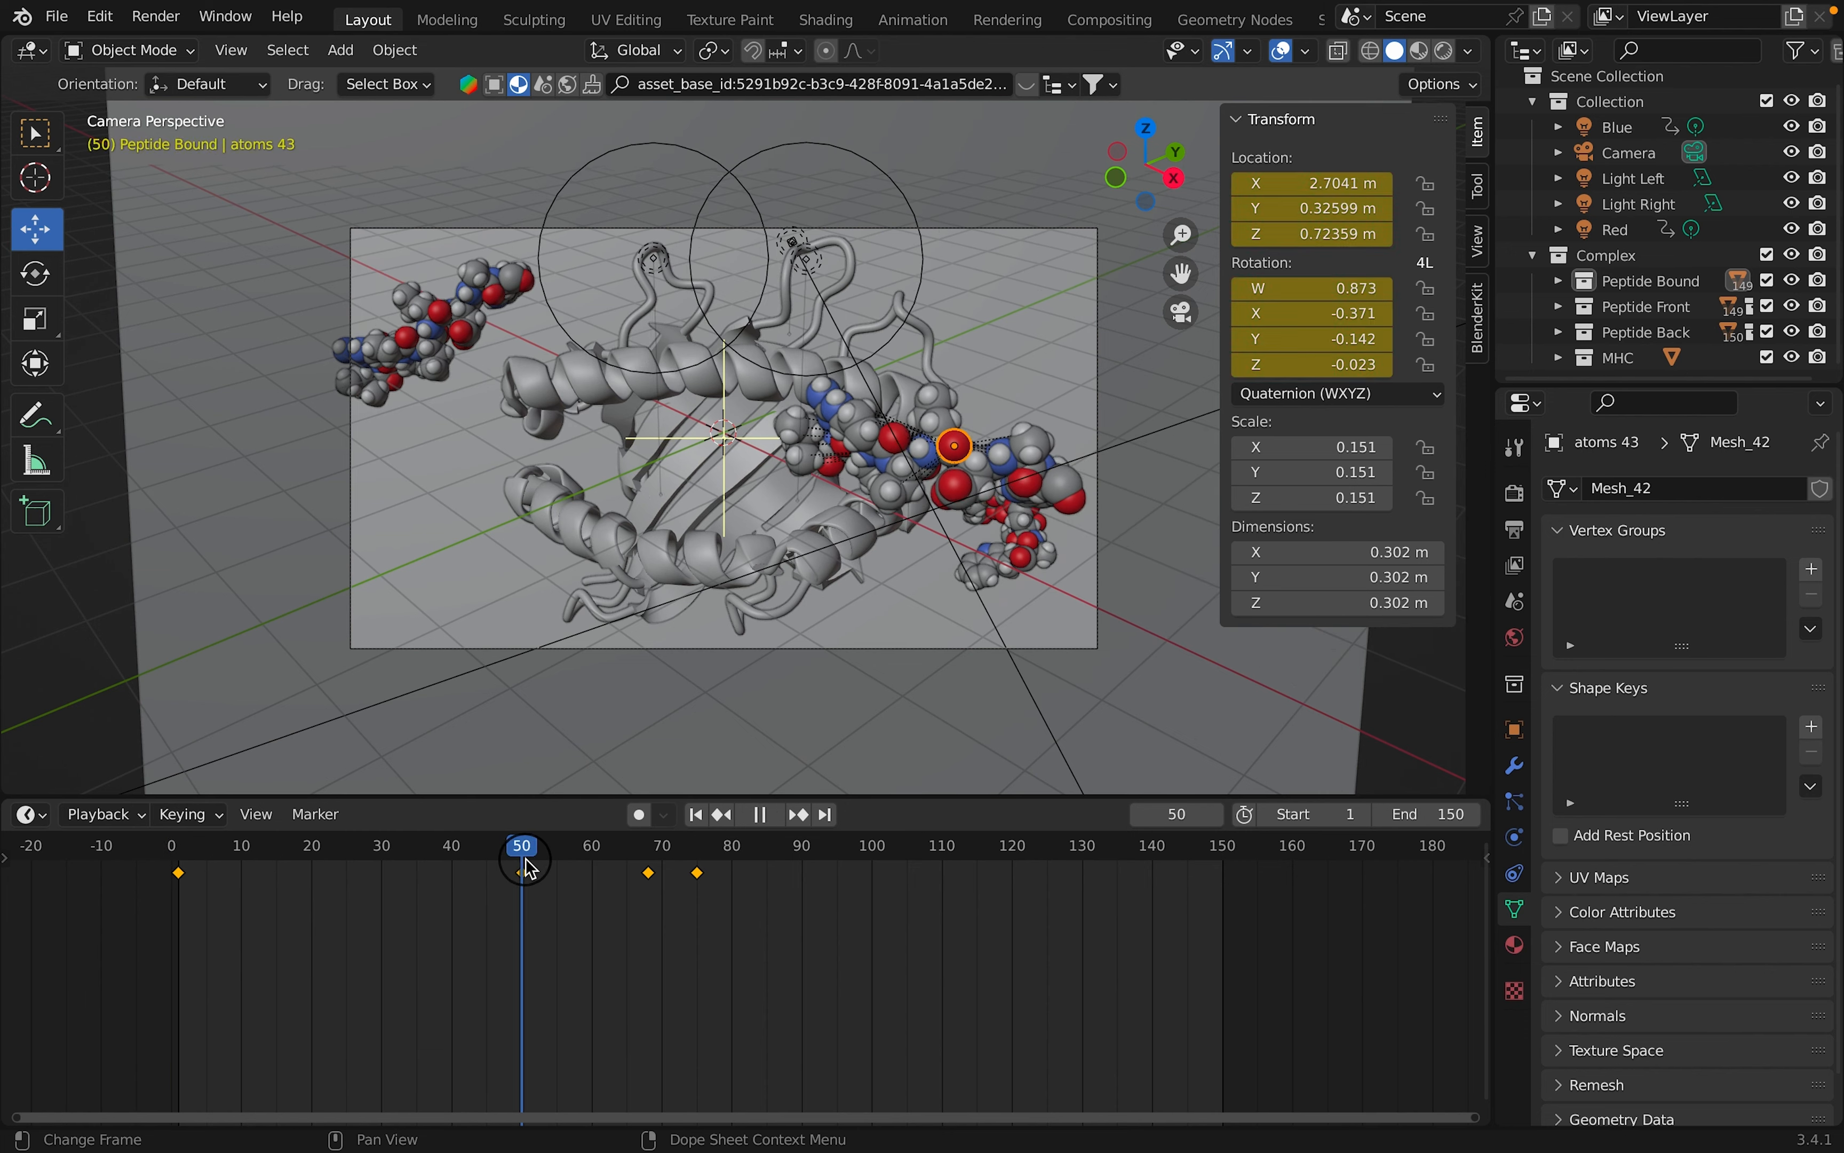
pyautogui.moveTo(621, 869); pyautogui.dragTo(737, 872)
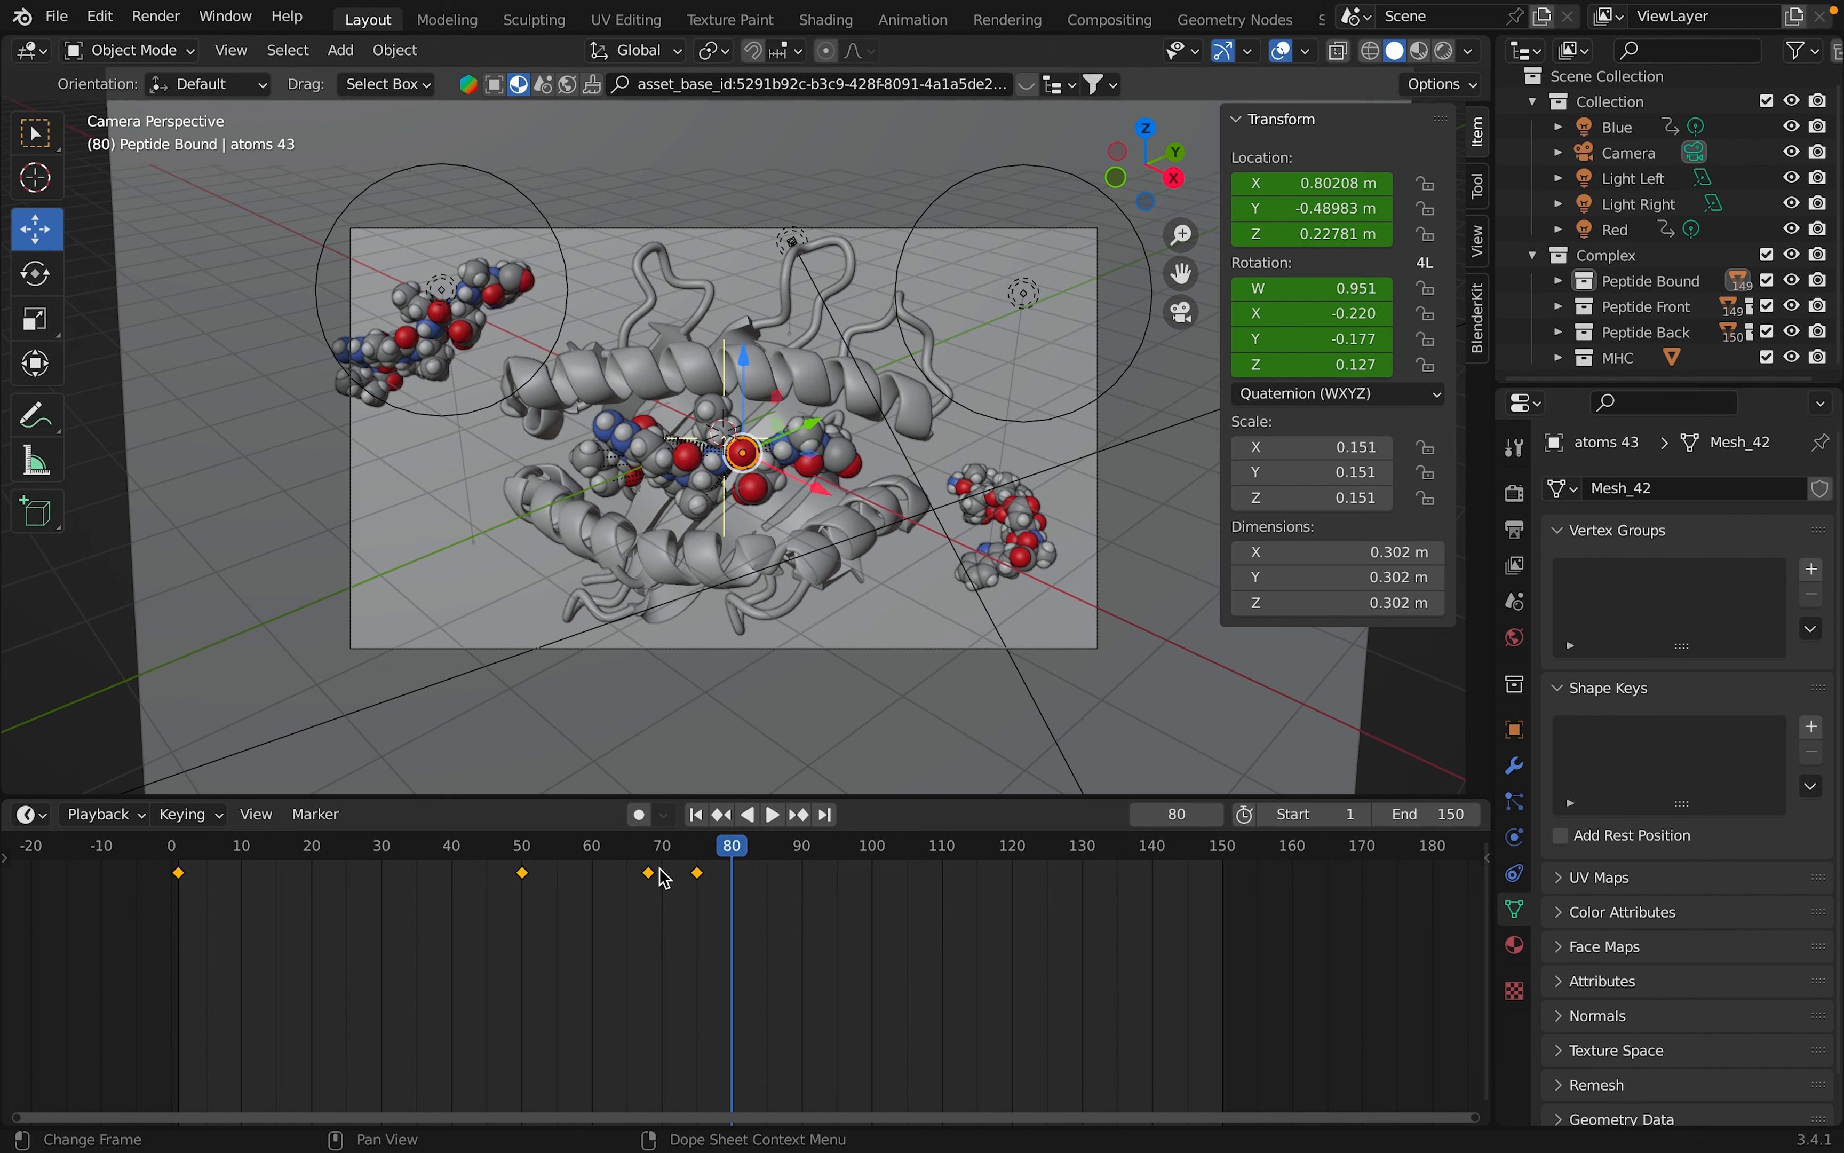
# Slow the final binding movement by shifting the last keyframe to frame 85.
pyautogui.press('g')
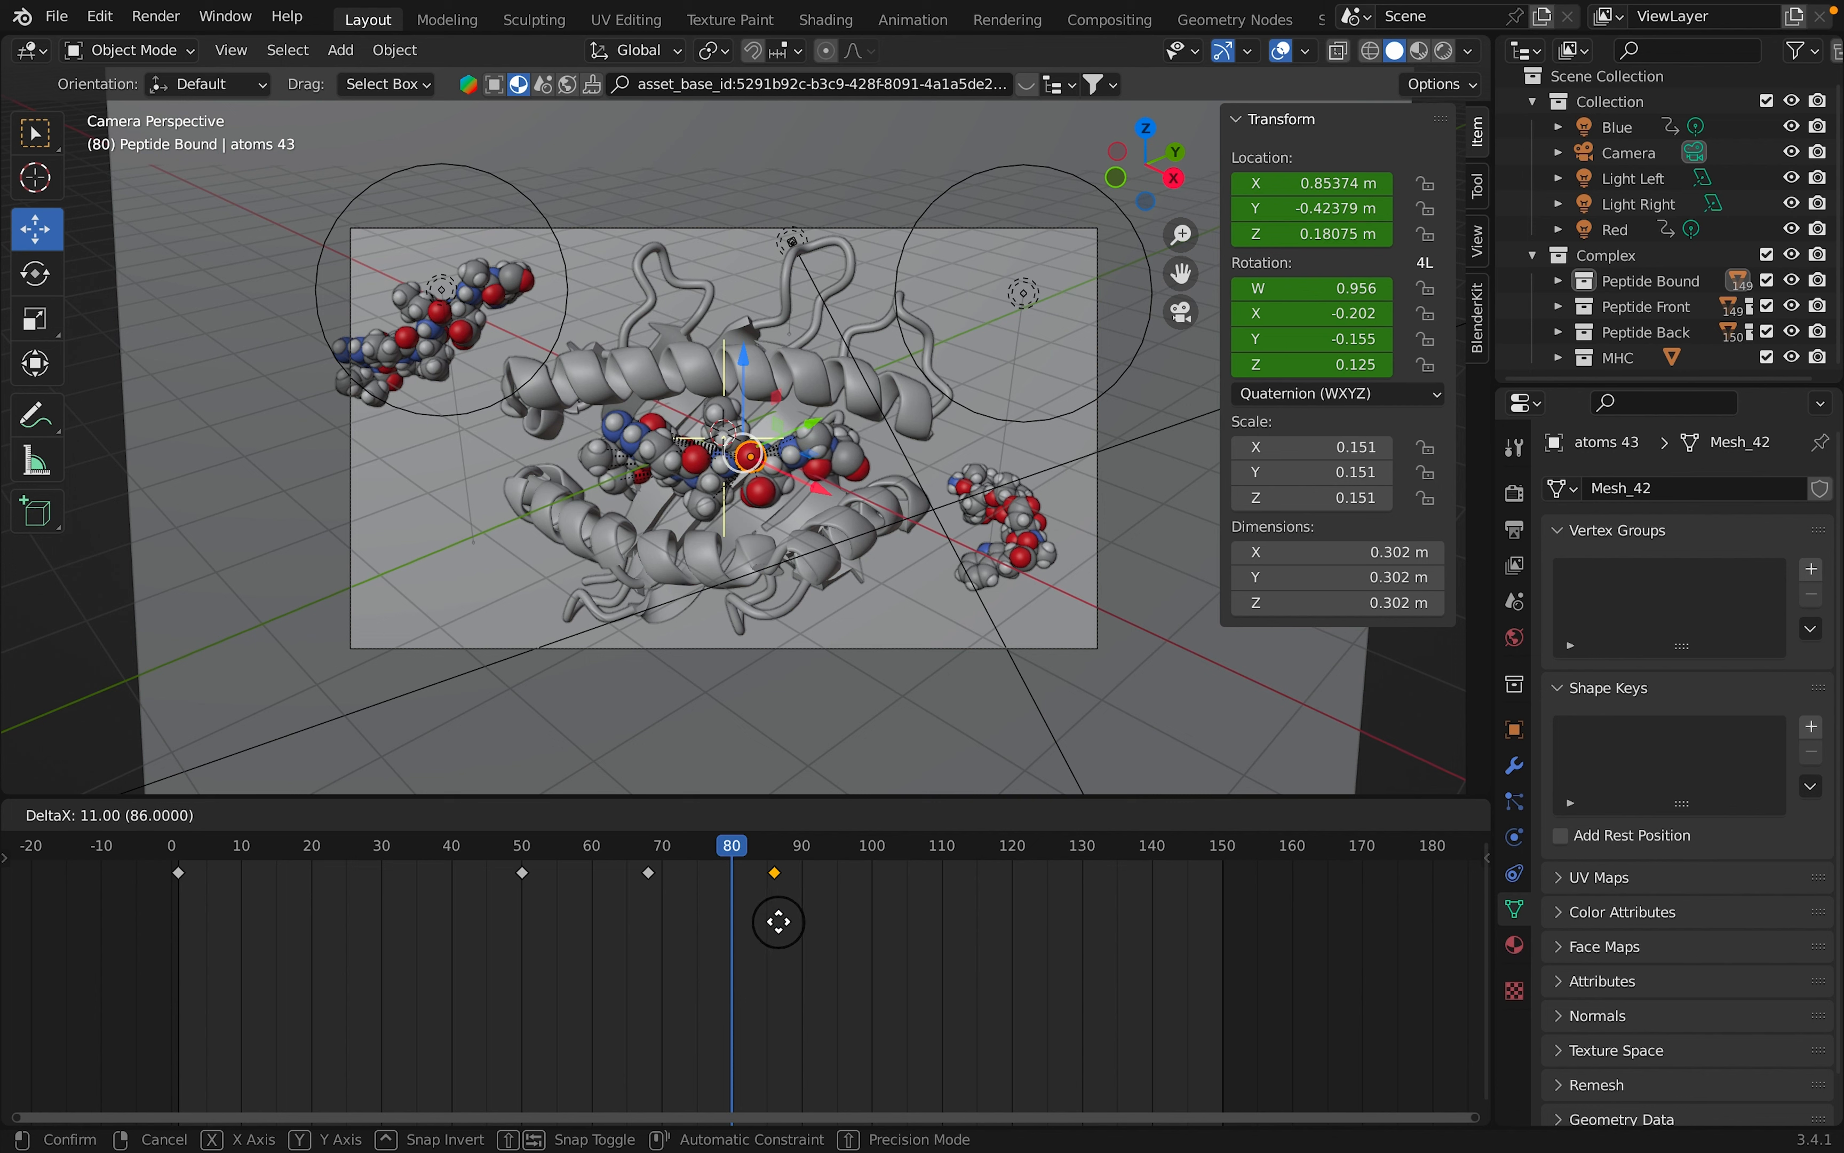
pyautogui.click(767, 919)
# At frame 102, rotate the peptide from the top view to about W 0.923, X -0.192, Y -0.206, Z 0.262.
pyautogui.moveTo(733, 856); pyautogui.dragTo(863, 884)
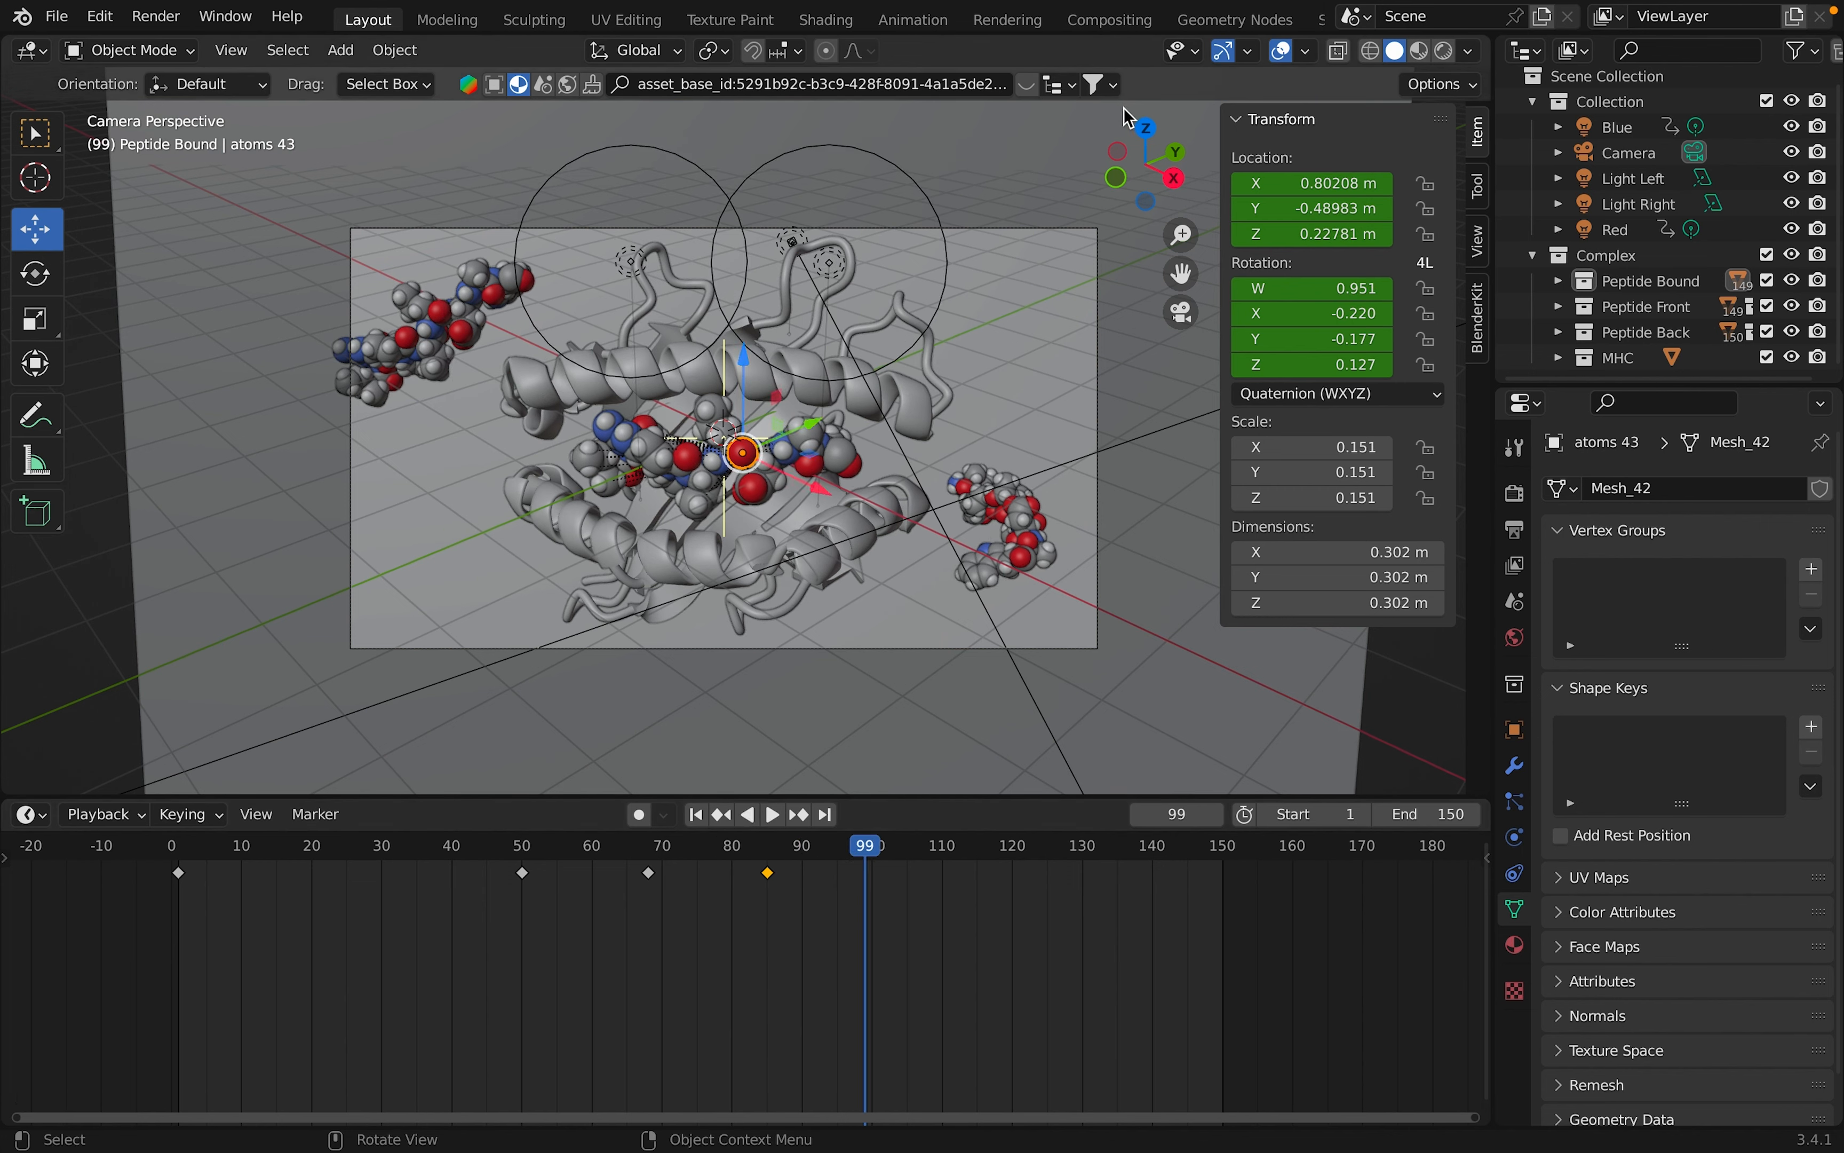
pyautogui.moveTo(863, 841); pyautogui.dragTo(888, 854)
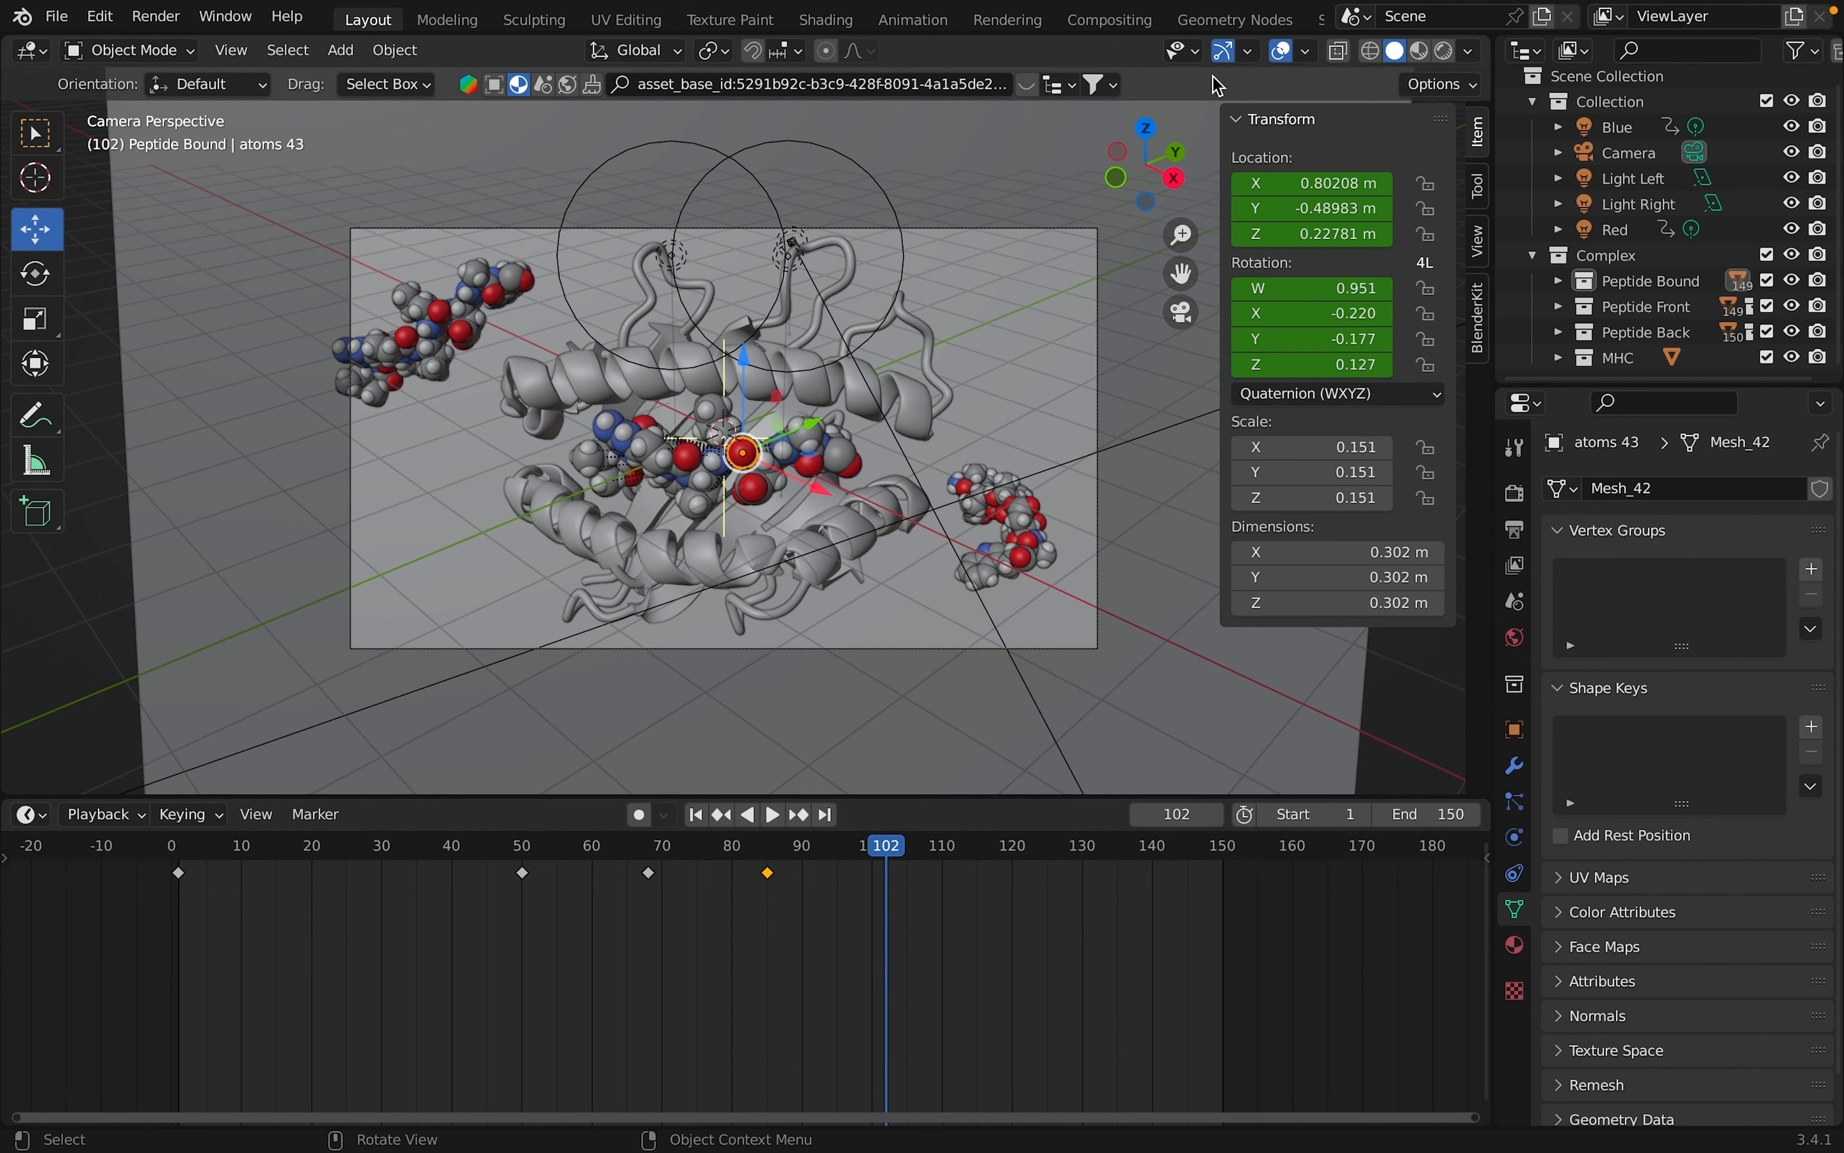
pyautogui.click(1145, 130)
pyautogui.scroll(5, 796, 295)
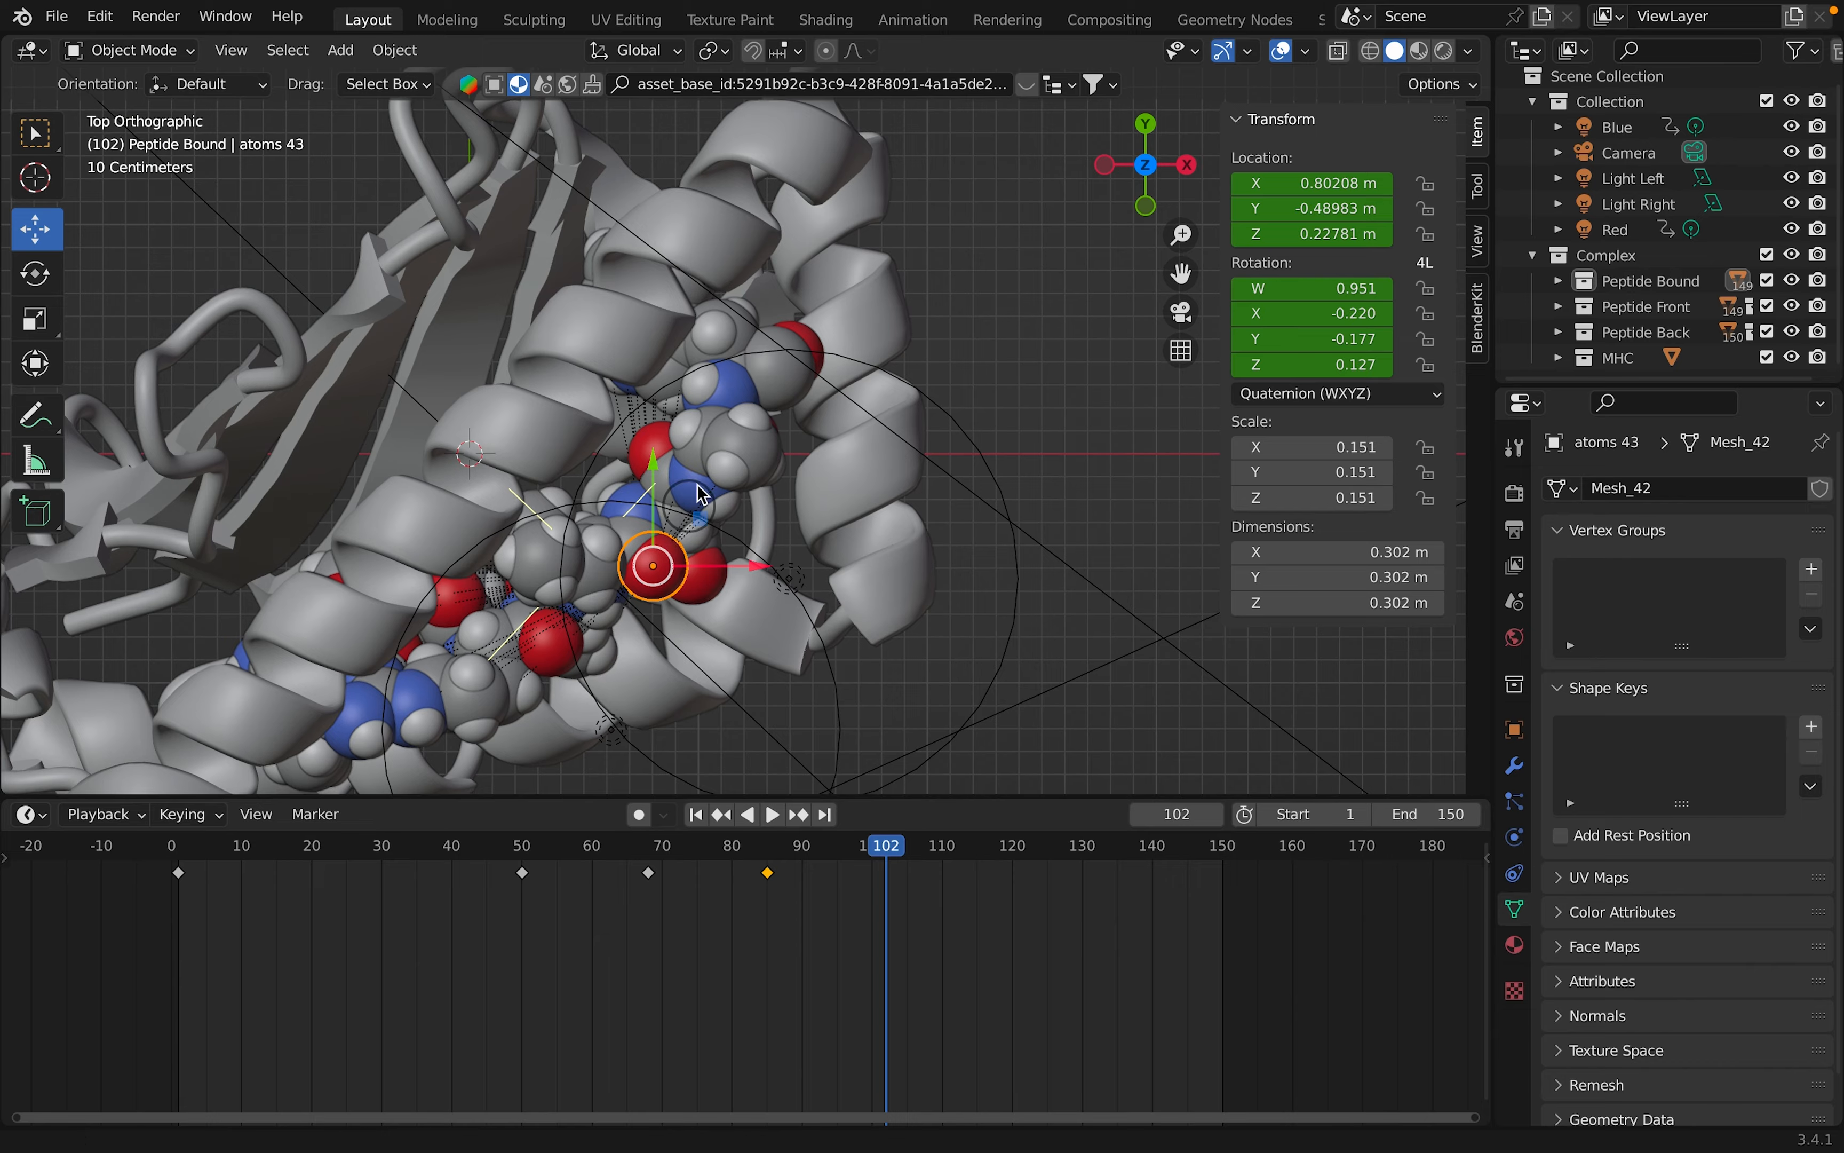
pyautogui.scroll(-1, 471, 452)
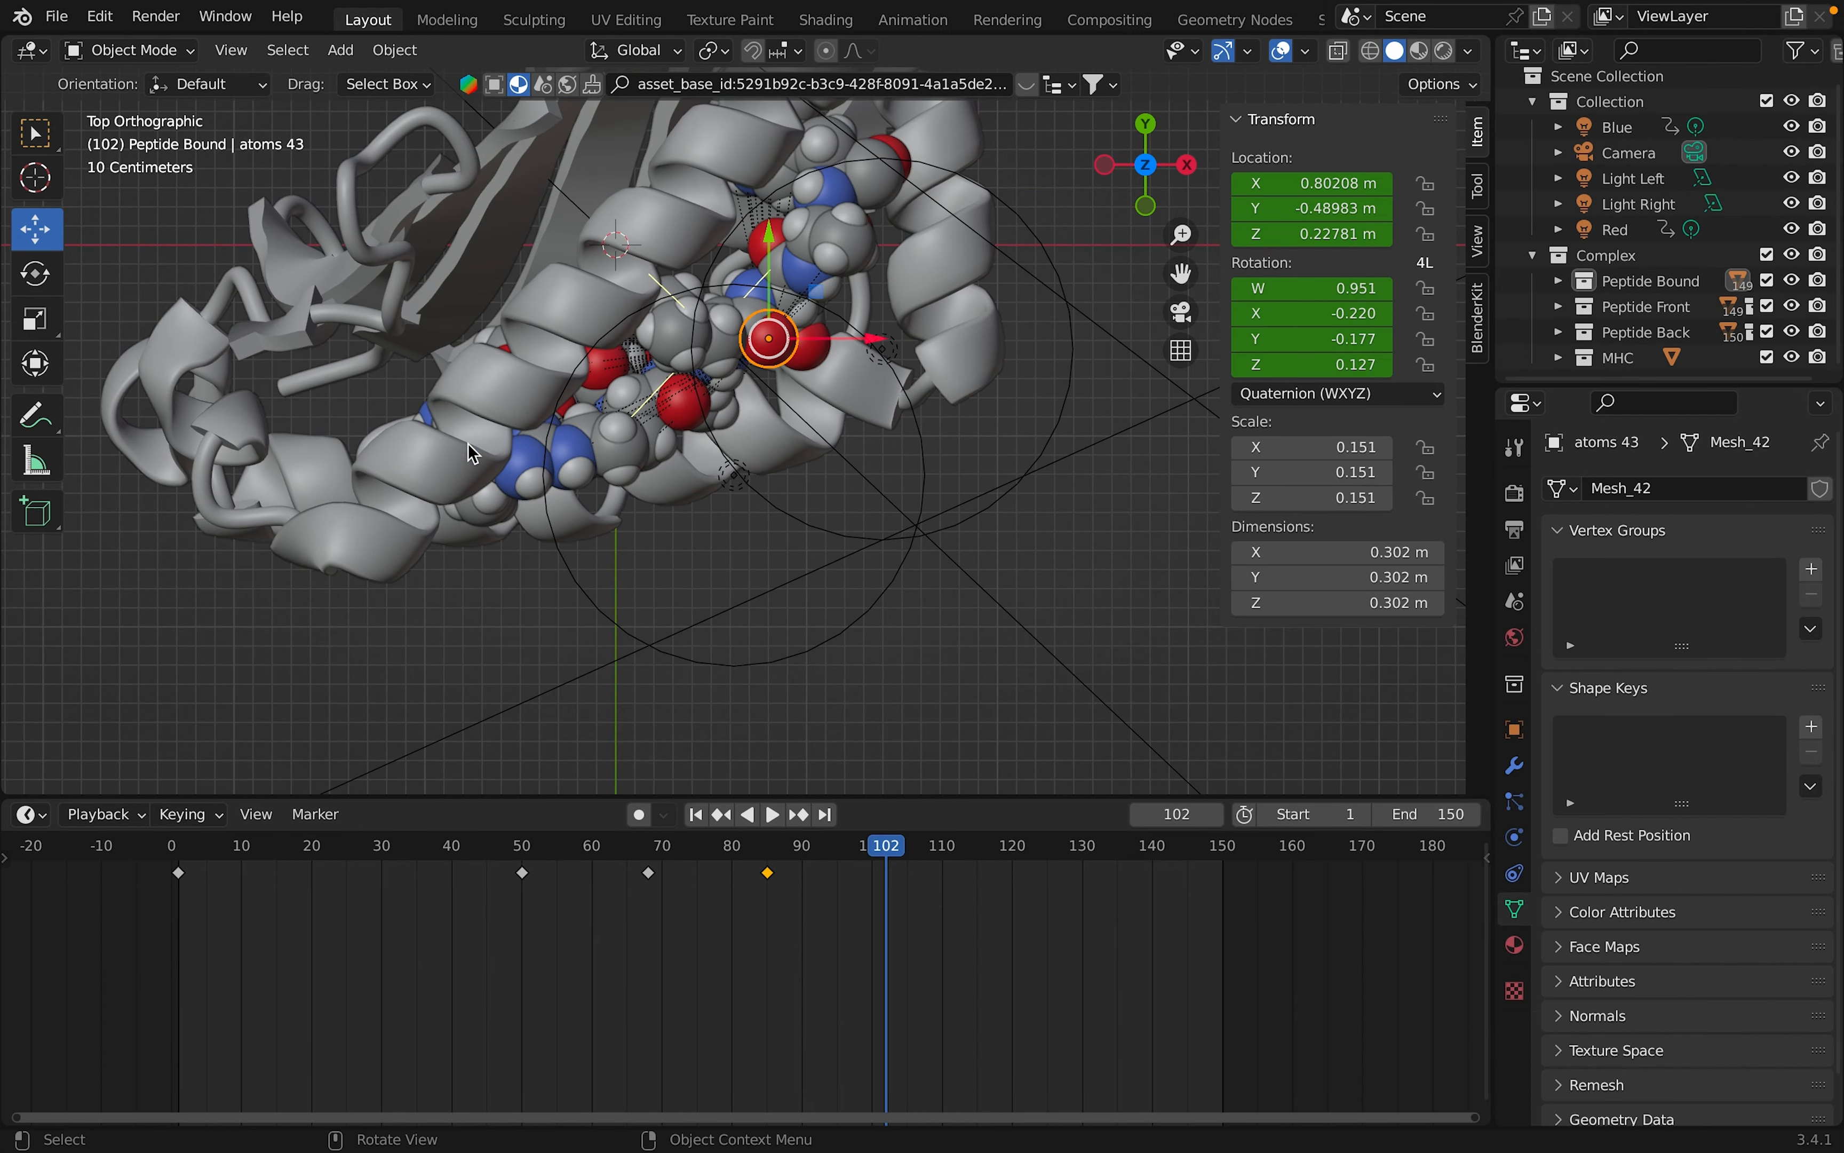
pyautogui.click(48, 281)
pyautogui.moveTo(827, 424); pyautogui.dragTo(855, 409)
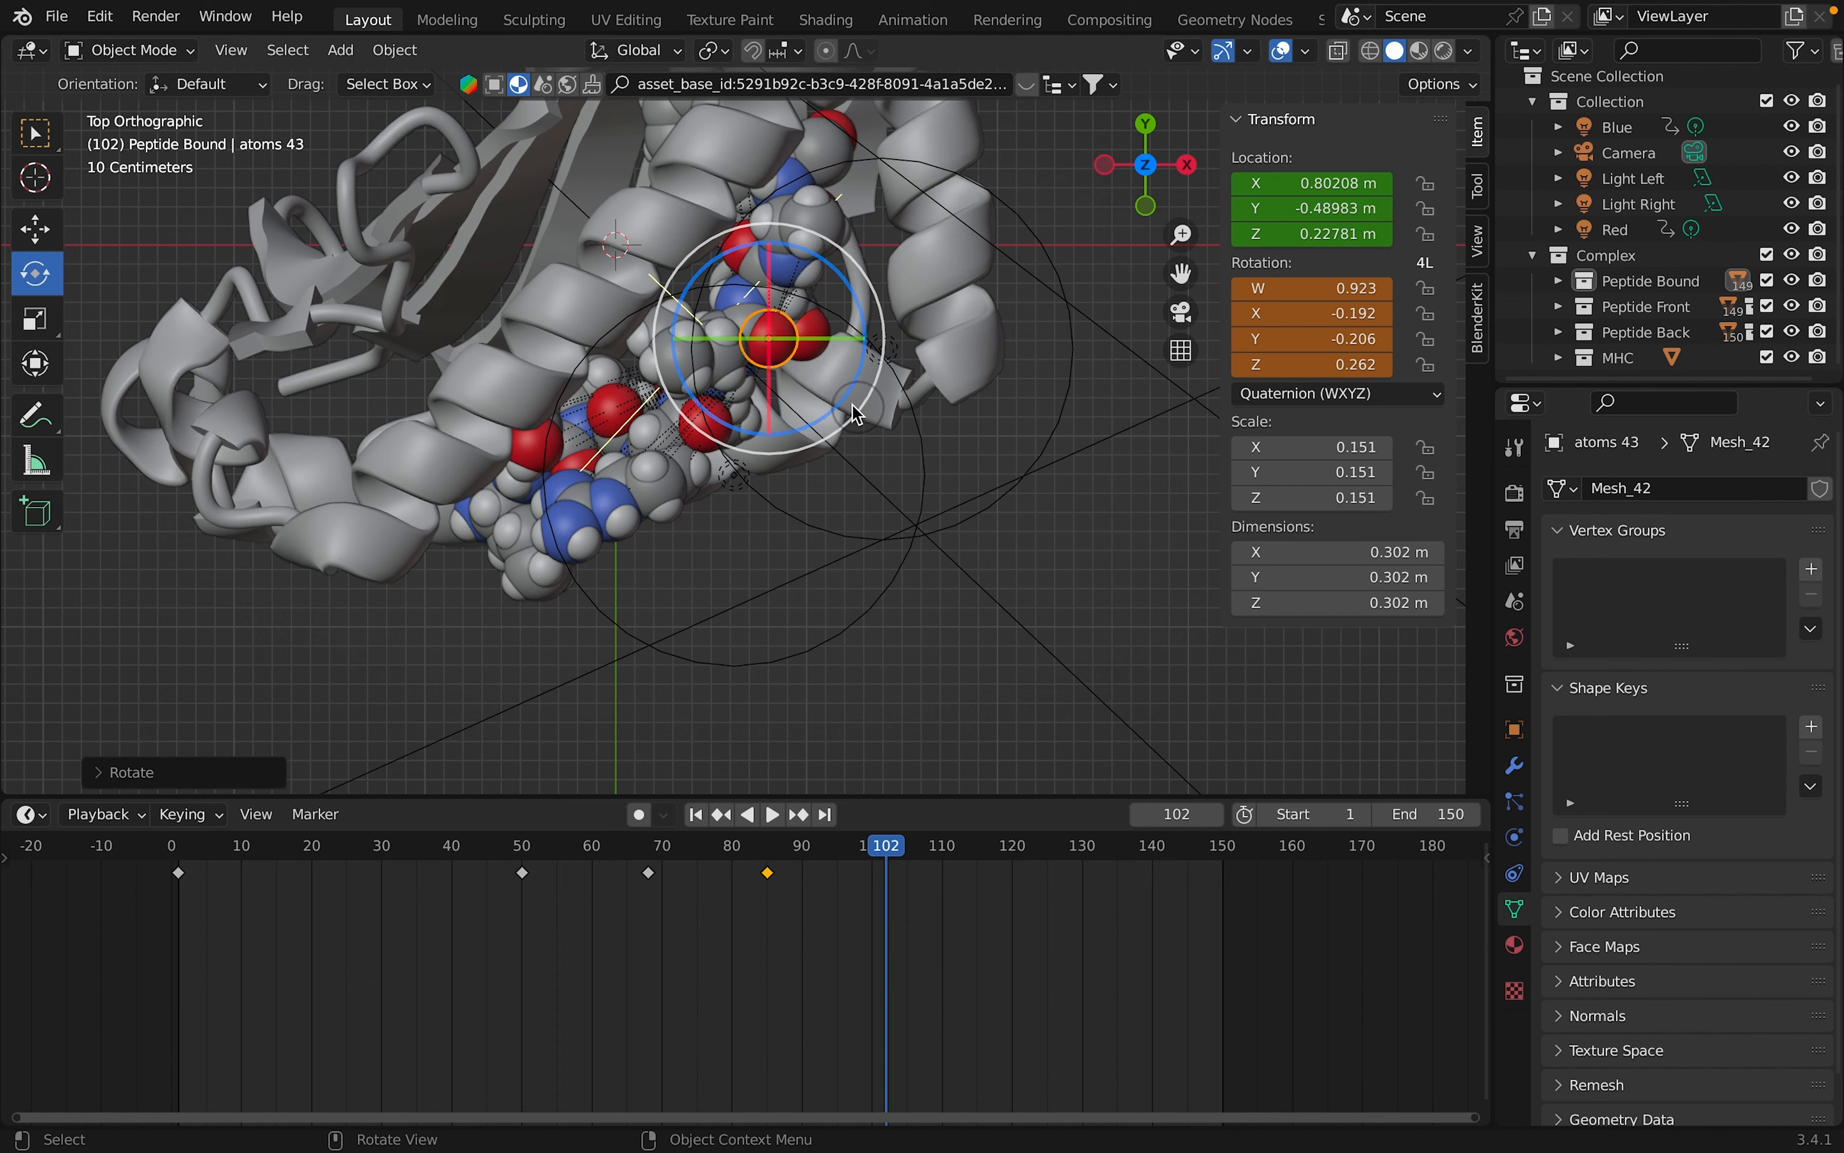
# Move the peptide through the binding groove to about X 0.465 m, Y -0.809 m, Z 0.218 m.
pyautogui.scroll(-2, 808, 434)
pyautogui.click(24, 238)
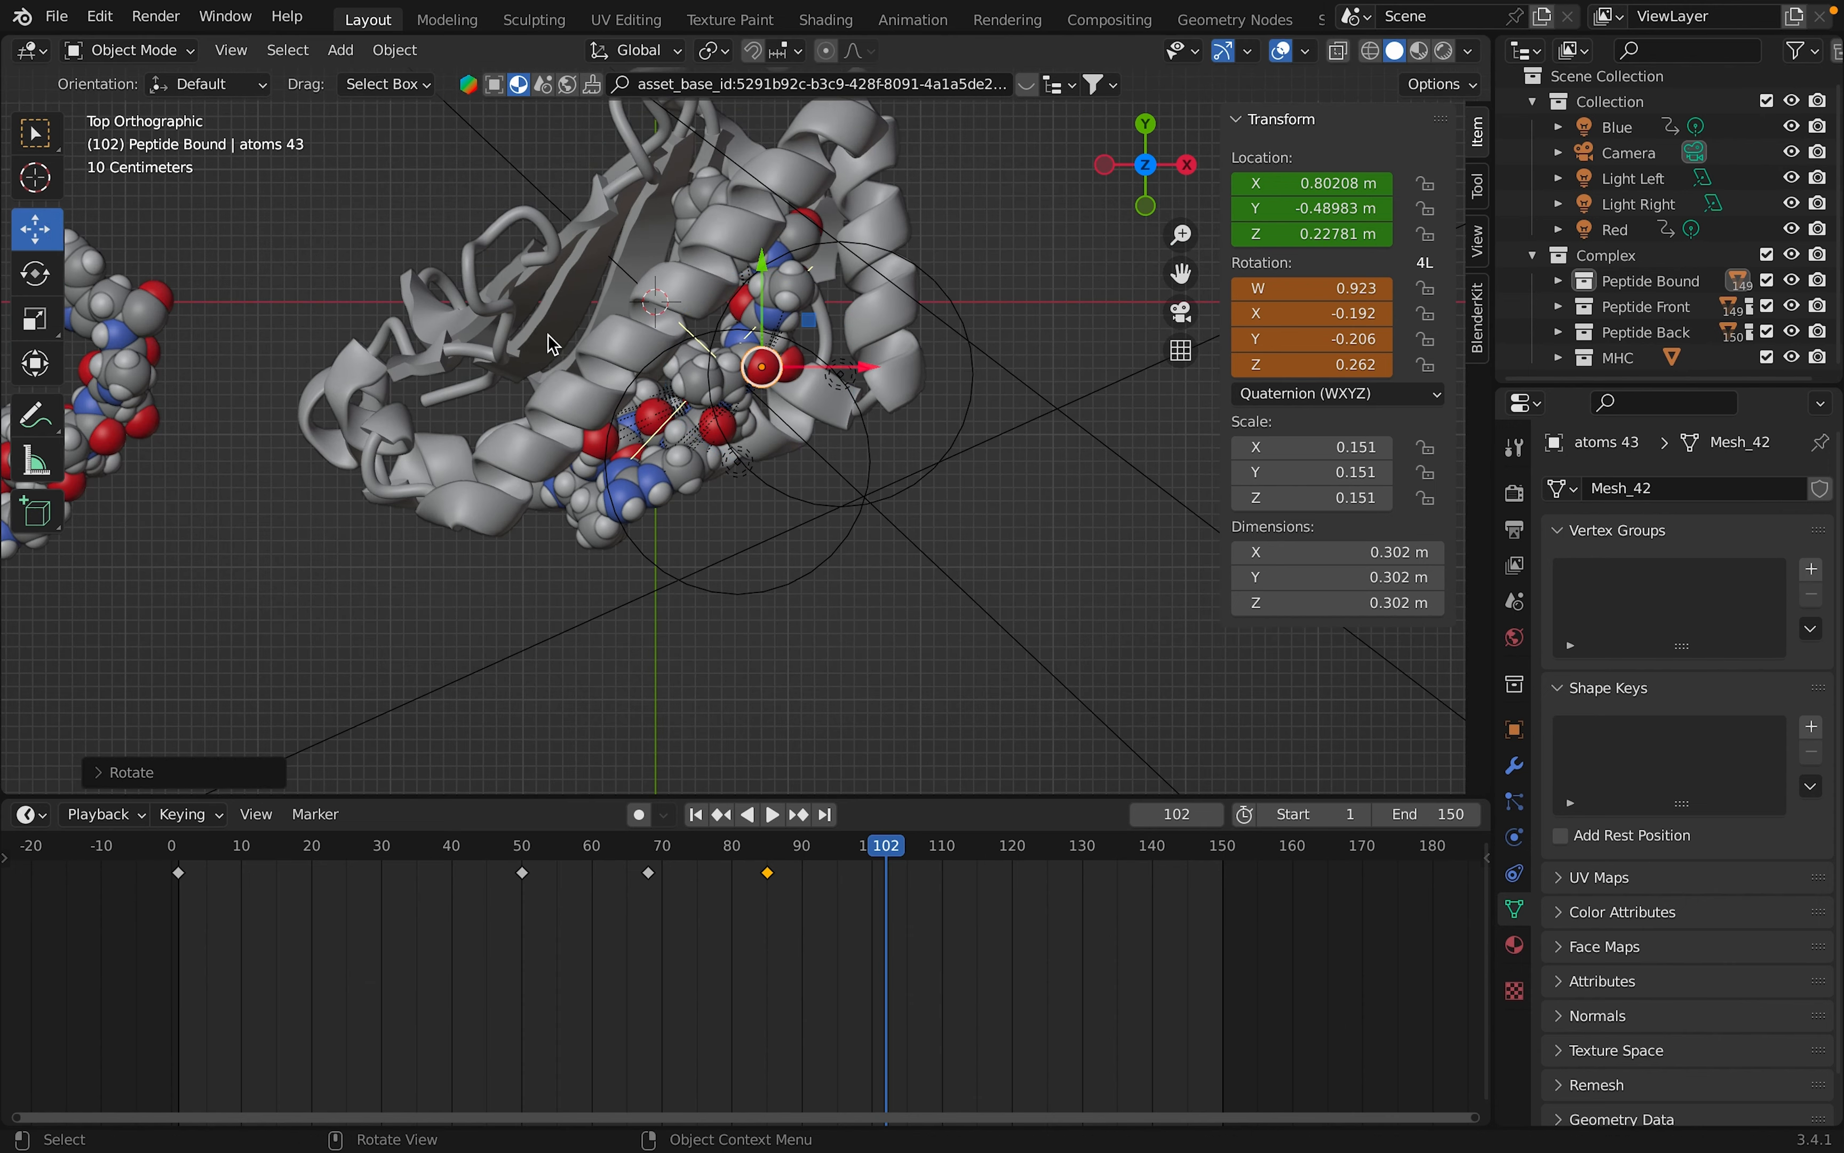
pyautogui.moveTo(766, 394); pyautogui.dragTo(751, 402)
pyautogui.click(1180, 312)
pyautogui.scroll(1, 795, 466)
pyautogui.keyDown('shift'); pyautogui.moveTo(720, 470); pyautogui.dragTo(753, 438, button='middle'); pyautogui.keyUp('shift')
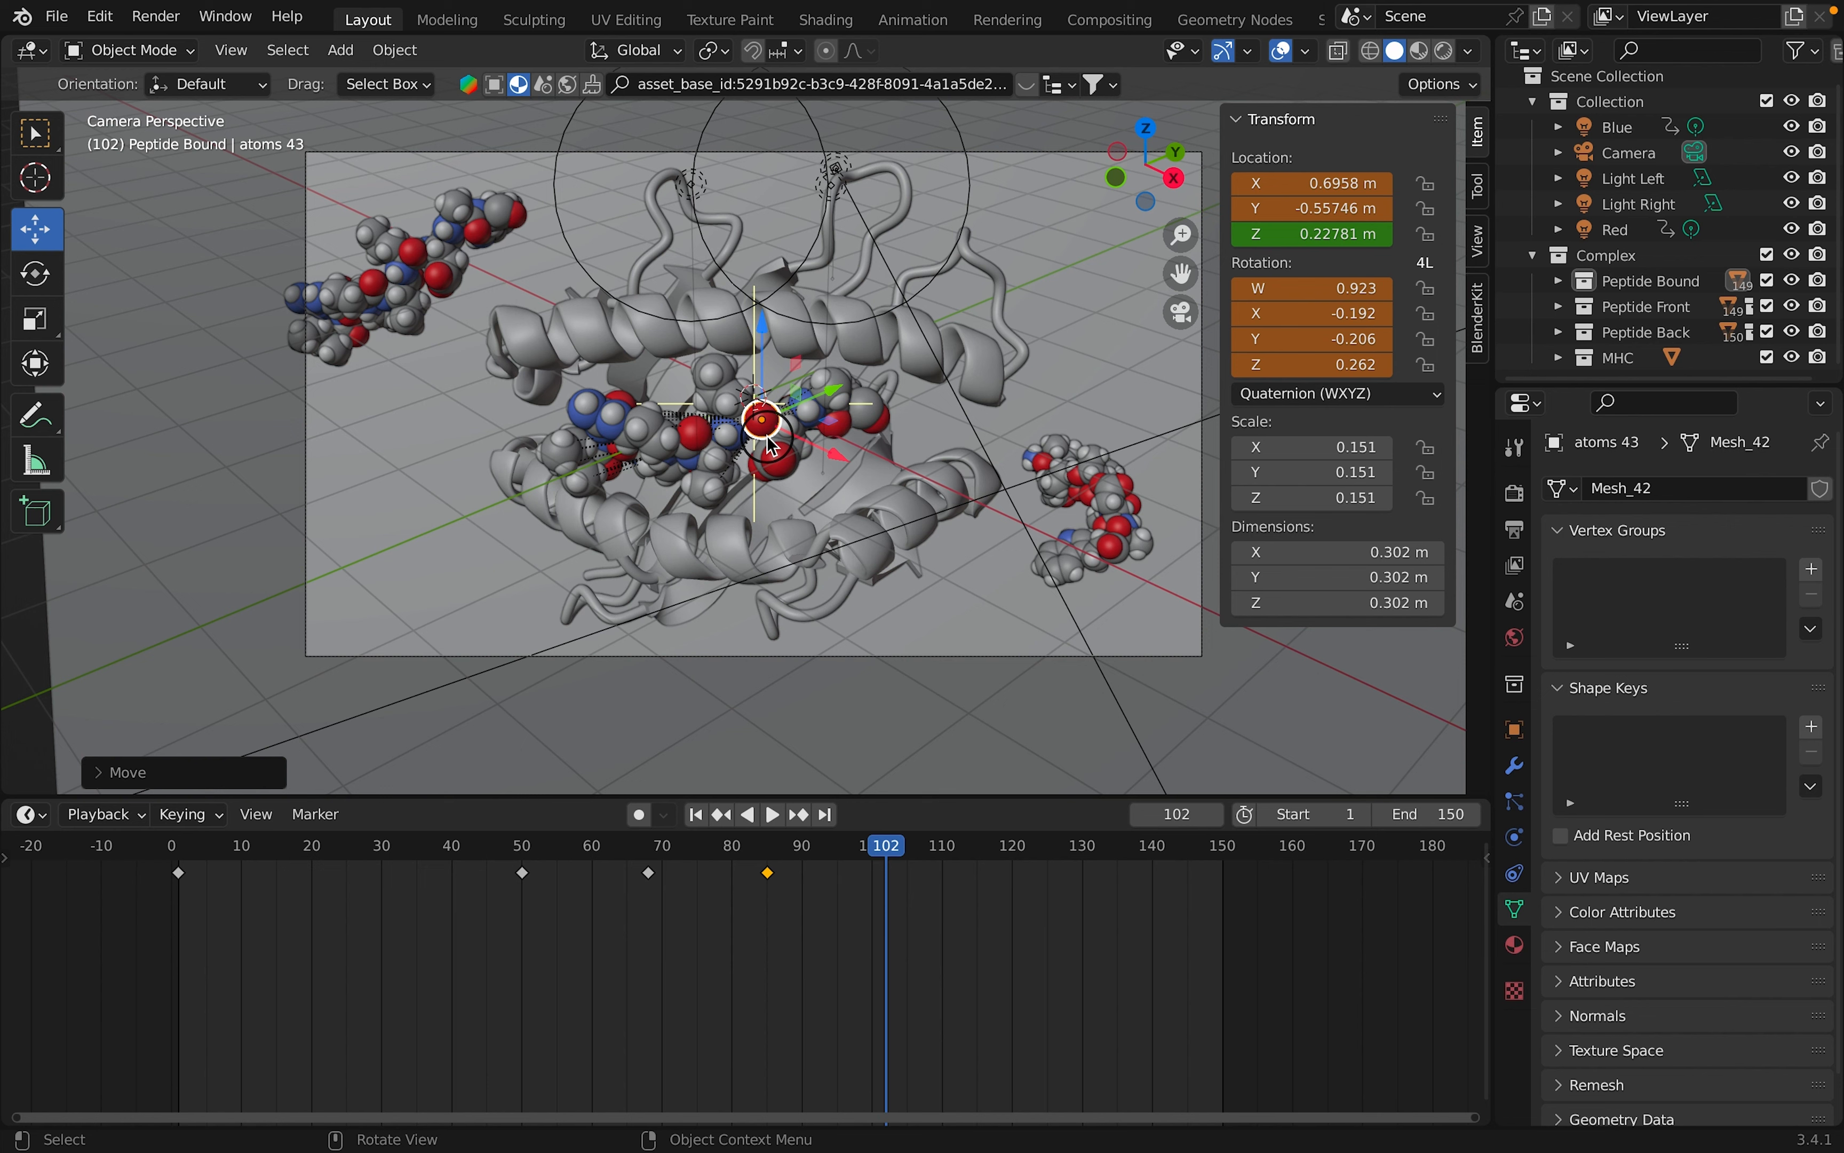
pyautogui.moveTo(764, 430); pyautogui.dragTo(722, 429)
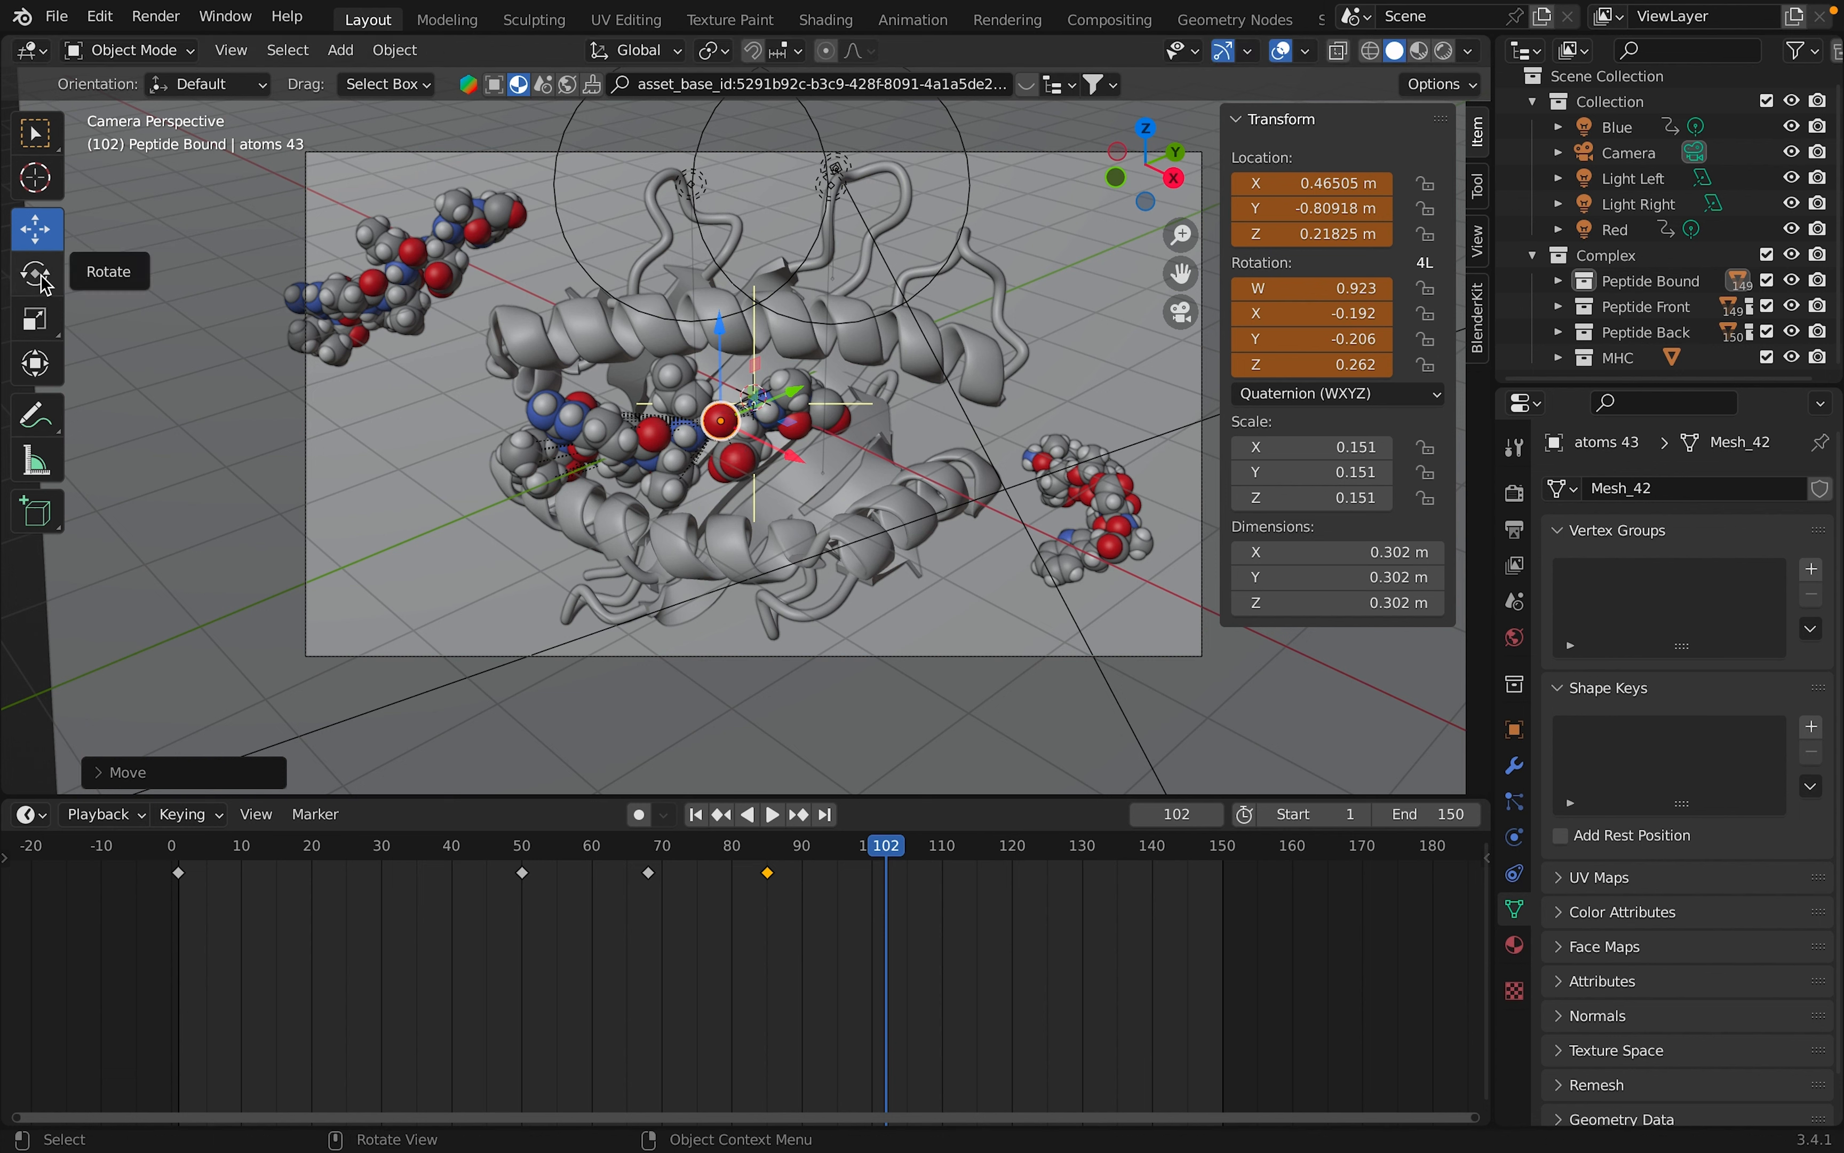
# Insert location and rotation keyframes for atoms 43 at frame 102.
pyautogui.rightClick(1307, 220)
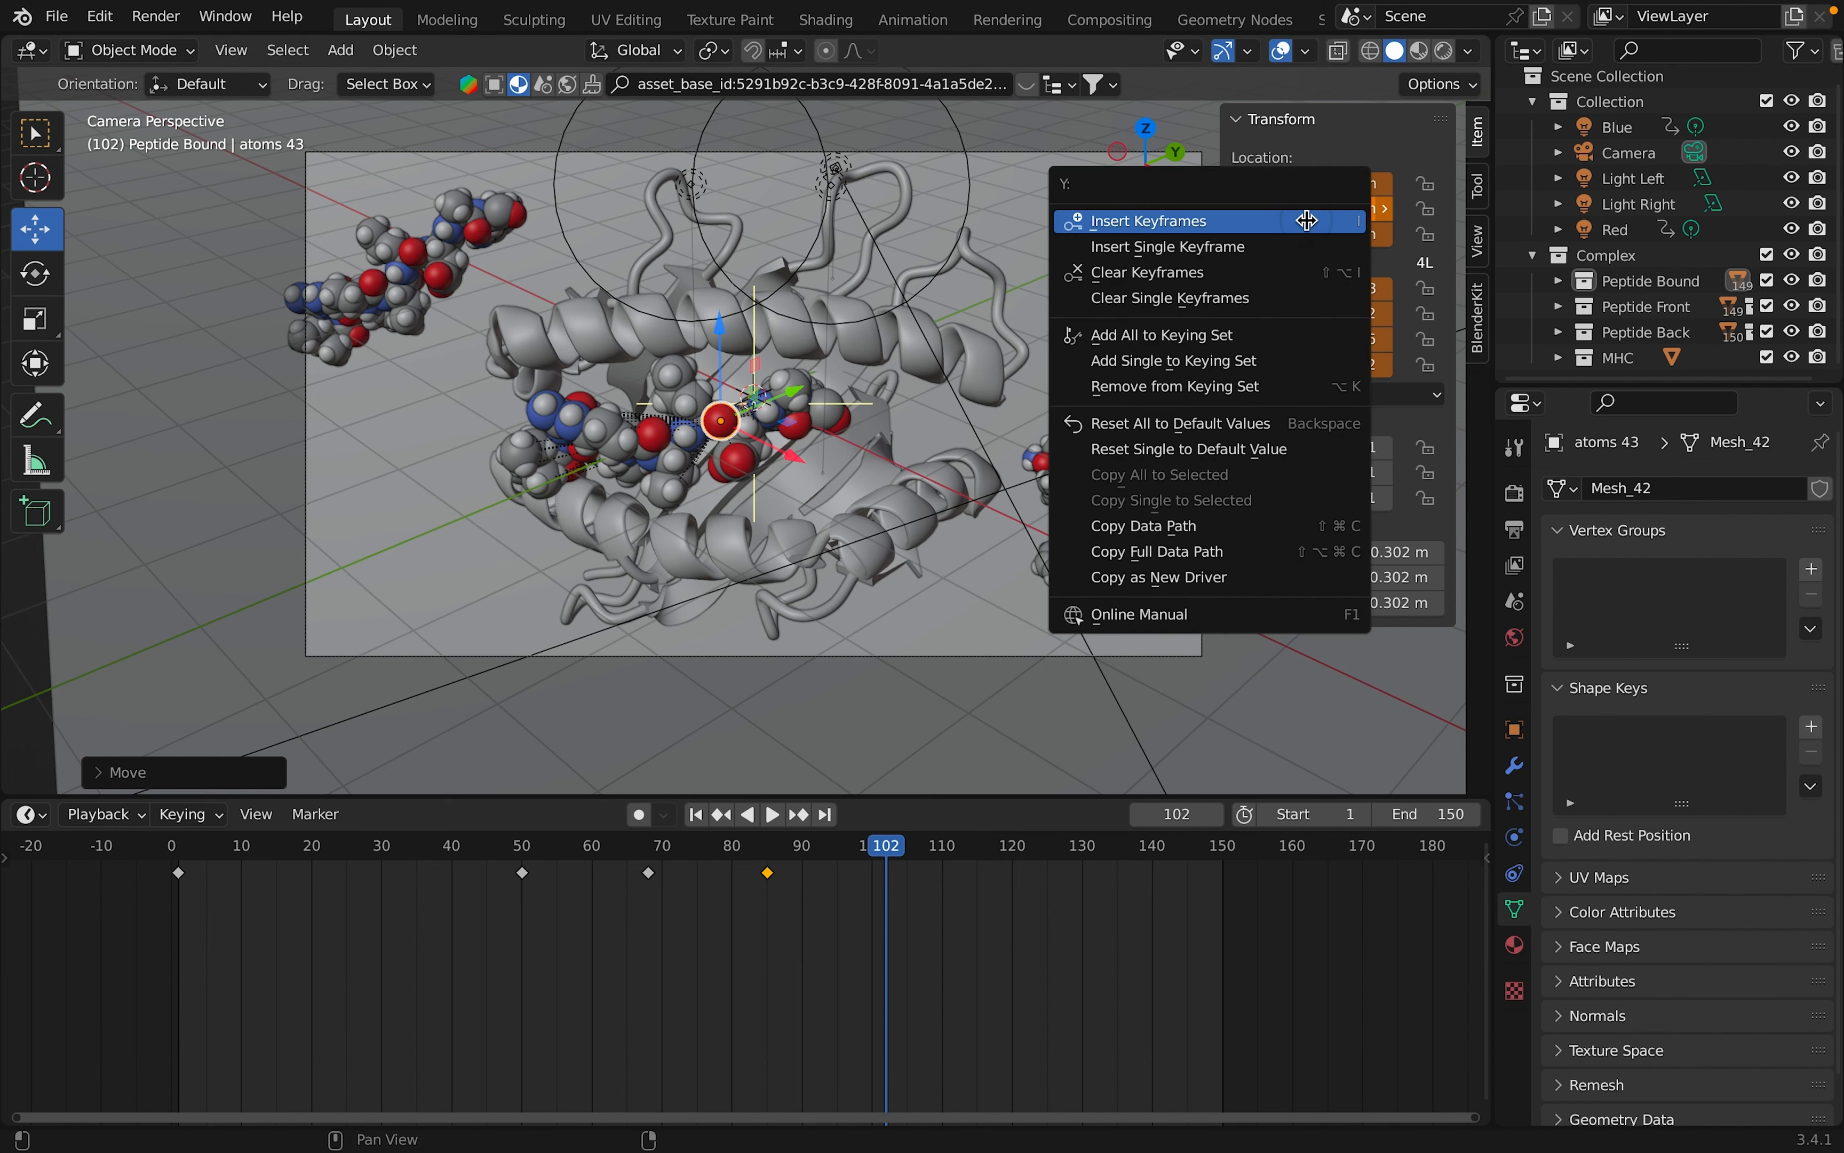
pyautogui.click(1307, 222)
pyautogui.rightClick(1333, 297)
pyautogui.click(1334, 297)
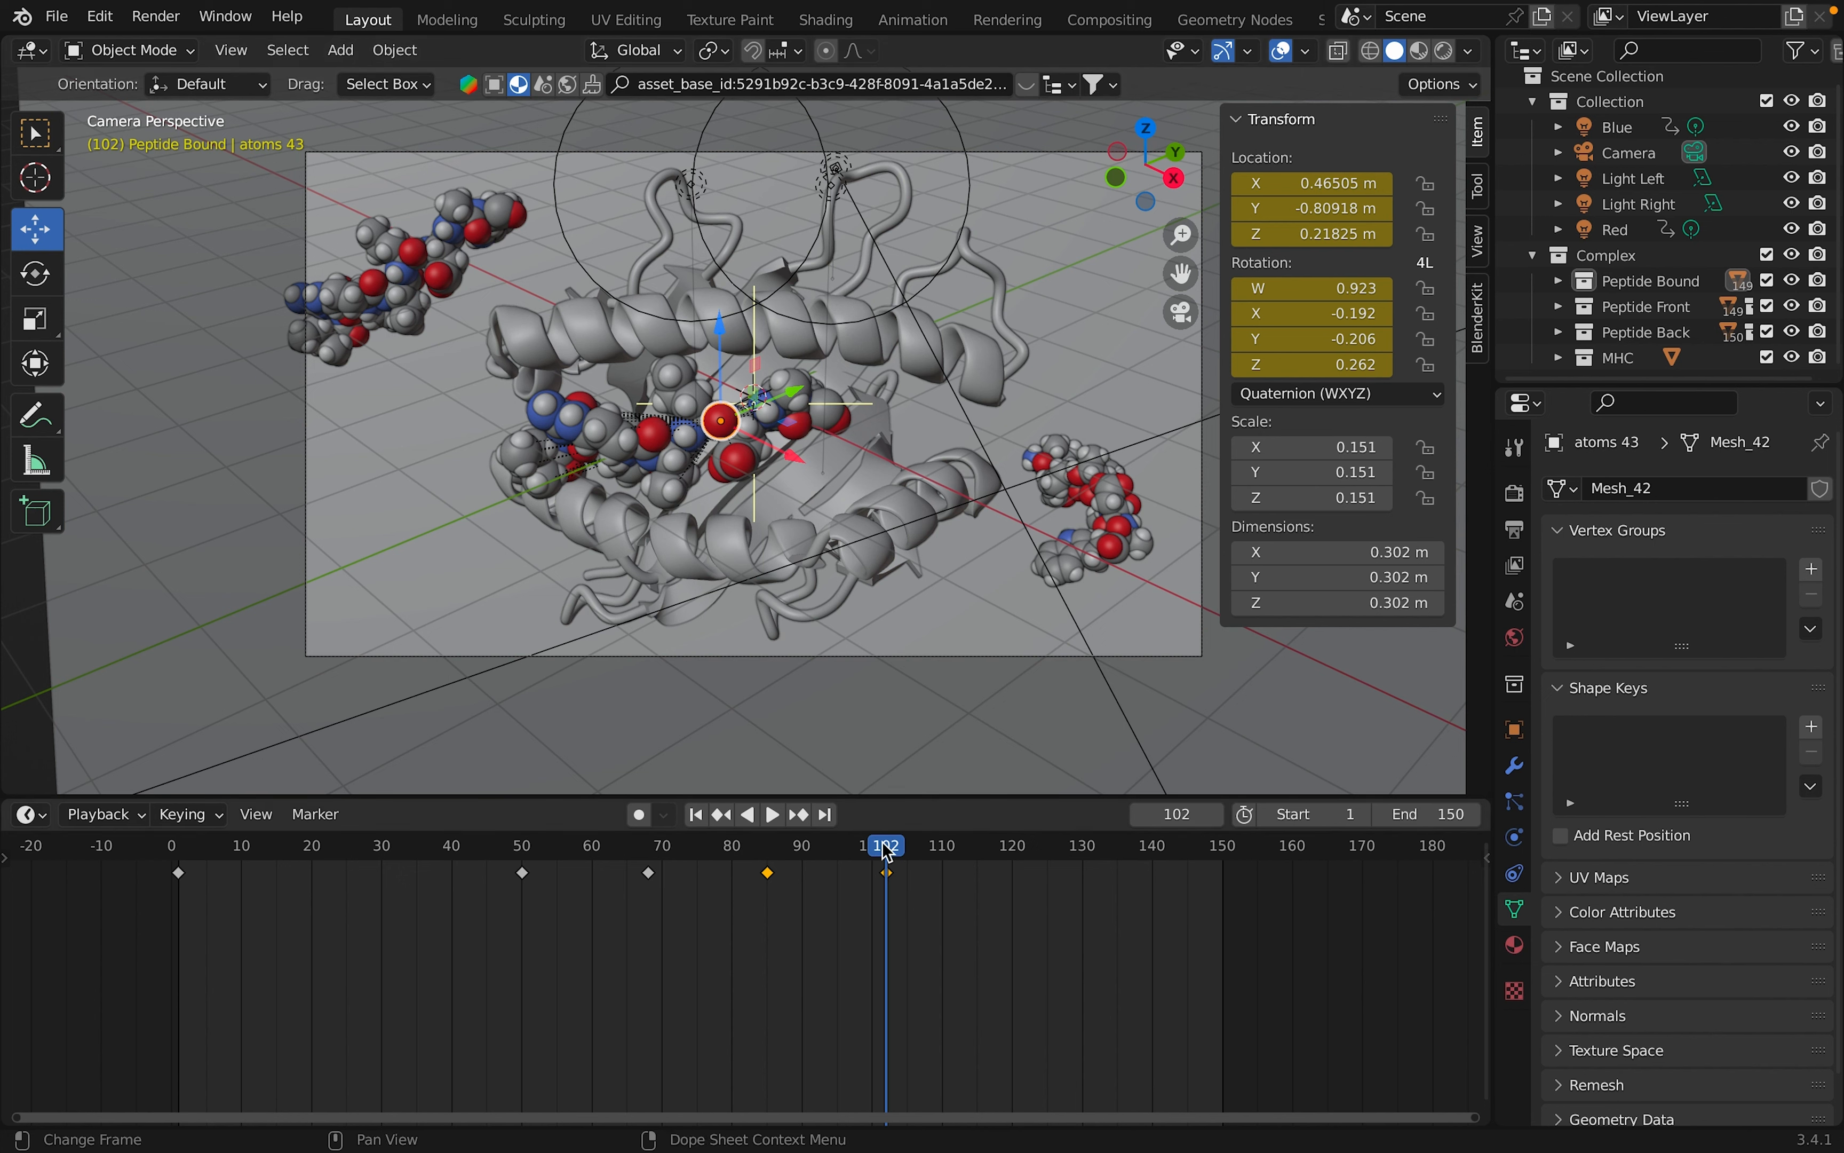
# At frame 108, nudge the peptide to about X 0.487 m, Y -0.786 m and insert location and rotation keyframes.
pyautogui.moveTo(892, 870); pyautogui.dragTo(932, 851)
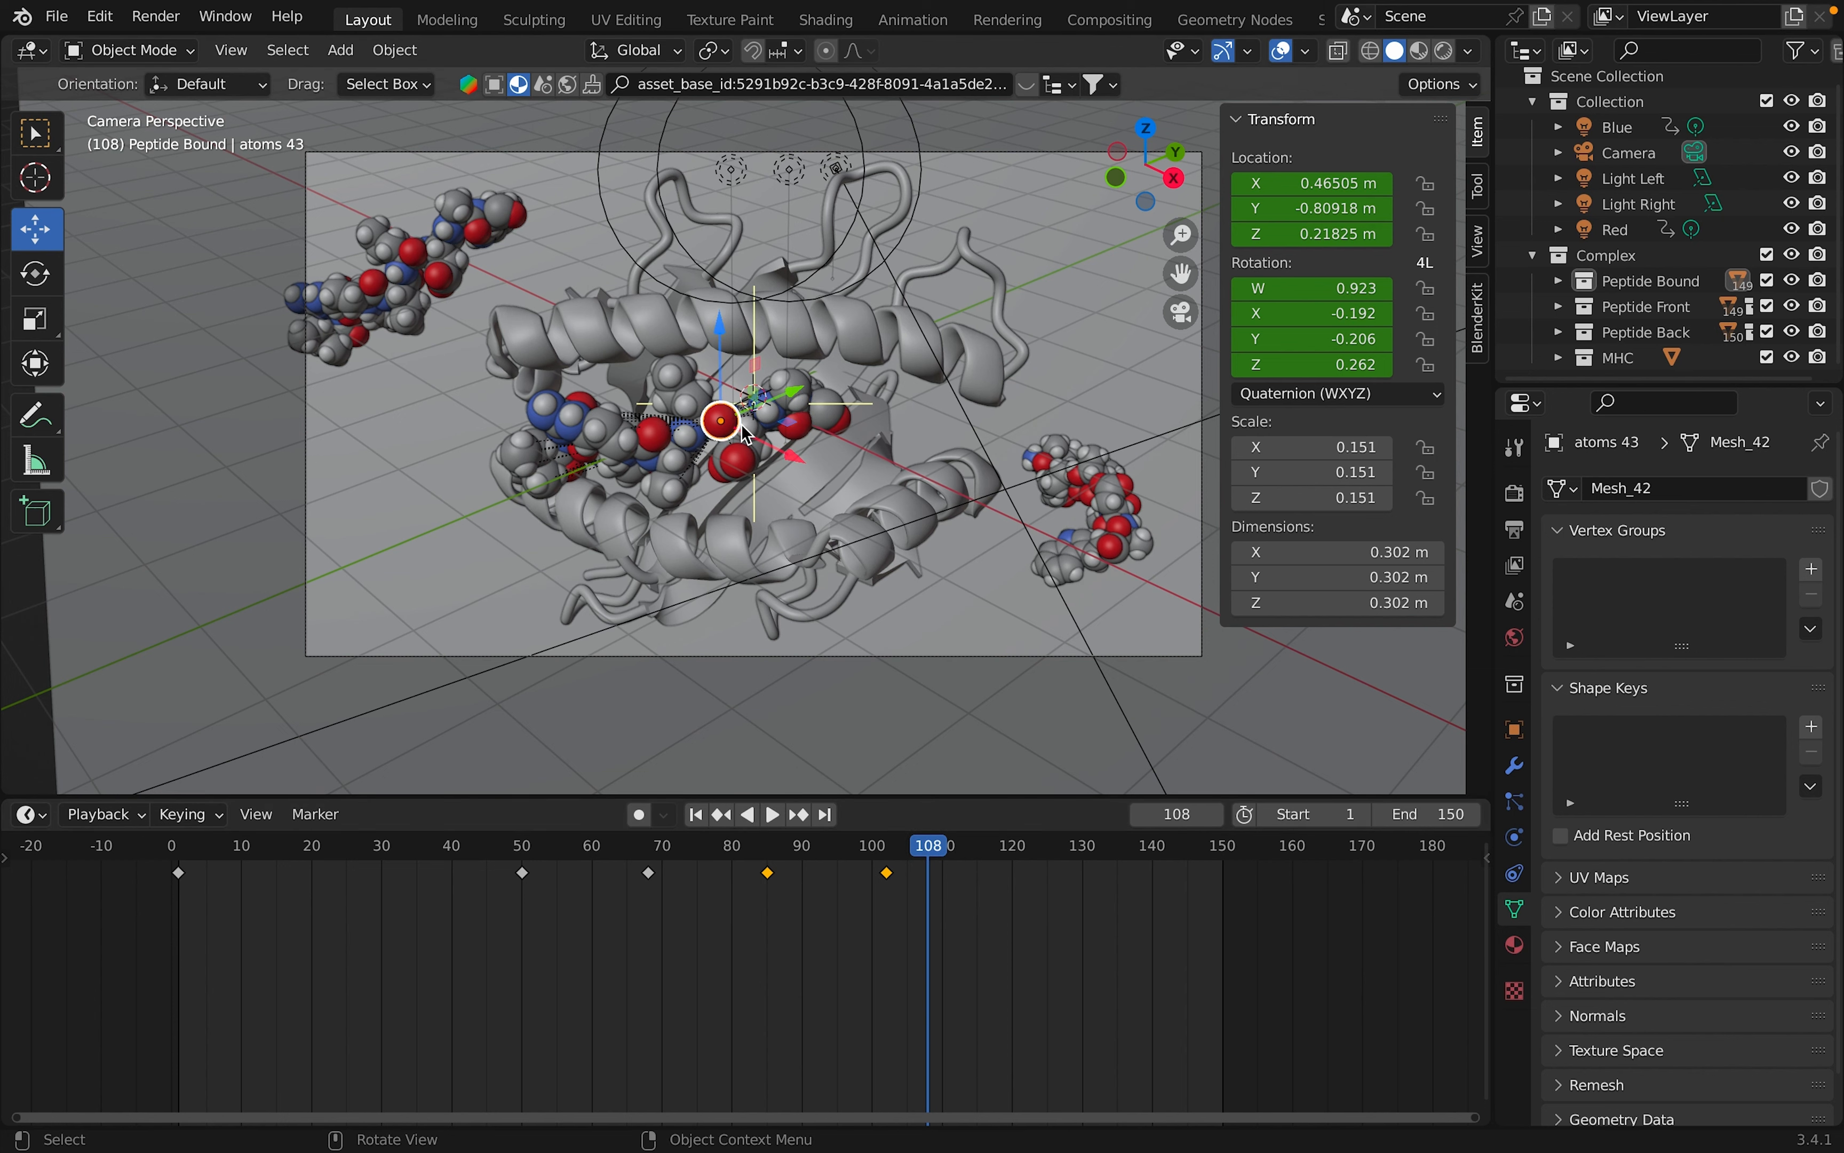
pyautogui.moveTo(745, 433); pyautogui.dragTo(740, 423)
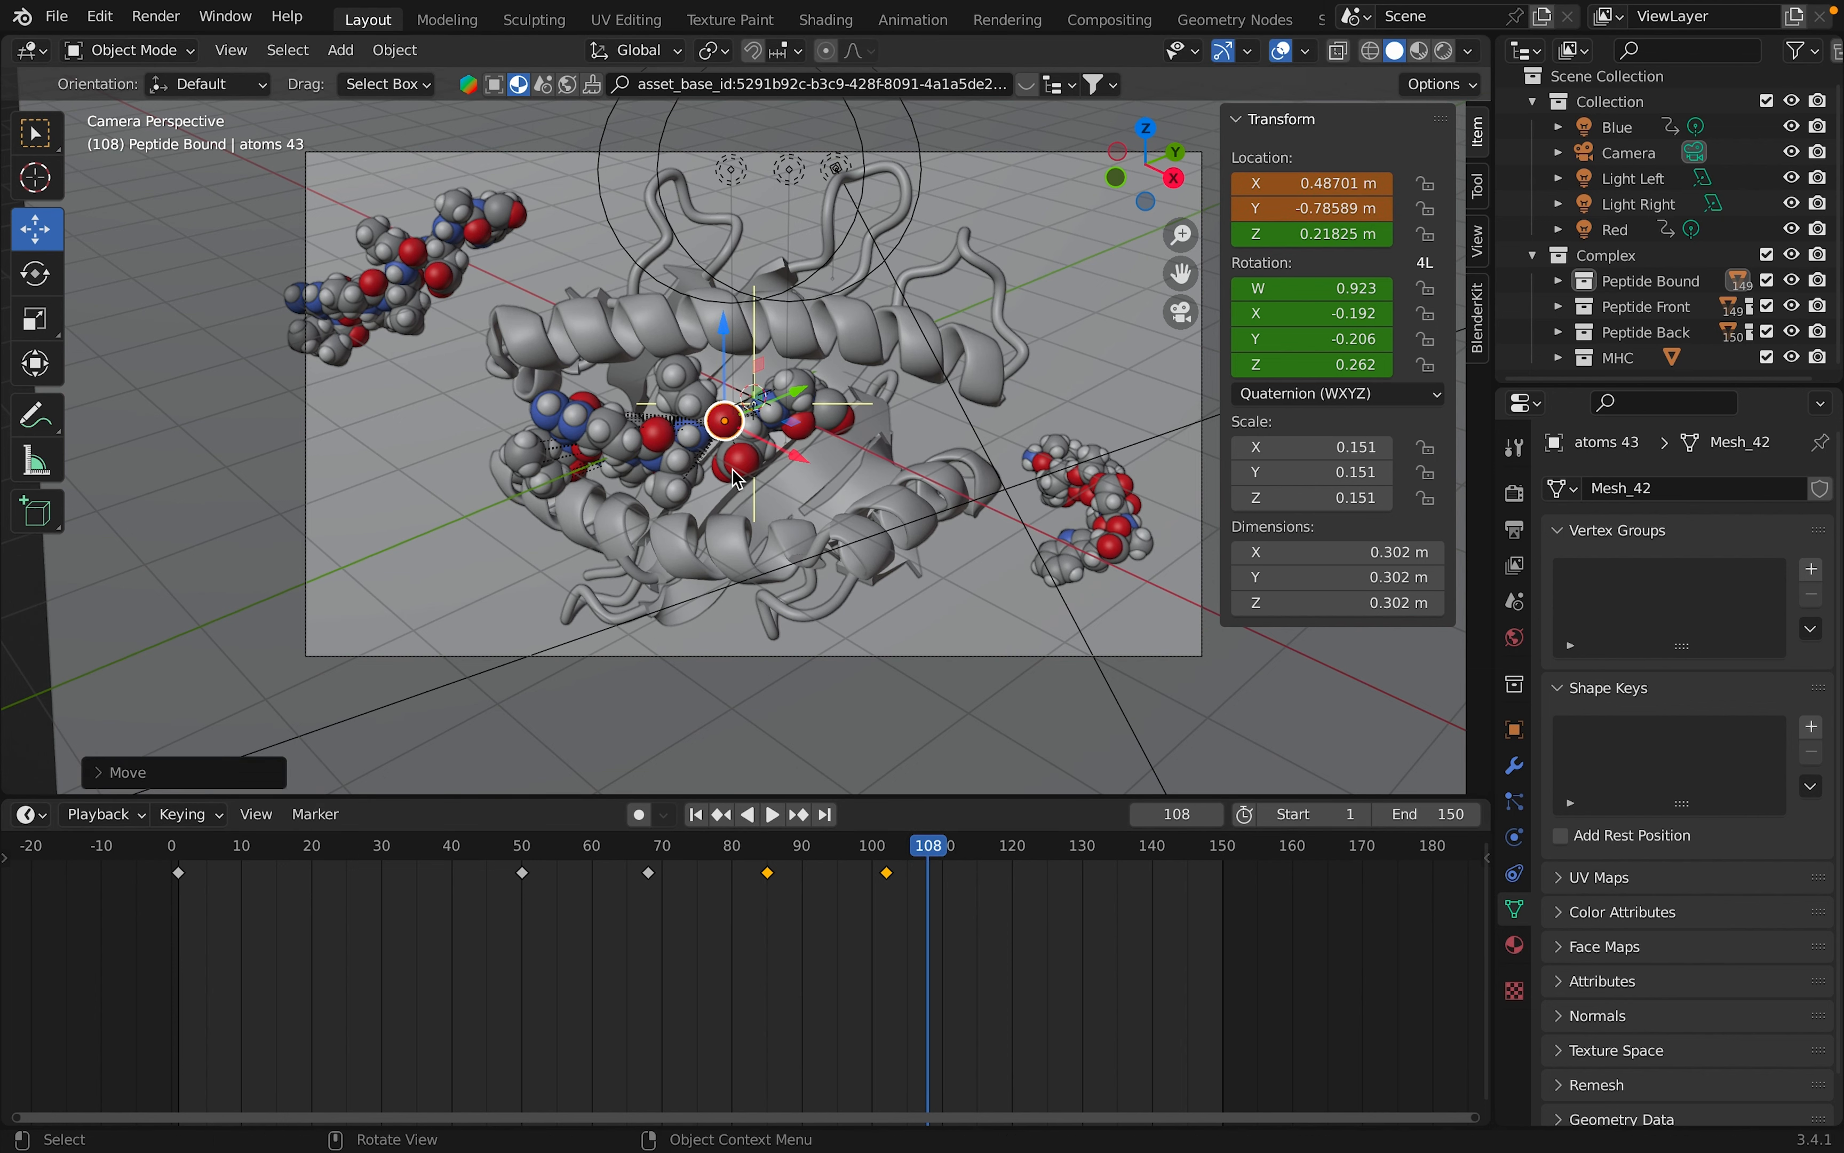
pyautogui.rightClick(1358, 210)
pyautogui.click(1358, 210)
pyautogui.rightClick(1343, 338)
pyautogui.click(1343, 338)
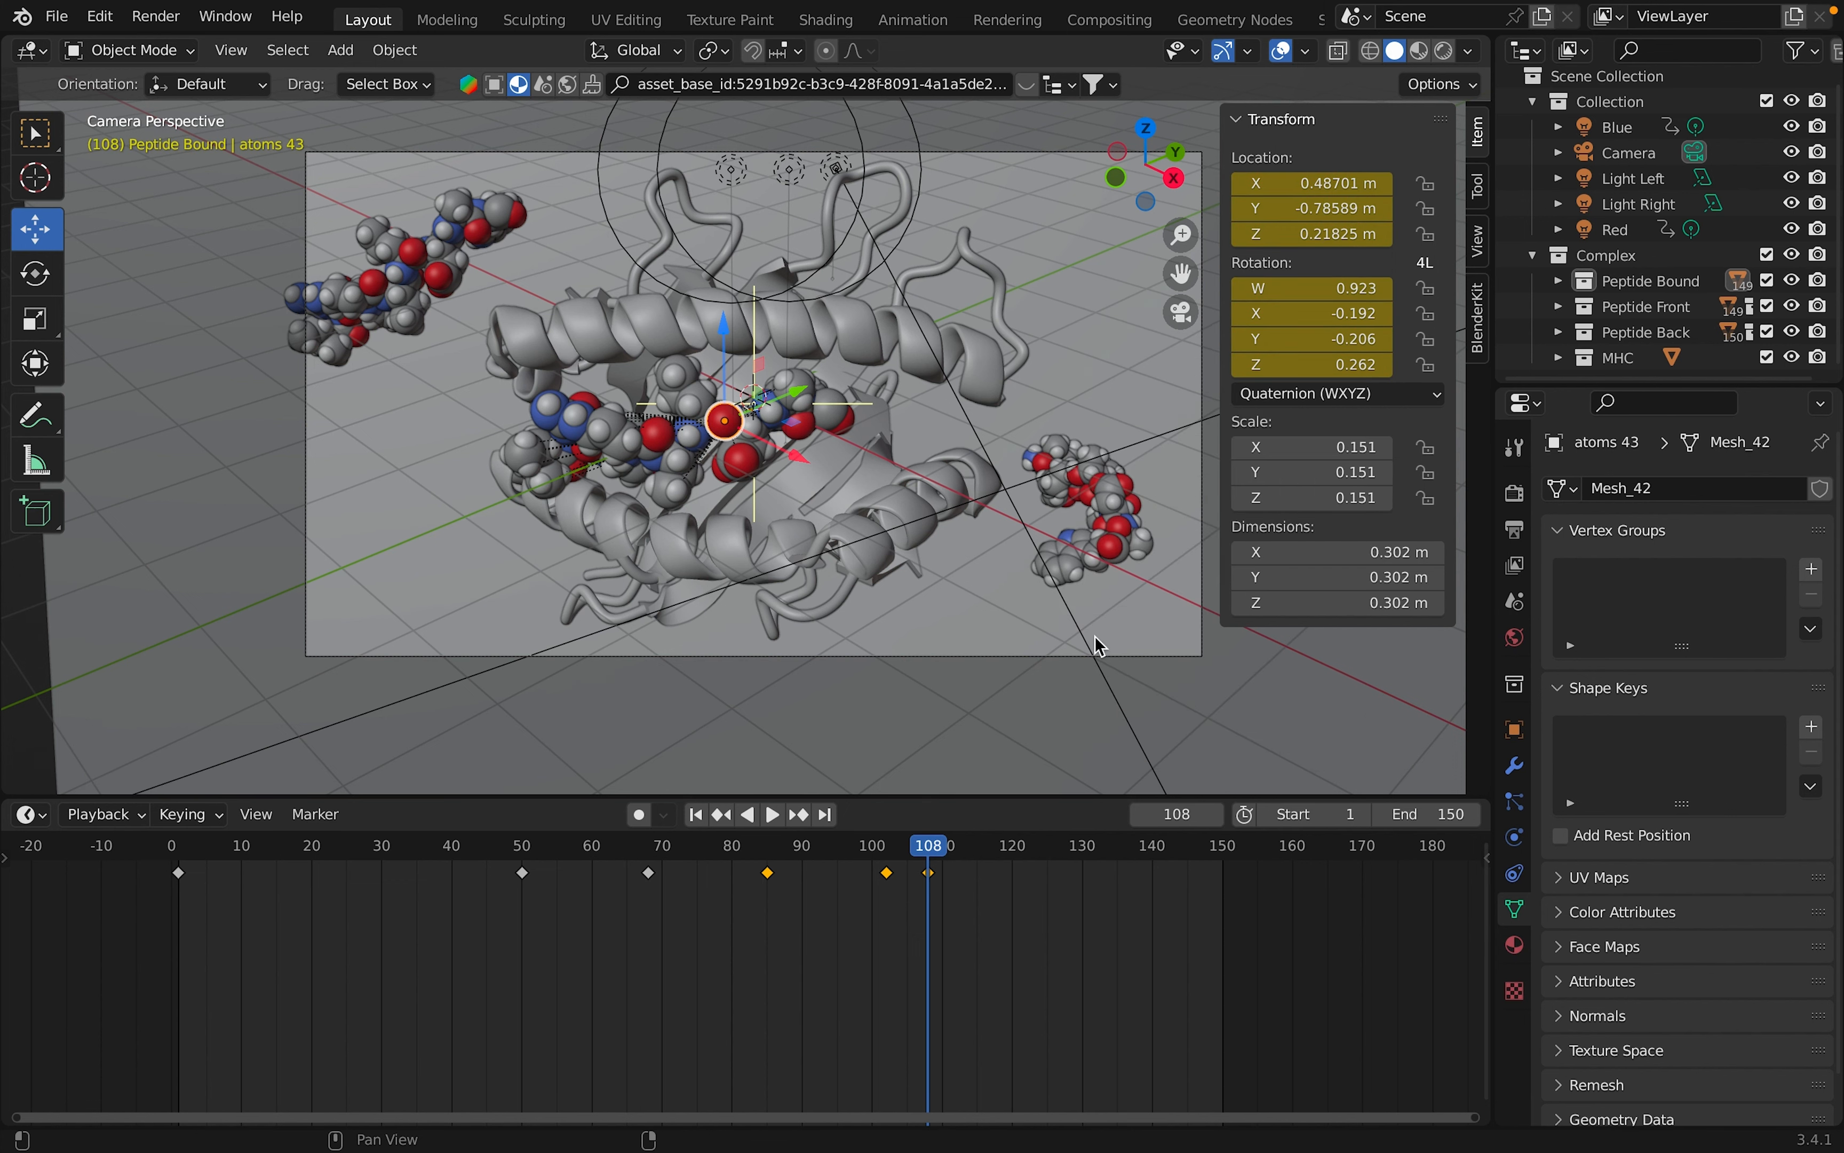
# At frame 116, rotate the peptide to about W 0.930, X -0.281, Y -0.062, Z 0.231 and move it to about X 0 m, Y -1.31 m, Z 0.21 m.
pyautogui.moveTo(940, 846); pyautogui.dragTo(989, 864)
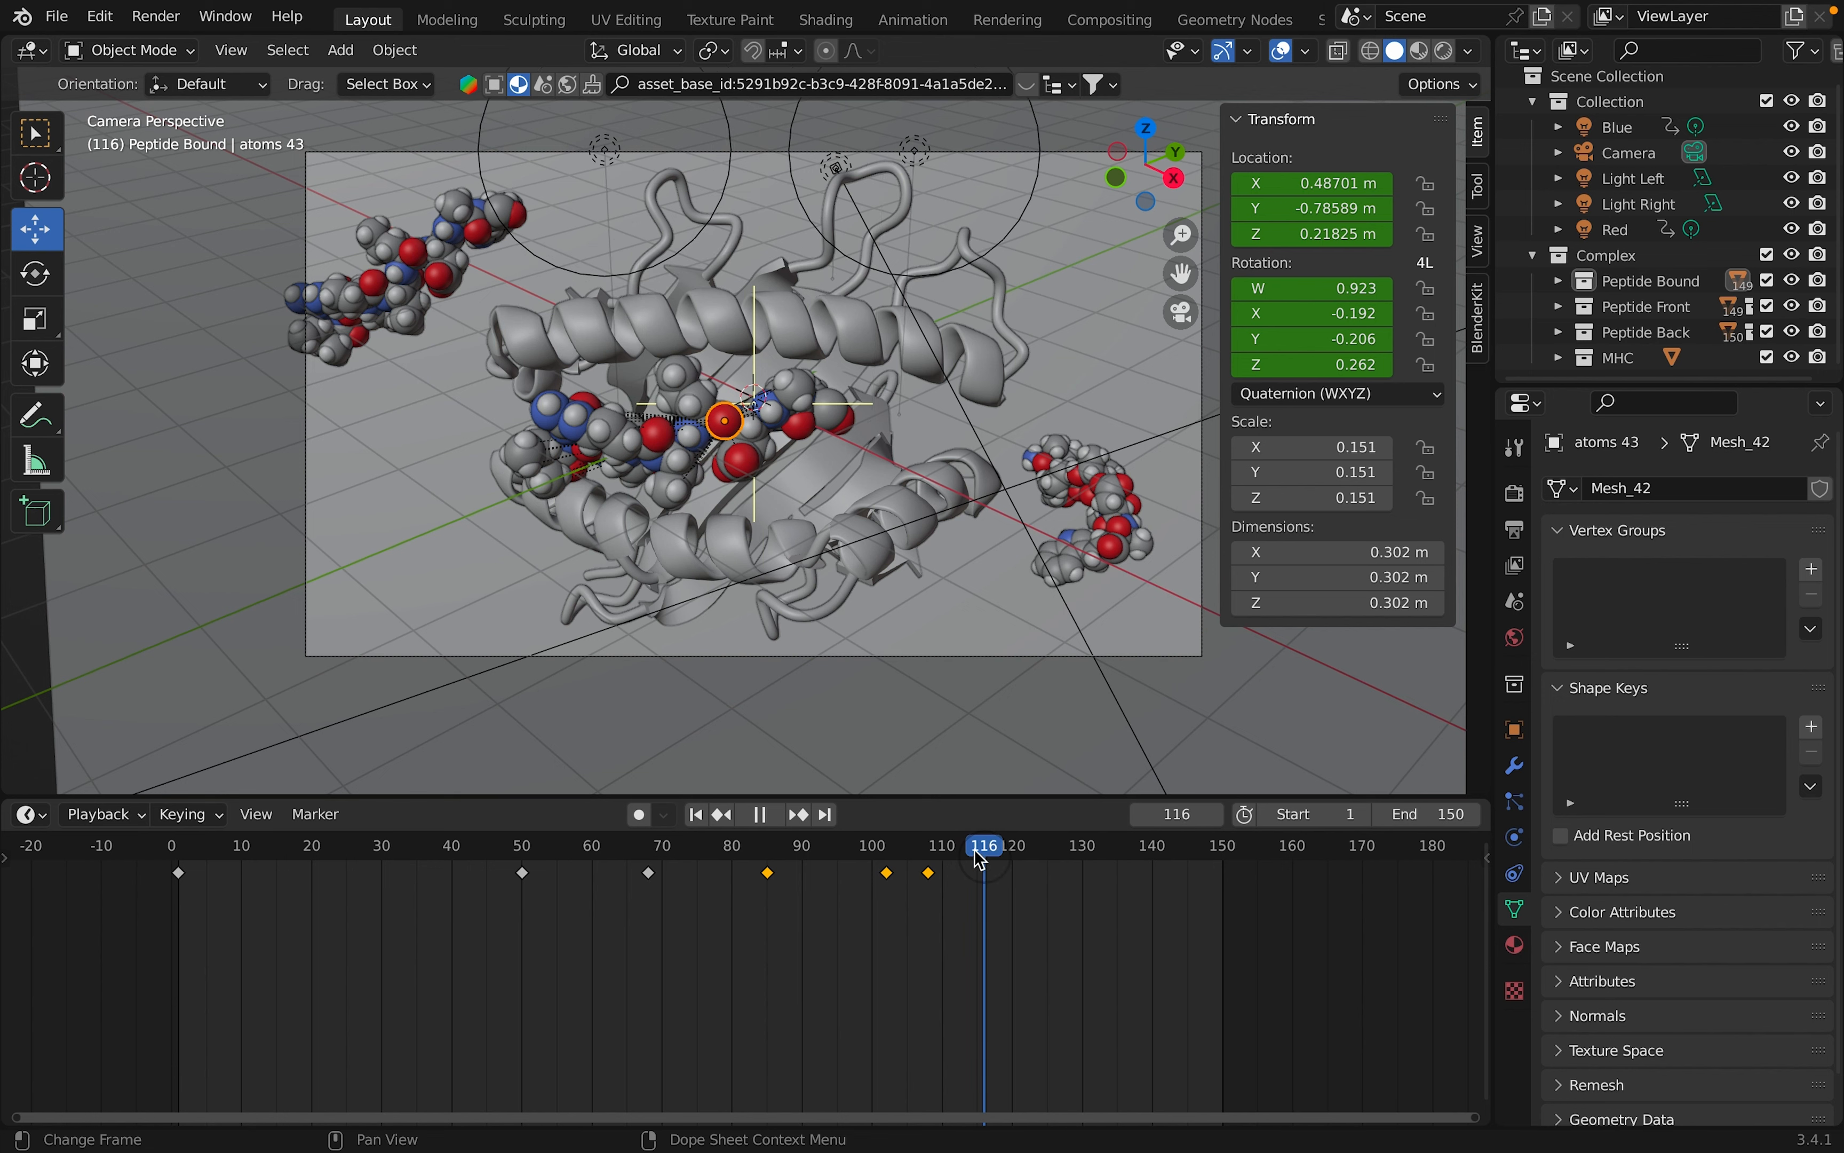
pyautogui.click(36, 272)
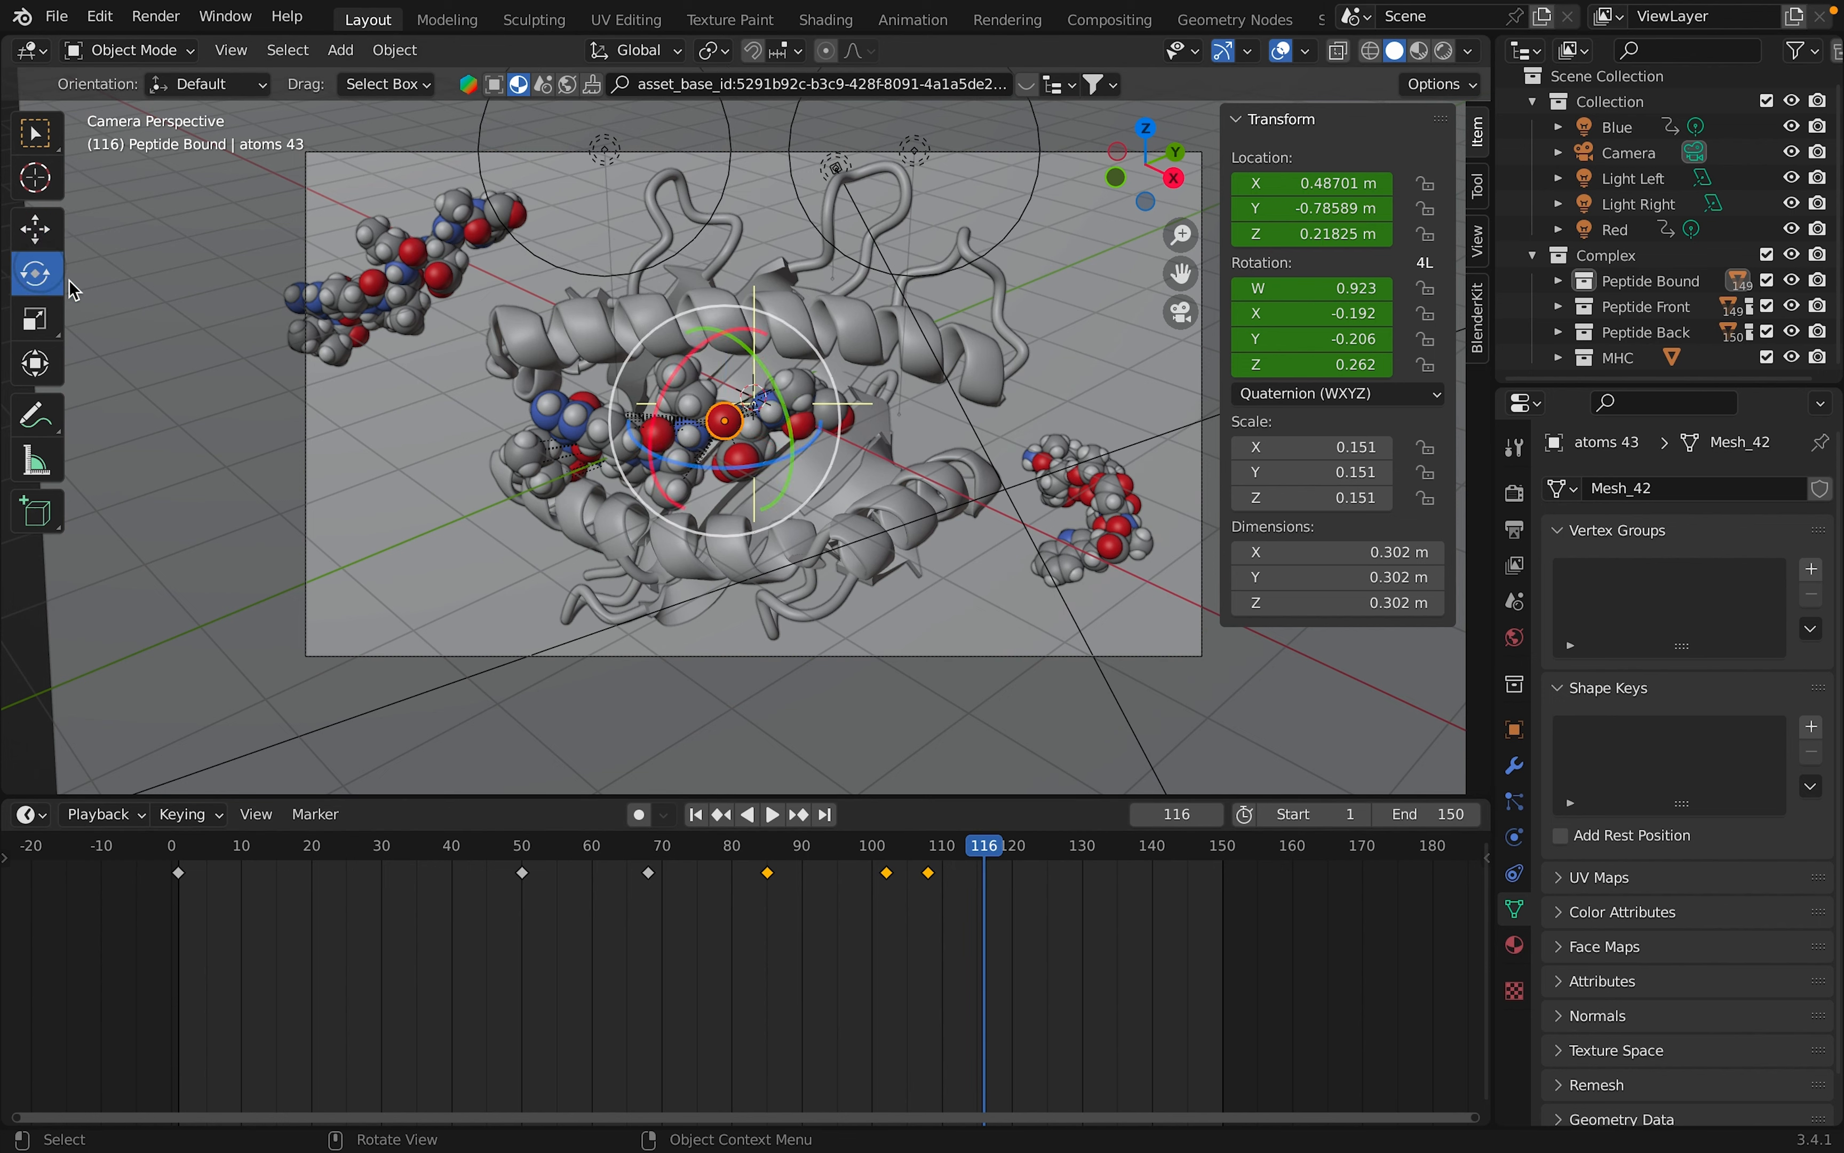
pyautogui.moveTo(839, 429); pyautogui.dragTo(826, 473)
pyautogui.click(38, 230)
pyautogui.moveTo(725, 425); pyautogui.dragTo(637, 438)
# Insert location and rotation keyframes for atoms 43 at frame 116.
pyautogui.rightClick(1290, 207)
pyautogui.click(1288, 207)
pyautogui.rightClick(1301, 324)
pyautogui.click(1302, 324)
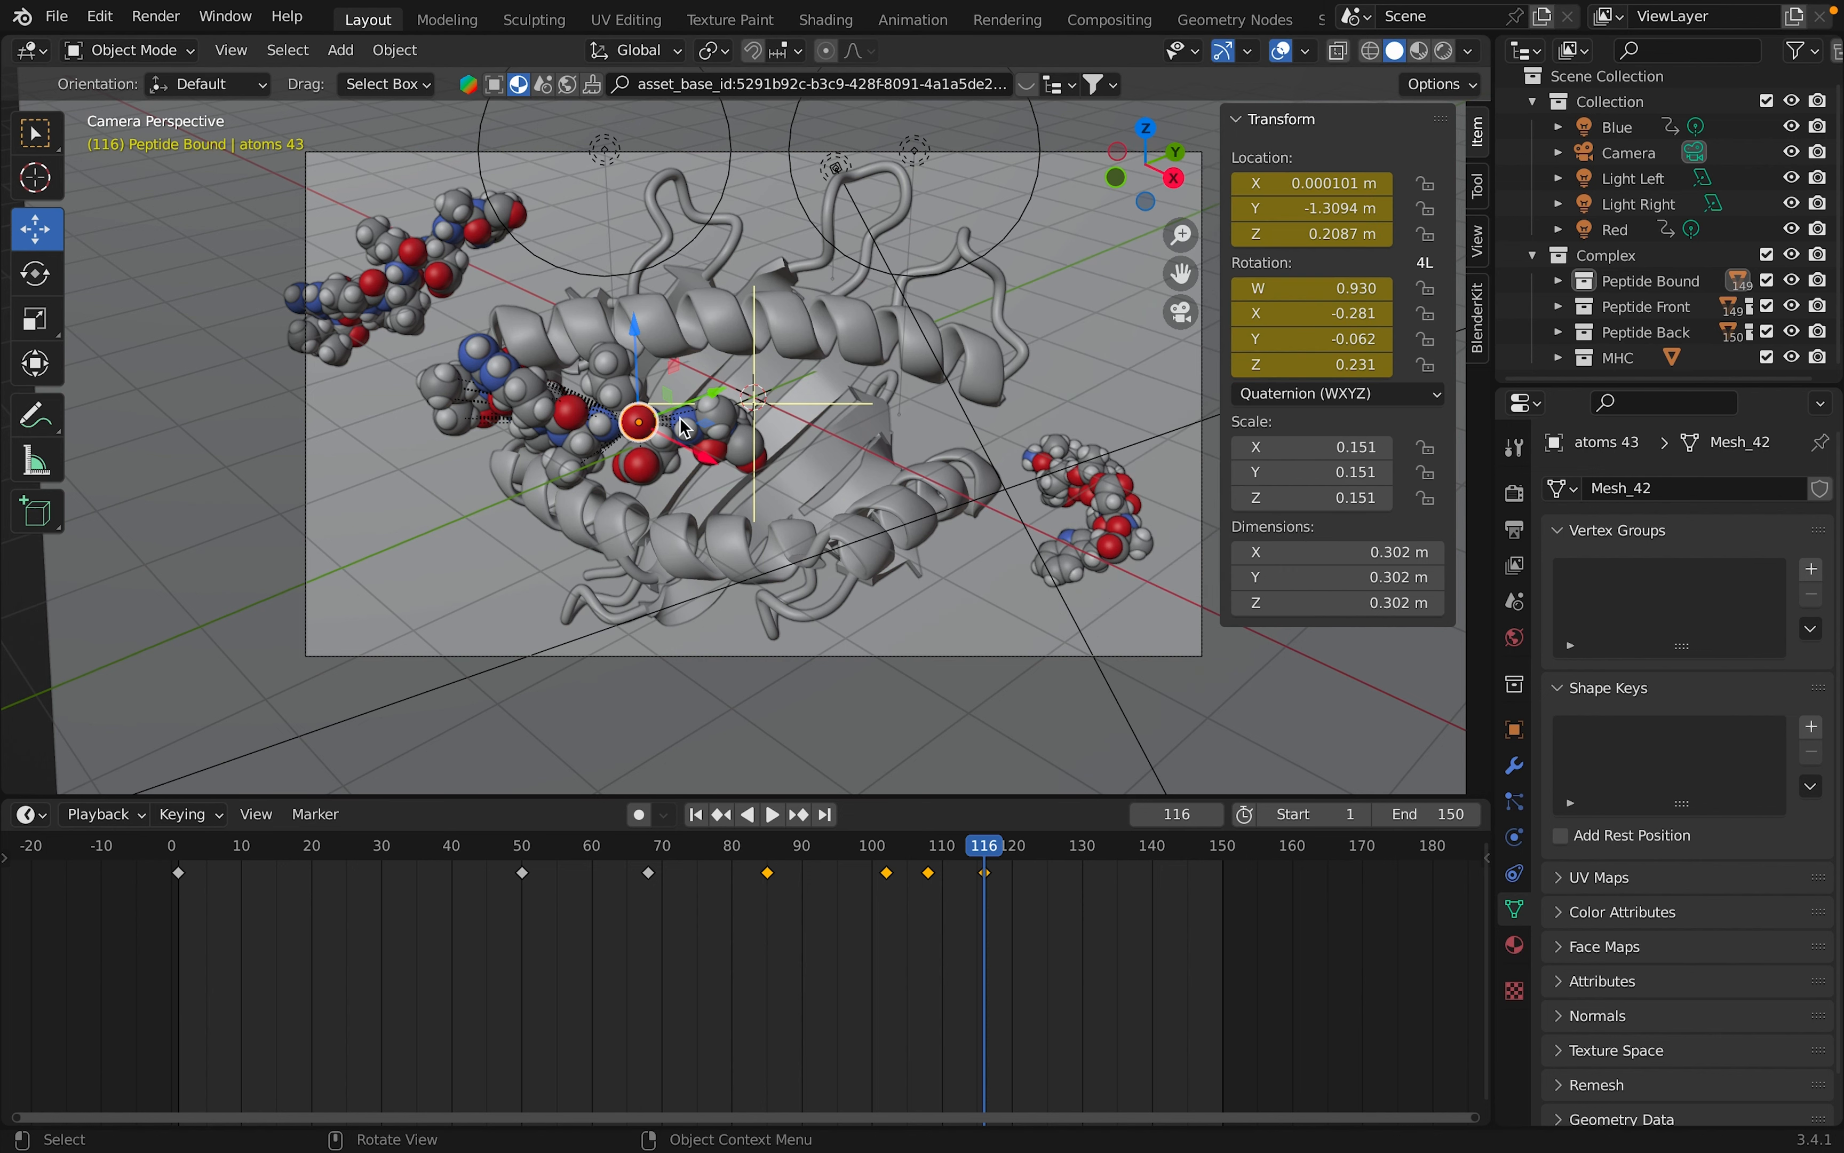
# At frame 135, move the peptide out of the MHC to about X -0.56 m, Y -2.33 m, Z -0.37 m and insert location and rotation keyframes.
pyautogui.press('space')
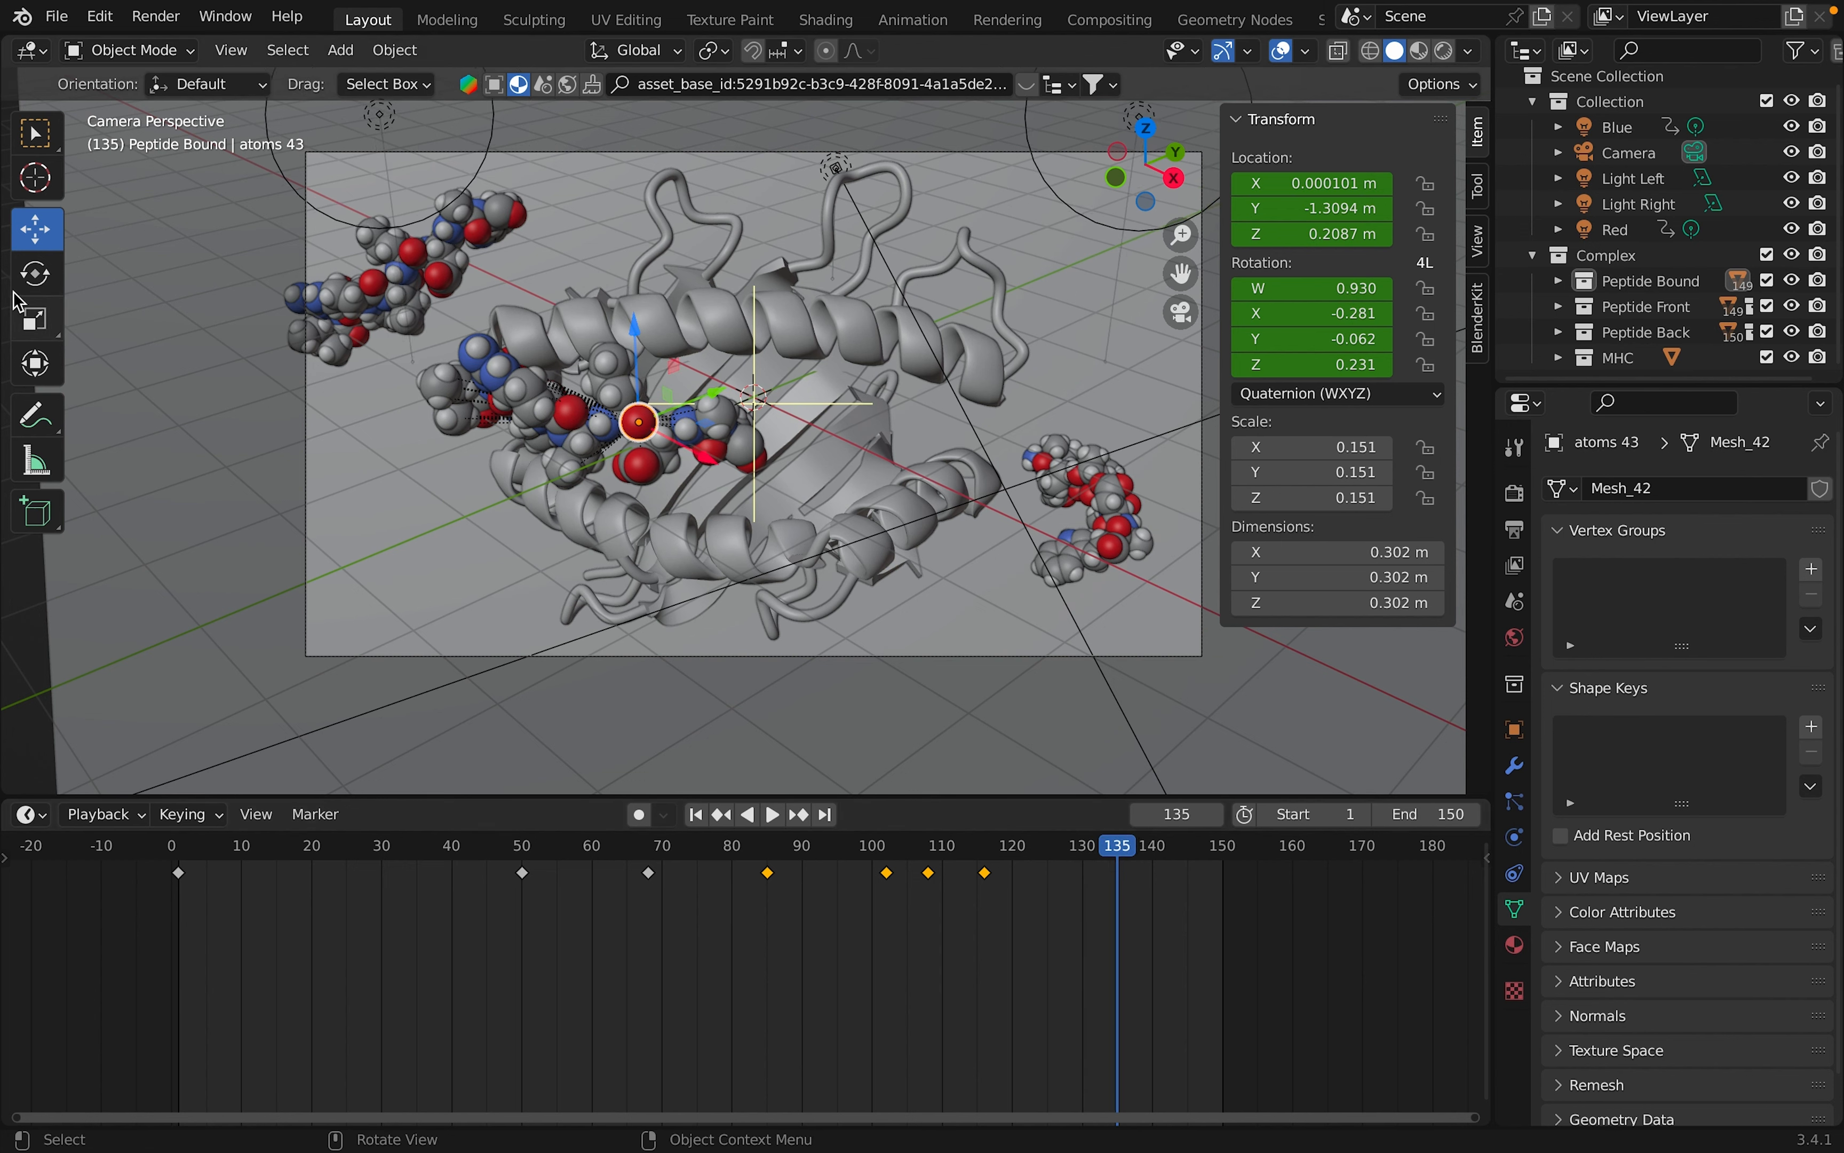
pyautogui.moveTo(639, 424); pyautogui.dragTo(503, 503)
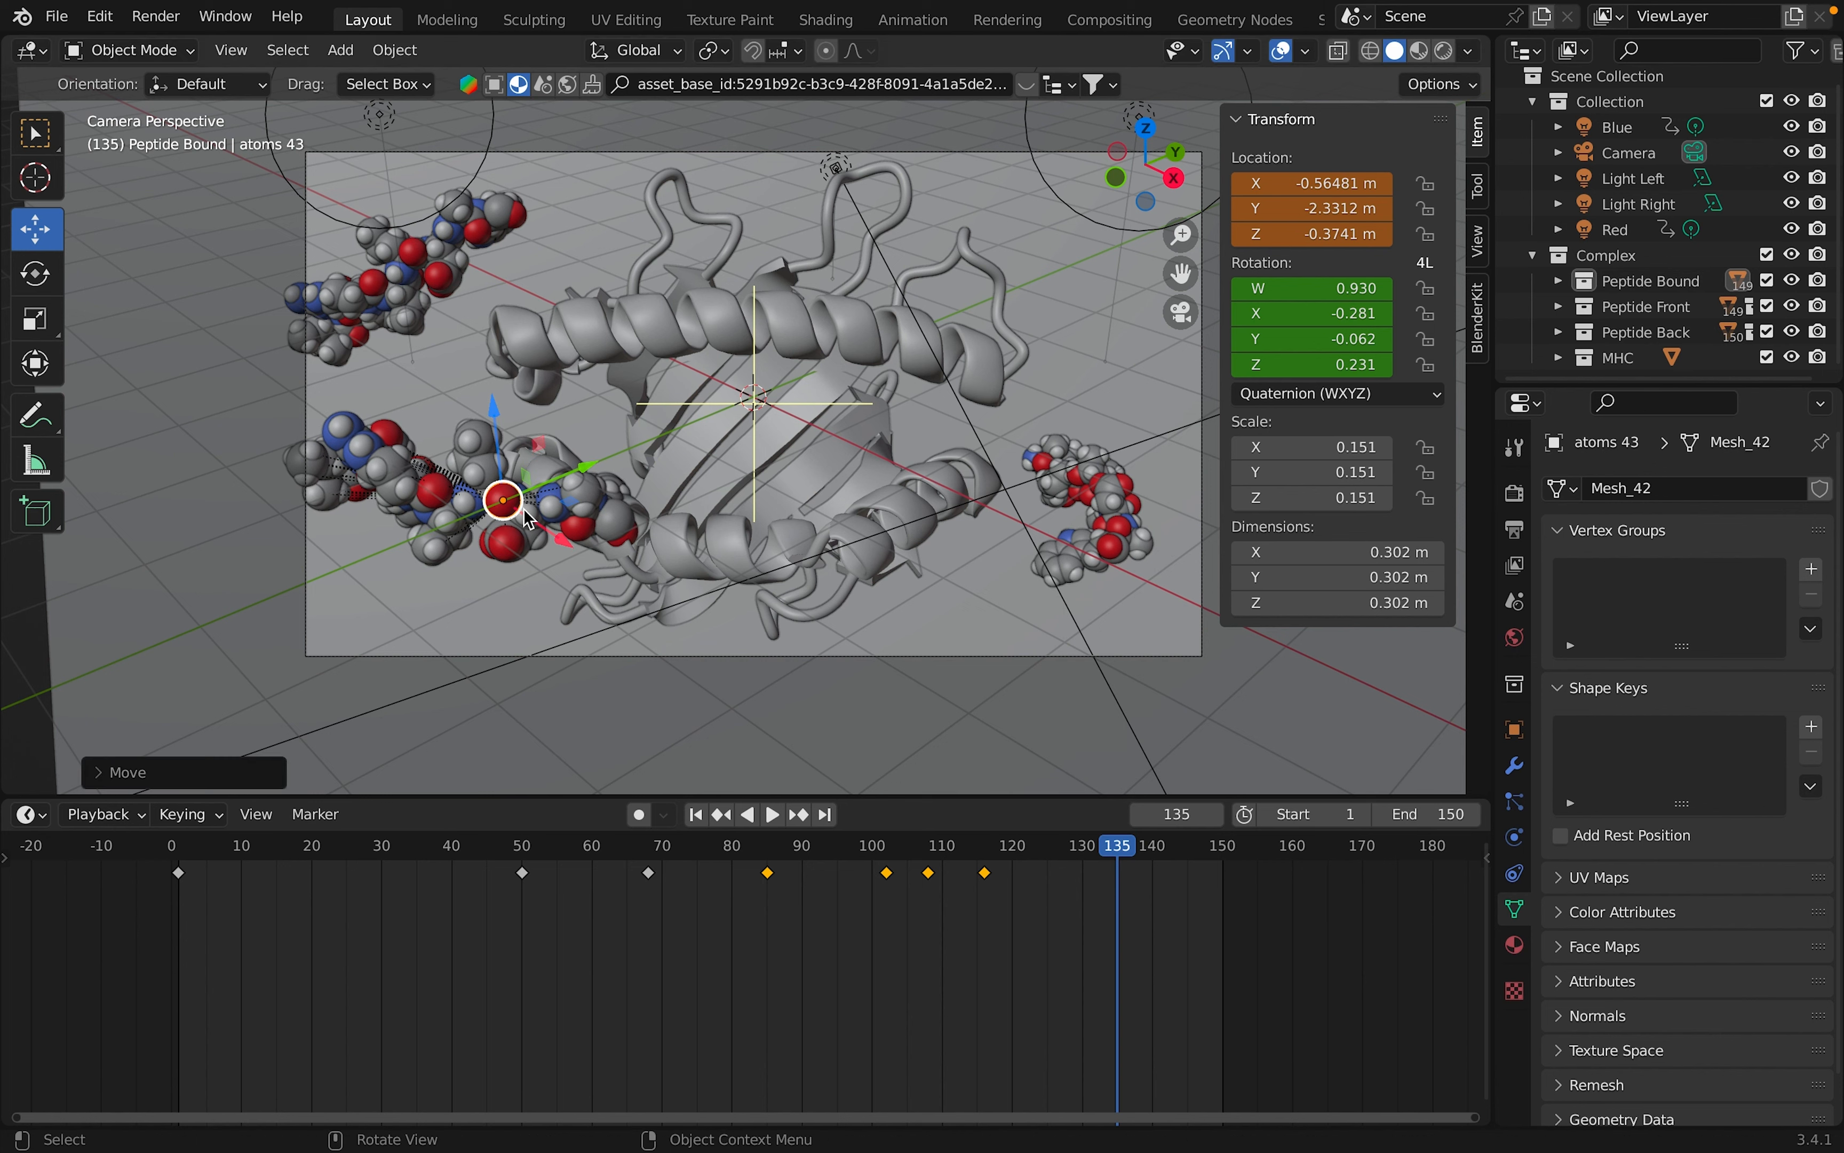
pyautogui.rightClick(1298, 202)
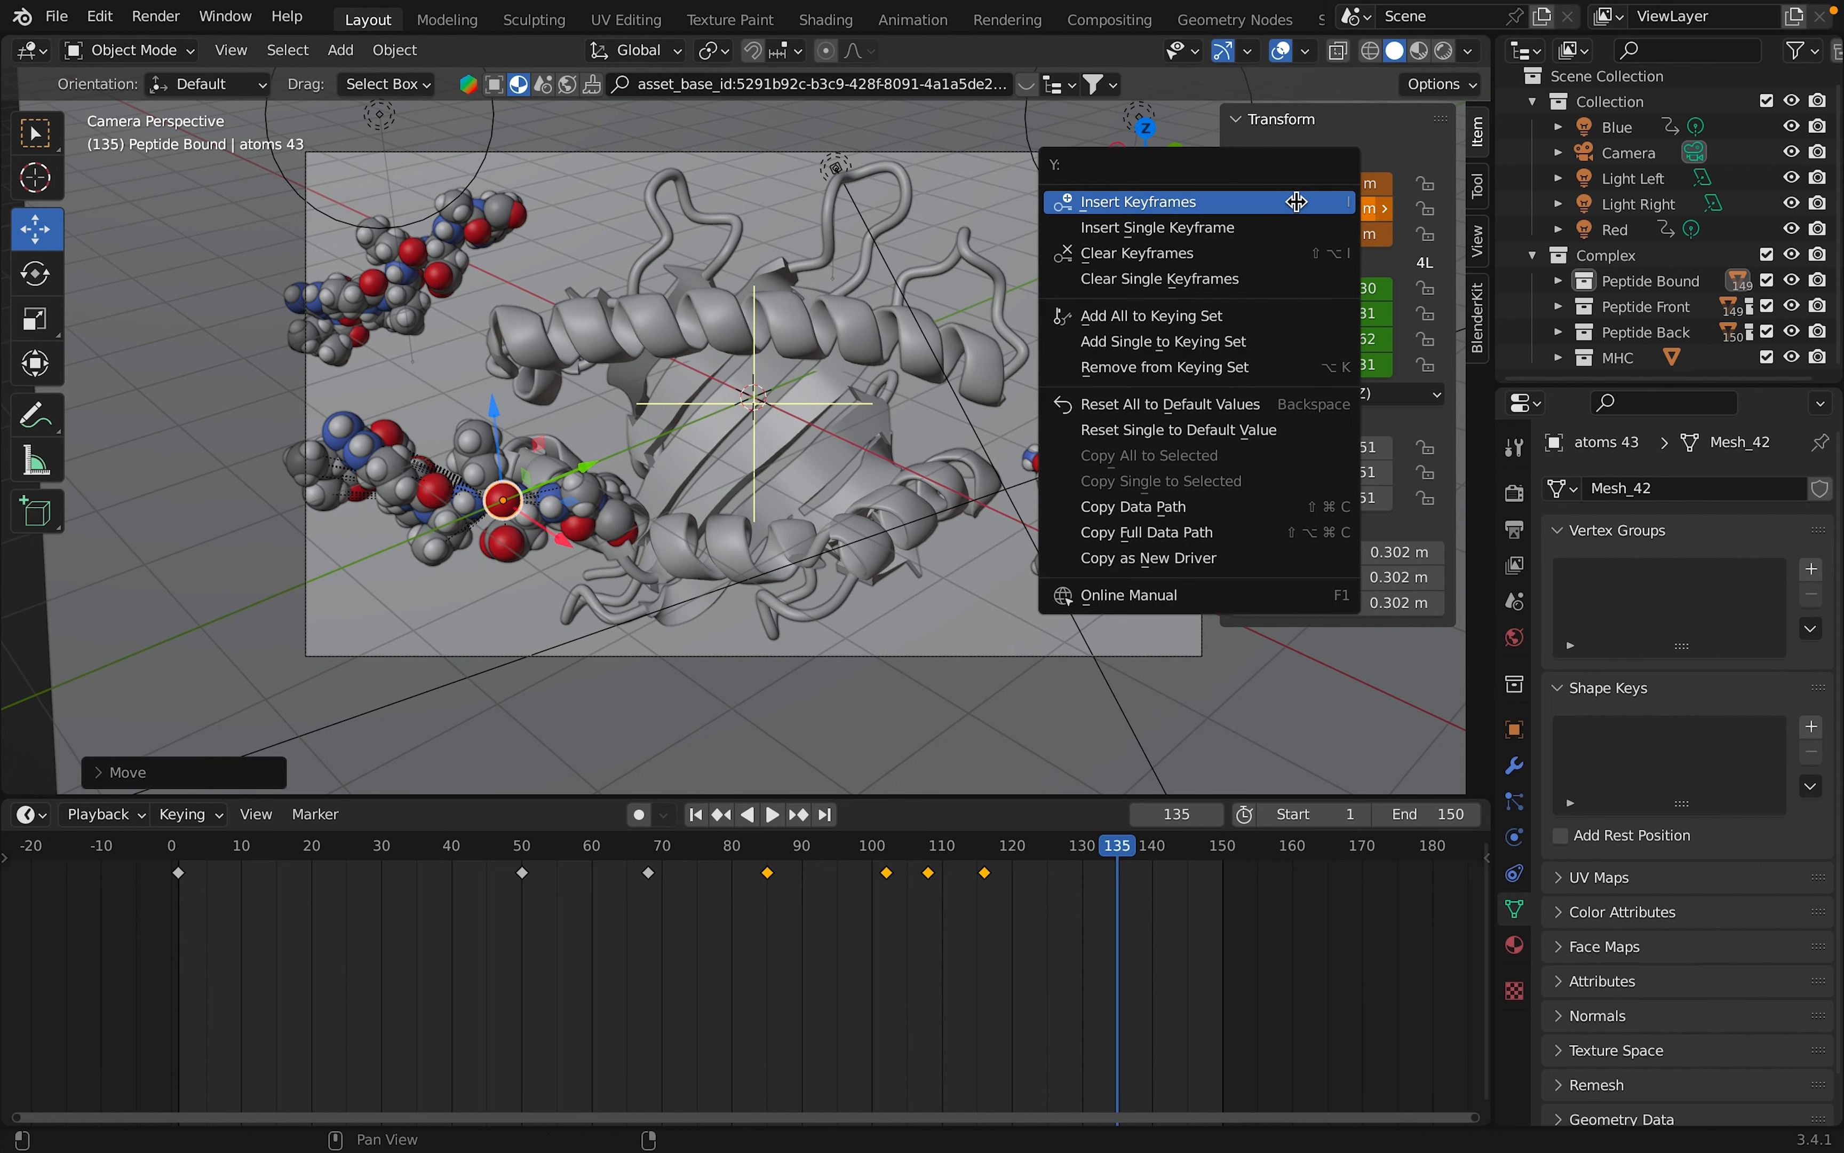
pyautogui.click(1297, 202)
pyautogui.rightClick(1328, 292)
pyautogui.click(1318, 304)
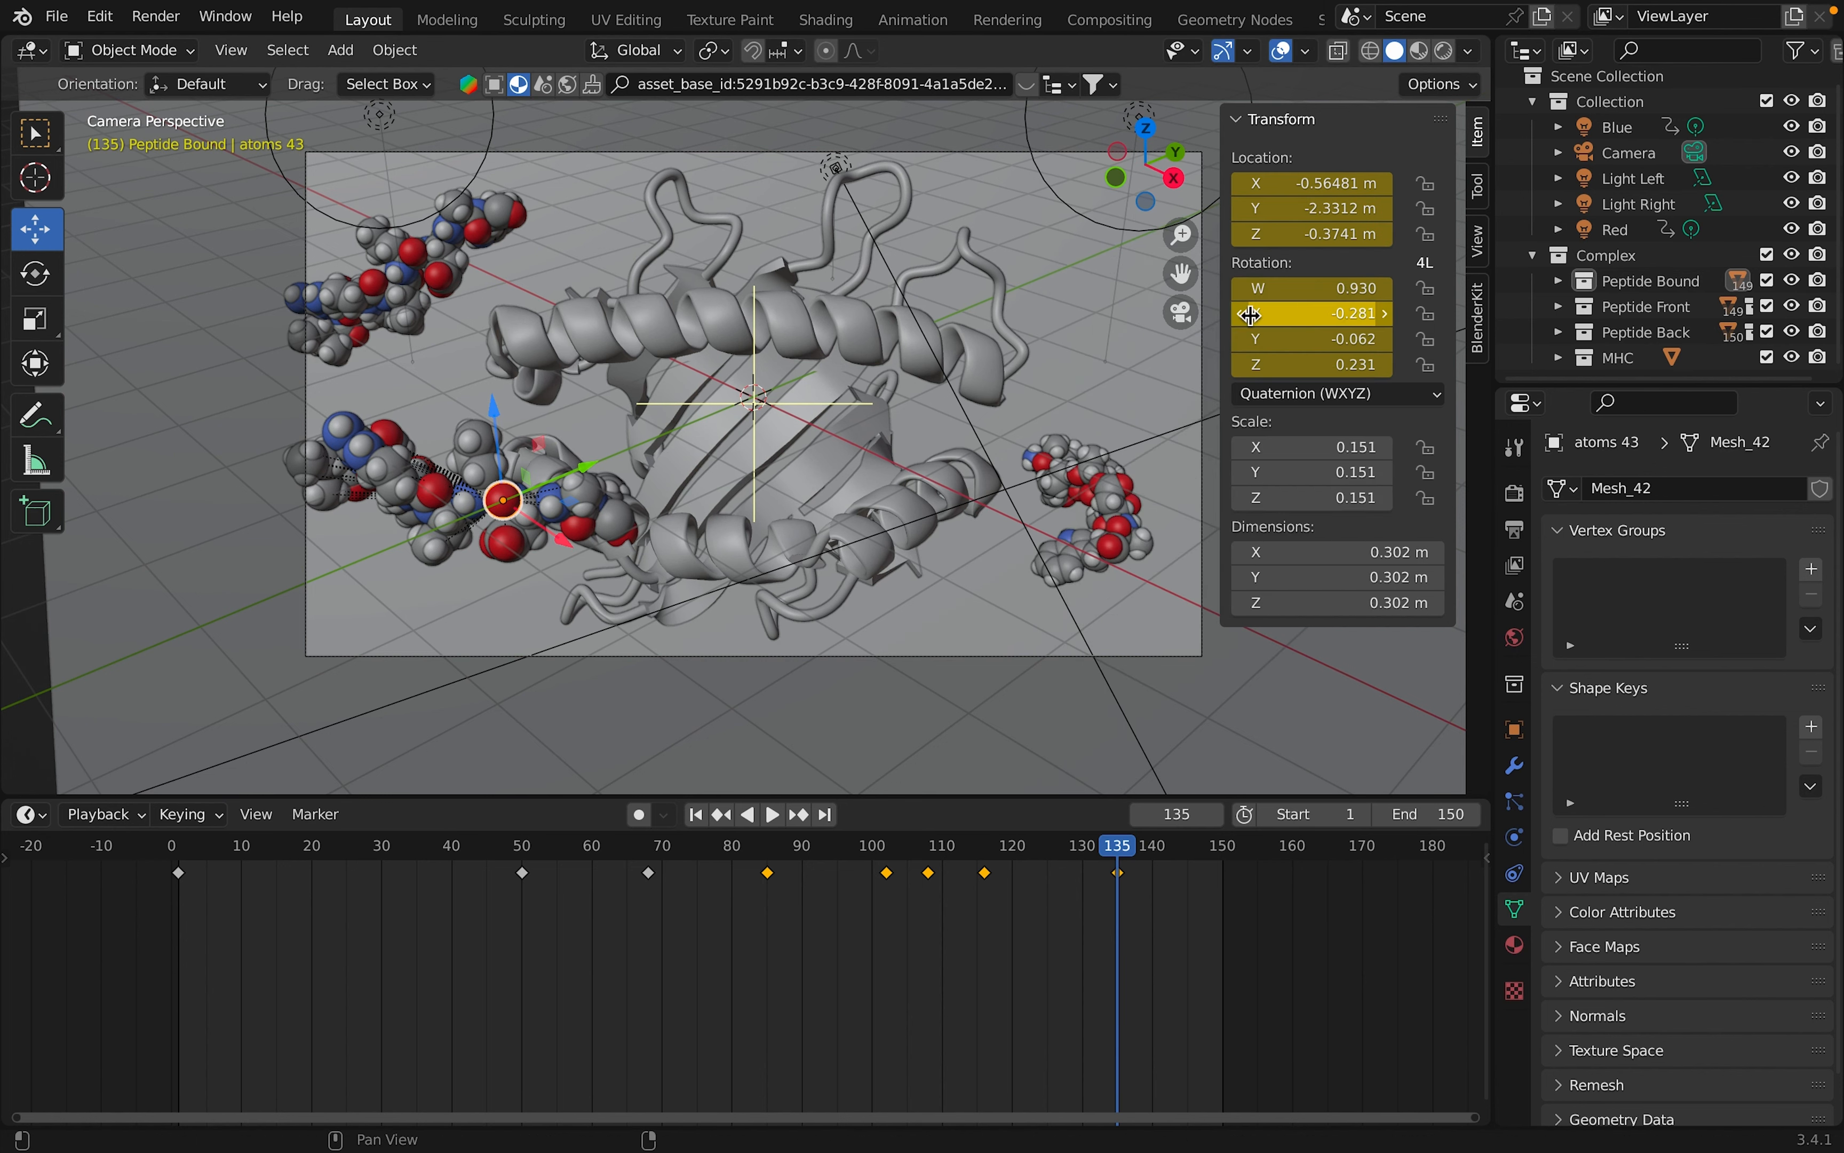
# At frame 151, move the peptide outside the camera frame to about X -2.98 m, Y -4.03 m, Z 0.81 m, rotated to about W 0.872, X -0.418, Y 0.200, Z 0.158.
pyautogui.press('space')
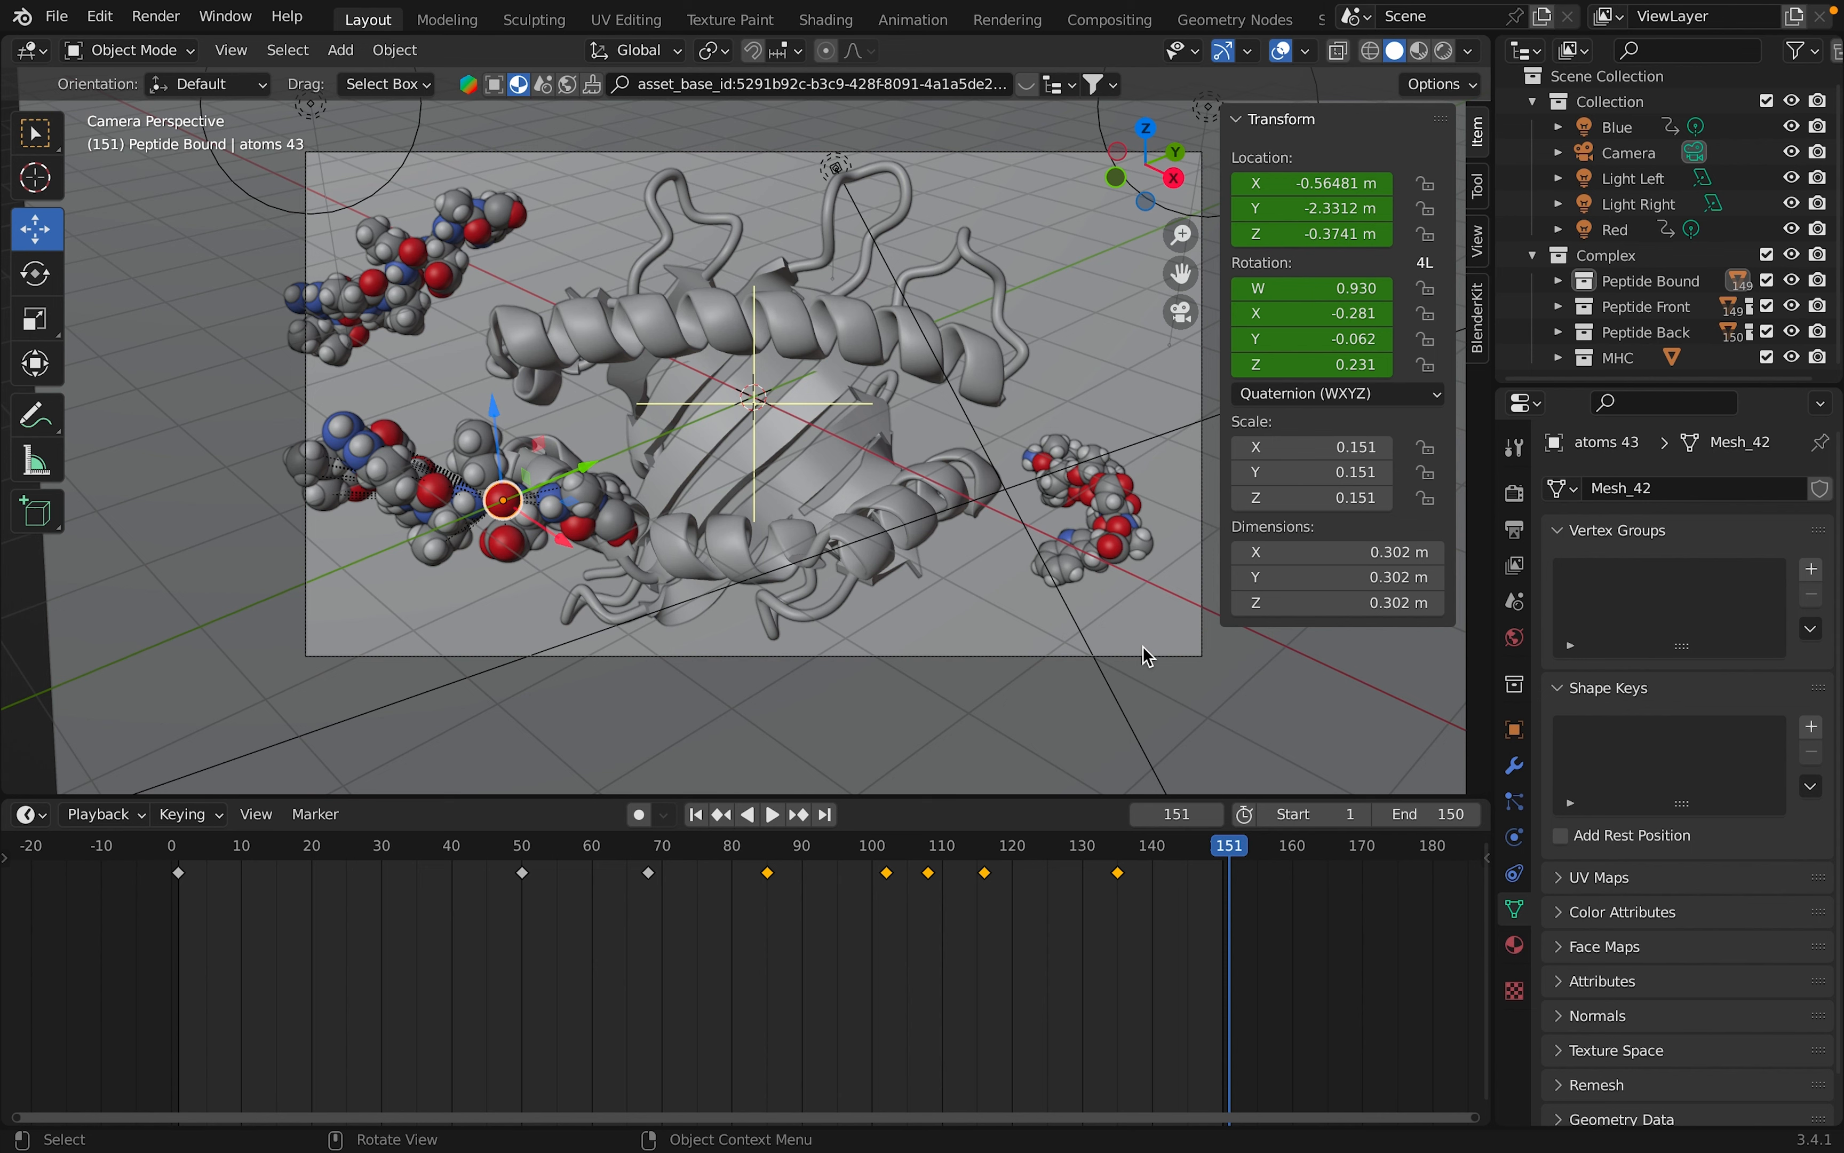
pyautogui.scroll(-1, 446, 418)
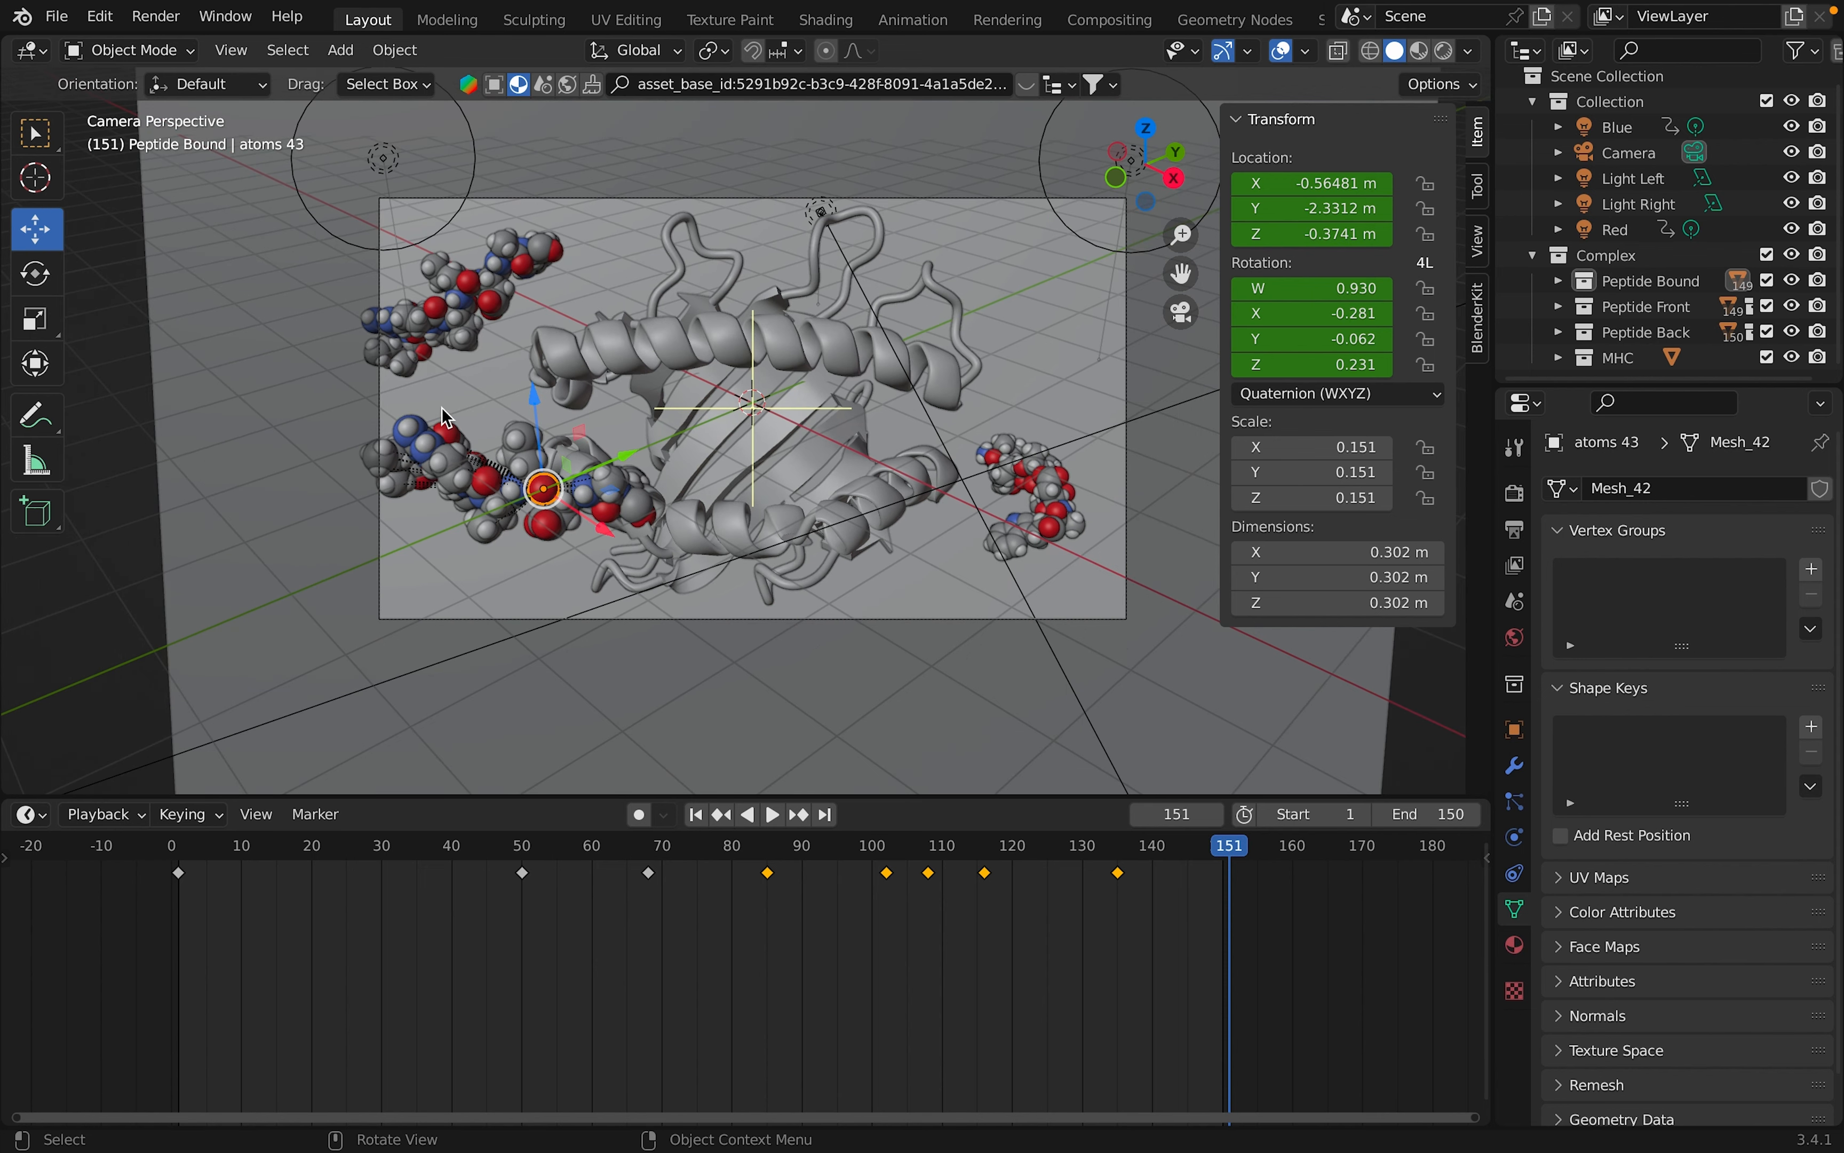
pyautogui.moveTo(545, 489); pyautogui.dragTo(231, 364)
pyautogui.click(38, 281)
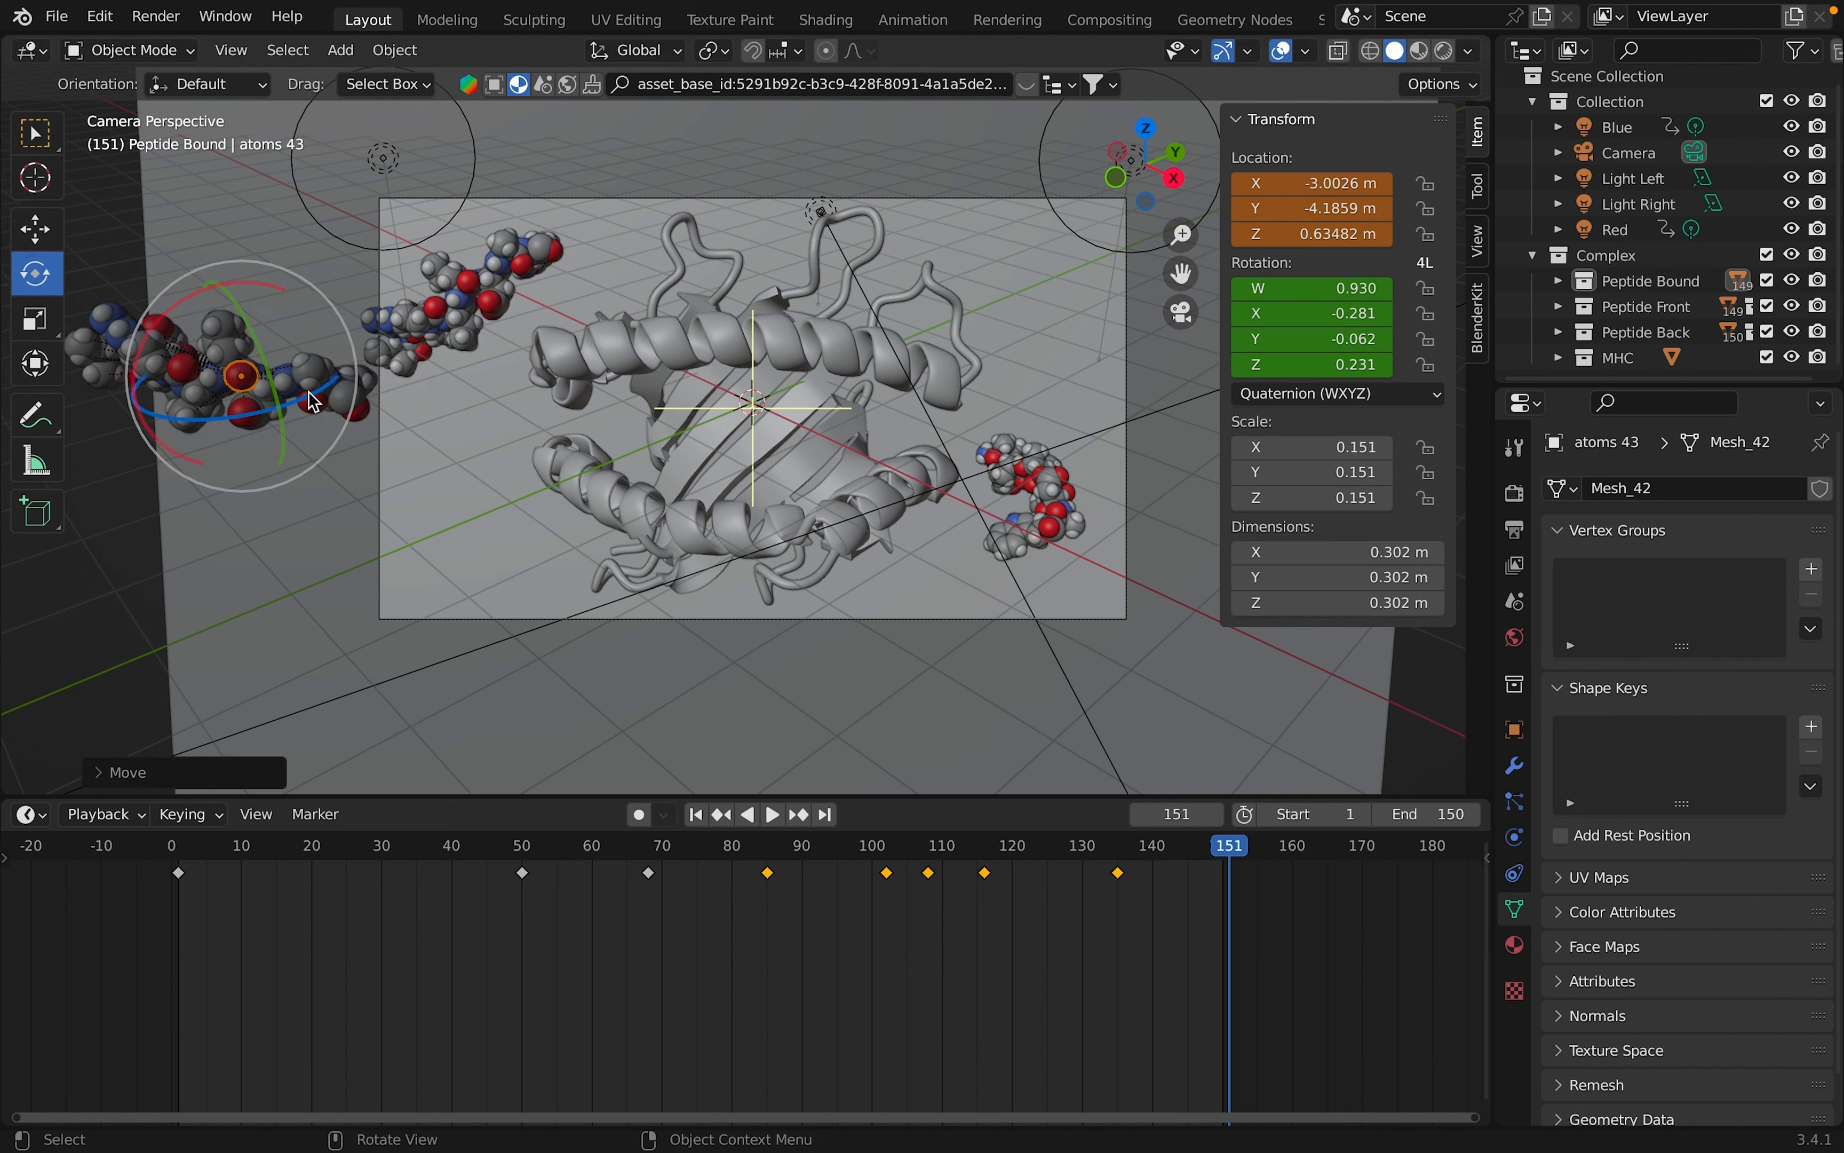
pyautogui.moveTo(360, 402); pyautogui.dragTo(317, 458)
pyautogui.moveTo(245, 384); pyautogui.dragTo(273, 357)
# Insert location and rotation keyframes for atoms 43 at frame 151.
pyautogui.rightClick(1303, 208)
pyautogui.click(1303, 206)
pyautogui.rightClick(1343, 323)
pyautogui.click(1343, 323)
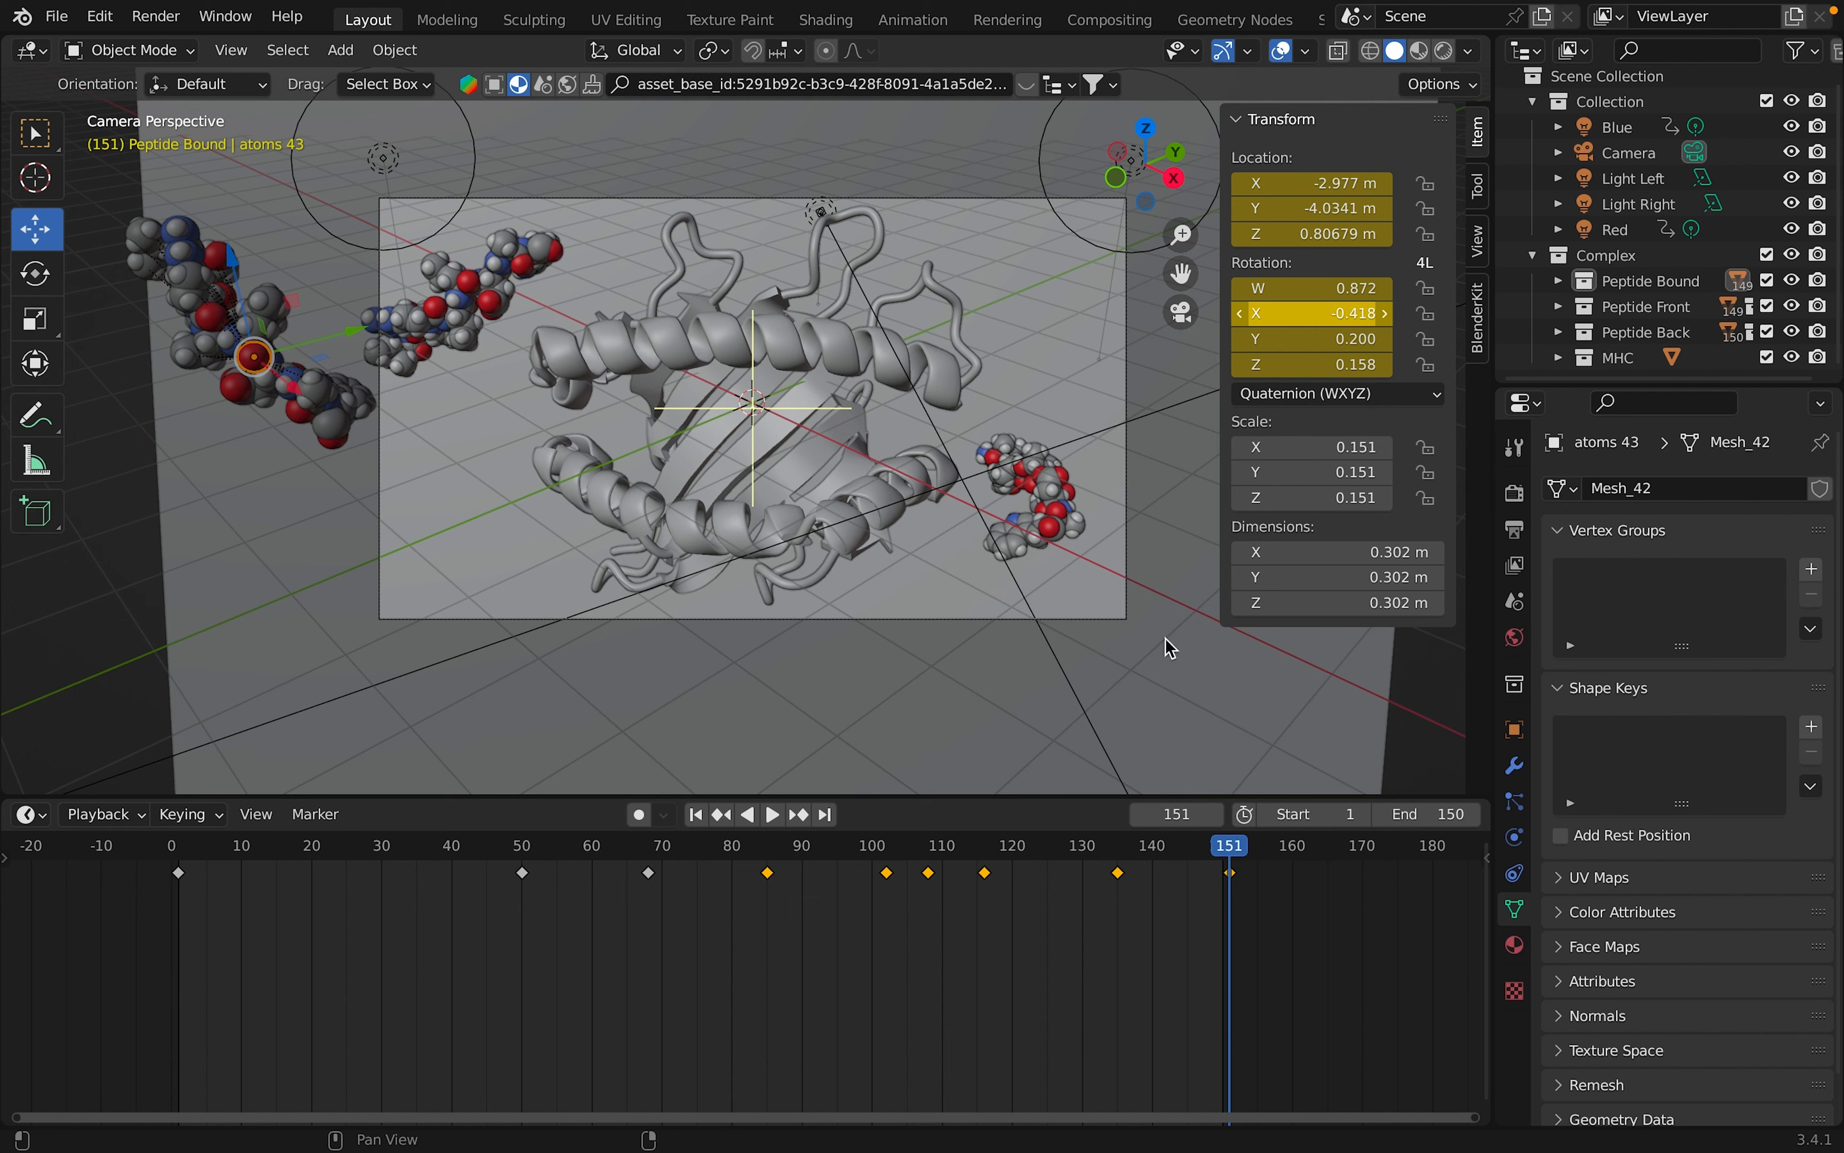
# Play the animation from frame 1 to review the peptide's approach to the MHC.
pyautogui.moveTo(1231, 846); pyautogui.dragTo(183, 970)
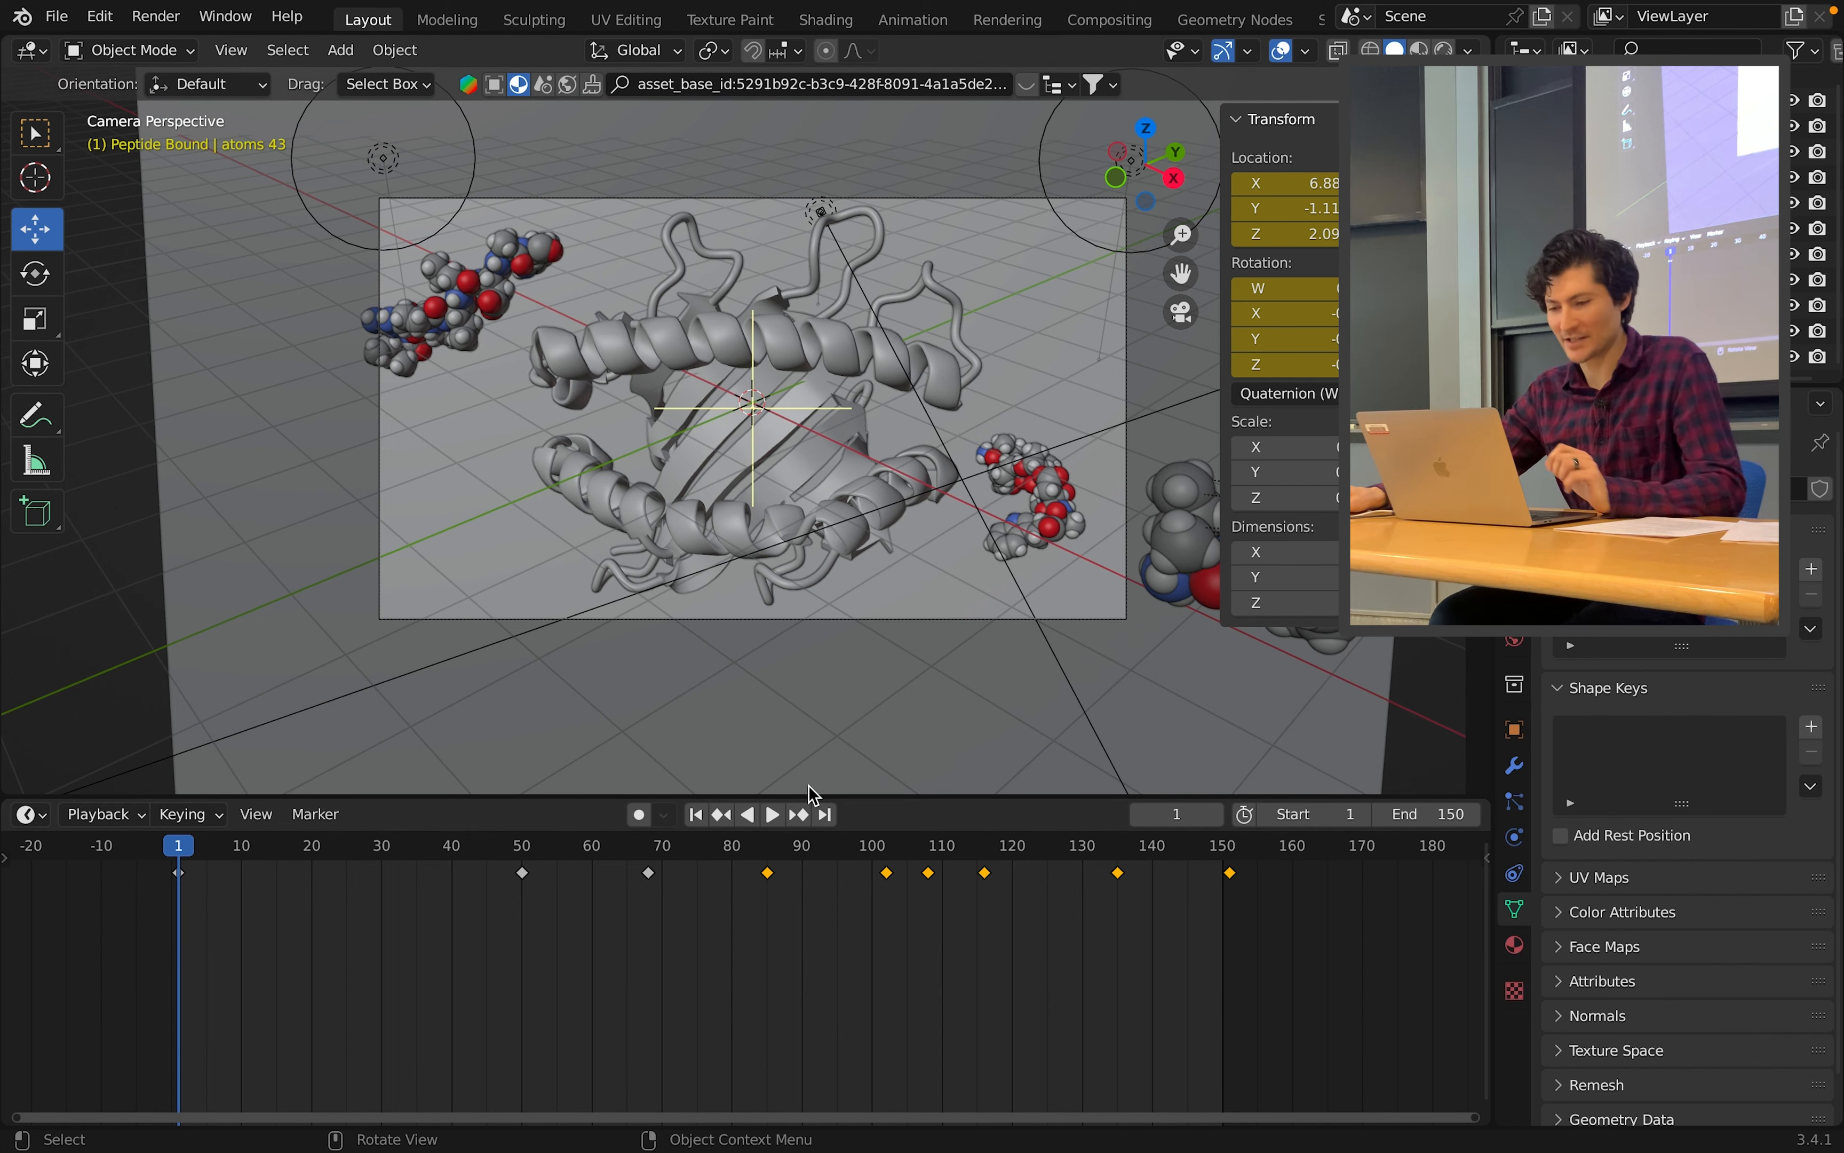
pyautogui.keyDown('shift'); pyautogui.moveTo(778, 555); pyautogui.dragTo(714, 568, button='middle'); pyautogui.keyUp('shift')
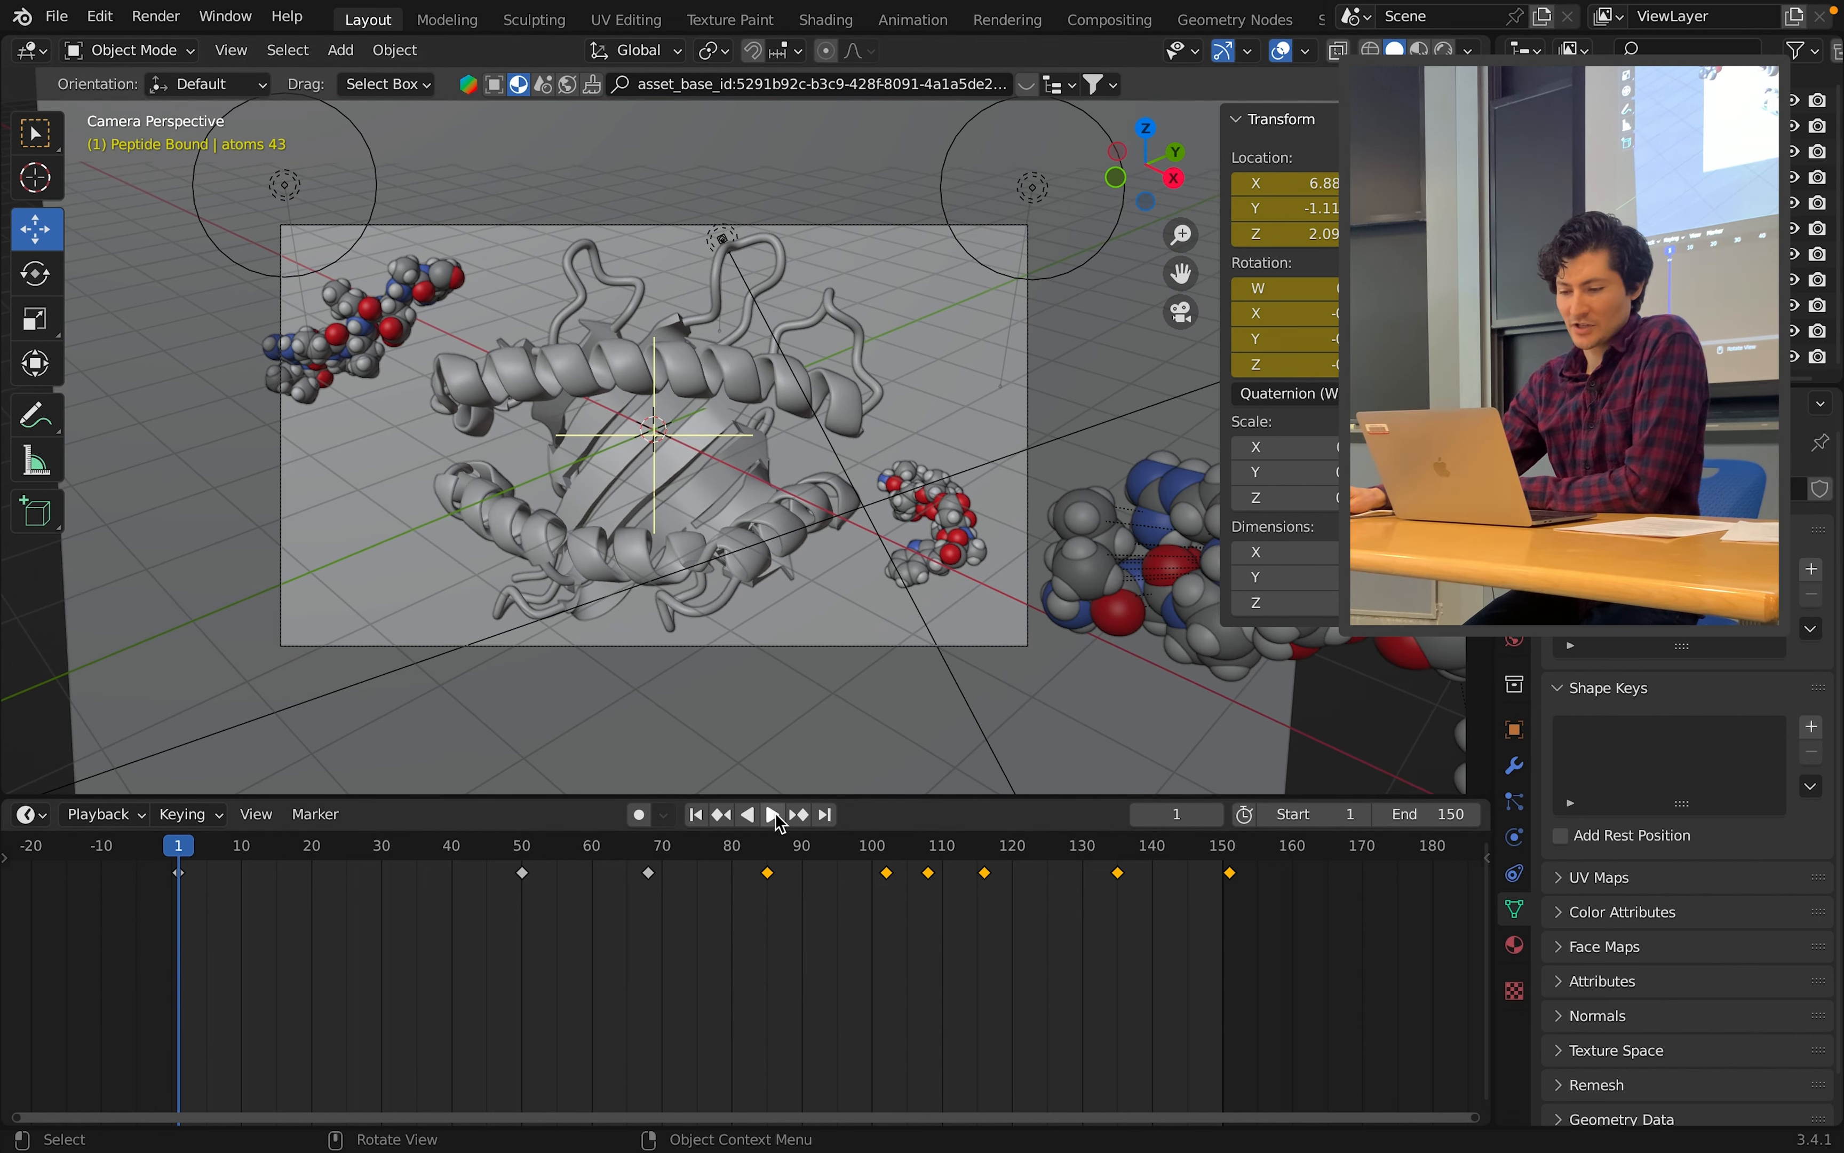
pyautogui.click(773, 814)
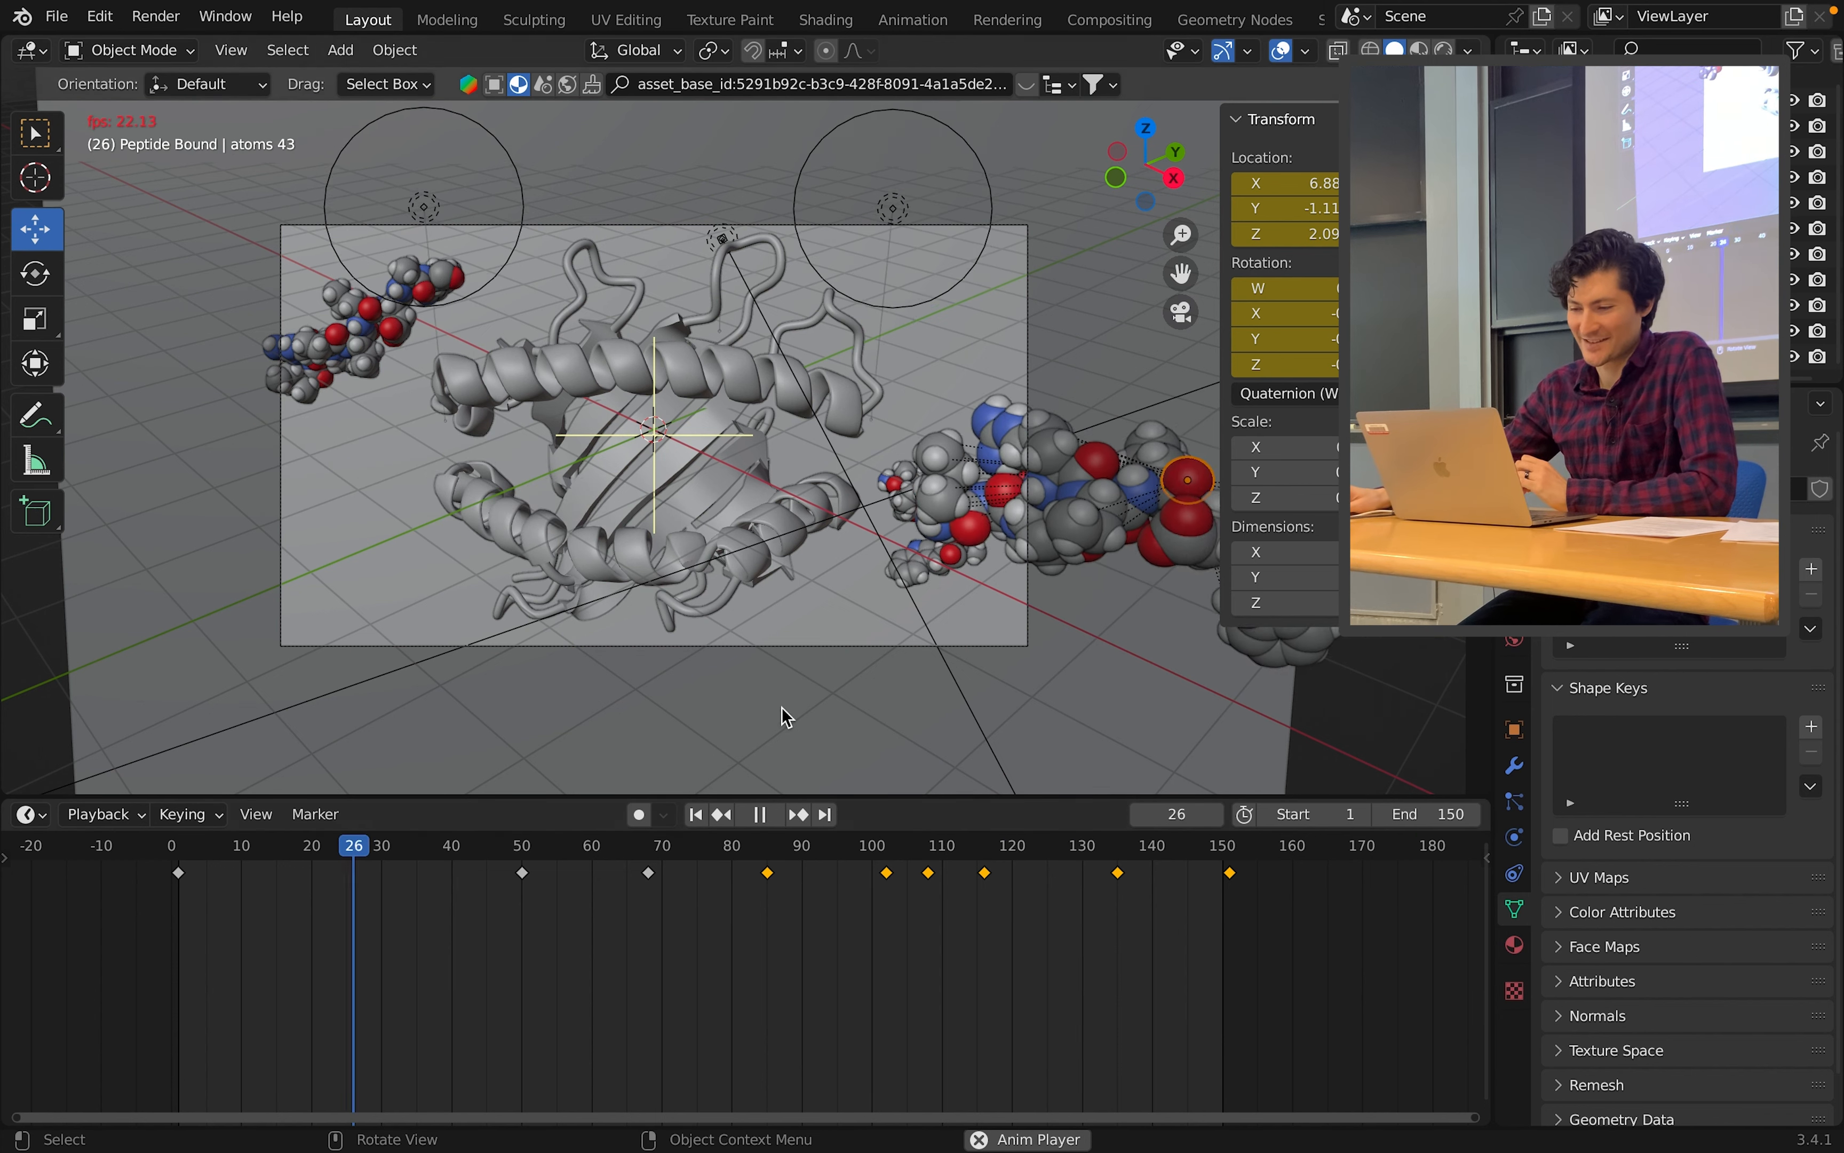
pyautogui.press('space')
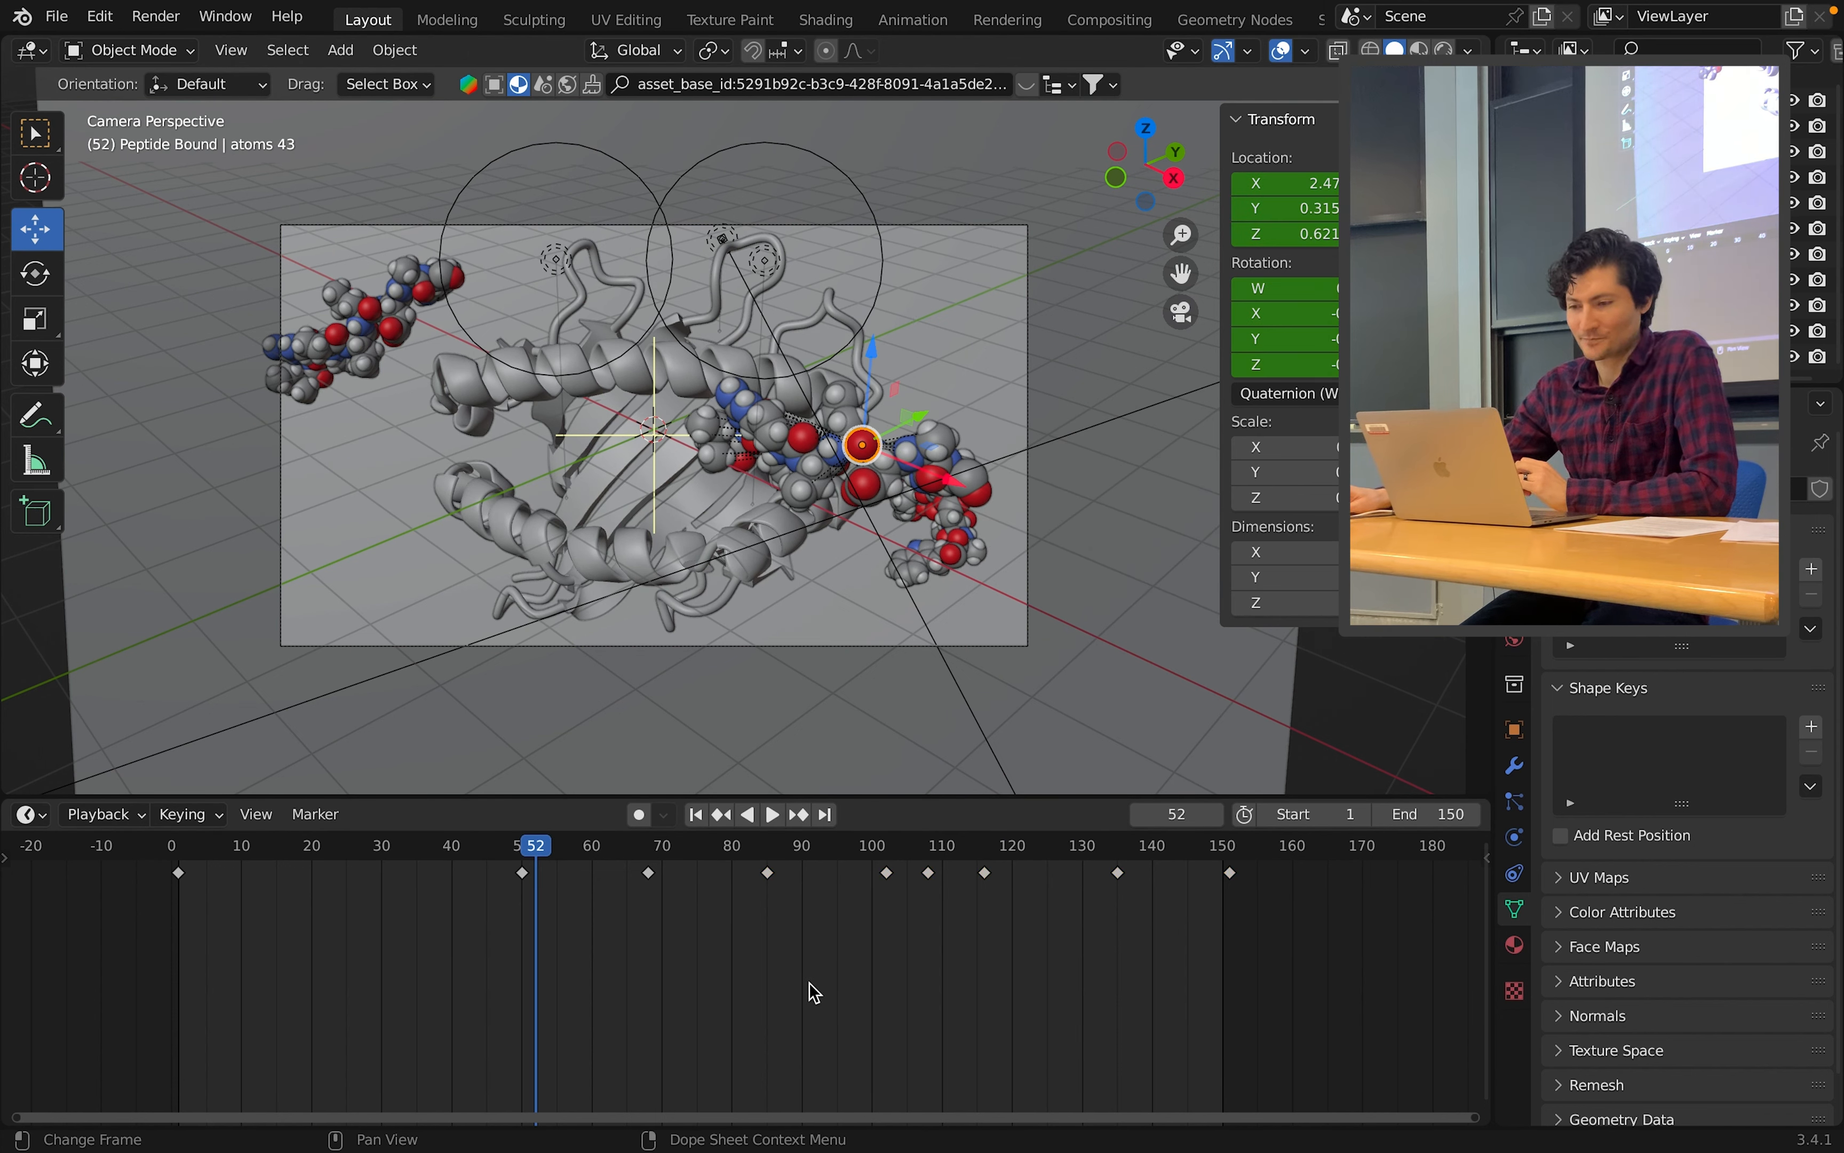
pyautogui.moveTo(533, 846); pyautogui.dragTo(291, 881)
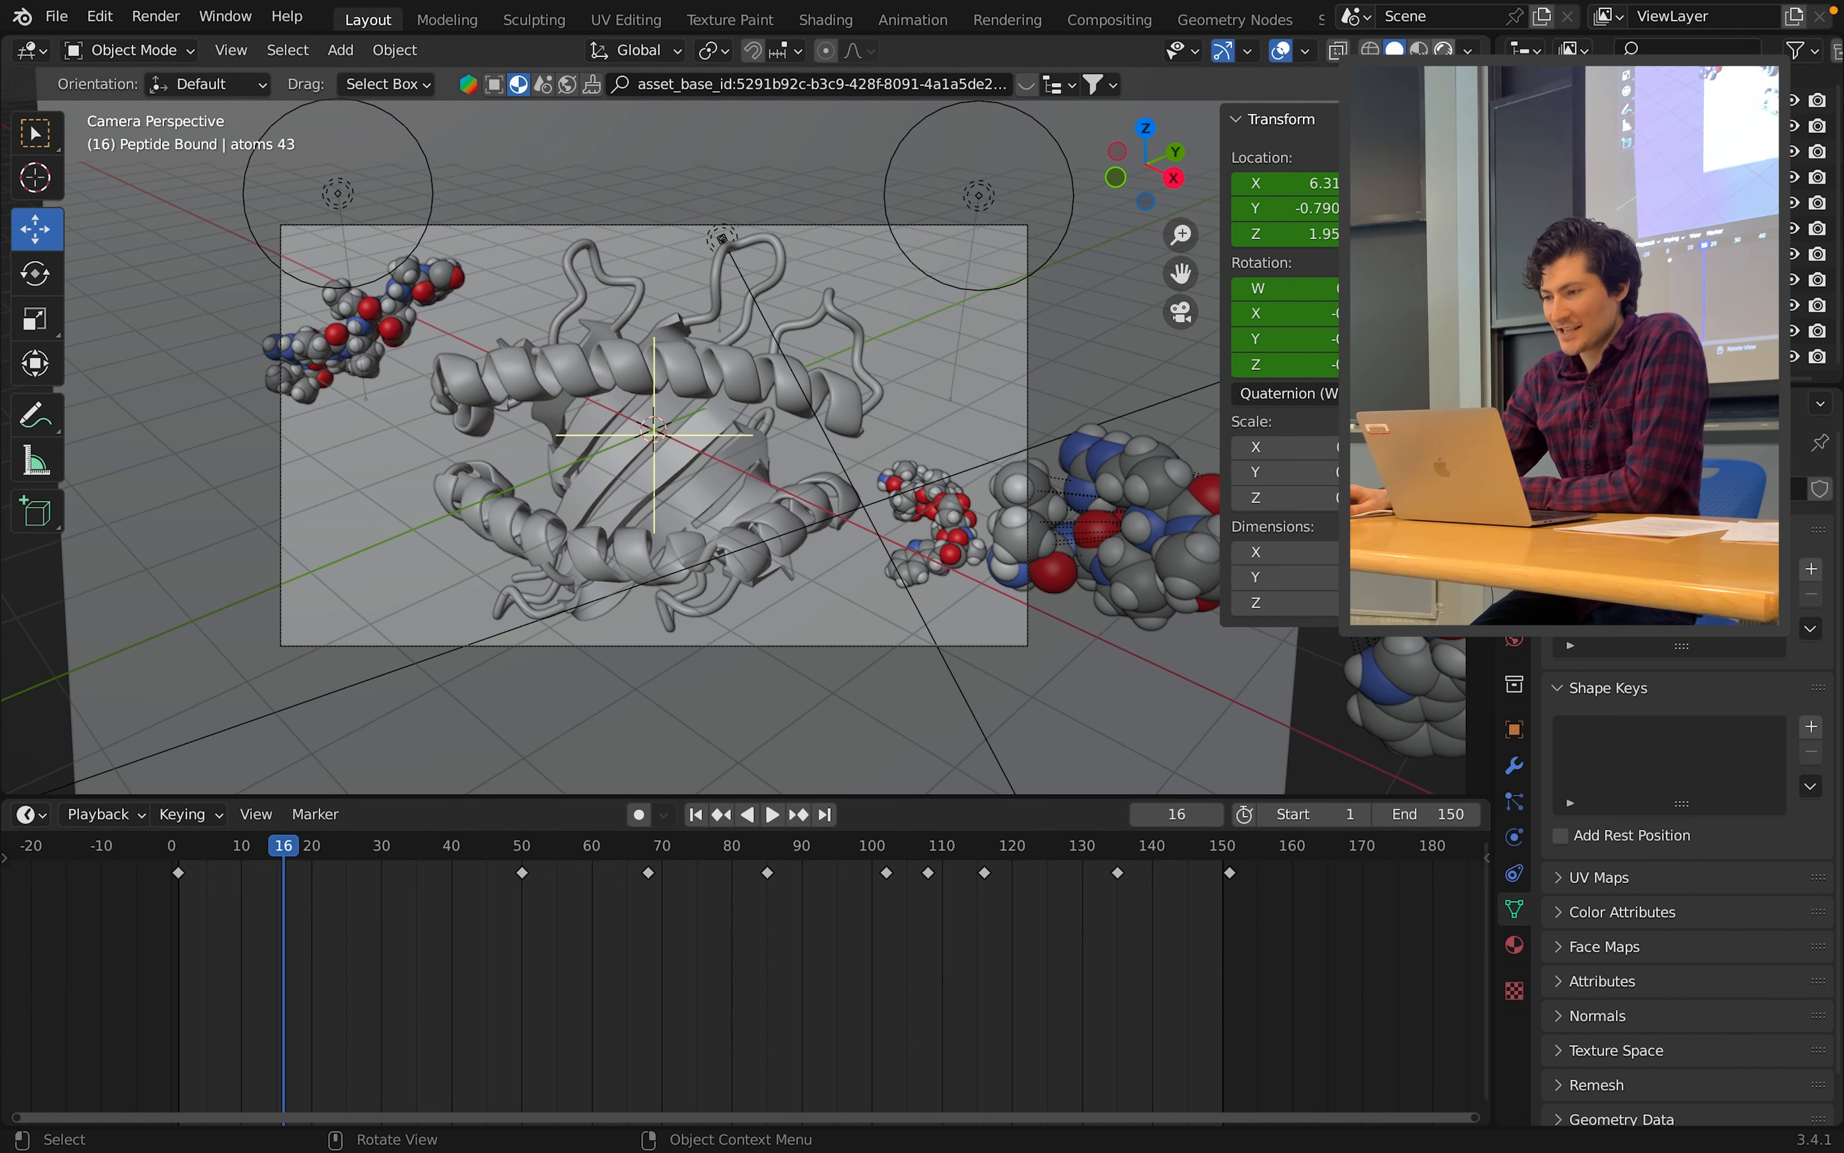
# Preview the animation from frame 1 with rendered viewport shading, stopping playback at frame 103.
pyautogui.press('z')
pyautogui.press('8')
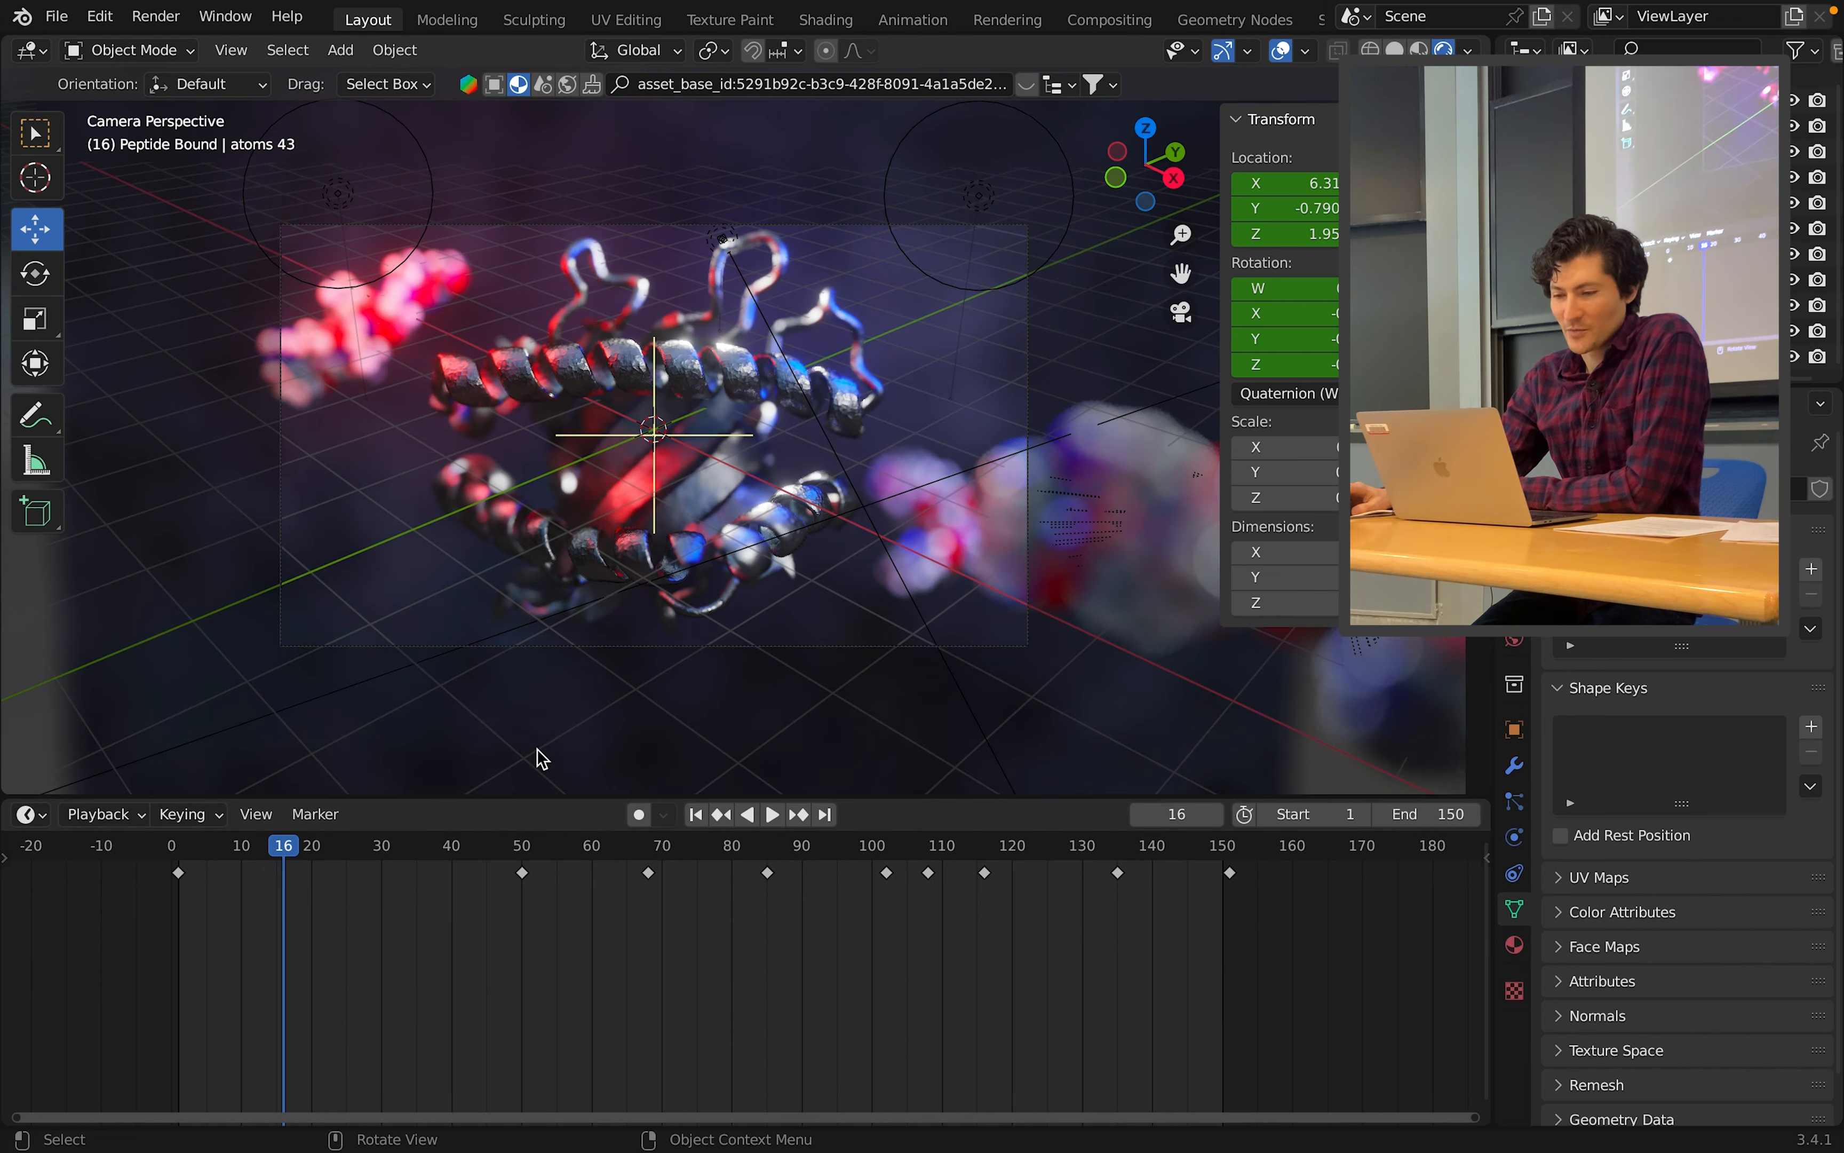
pyautogui.moveTo(199, 861); pyautogui.dragTo(186, 862)
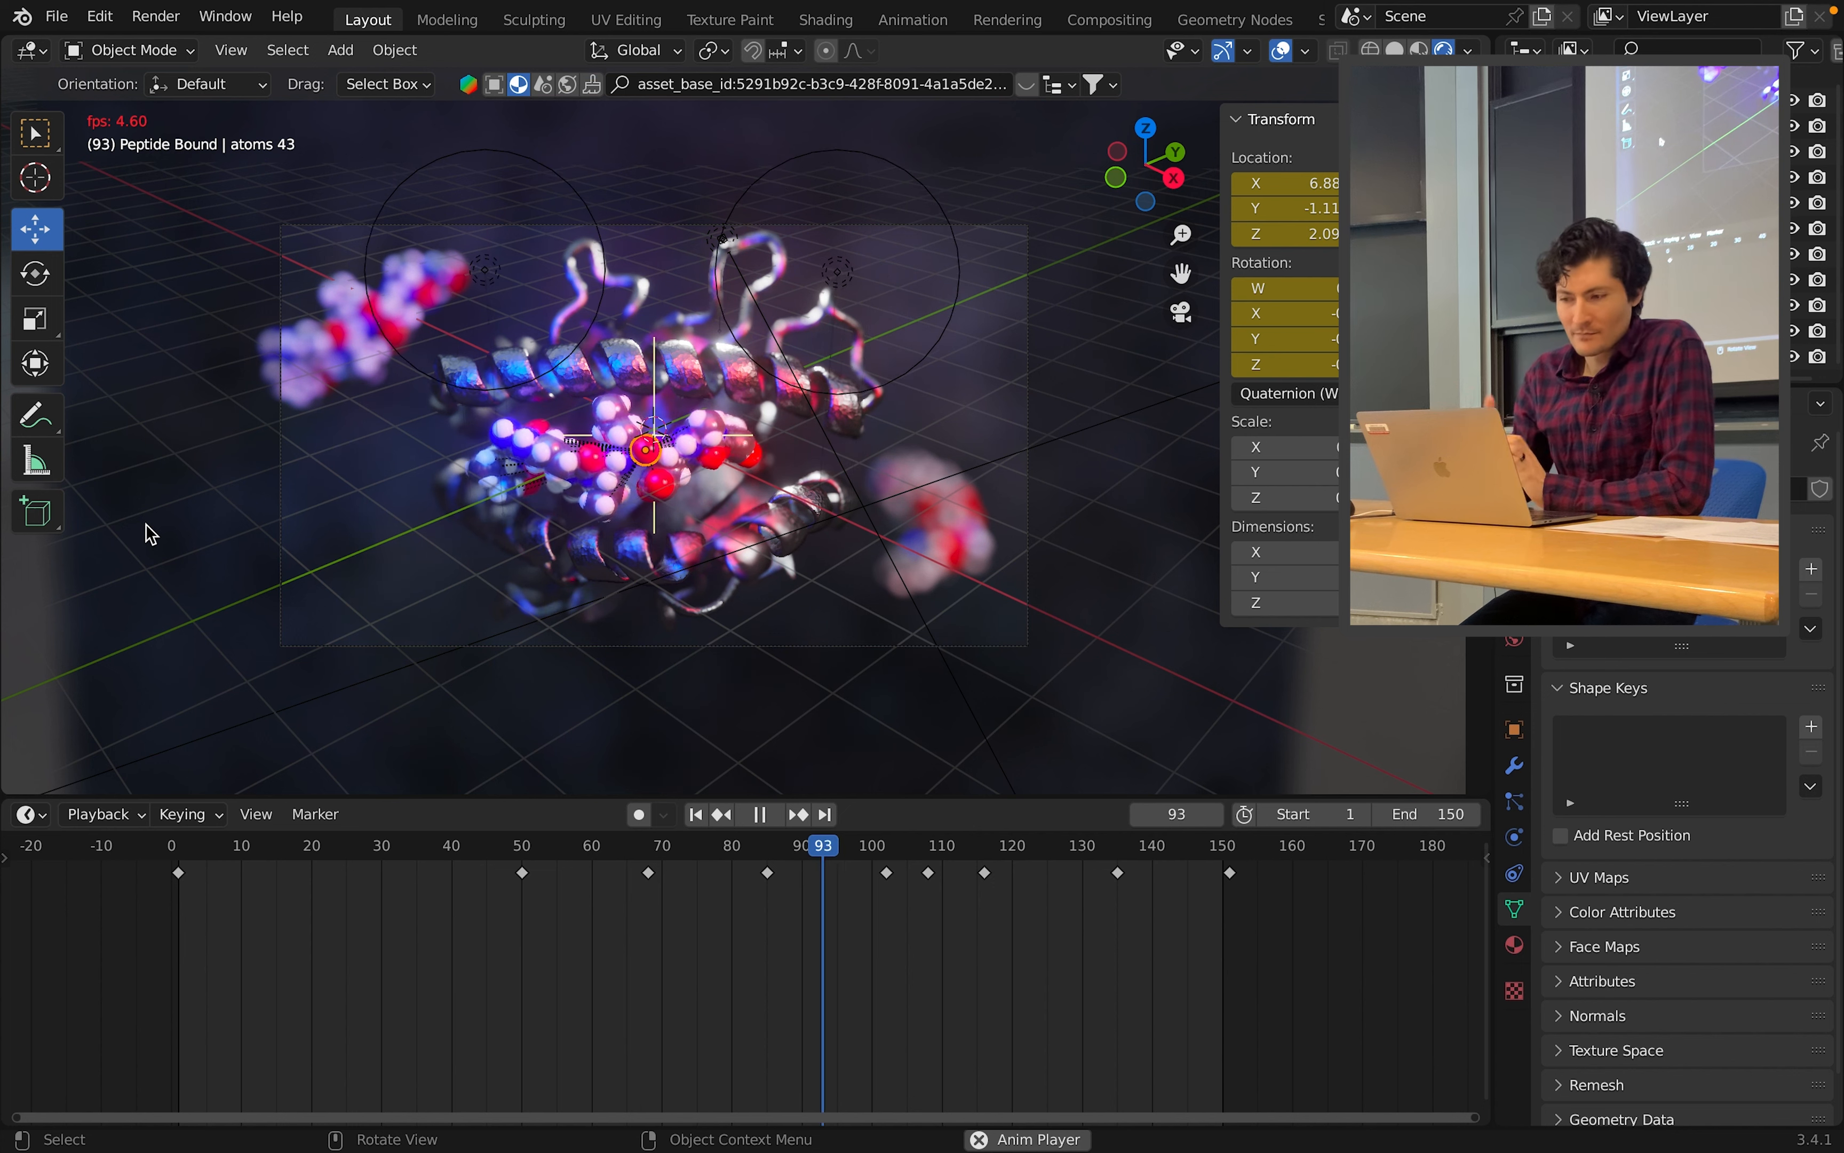
pyautogui.click(769, 816)
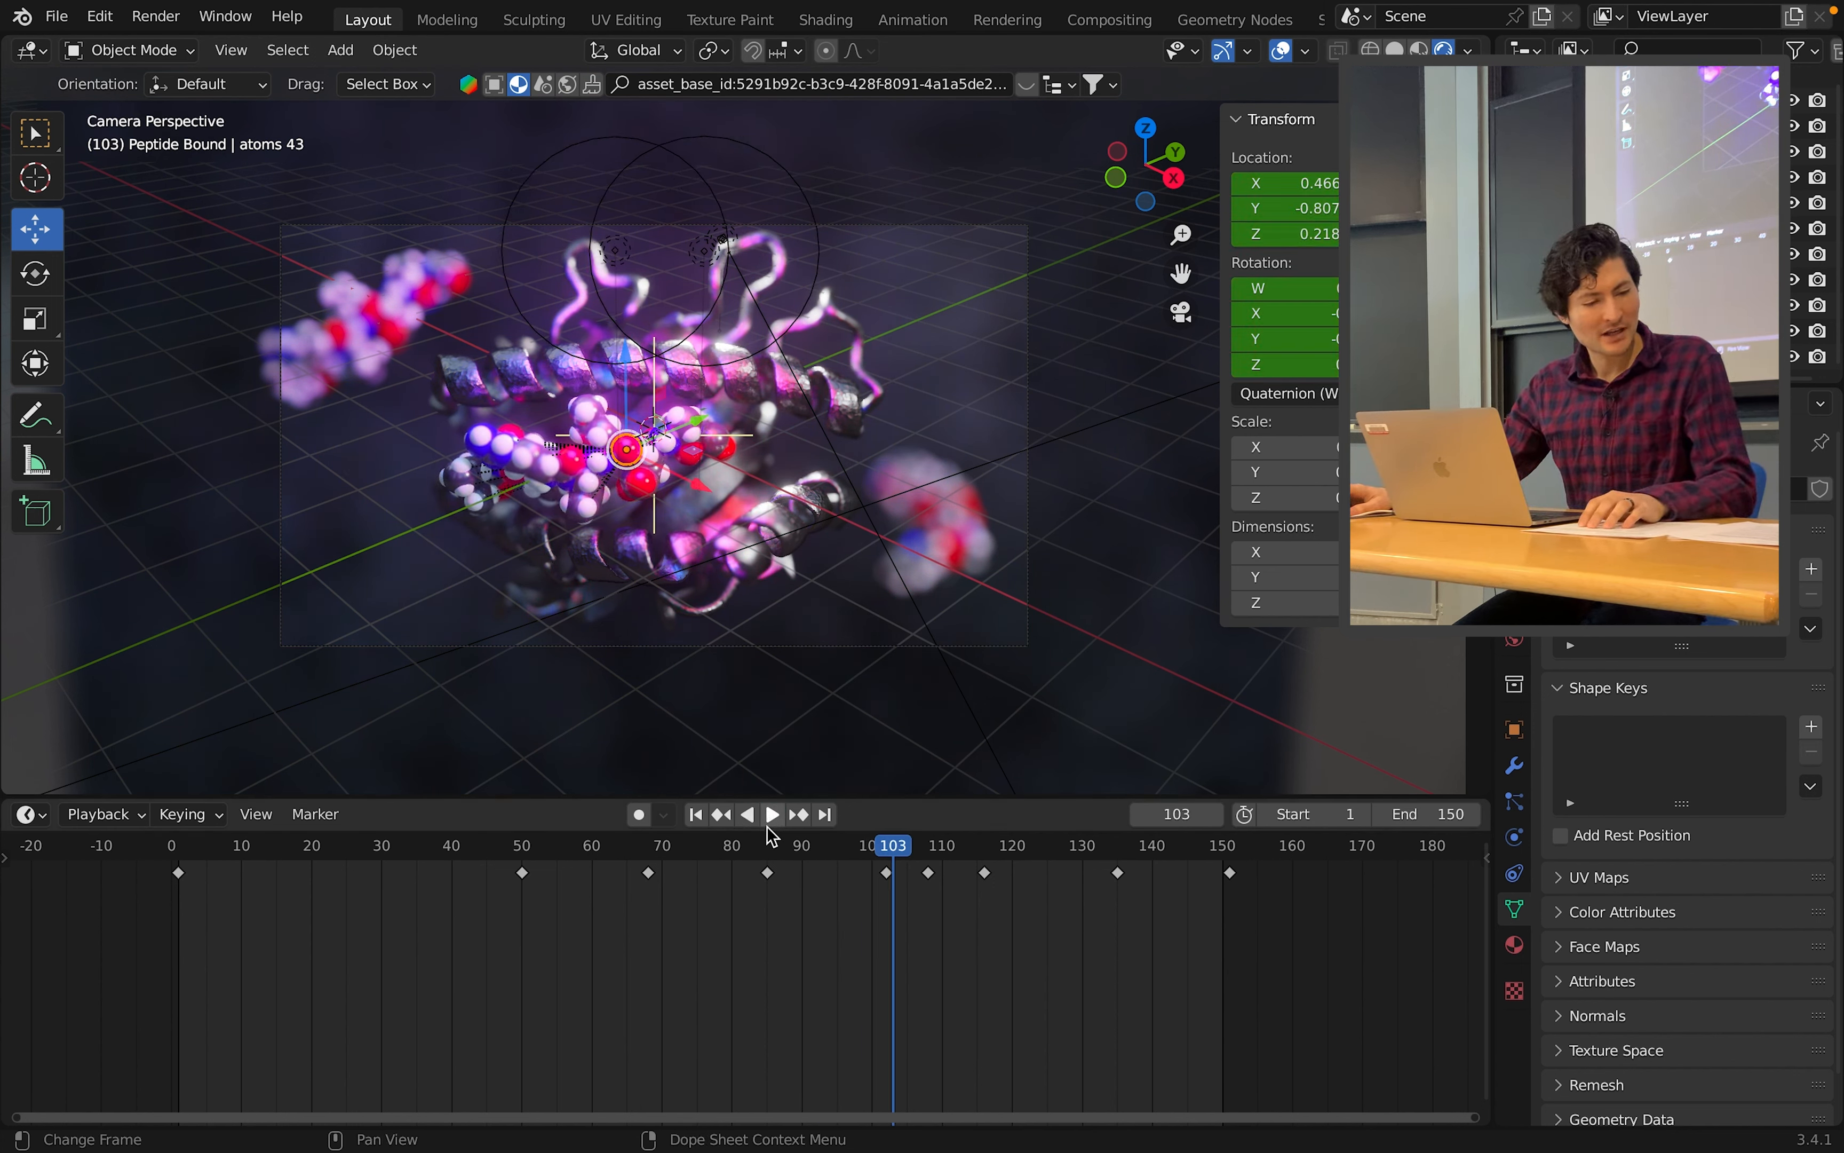